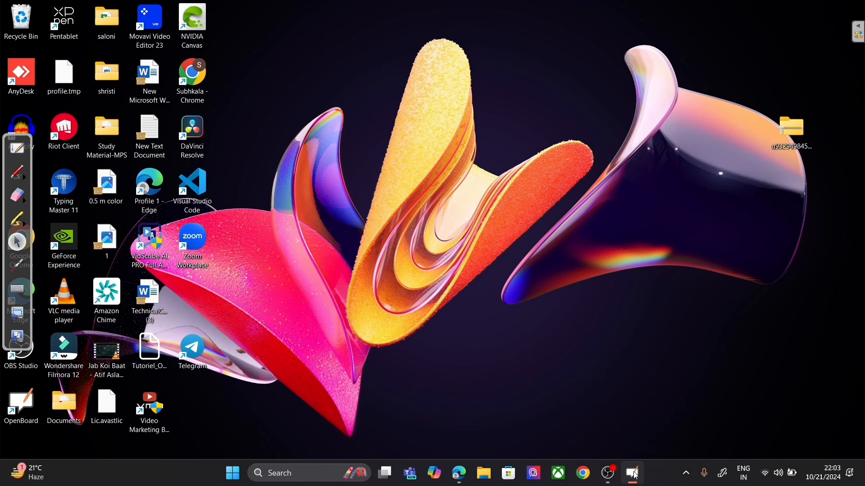
# Step: On the full-screen board, handwrite and underline 'Course Selling Website', then write '1) Domain & Hosting' beneath it
pyautogui.click(19, 149)
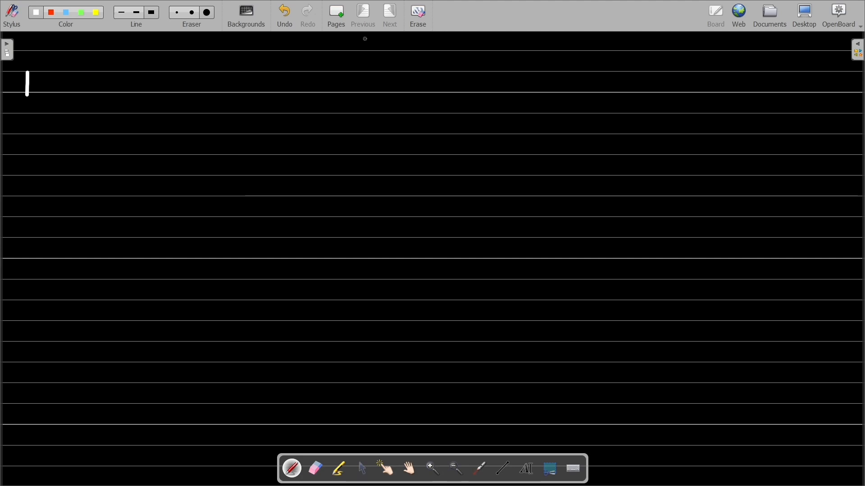
pyautogui.moveTo(283, 90)
pyautogui.mouseDown()
pyautogui.moveTo(301, 77)
pyautogui.moveTo(311, 92)
pyautogui.moveTo(337, 88)
pyautogui.moveTo(376, 102)
pyautogui.mouseUp()
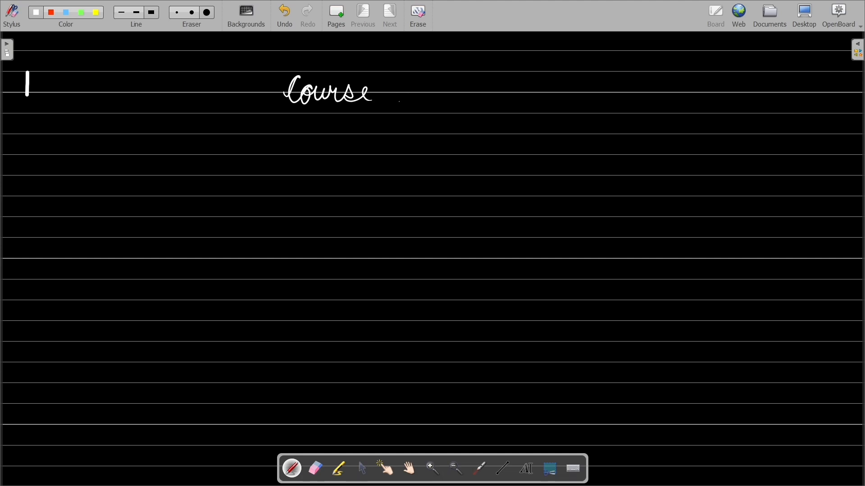
pyautogui.moveTo(411, 79)
pyautogui.mouseDown()
pyautogui.moveTo(413, 101)
pyautogui.moveTo(470, 108)
pyautogui.moveTo(458, 102)
pyautogui.mouseUp()
pyautogui.moveTo(502, 74)
pyautogui.mouseDown()
pyautogui.moveTo(501, 100)
pyautogui.moveTo(540, 77)
pyautogui.moveTo(546, 92)
pyautogui.moveTo(565, 72)
pyautogui.moveTo(581, 88)
pyautogui.mouseUp()
pyautogui.moveTo(288, 117); pyautogui.dragTo(599, 117)
pyautogui.moveTo(248, 149)
pyautogui.mouseDown()
pyautogui.moveTo(284, 145)
pyautogui.moveTo(293, 156)
pyautogui.moveTo(335, 144)
pyautogui.moveTo(365, 152)
pyautogui.moveTo(421, 145)
pyautogui.moveTo(432, 155)
pyautogui.moveTo(412, 170)
pyautogui.moveTo(488, 136)
pyautogui.moveTo(492, 153)
pyautogui.moveTo(507, 140)
pyautogui.moveTo(524, 145)
pyautogui.moveTo(513, 169)
pyautogui.mouseUp()
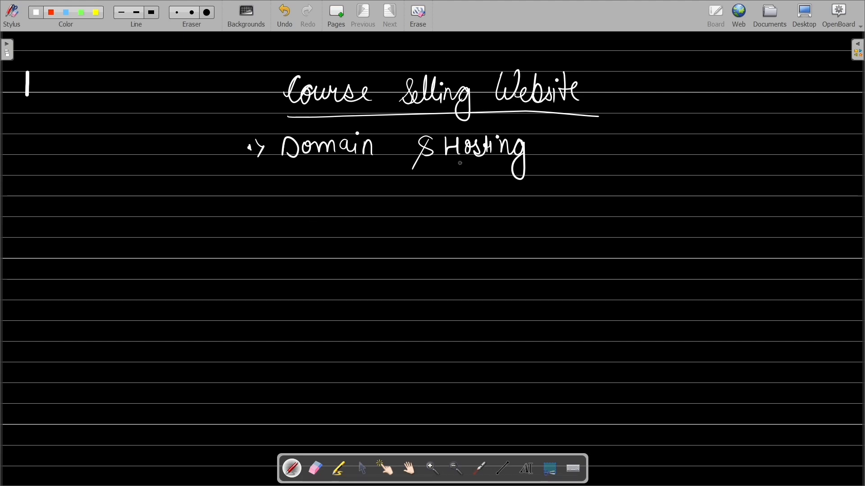
pyautogui.moveTo(260, 189); pyautogui.dragTo(270, 201)
# Step: Write '2) Wordpress Install' under step 1 and add tick marks beside both steps
pyautogui.moveTo(273, 187); pyautogui.dragTo(273, 209)
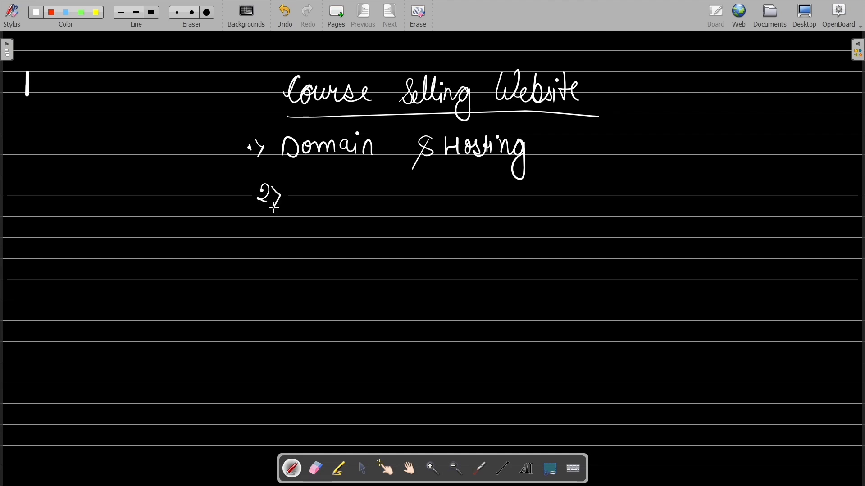
pyautogui.moveTo(307, 178)
pyautogui.mouseDown()
pyautogui.moveTo(313, 198)
pyautogui.moveTo(356, 189)
pyautogui.moveTo(364, 218)
pyautogui.moveTo(372, 193)
pyautogui.moveTo(386, 198)
pyautogui.moveTo(408, 184)
pyautogui.moveTo(412, 203)
pyautogui.moveTo(428, 205)
pyautogui.moveTo(448, 203)
pyautogui.moveTo(458, 183)
pyautogui.moveTo(475, 200)
pyautogui.moveTo(495, 182)
pyautogui.moveTo(508, 205)
pyautogui.mouseUp()
pyautogui.click(432, 189)
pyautogui.moveTo(232, 191)
pyautogui.mouseDown()
pyautogui.moveTo(250, 189)
pyautogui.moveTo(252, 205)
pyautogui.mouseUp()
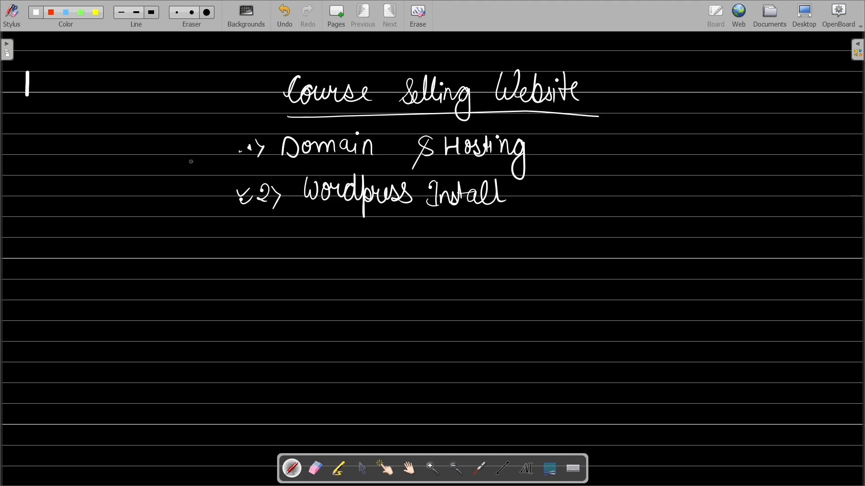
pyautogui.moveTo(212, 149)
pyautogui.mouseDown()
pyautogui.moveTo(219, 143)
pyautogui.moveTo(211, 161)
pyautogui.moveTo(243, 160)
pyautogui.mouseUp()
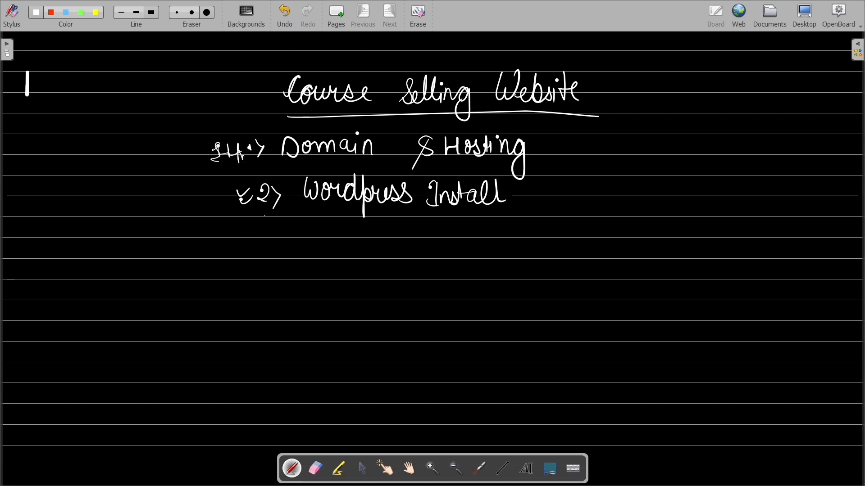
pyautogui.moveTo(264, 216); pyautogui.dragTo(273, 220)
# Step: In Hostinger, add an empty PHP/HTML website using the domain affiliatedemo.site
pyautogui.click(806, 14)
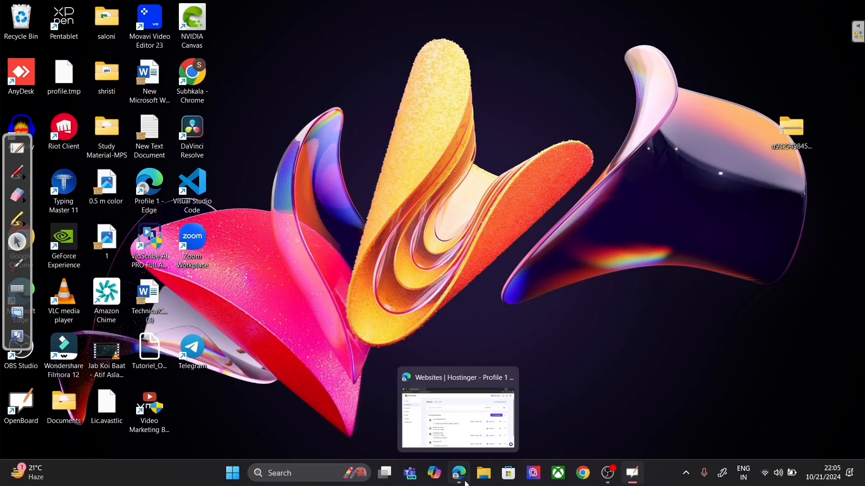
pyautogui.click(435, 432)
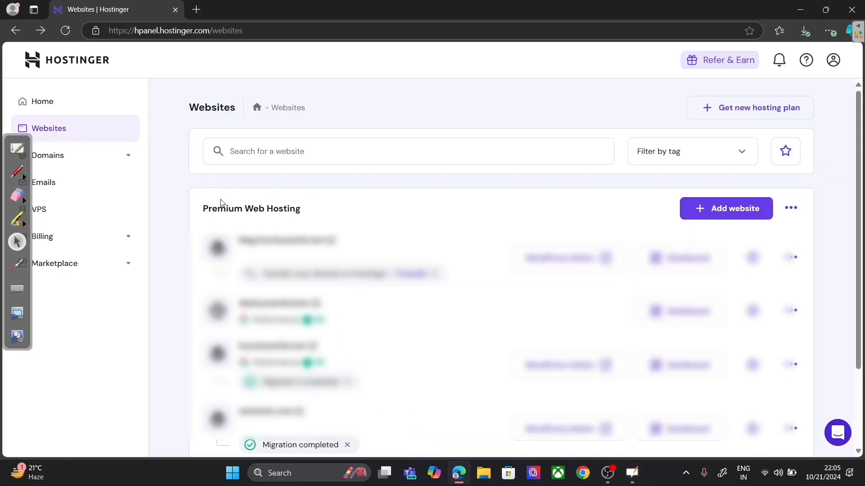
pyautogui.click(709, 220)
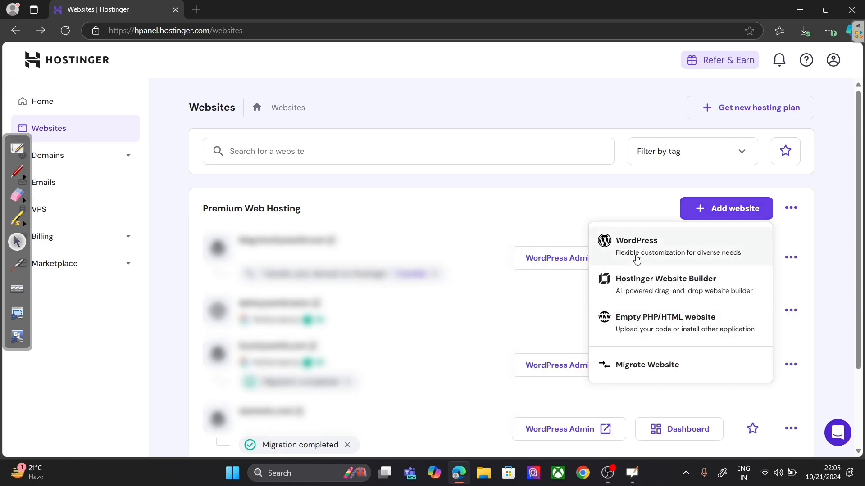
pyautogui.click(650, 331)
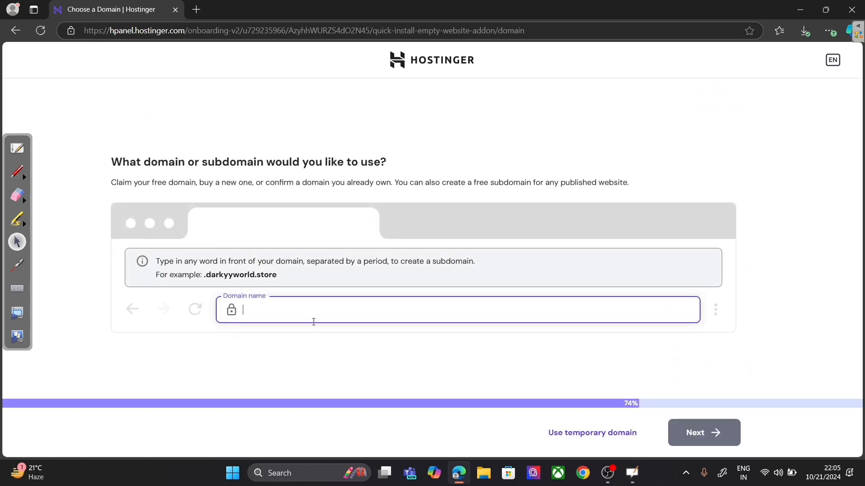
pyautogui.write('a')
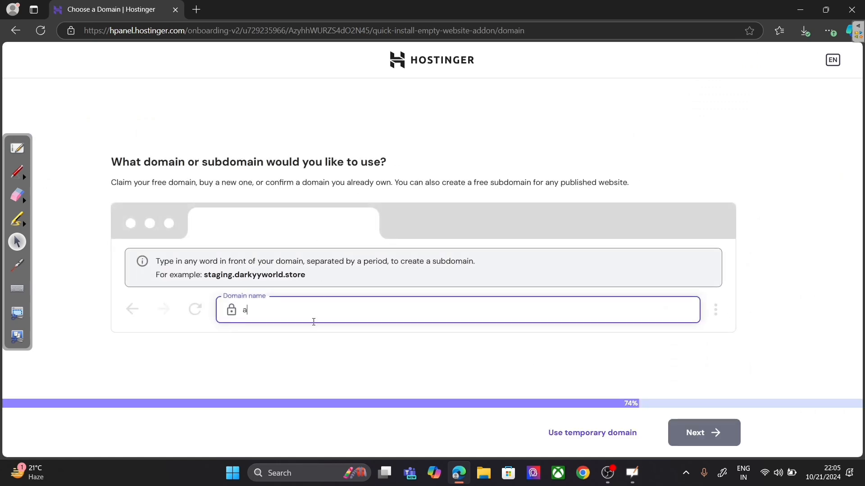
pyautogui.write('ffiliat')
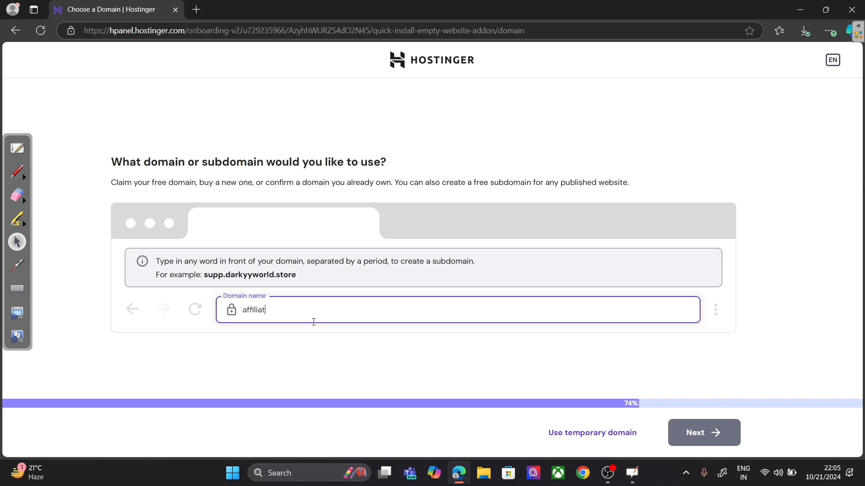
pyautogui.write('edemo')
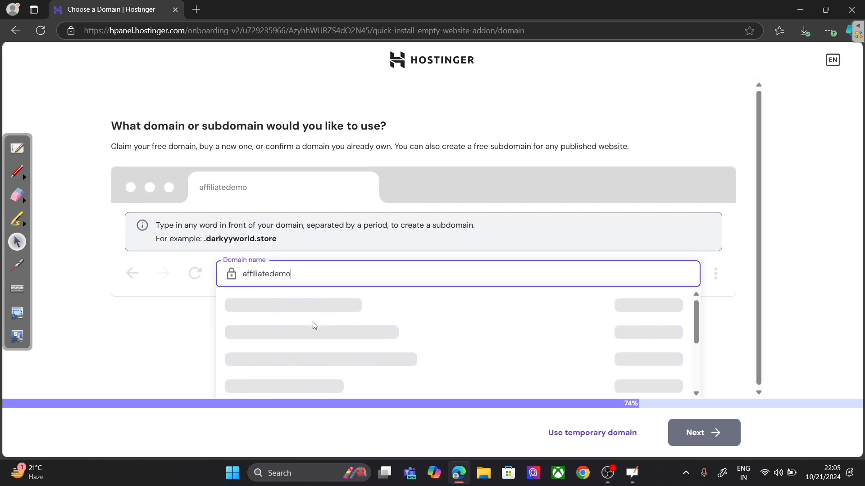
pyautogui.write('.site')
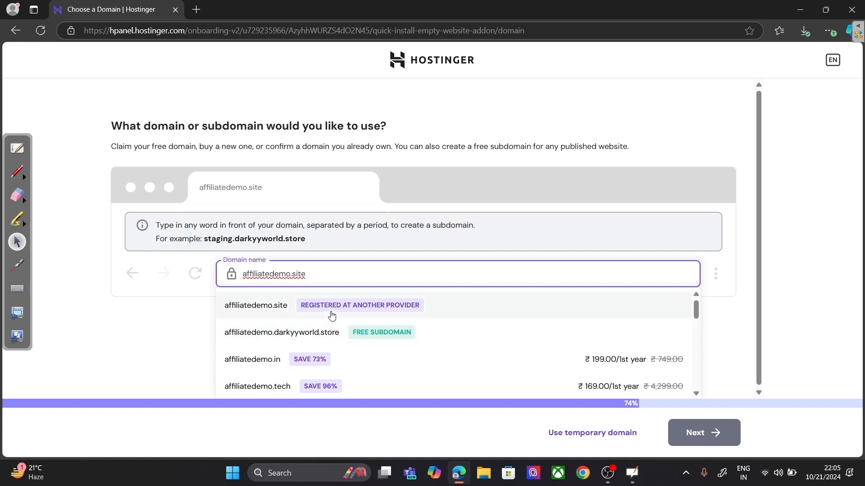
pyautogui.click(325, 306)
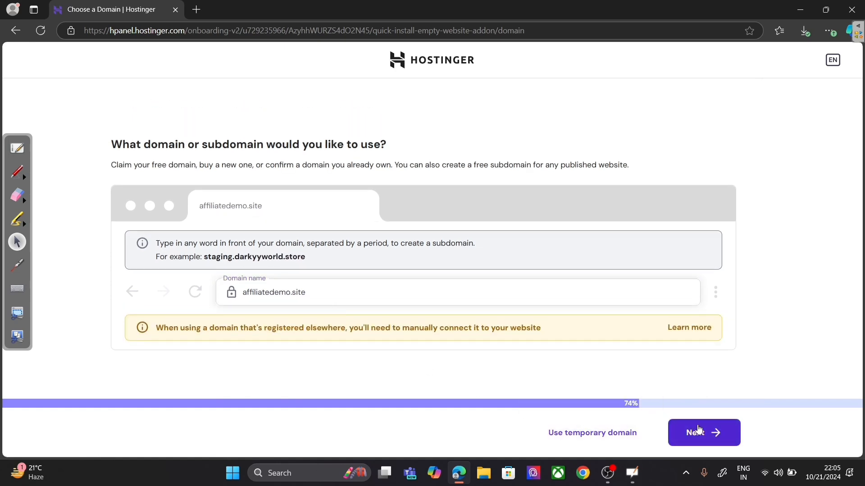
pyautogui.click(699, 432)
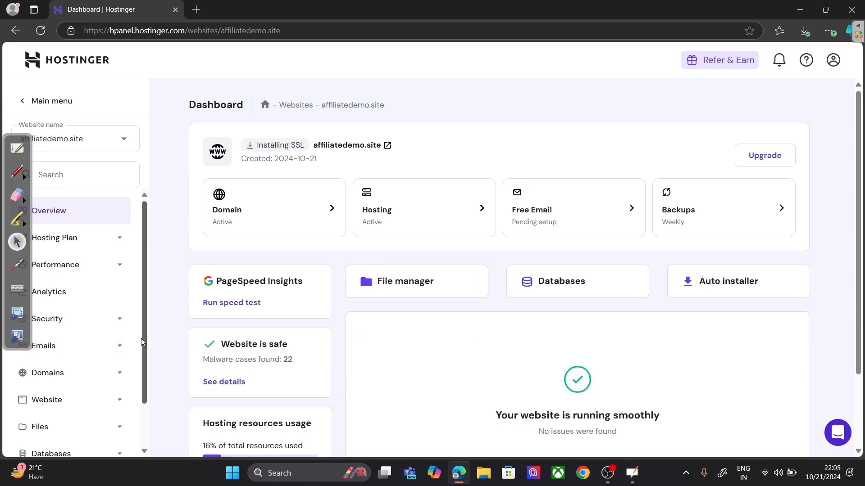
pyautogui.scroll(-1, 142, 338)
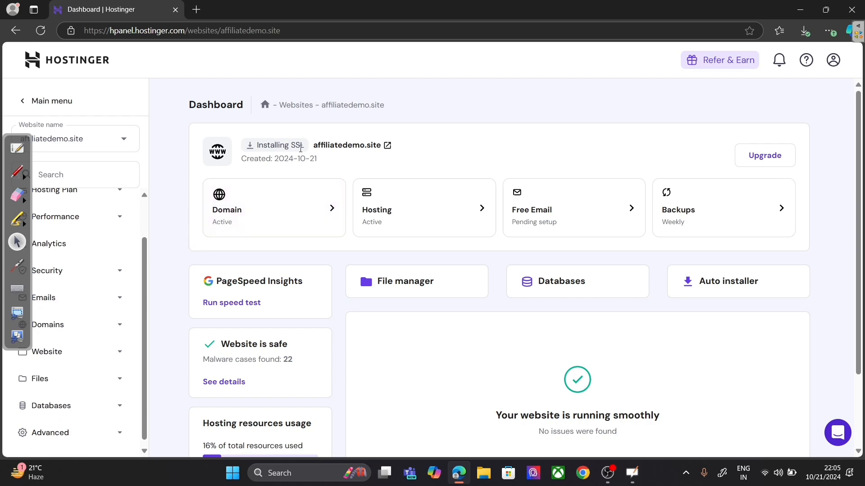
pyautogui.moveTo(308, 145); pyautogui.dragTo(249, 153)
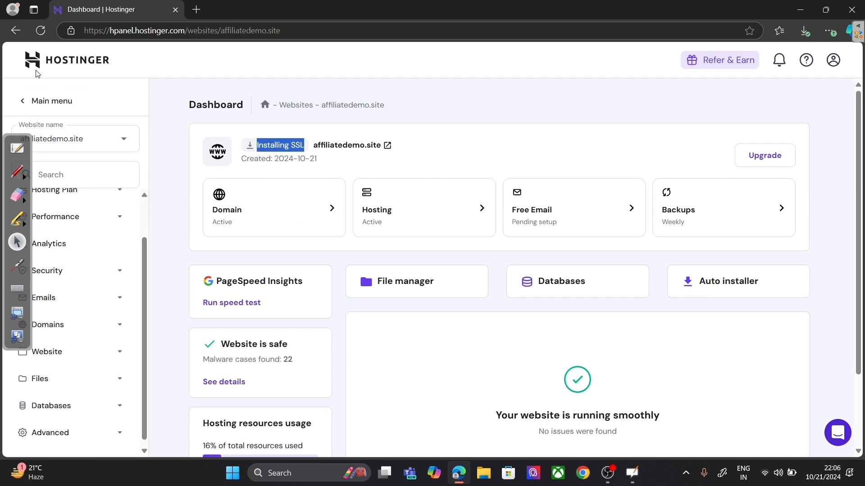
pyautogui.click(71, 32)
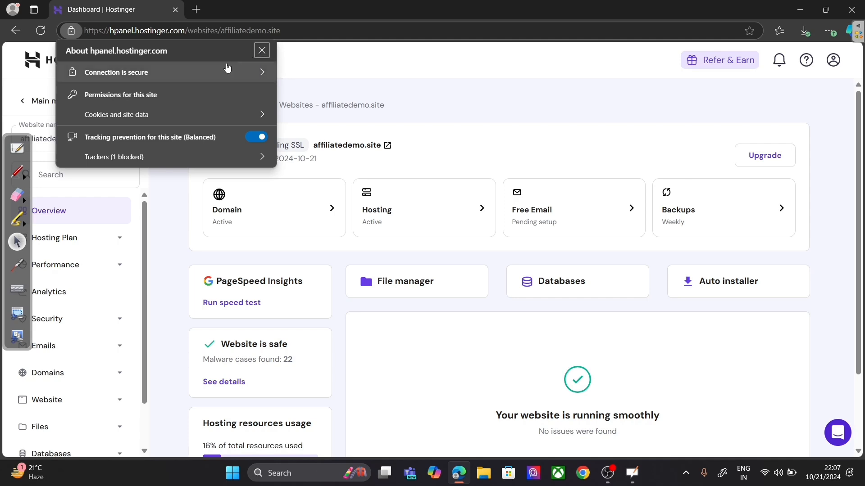
pyautogui.click(256, 49)
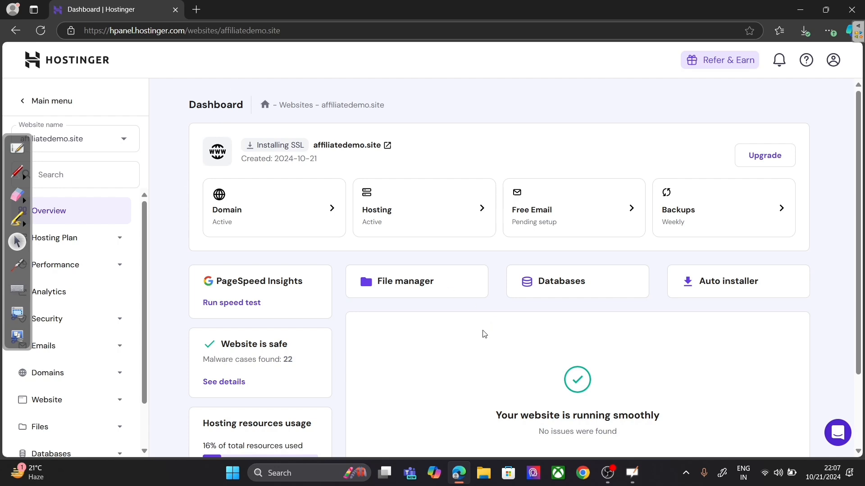
pyautogui.click(24, 148)
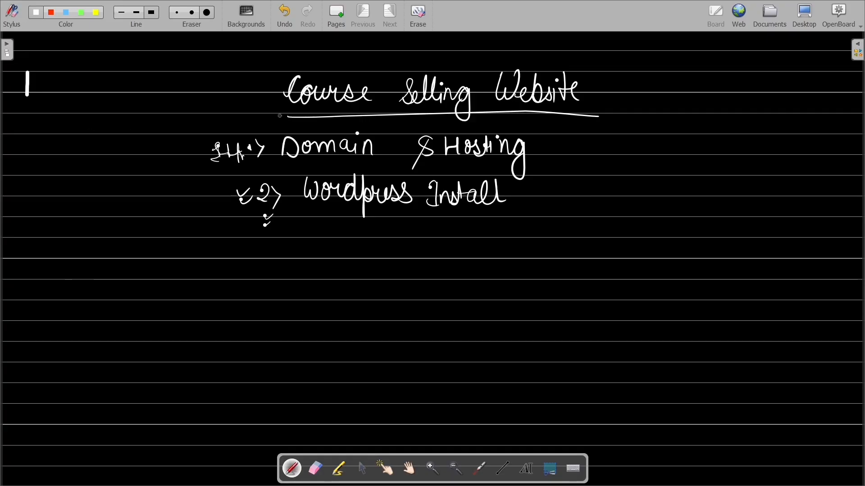
pyautogui.click(806, 14)
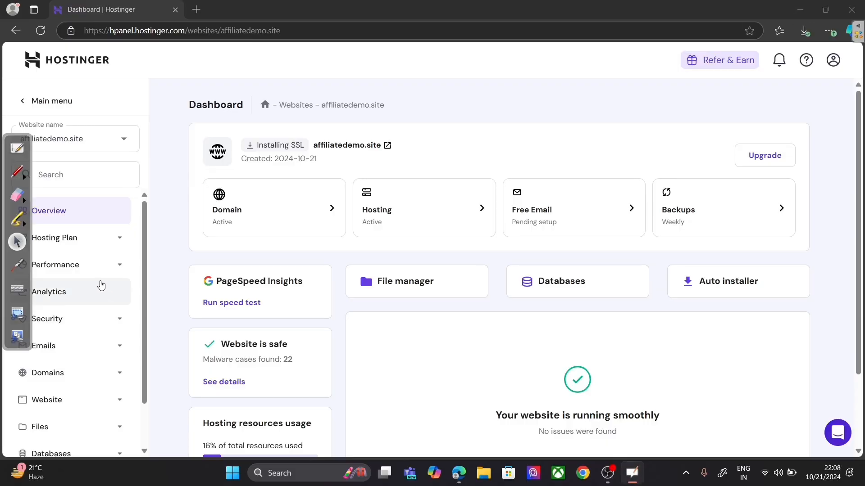
# Step: Go to Website > Auto Installer and open the WordPress overview for affiliatedemo.site
pyautogui.scroll(-2, 85, 375)
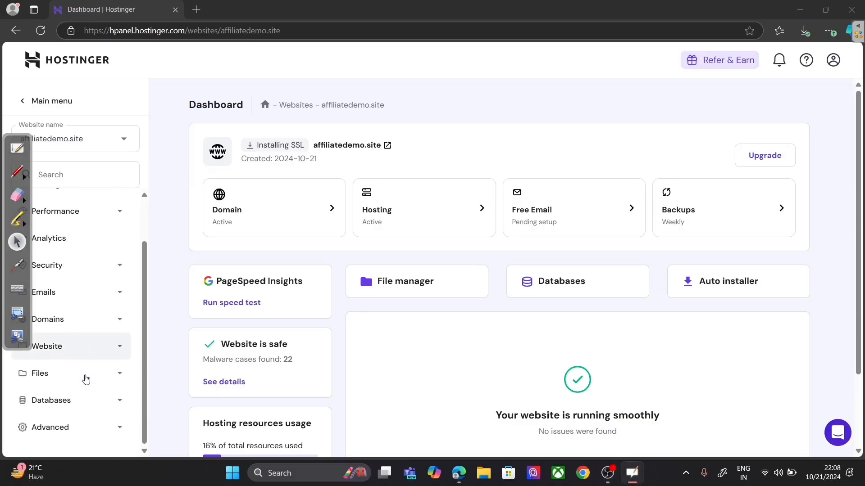
pyautogui.click(80, 345)
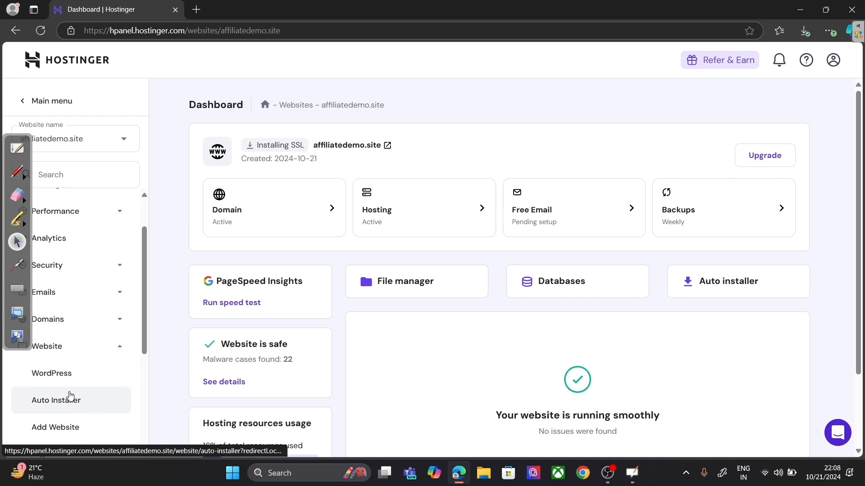
pyautogui.click(70, 396)
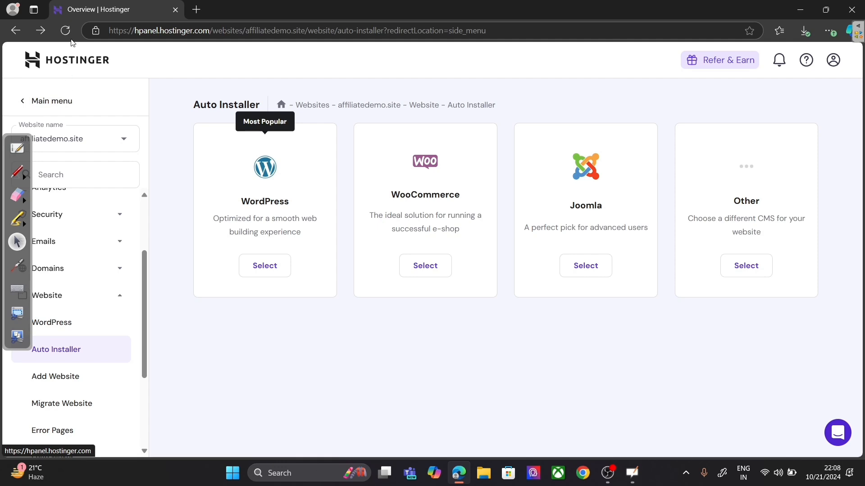
pyautogui.click(65, 30)
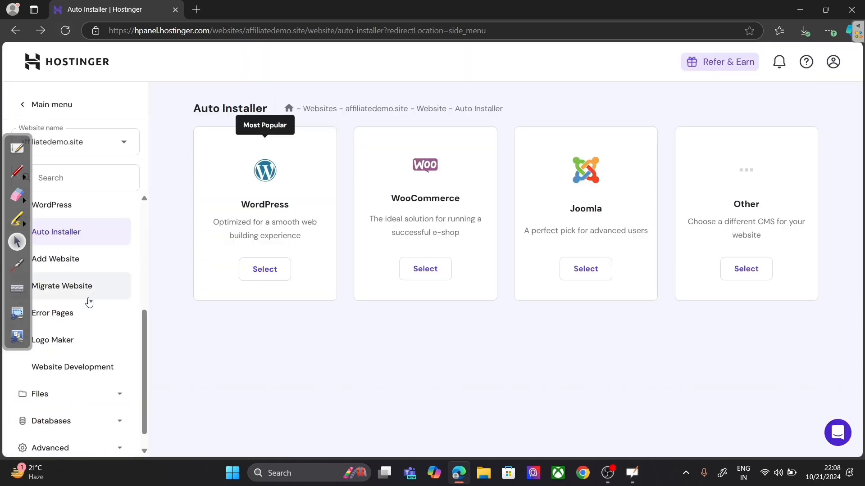
pyautogui.click(72, 207)
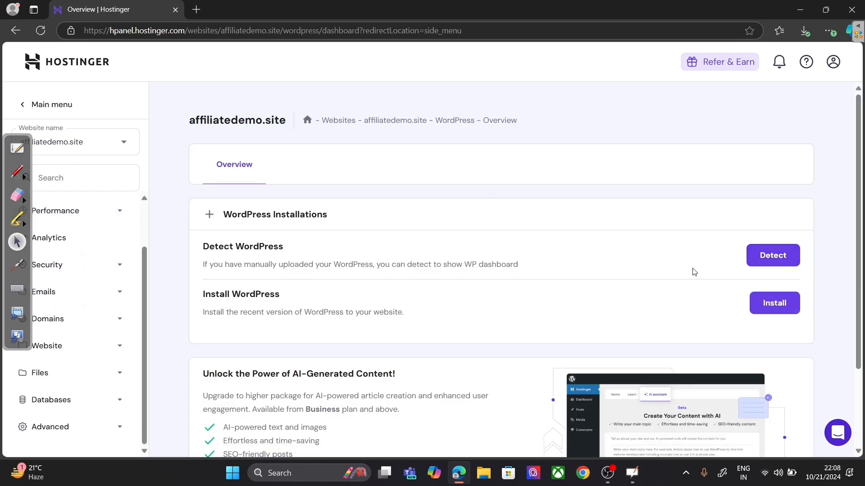
# Step: Start the WordPress install with site title 'DEMO WEBSITE' and an administrator password
pyautogui.click(771, 303)
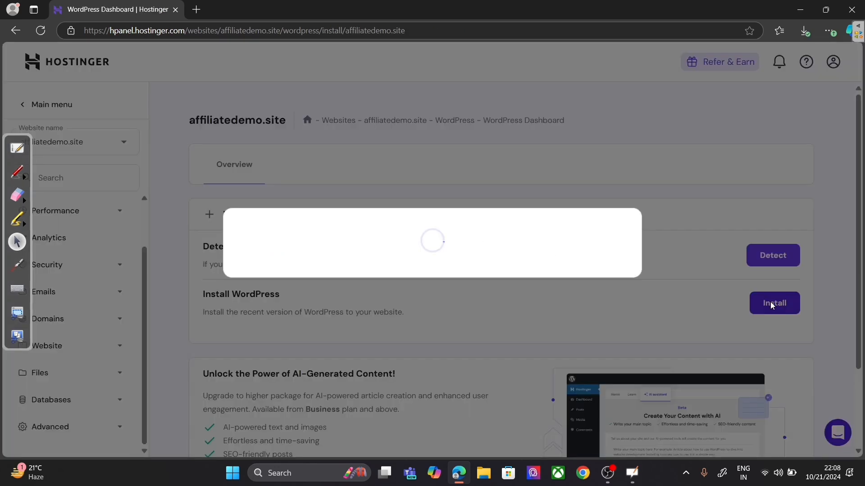
pyautogui.click(336, 217)
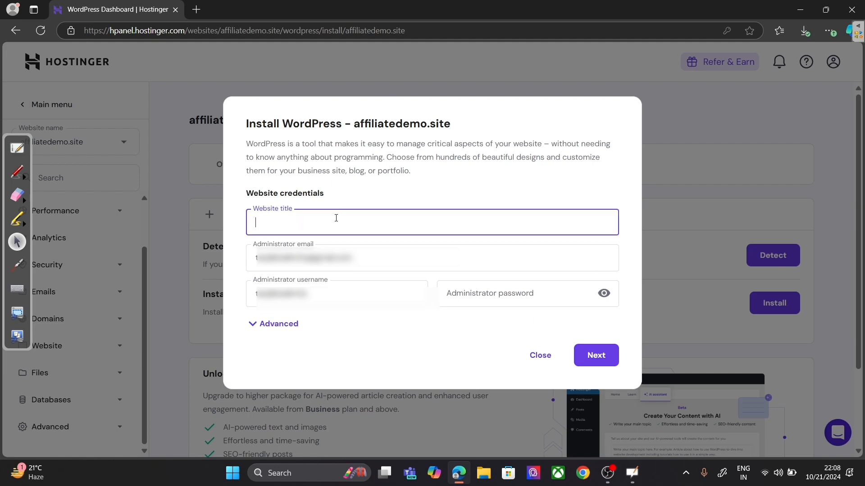
pyautogui.write('DEMO WEBSITE')
pyautogui.click(490, 297)
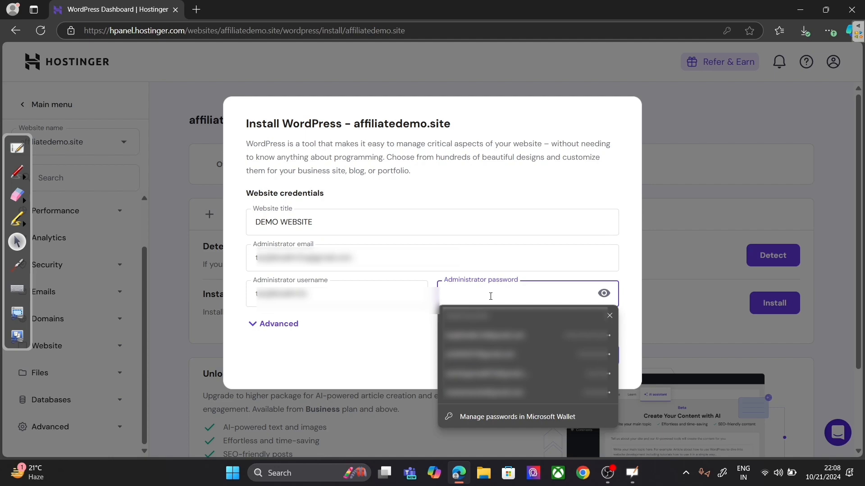
pyautogui.write('••••')
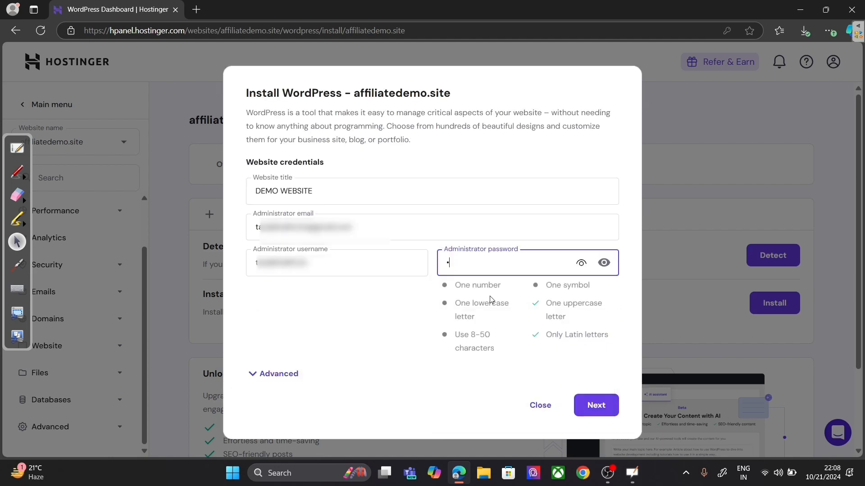
pyautogui.write('••••')
pyautogui.click(595, 404)
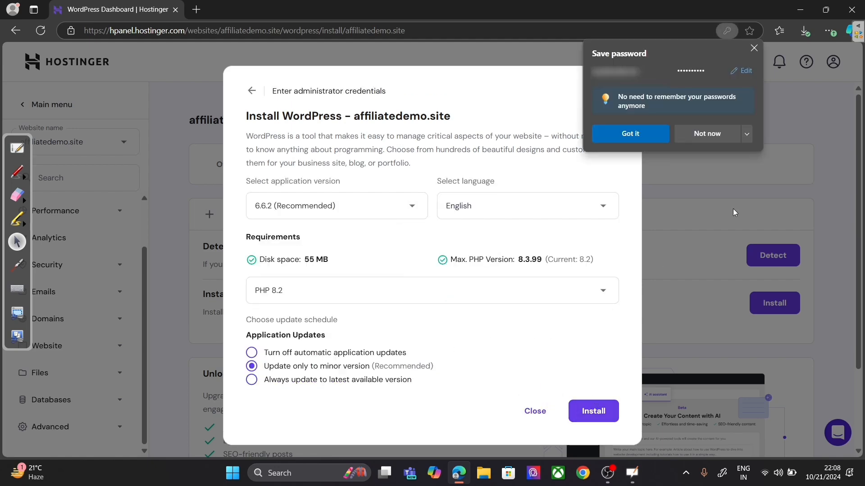
# Step: Decline saving the password, turn off automatic application updates, and launch the installation
pyautogui.click(727, 140)
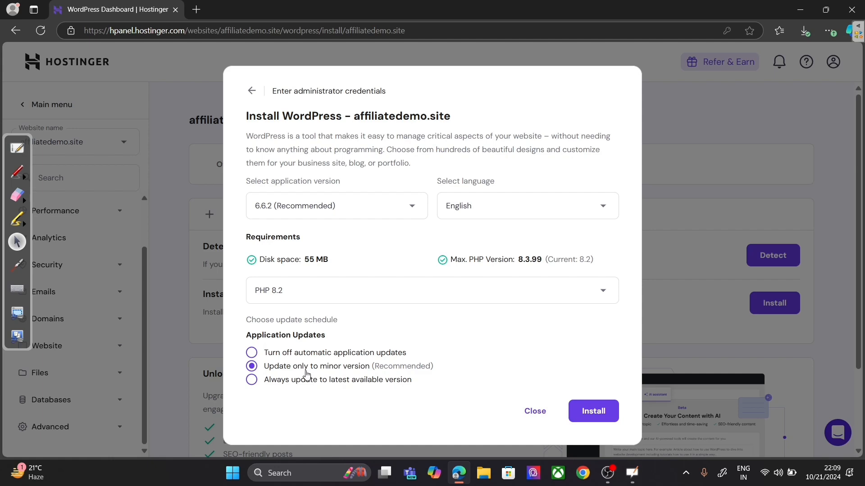
pyautogui.click(363, 357)
pyautogui.click(606, 413)
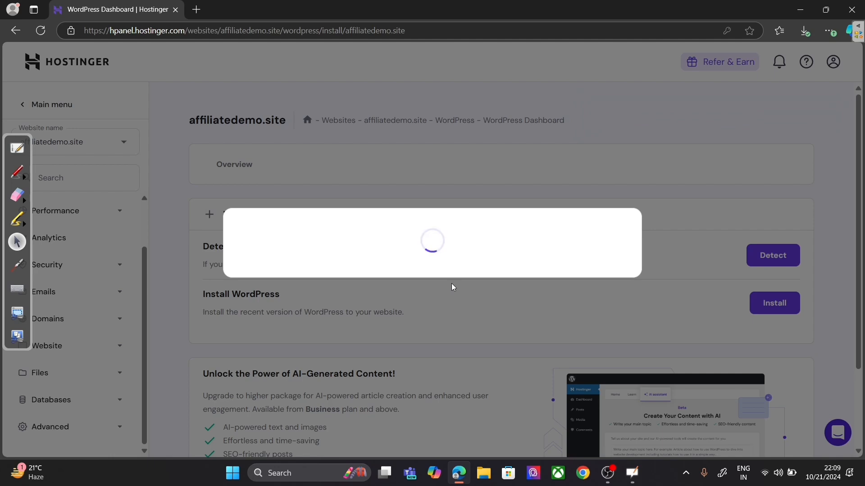
pyautogui.click(13, 147)
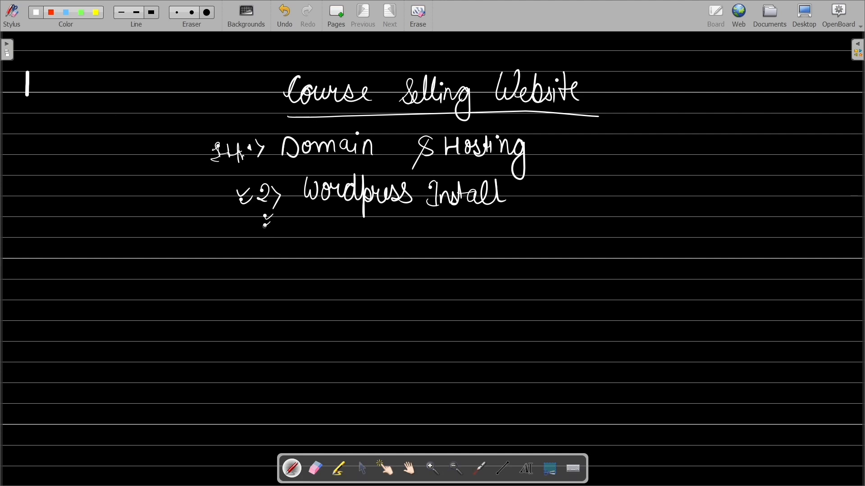
# Step: Handwrite step '3> Add theme → Astra' beneath the WordPress Install line
pyautogui.moveTo(258, 230)
pyautogui.mouseDown()
pyautogui.moveTo(267, 238)
pyautogui.moveTo(260, 252)
pyautogui.moveTo(275, 258)
pyautogui.mouseUp()
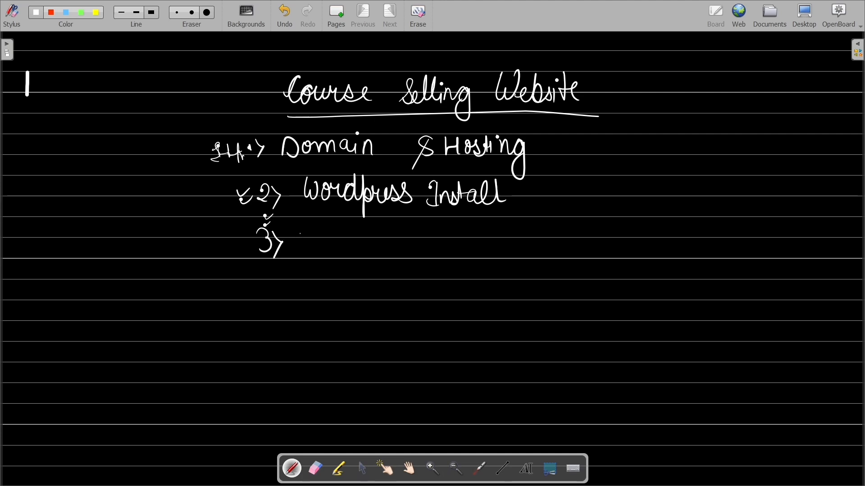
pyautogui.moveTo(298, 250); pyautogui.dragTo(321, 236)
pyautogui.moveTo(322, 238)
pyautogui.mouseDown()
pyautogui.moveTo(316, 249)
pyautogui.moveTo(323, 250)
pyautogui.mouseUp()
pyautogui.moveTo(335, 237)
pyautogui.mouseDown()
pyautogui.moveTo(329, 247)
pyautogui.moveTo(371, 249)
pyautogui.mouseUp()
pyautogui.moveTo(372, 224)
pyautogui.mouseDown()
pyautogui.moveTo(369, 247)
pyautogui.moveTo(381, 225)
pyautogui.mouseUp()
pyautogui.moveTo(382, 226)
pyautogui.mouseDown()
pyautogui.moveTo(387, 250)
pyautogui.moveTo(469, 246)
pyautogui.mouseUp()
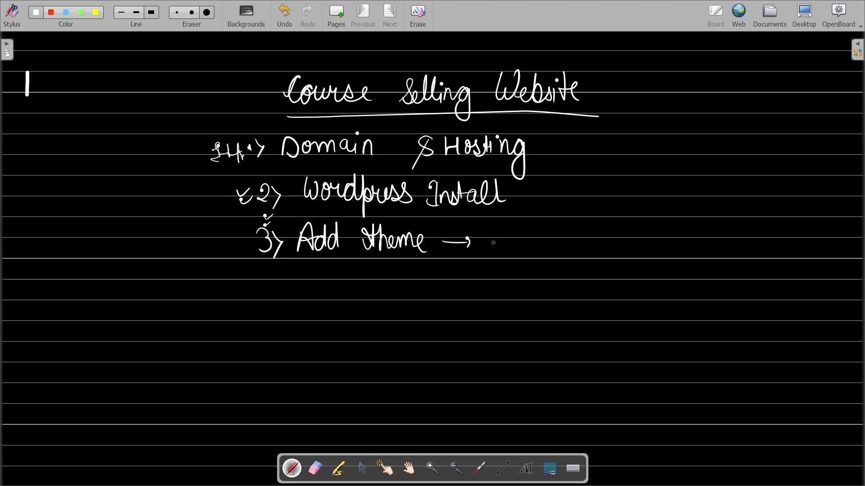
pyautogui.moveTo(494, 247)
pyautogui.mouseDown()
pyautogui.moveTo(543, 238)
pyautogui.moveTo(563, 249)
pyautogui.mouseUp()
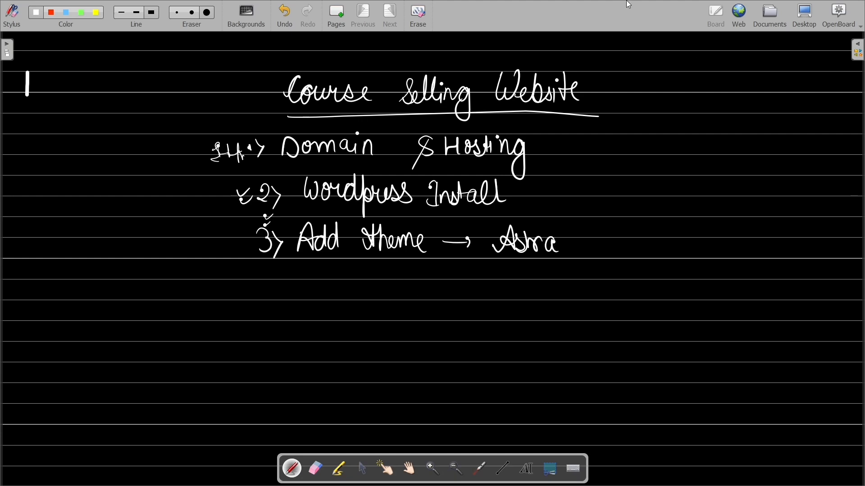
pyautogui.click(804, 16)
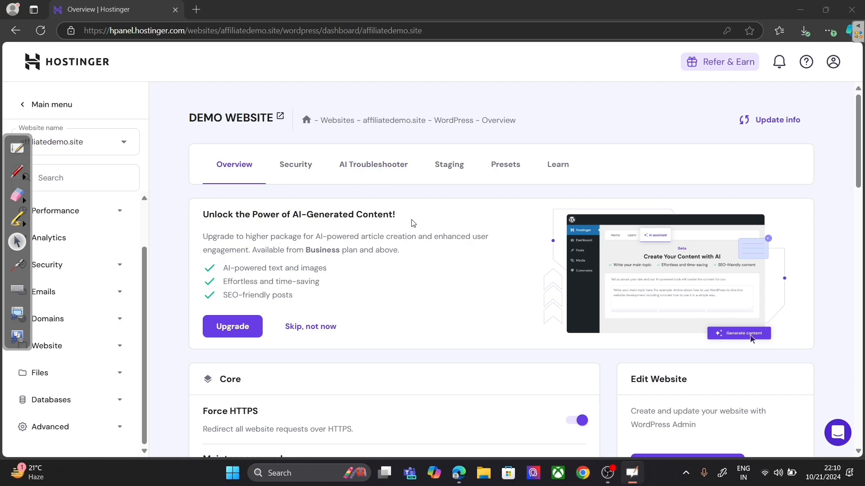
# Step: Open WordPress Admin from the Edit Website card on the DEMO WEBSITE overview
pyautogui.scroll(-1, 510, 245)
pyautogui.scroll(-3, 509, 244)
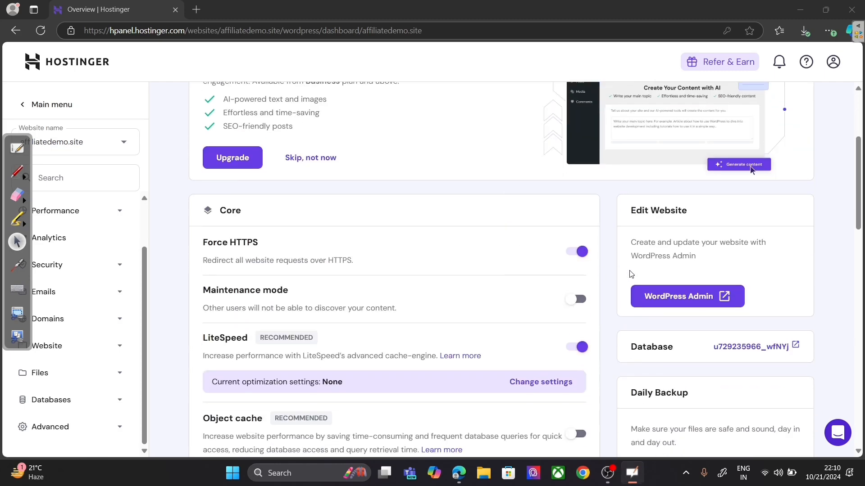
pyautogui.scroll(-4, 675, 289)
pyautogui.scroll(-5, 594, 337)
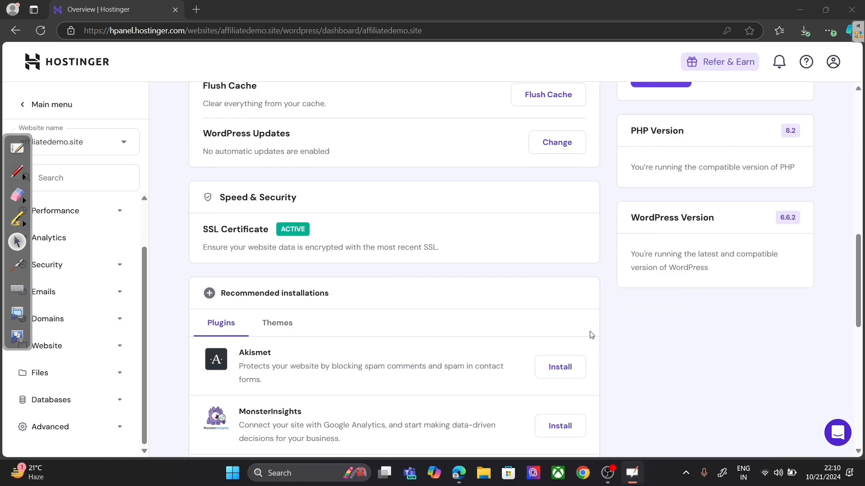
pyautogui.scroll(8, 378, 241)
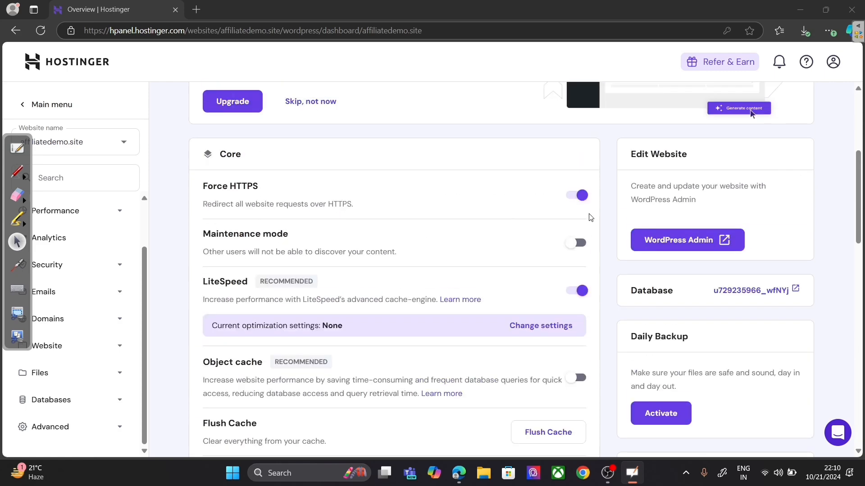
pyautogui.click(662, 242)
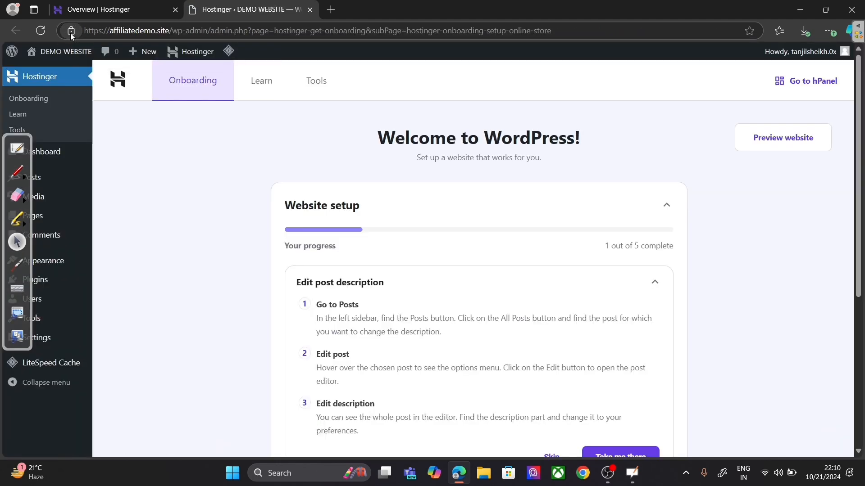
# Step: Go to Appearance > Themes to view the installed themes, with Twenty Twenty-Four active
pyautogui.click(71, 31)
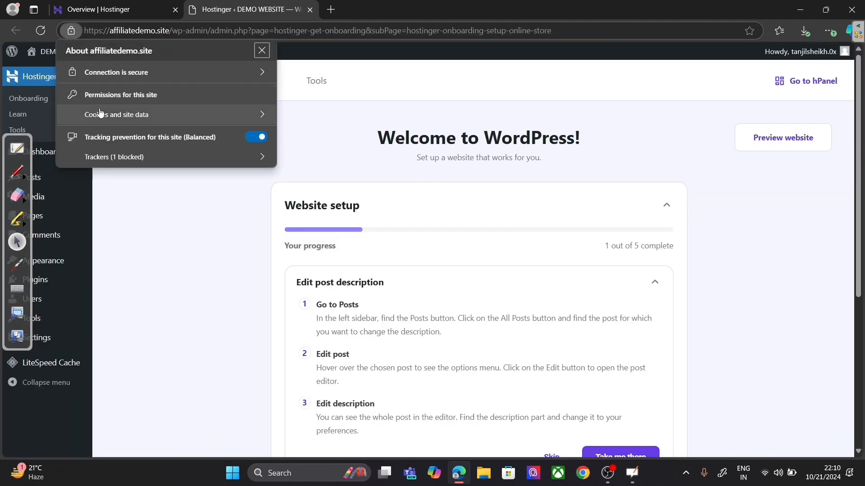
pyautogui.click(175, 225)
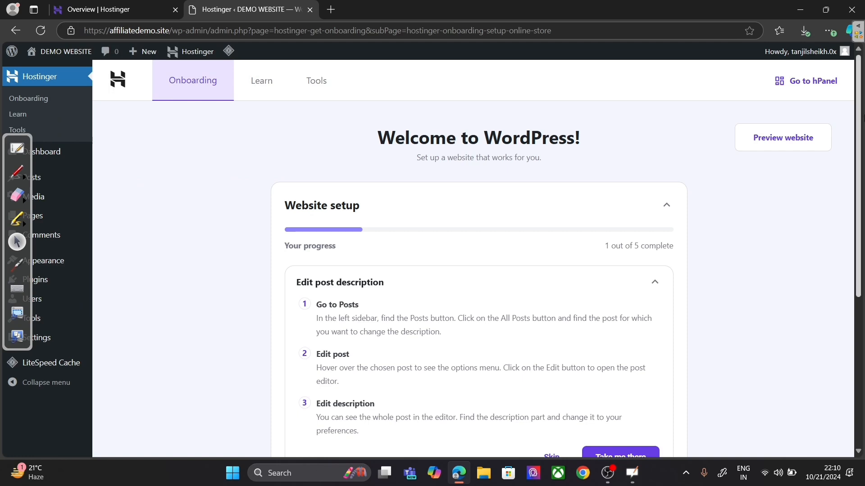
pyautogui.moveTo(860, 124); pyautogui.dragTo(862, 216)
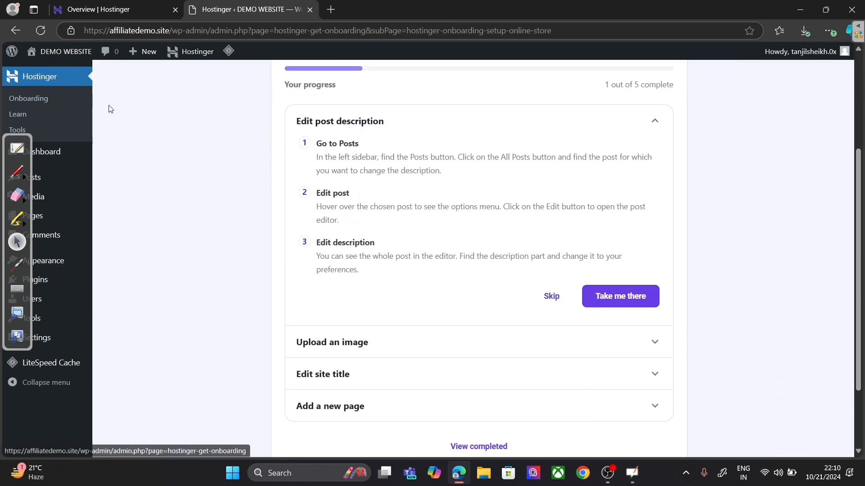
pyautogui.scroll(3, 485, 141)
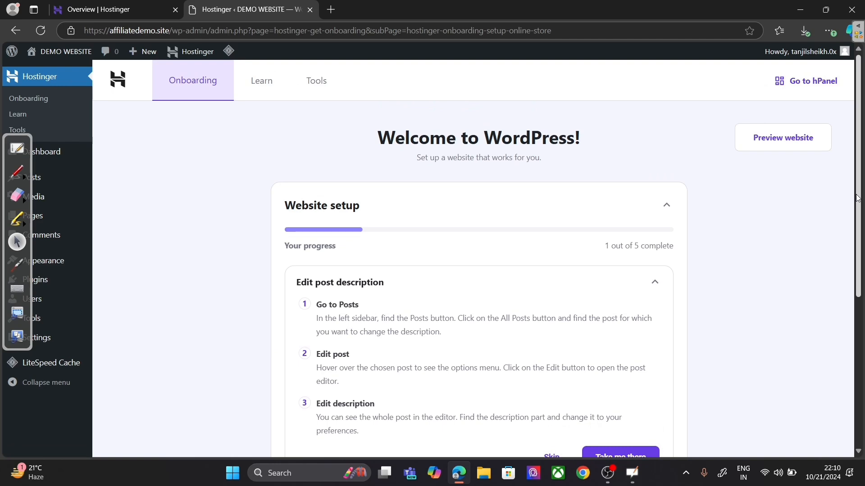
pyautogui.scroll(-3, 858, 198)
pyautogui.scroll(3, 357, 165)
pyautogui.moveTo(57, 264)
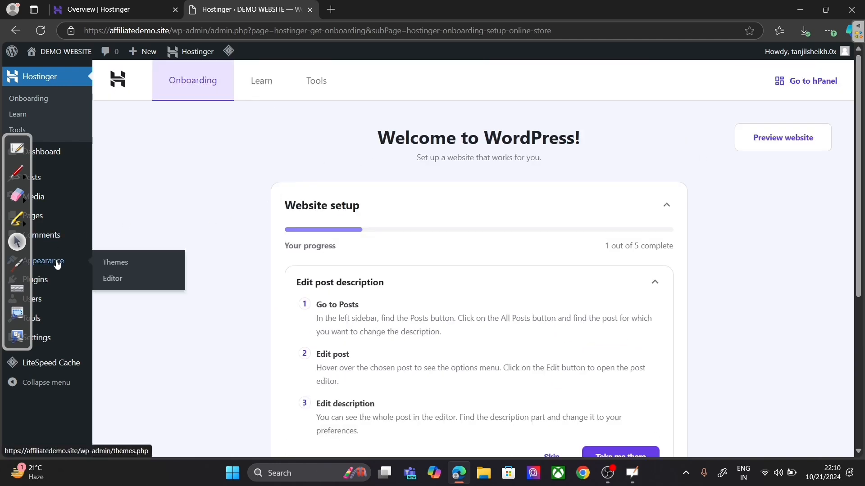
pyautogui.click(118, 264)
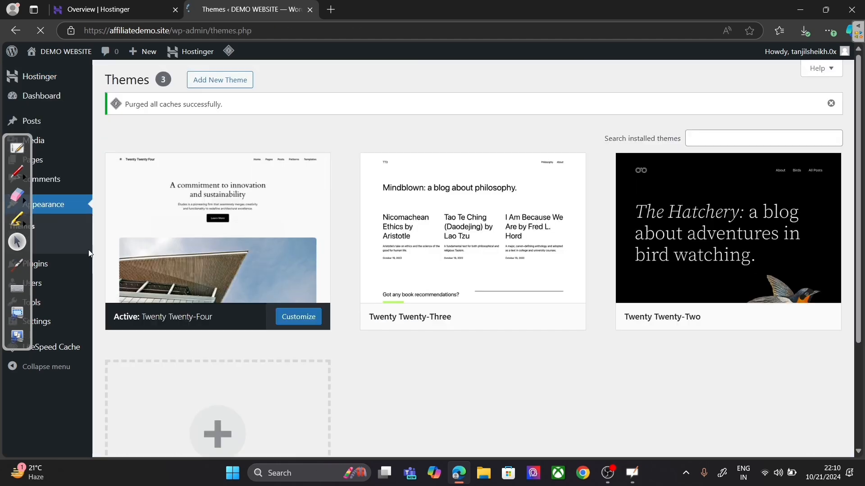
pyautogui.moveTo(20, 141)
pyautogui.mouseDown()
pyautogui.moveTo(74, 159)
pyautogui.moveTo(619, 190)
pyautogui.moveTo(845, 163)
pyautogui.mouseUp()
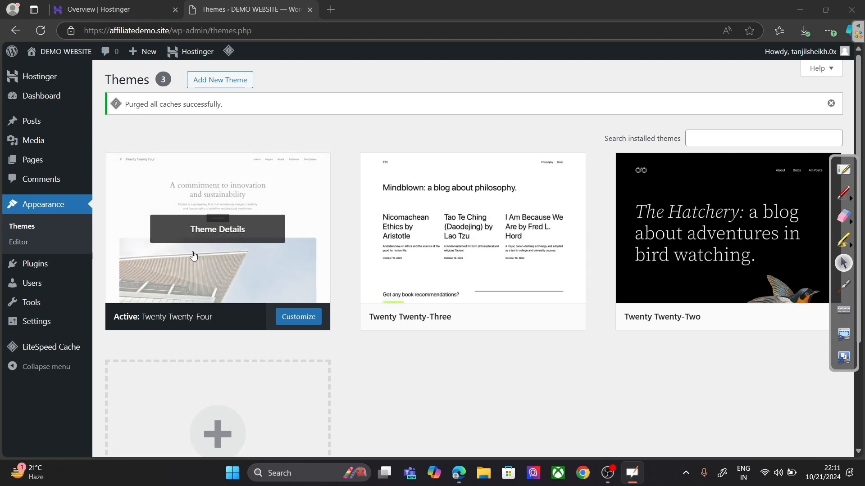
# Step: Open Add New themes and search the theme directory for 'courses'
pyautogui.click(227, 83)
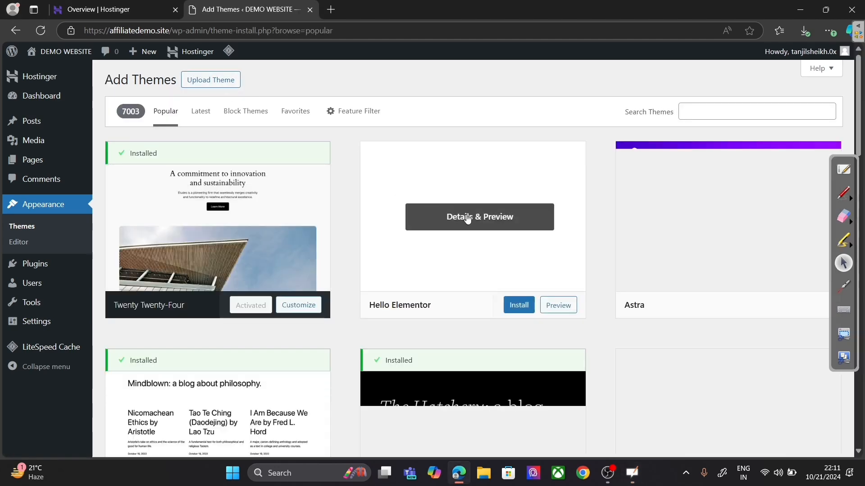
pyautogui.scroll(-6, 529, 221)
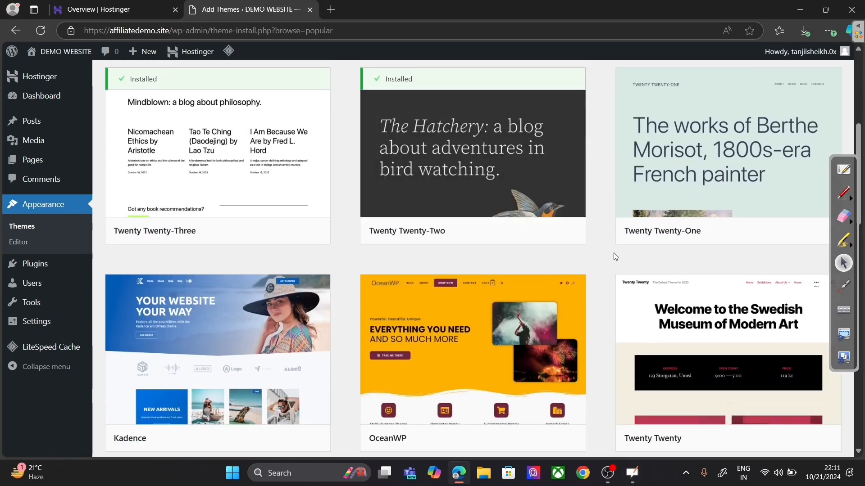
pyautogui.scroll(-3, 536, 347)
pyautogui.scroll(7, 536, 328)
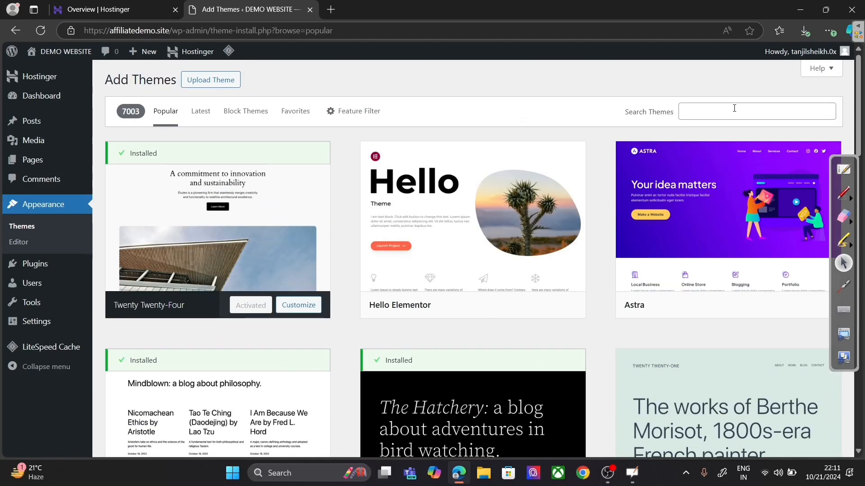
pyautogui.click(734, 107)
pyautogui.write('cou')
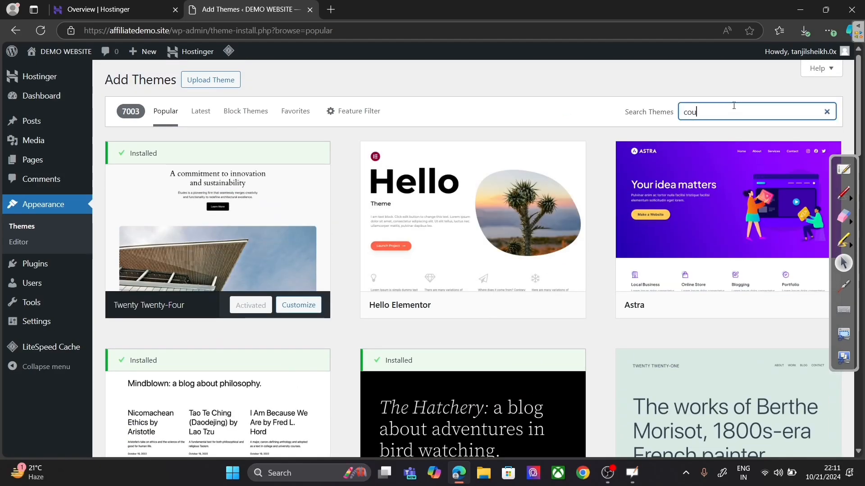
pyautogui.write('rses')
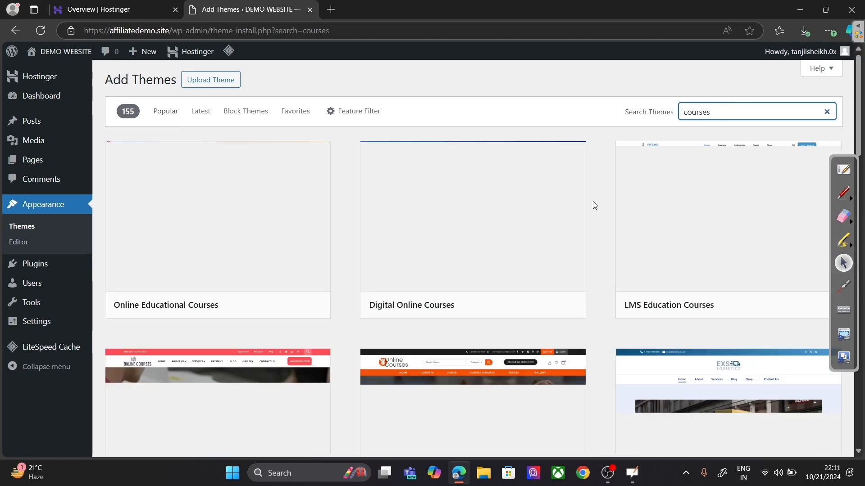
# Step: Scroll through the 155 'courses' theme results, checking card details and previews
pyautogui.scroll(-3, 712, 212)
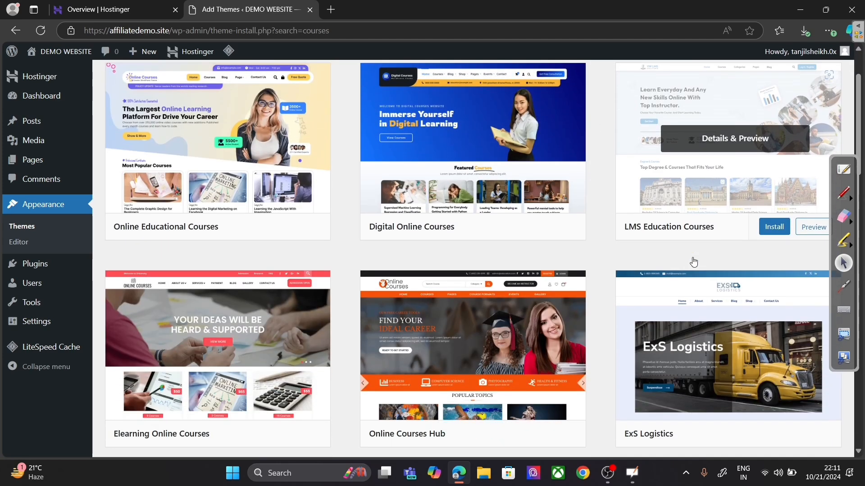
pyautogui.scroll(-5, 525, 318)
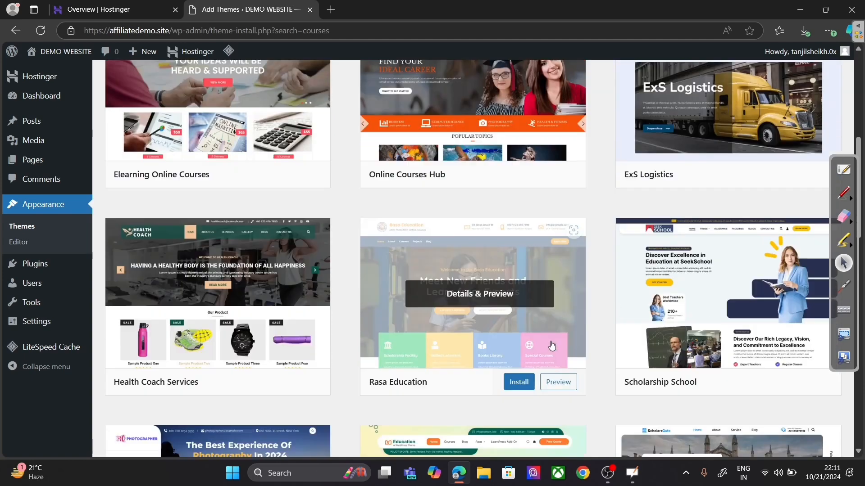
pyautogui.scroll(8, 545, 315)
pyautogui.moveTo(197, 279)
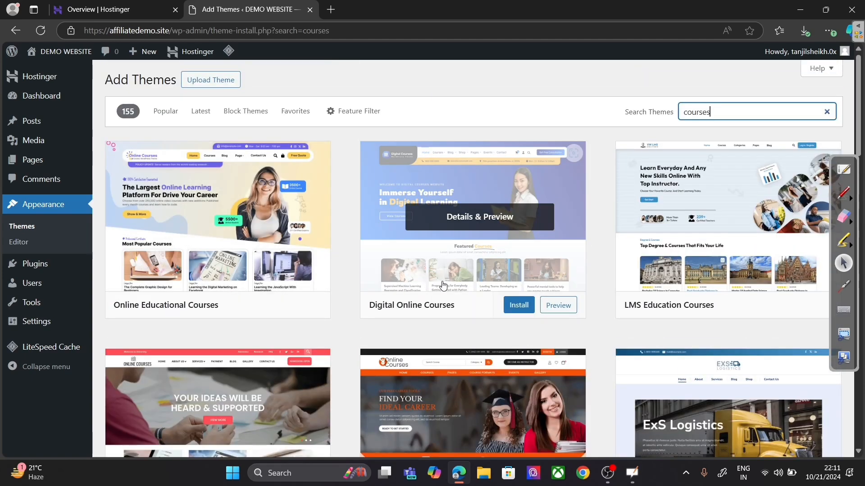
pyautogui.moveTo(667, 263)
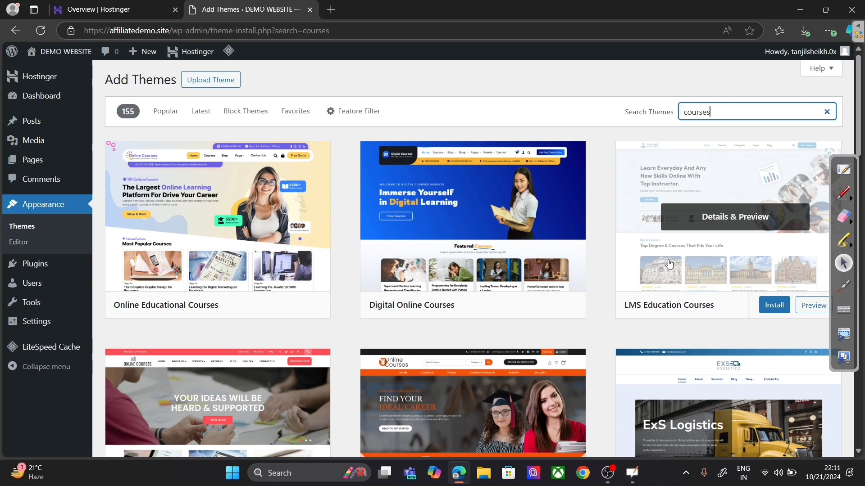
pyautogui.scroll(-5, 669, 264)
pyautogui.moveTo(529, 396)
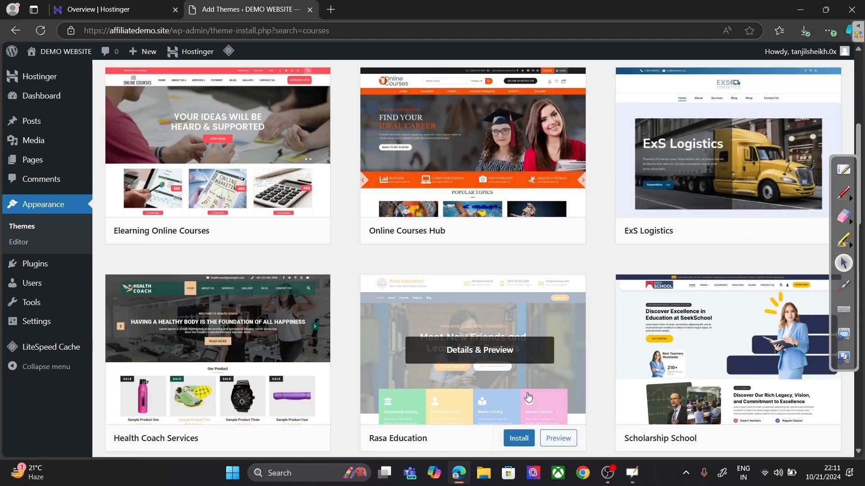
pyautogui.scroll(-10, 528, 397)
pyautogui.scroll(7, 522, 392)
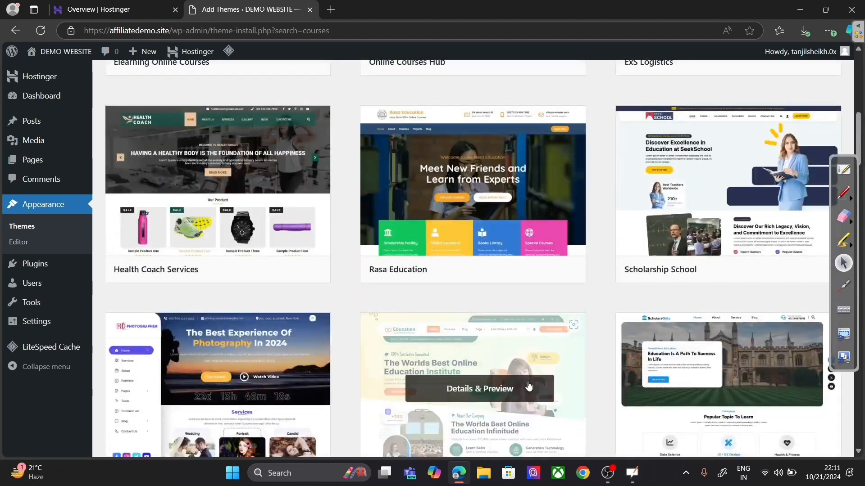
pyautogui.scroll(8, 529, 386)
pyautogui.click(194, 217)
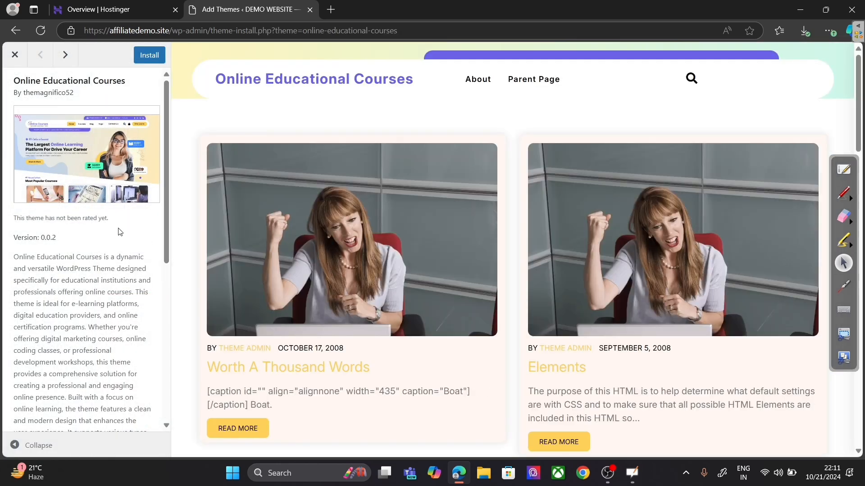
pyautogui.moveTo(166, 226); pyautogui.dragTo(156, 299)
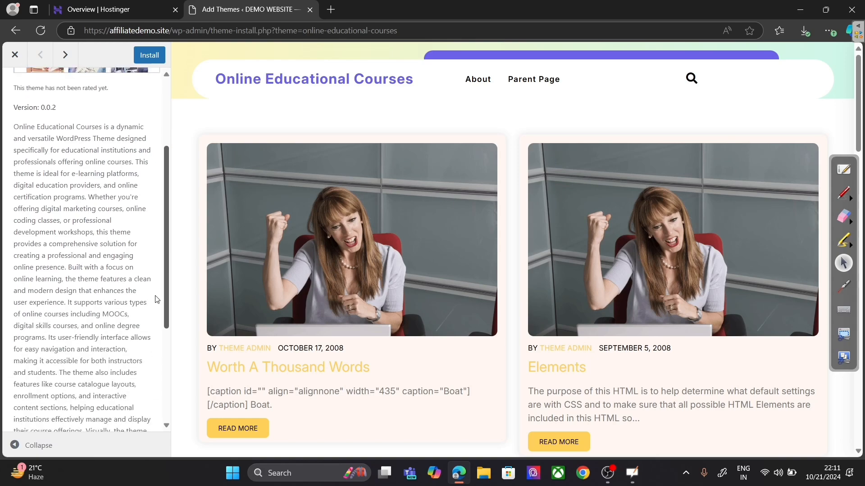
pyautogui.scroll(-5, 157, 300)
pyautogui.scroll(10, 157, 300)
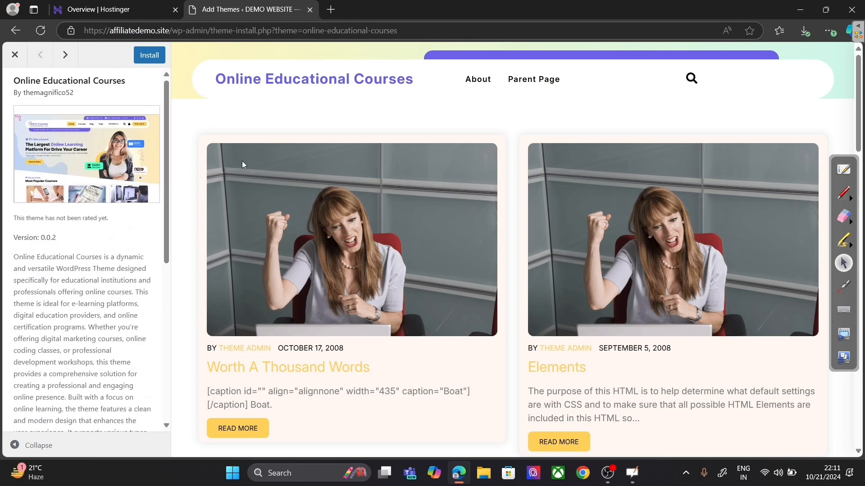
pyautogui.click(15, 54)
pyautogui.moveTo(12, 51)
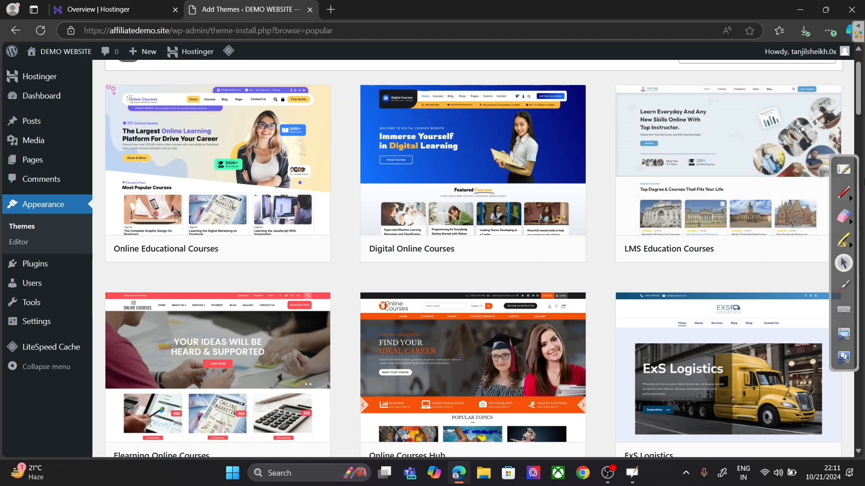
pyautogui.scroll(2, 675, 122)
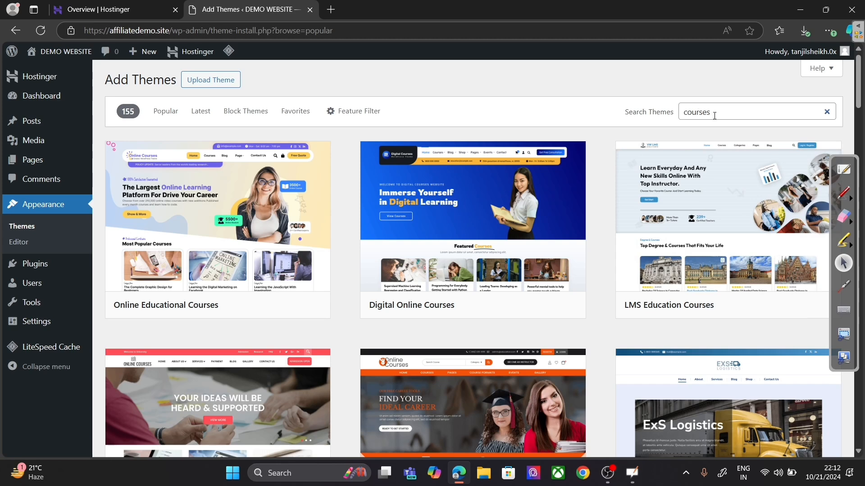
# Step: Clear the 'courses' search, then install and activate Astra from the Popular themes
pyautogui.moveTo(715, 115); pyautogui.dragTo(666, 119)
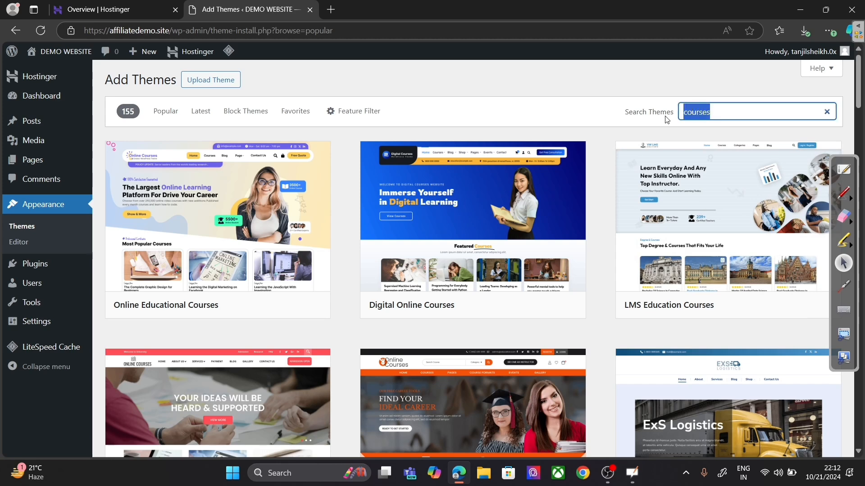
pyautogui.press('BackSpace')
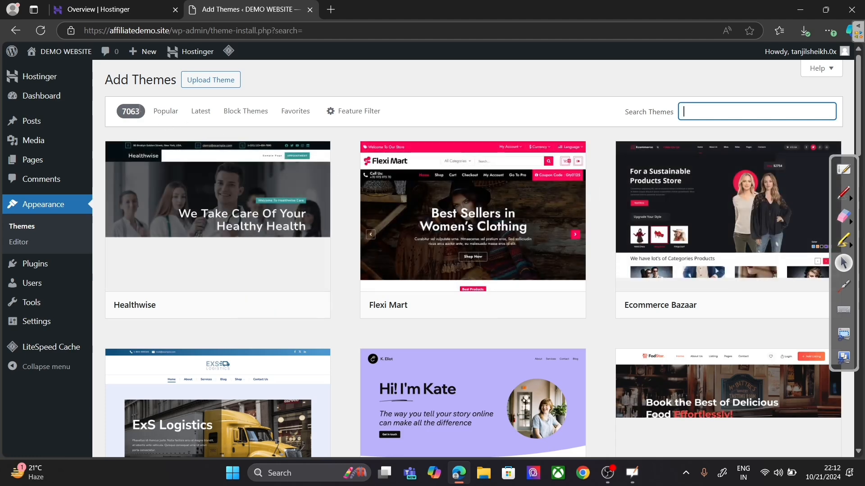
pyautogui.click(171, 111)
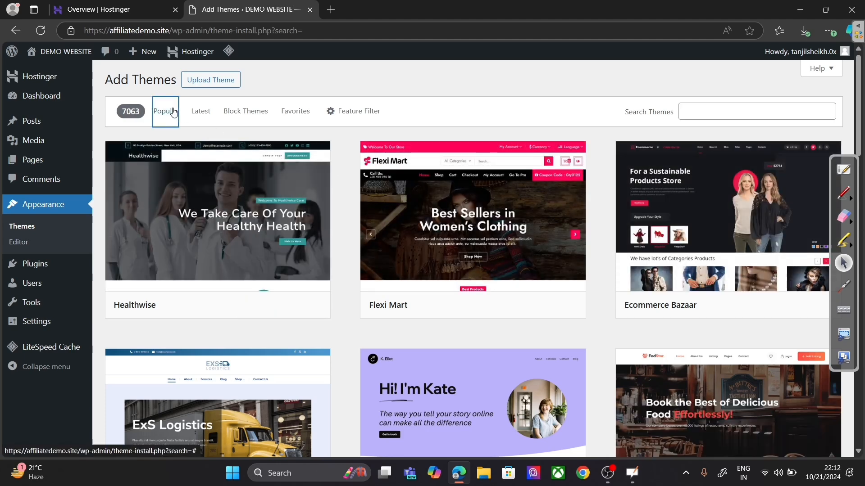
pyautogui.moveTo(774, 308)
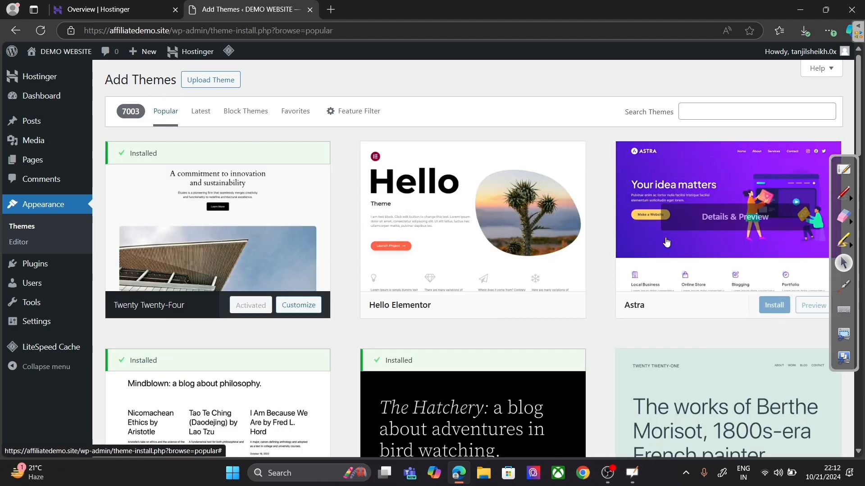
pyautogui.click(774, 309)
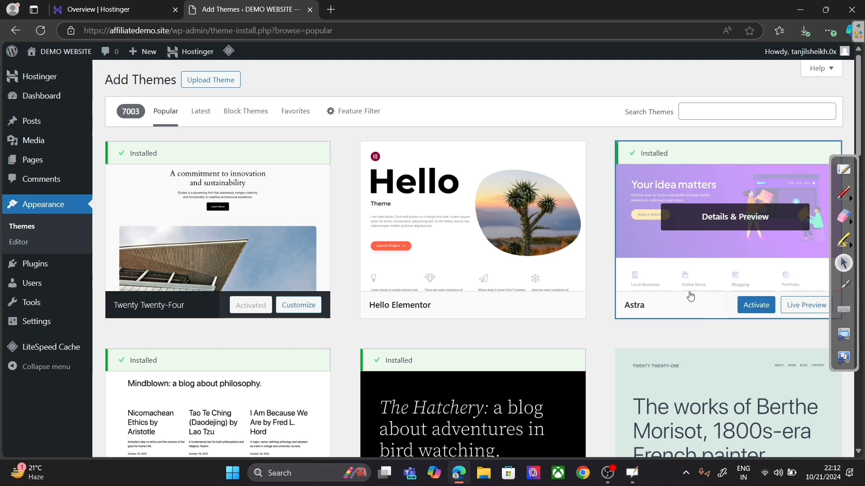
pyautogui.click(747, 303)
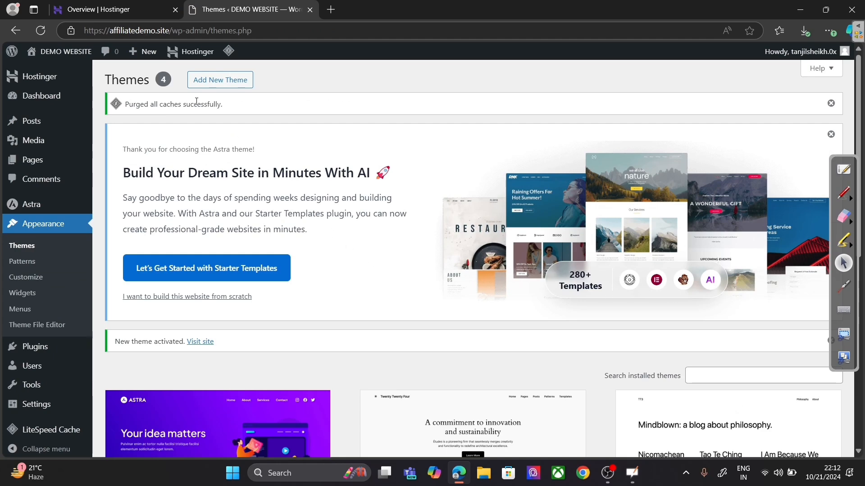
# Step: Open DEMO WEBSITE's Visit Site link in a new tab and view the Astra front page
pyautogui.moveTo(50, 52)
pyautogui.rightClick(52, 72)
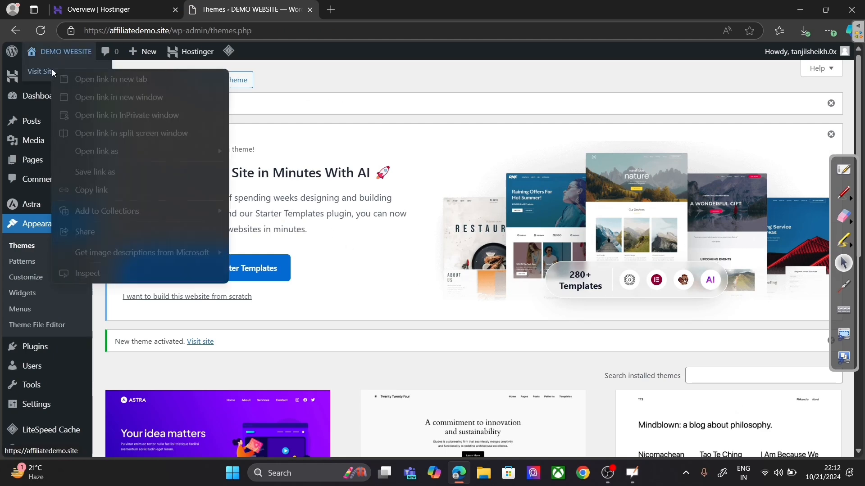
pyautogui.click(94, 85)
pyautogui.click(374, 4)
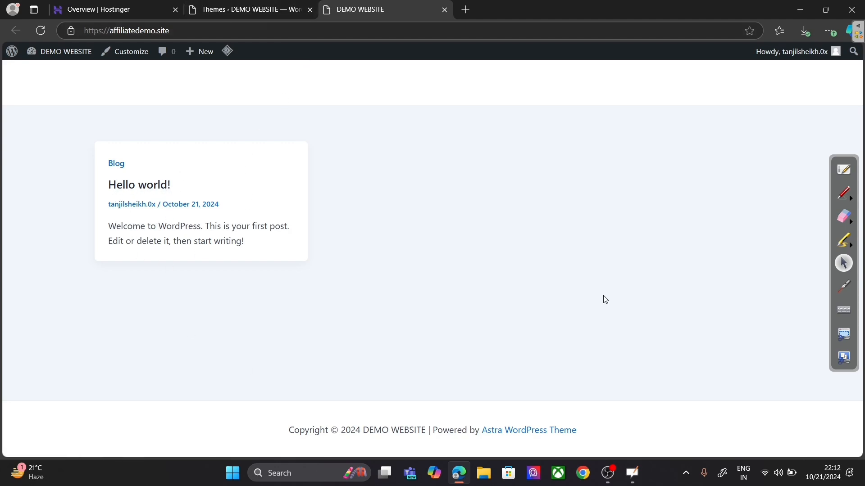
# Step: Compare the DEMO WEBSITE front page with the Themes admin tab several times, ending on Themes
pyautogui.click(276, 17)
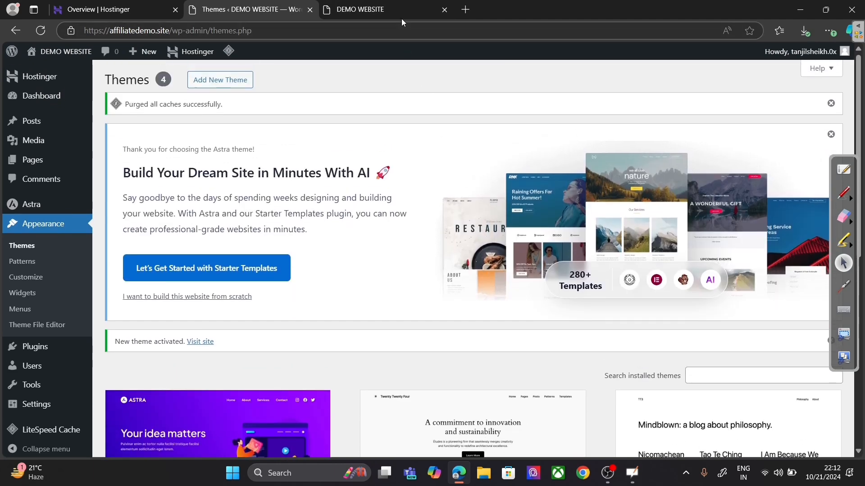
pyautogui.click(398, 9)
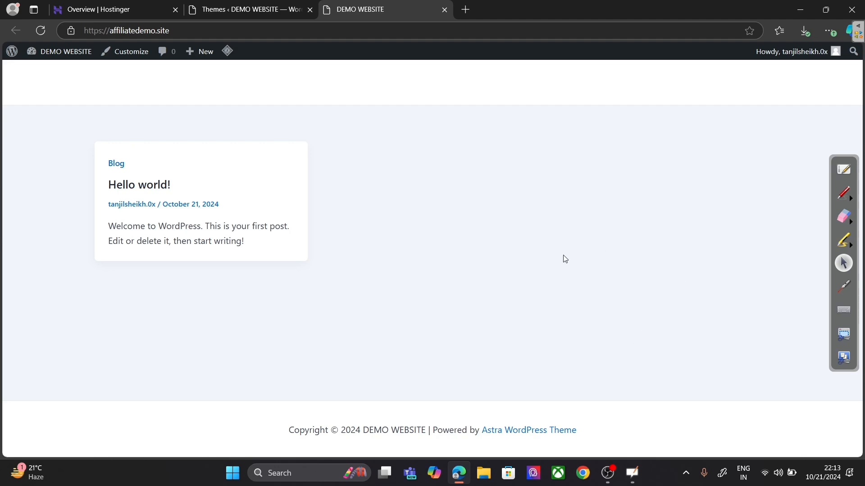
pyautogui.click(227, 7)
pyautogui.click(364, 6)
pyautogui.click(267, 7)
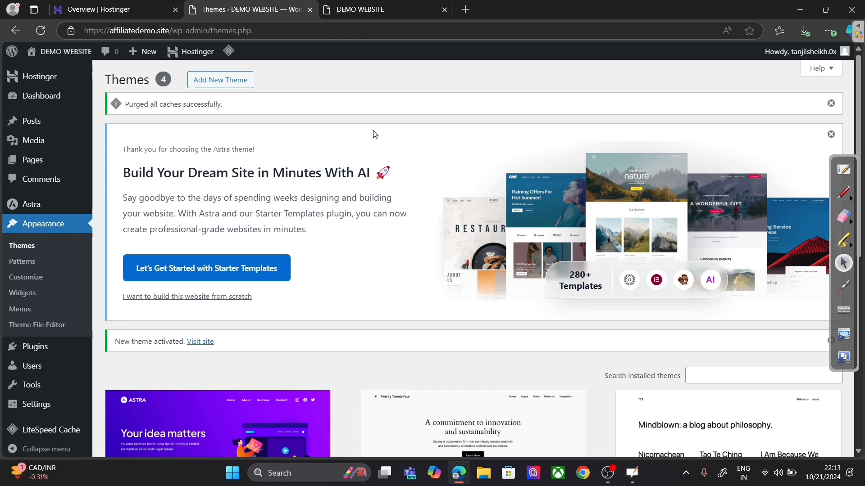
pyautogui.moveTo(69, 210)
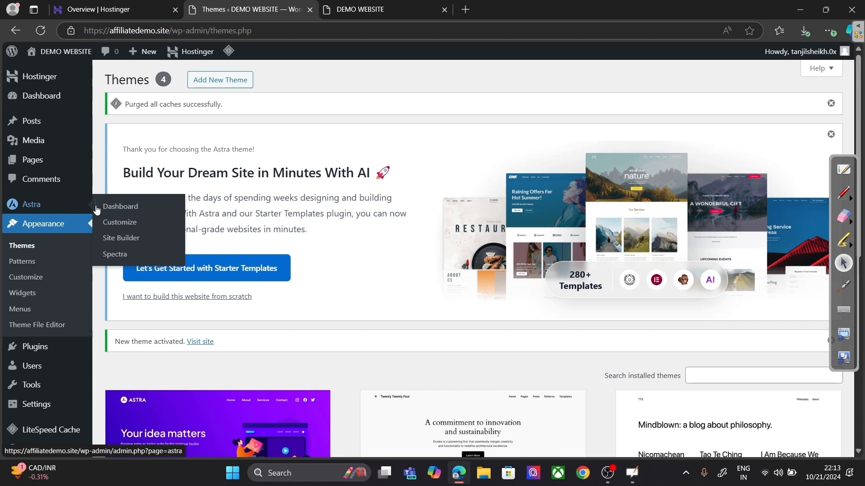
pyautogui.click(121, 208)
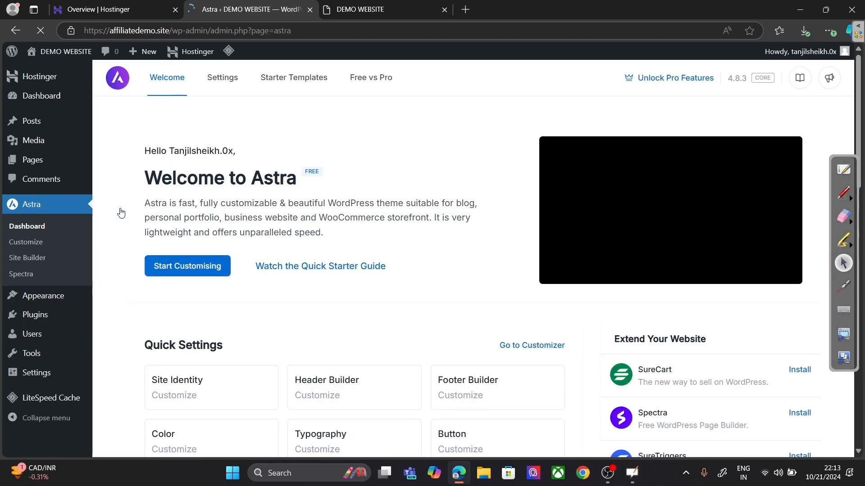
pyautogui.click(267, 89)
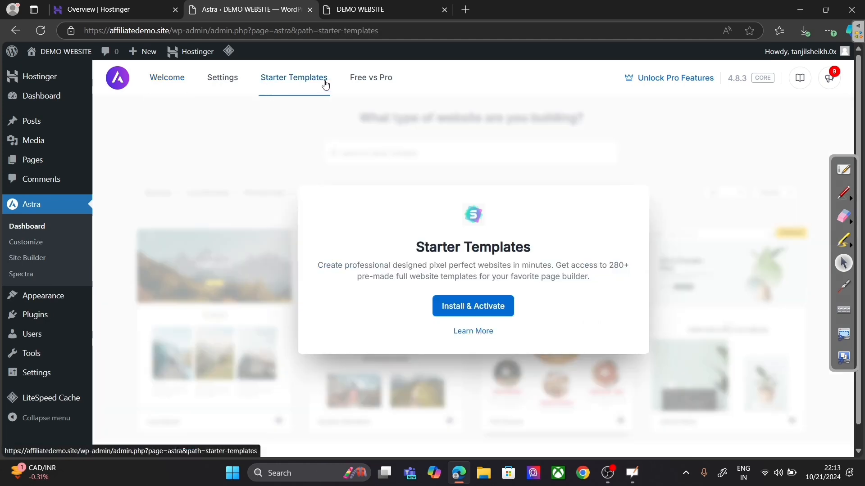
pyautogui.click(361, 81)
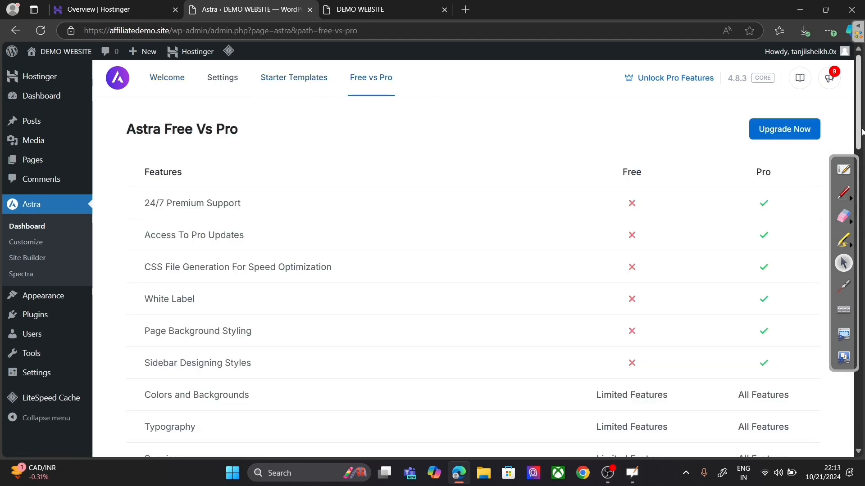
pyautogui.scroll(-1, 862, 131)
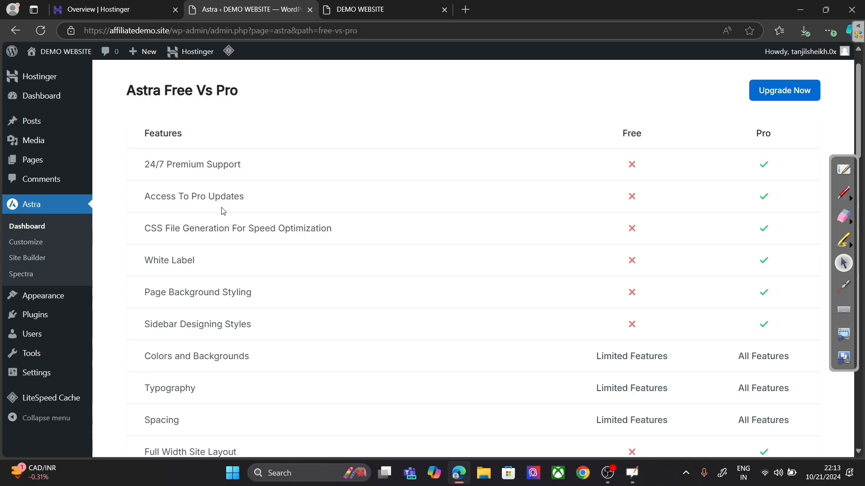
pyautogui.scroll(-3, 480, 289)
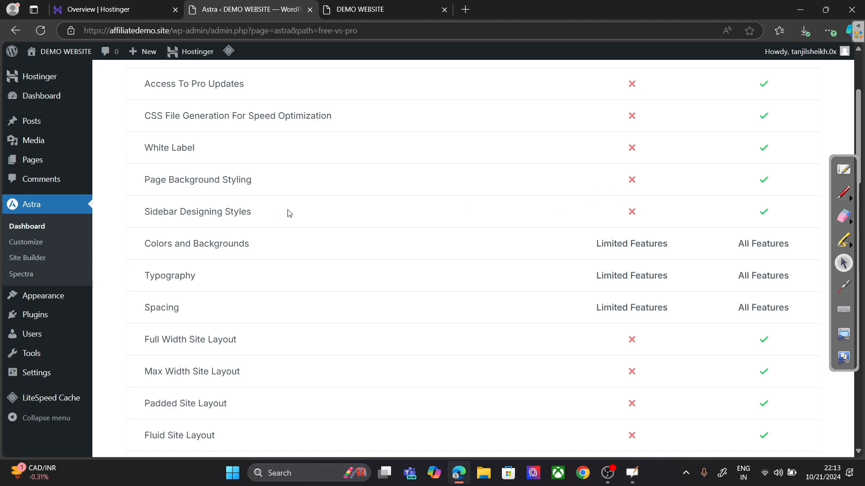
pyautogui.scroll(-2, 266, 289)
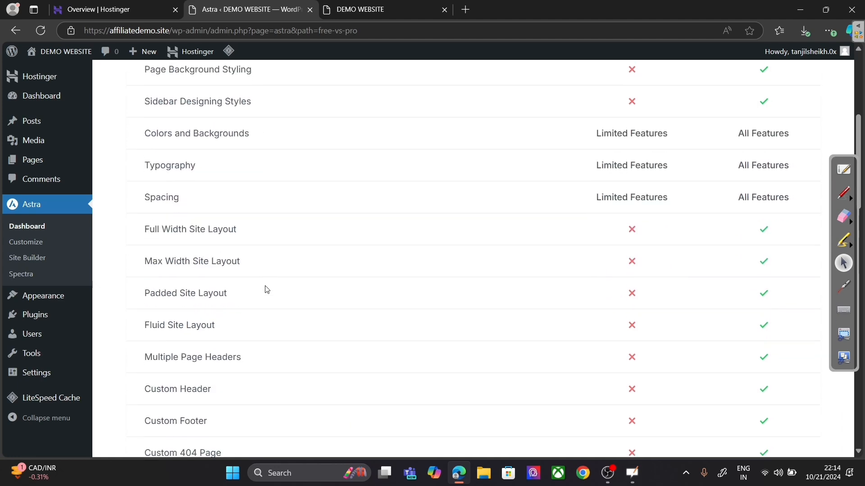
pyautogui.scroll(2, 263, 286)
pyautogui.scroll(-3, 264, 286)
pyautogui.scroll(-6, 264, 286)
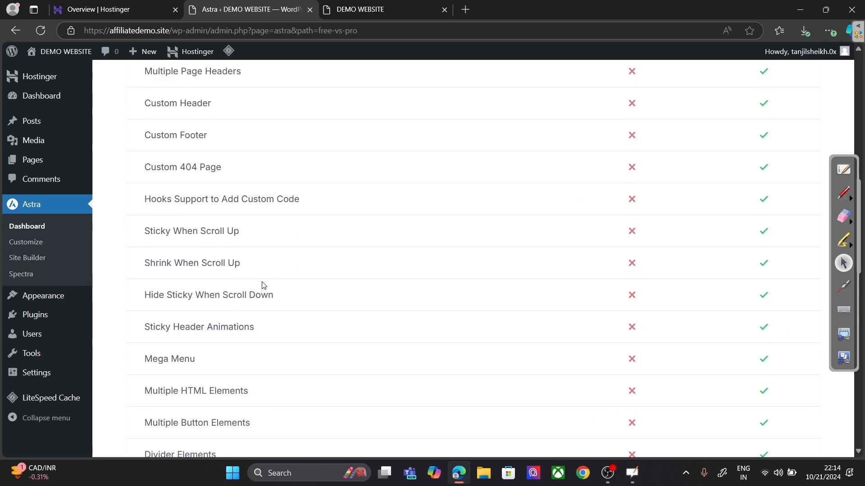
pyautogui.scroll(3, 263, 285)
pyautogui.scroll(6, 264, 285)
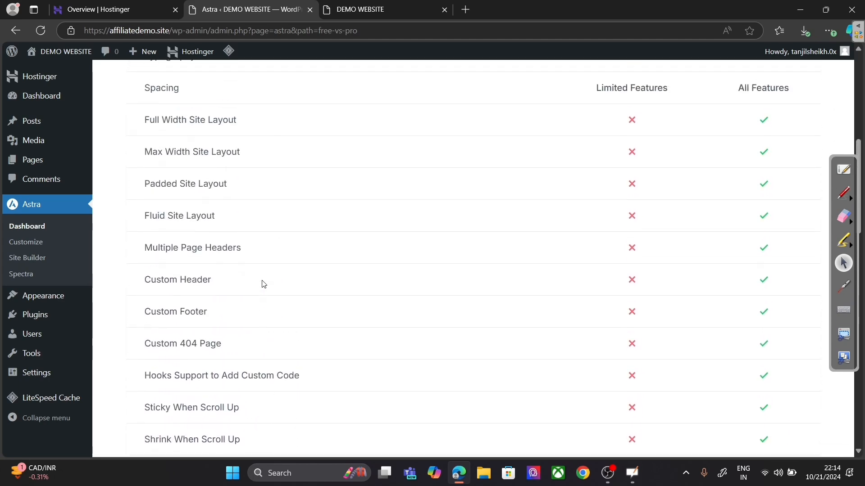
pyautogui.scroll(4, 264, 280)
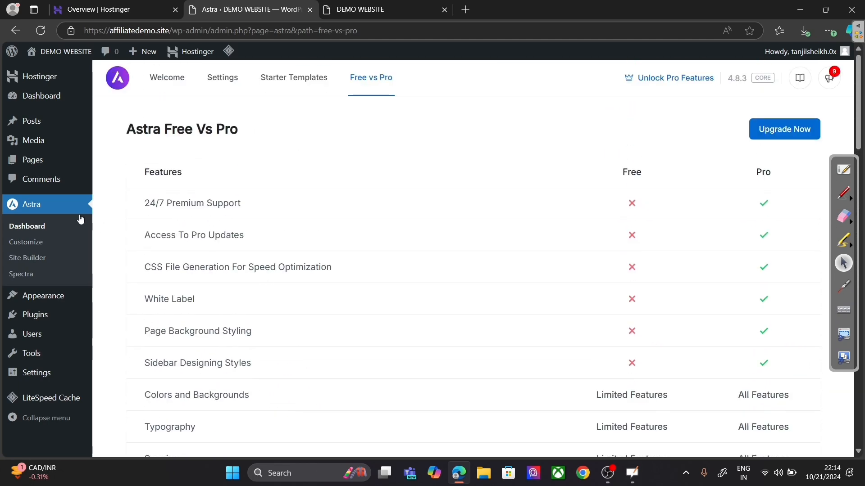
# Step: Install and activate Starter Templates from Astra's section, then choose Build with Templates
pyautogui.click(271, 80)
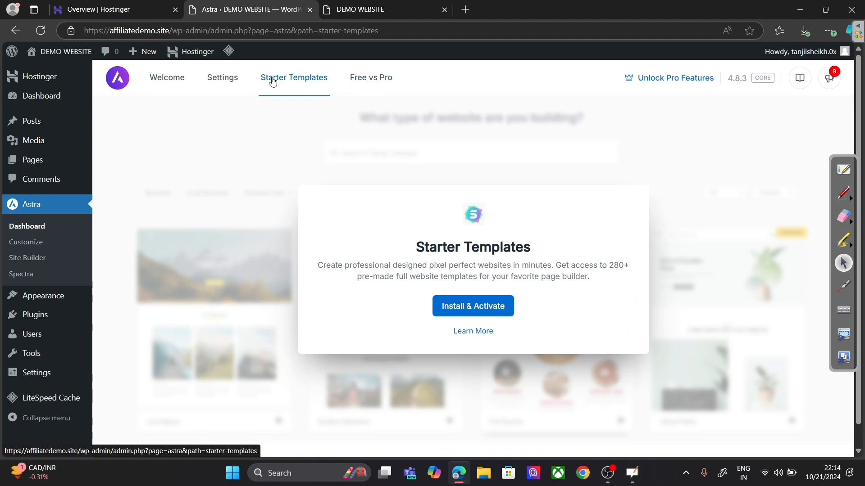
pyautogui.click(459, 304)
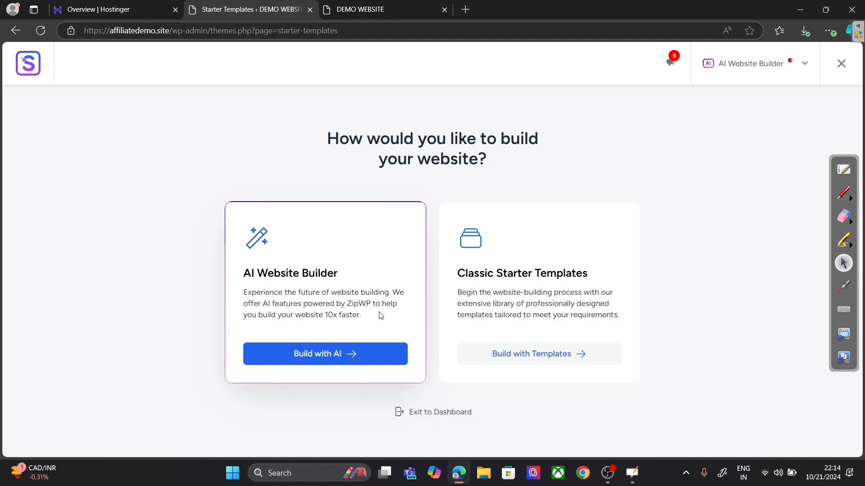
pyautogui.click(517, 359)
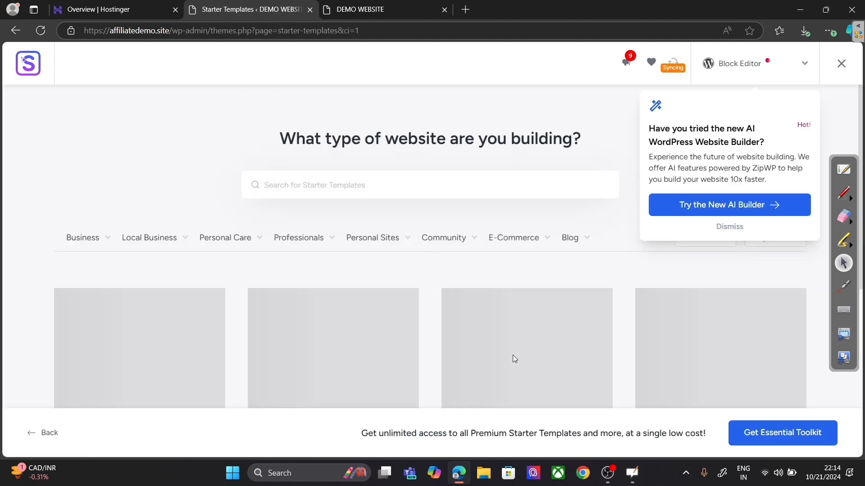
# Step: Dismiss the AI builder suggestion and filter the template gallery to Online Courses
pyautogui.click(736, 229)
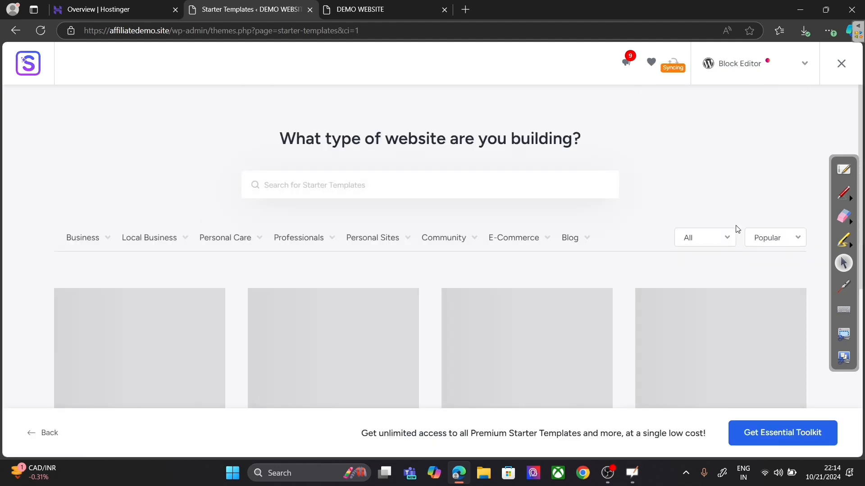
pyautogui.scroll(-5, 862, 139)
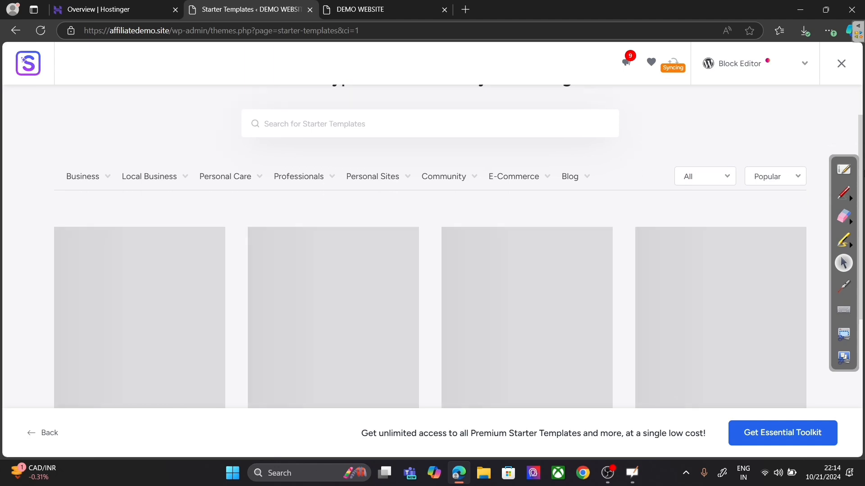
pyautogui.scroll(5, 863, 197)
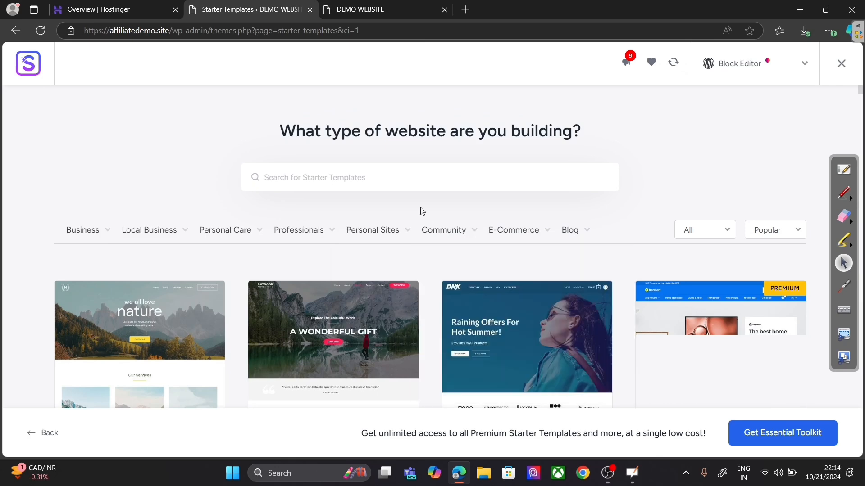
pyautogui.moveTo(512, 239)
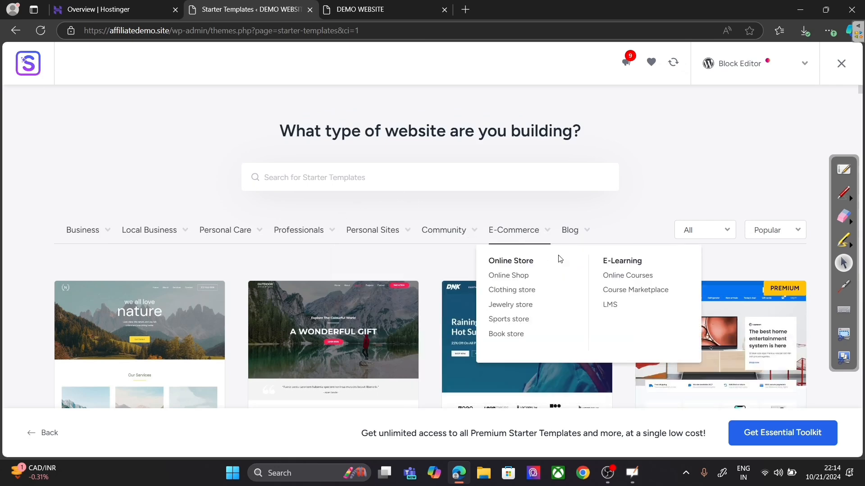
pyautogui.click(604, 275)
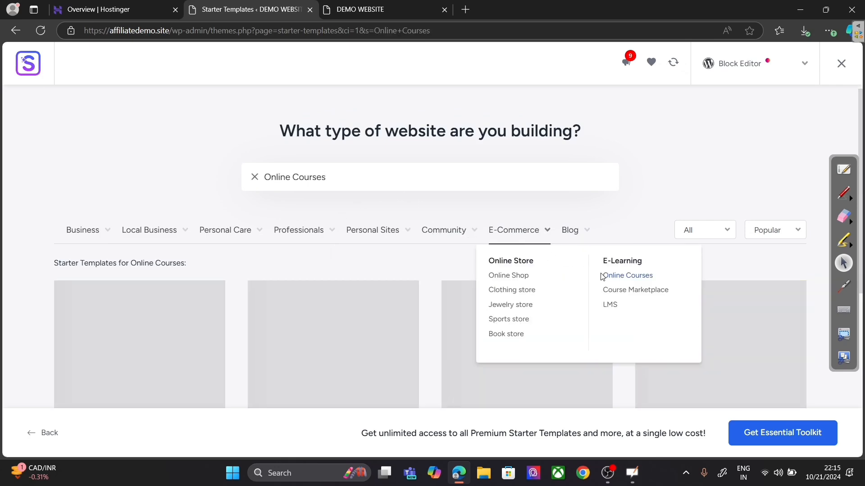
# Step: Select the Online Courses template card and scroll its education-site preview
pyautogui.scroll(-3, 638, 212)
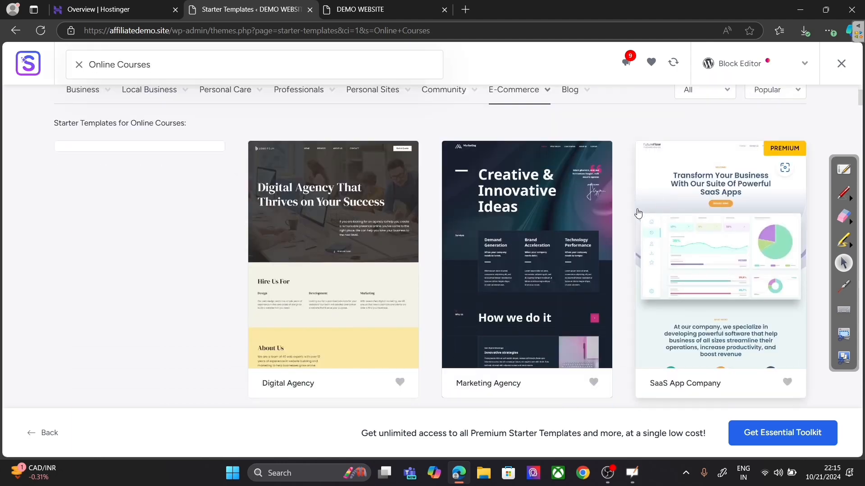
pyautogui.scroll(-1, 533, 243)
pyautogui.scroll(-1, 518, 243)
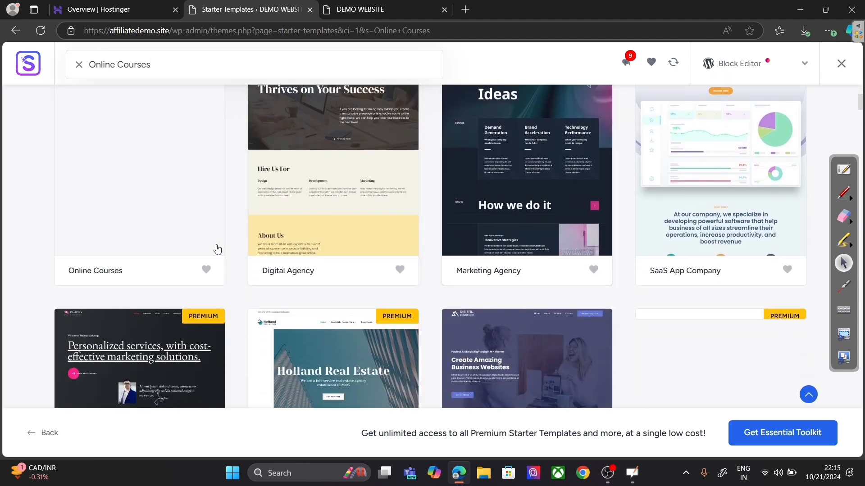
pyautogui.scroll(-3, 218, 249)
pyautogui.scroll(4, 221, 252)
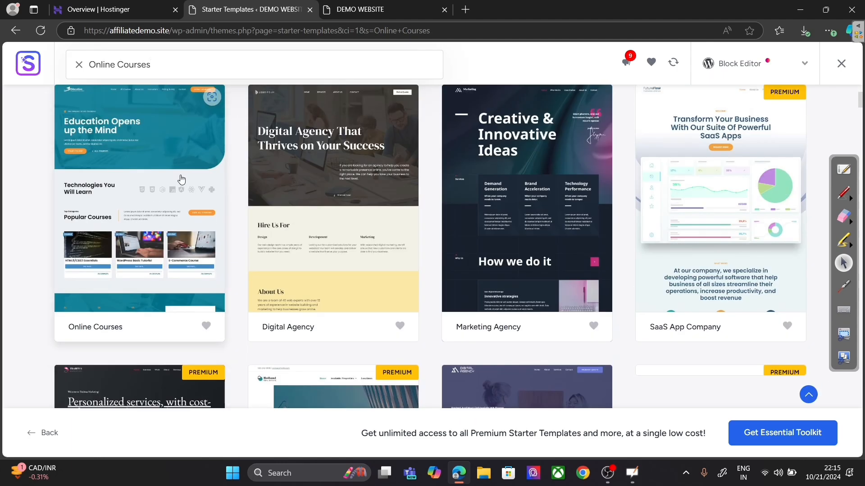
pyautogui.click(141, 252)
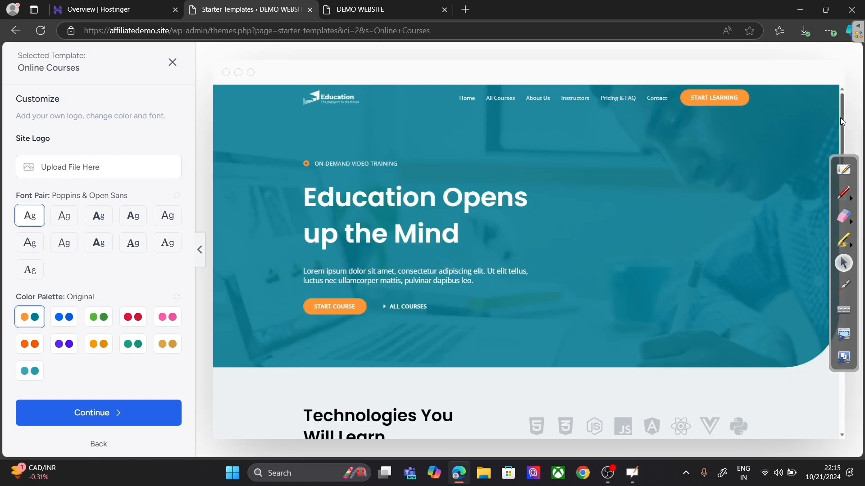
pyautogui.moveTo(842, 121)
pyautogui.mouseDown()
pyautogui.moveTo(846, 399)
pyautogui.moveTo(840, 119)
pyautogui.mouseUp()
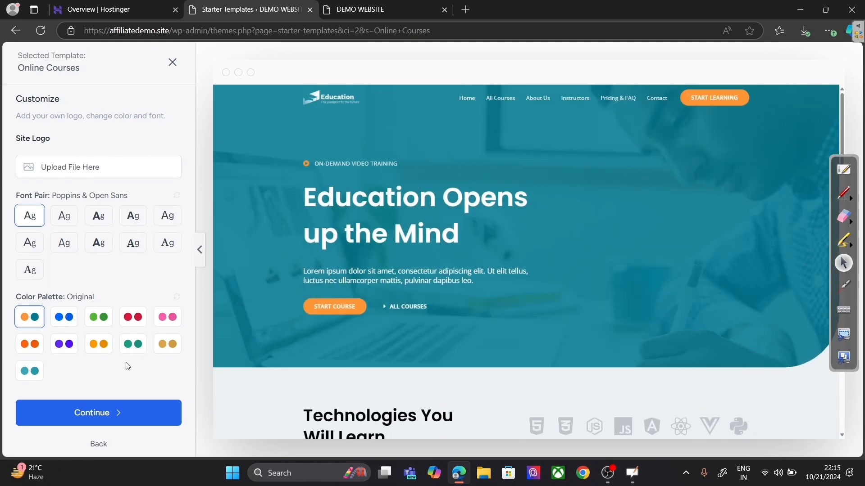
# Step: Enable the eCommerce feature with WooCommerce as its platform, plus Donations
pyautogui.click(112, 413)
pyautogui.scroll(-2, 299, 322)
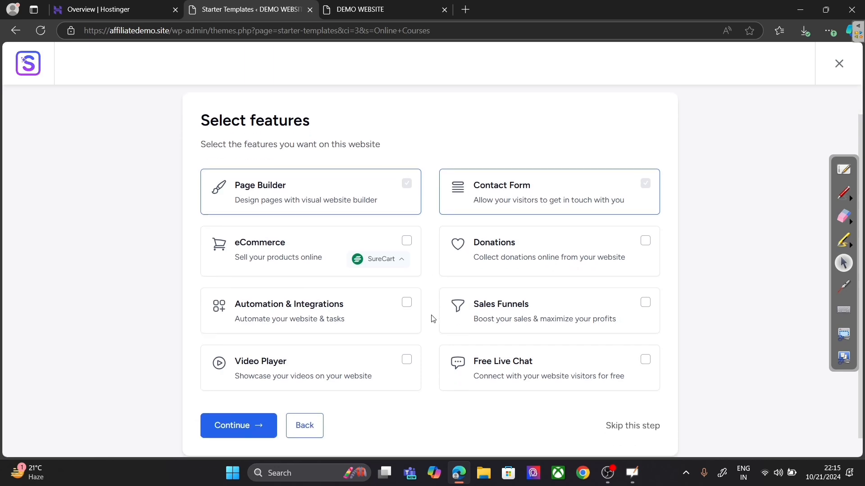
pyautogui.click(386, 231)
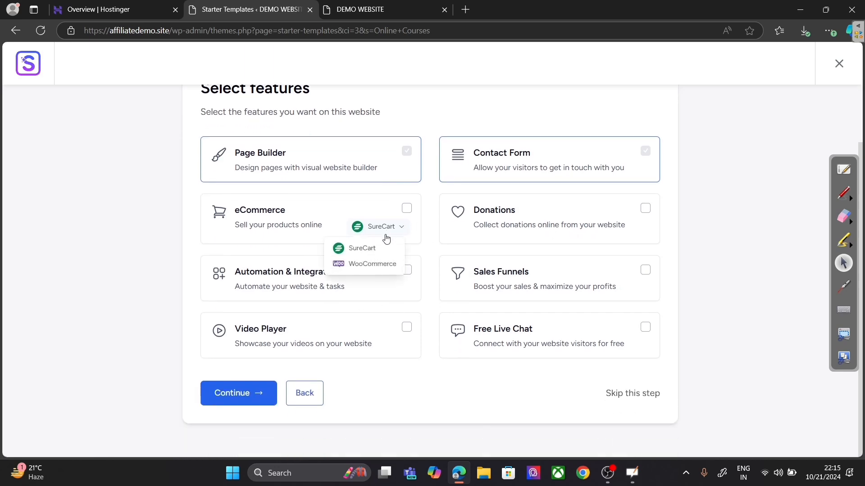
pyautogui.click(381, 264)
pyautogui.click(407, 209)
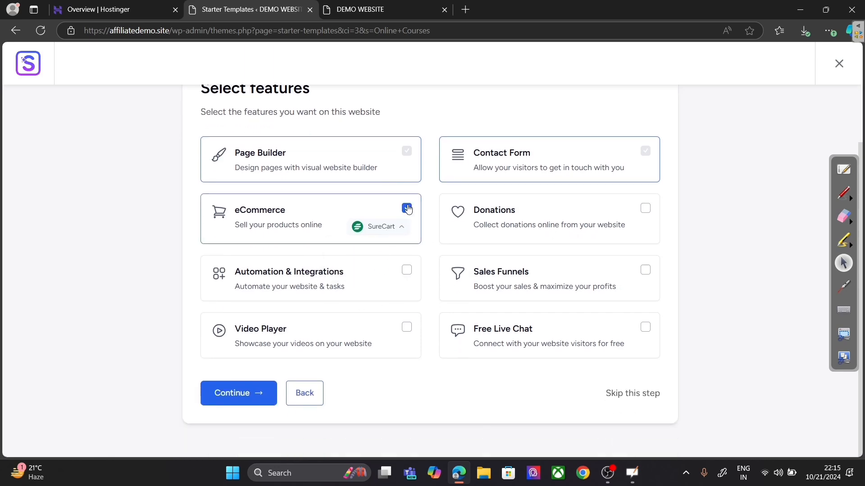
pyautogui.click(645, 210)
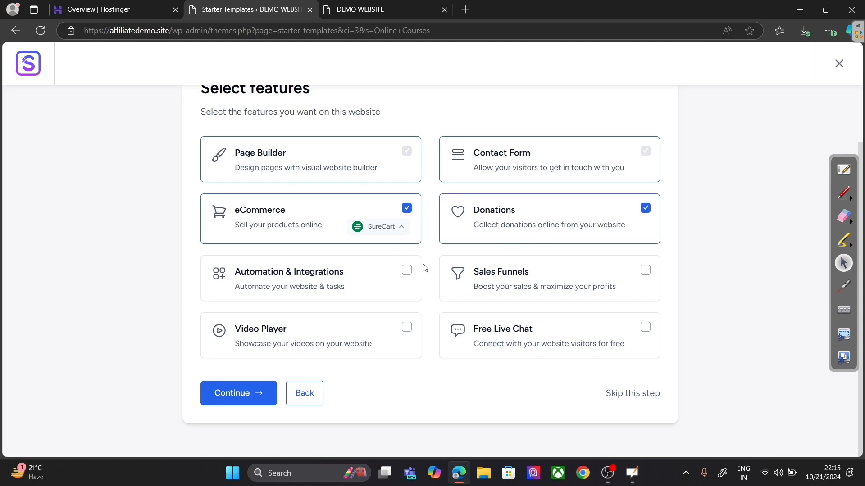
pyautogui.click(395, 227)
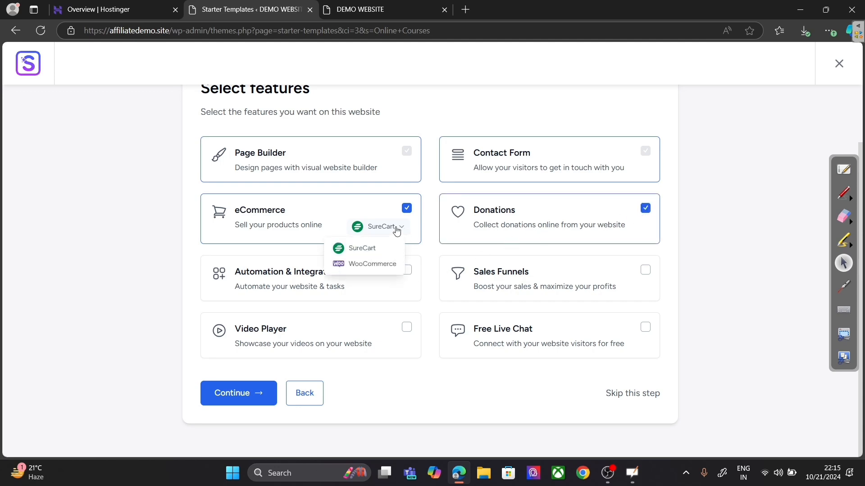
pyautogui.click(363, 263)
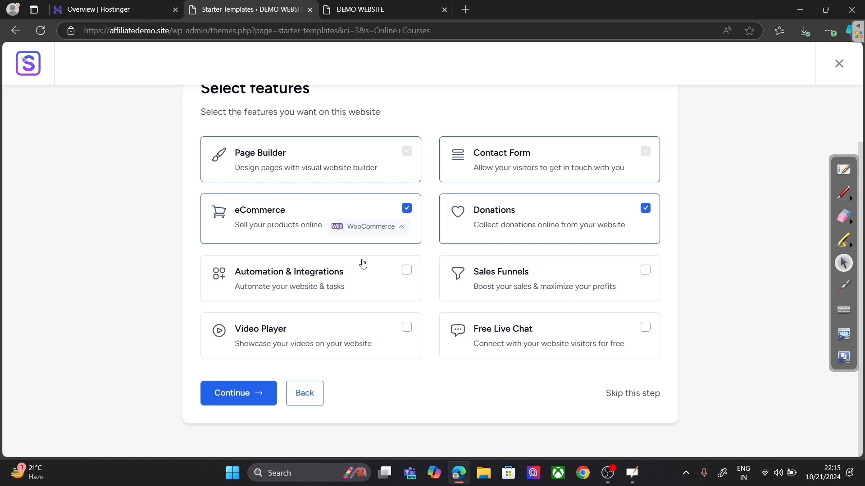
# Step: Enable Automation & Integrations, Sales Funnels, Free Live Chat and Video Player, then continue
pyautogui.click(408, 274)
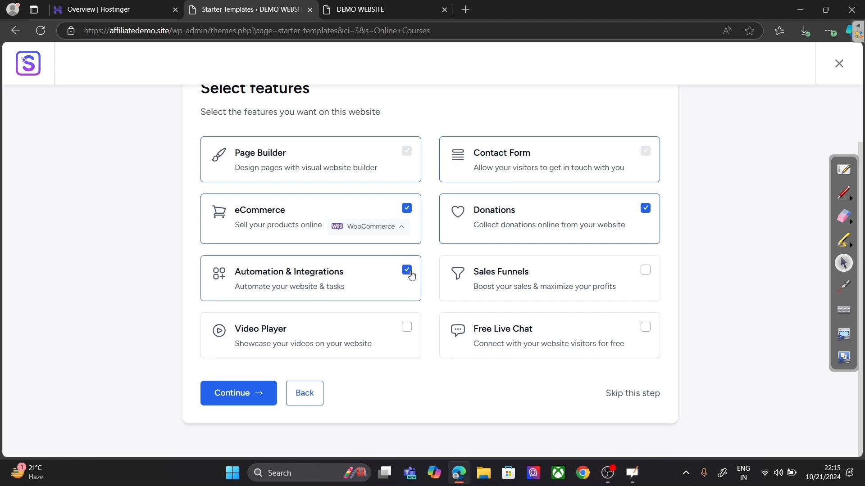
pyautogui.click(644, 273)
pyautogui.click(645, 327)
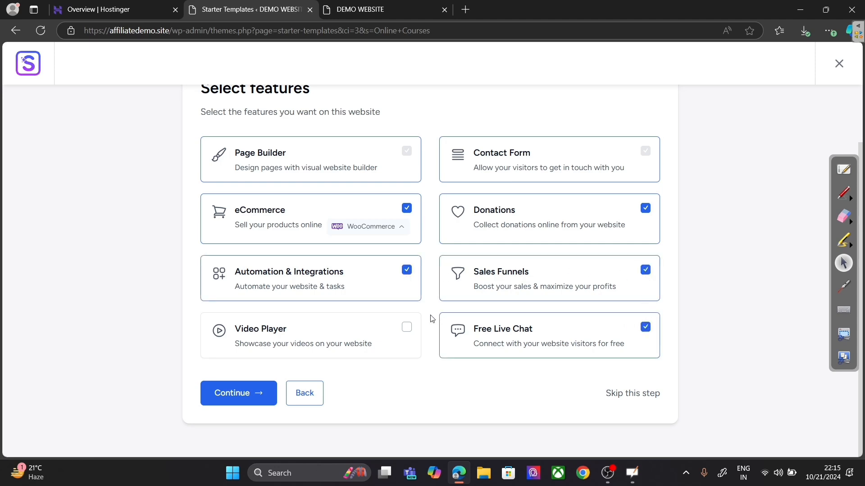
pyautogui.click(408, 328)
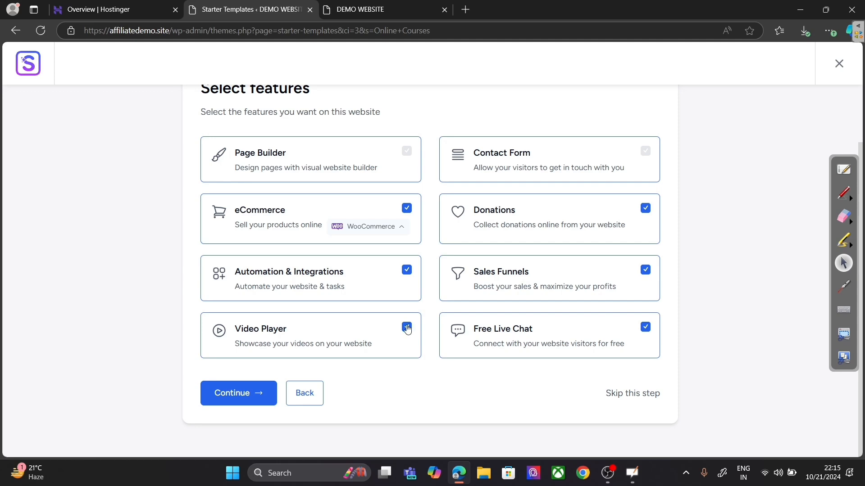
pyautogui.click(238, 399)
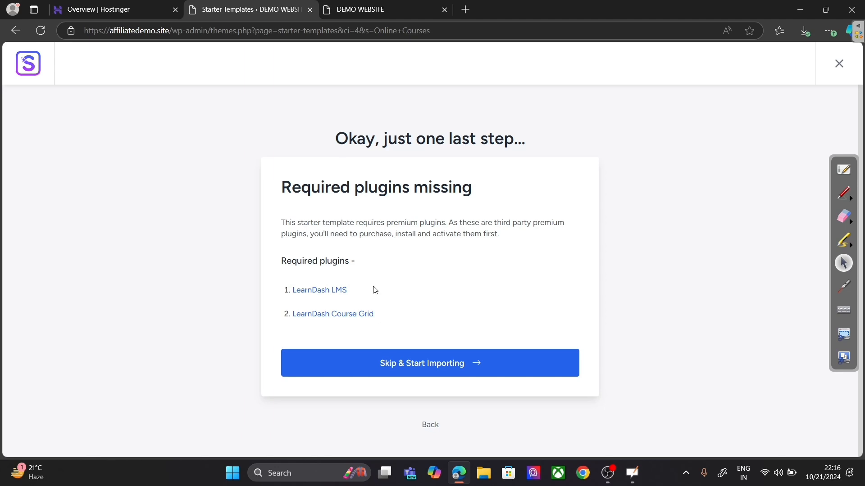
# Step: Back out of the import steps to the Starter Templates gallery
pyautogui.click(431, 425)
pyautogui.scroll(-2, 430, 393)
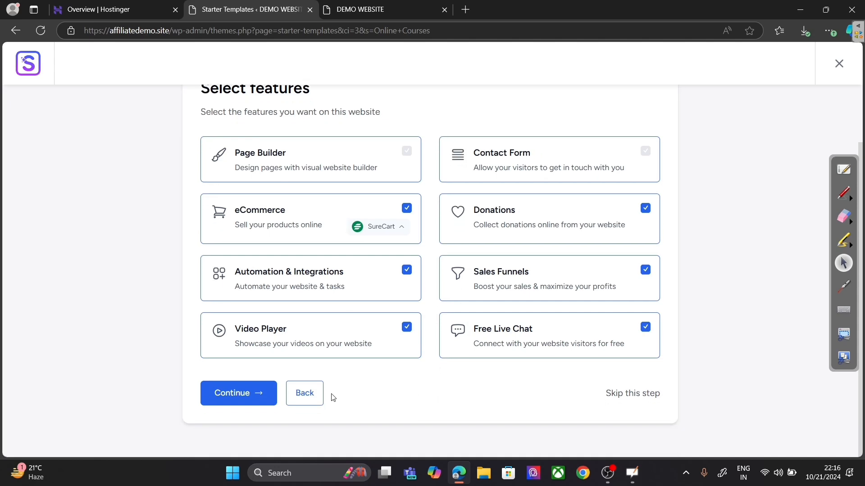
pyautogui.click(314, 394)
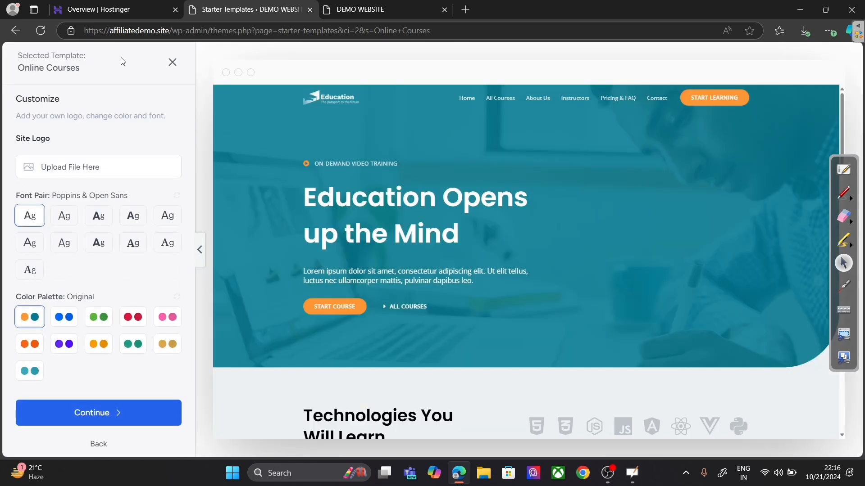
pyautogui.click(172, 67)
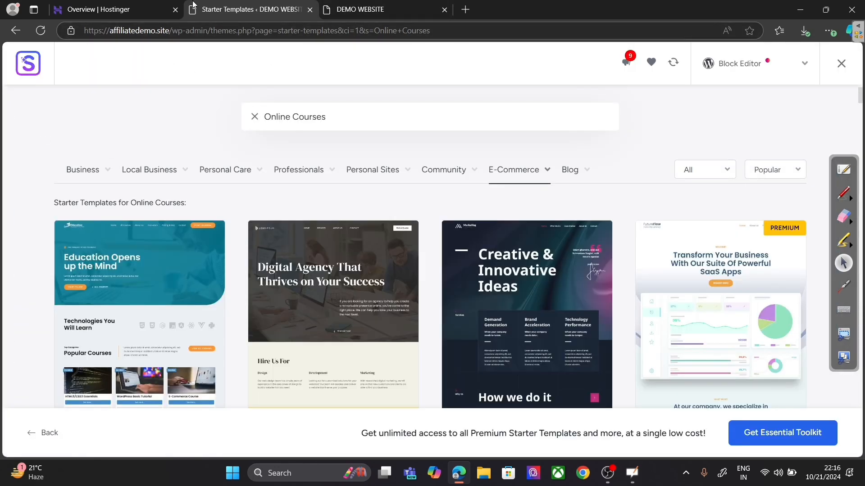
# Step: Reload the DEMO WEBSITE homepage, then return to the Online Courses template results
pyautogui.click(360, 9)
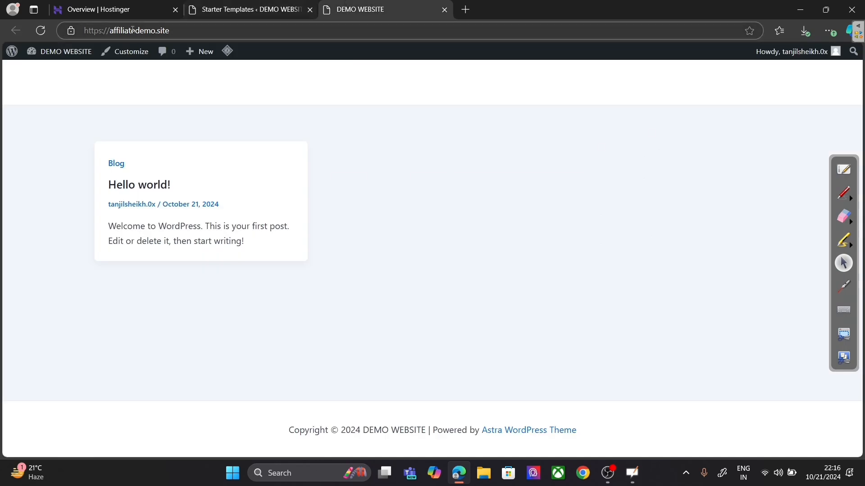
pyautogui.click(45, 33)
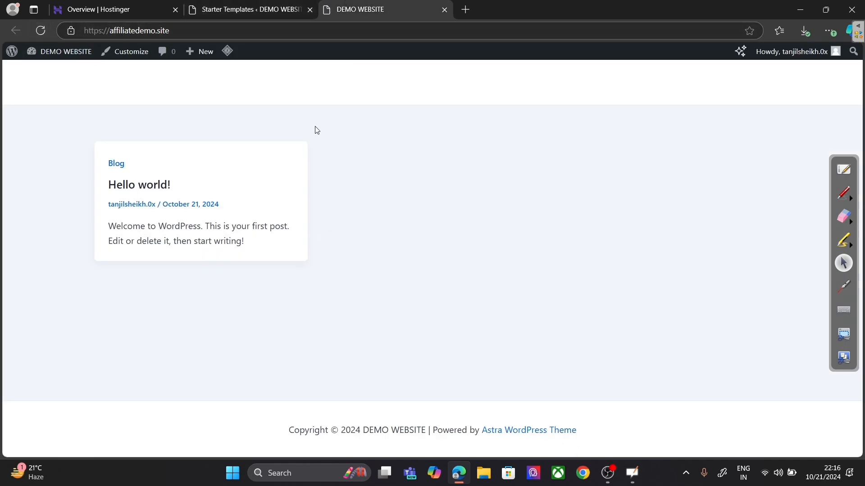
pyautogui.click(248, 4)
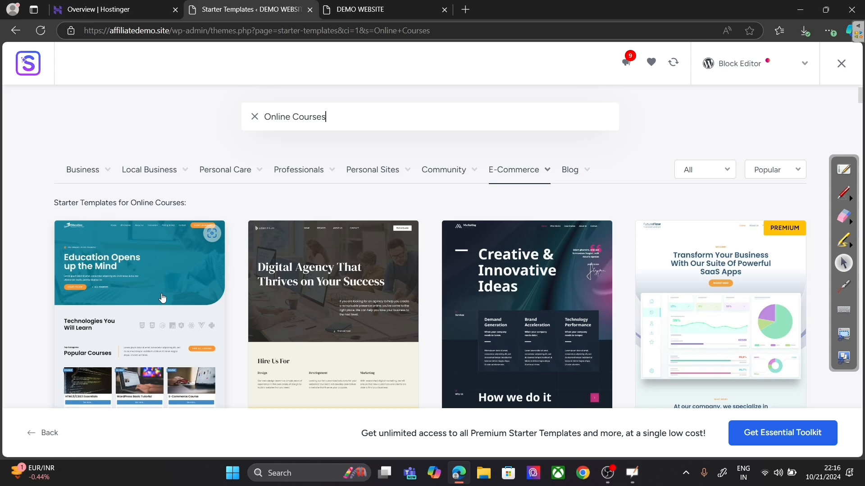
# Step: Import the 'Education Opens up the Mind' template with default features, skipping missing plugins
pyautogui.click(180, 314)
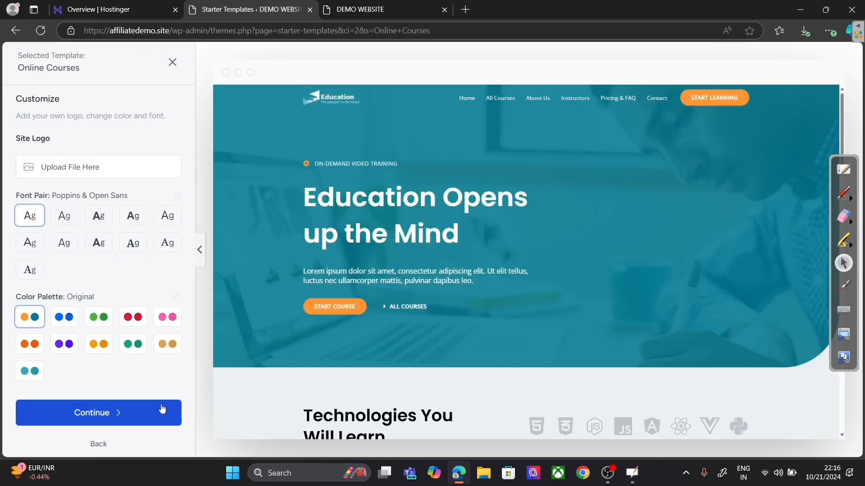
pyautogui.click(163, 408)
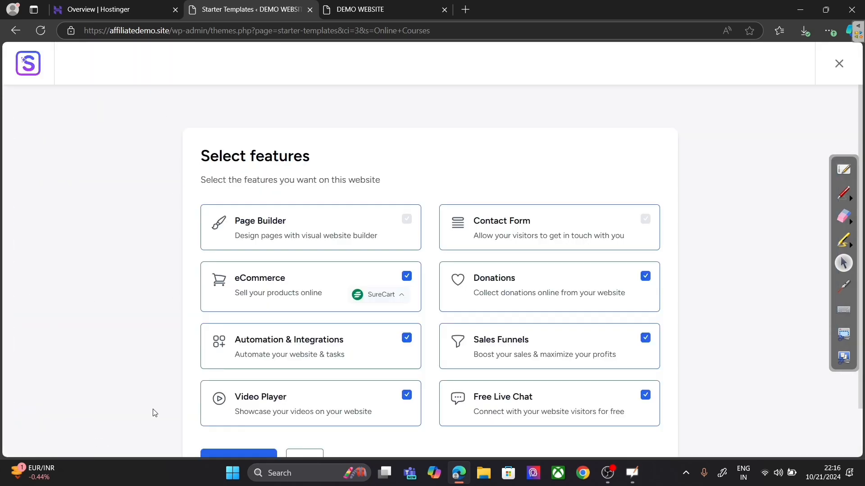
pyautogui.scroll(-2, 631, 335)
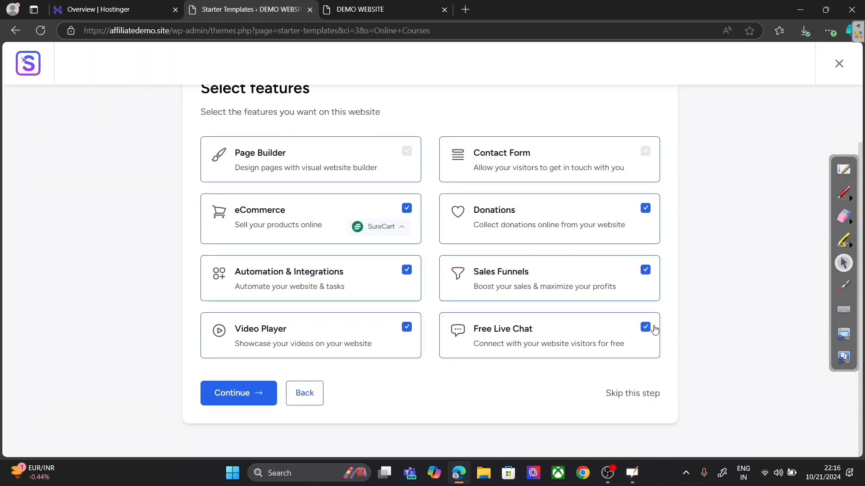
pyautogui.click(234, 397)
pyautogui.click(357, 364)
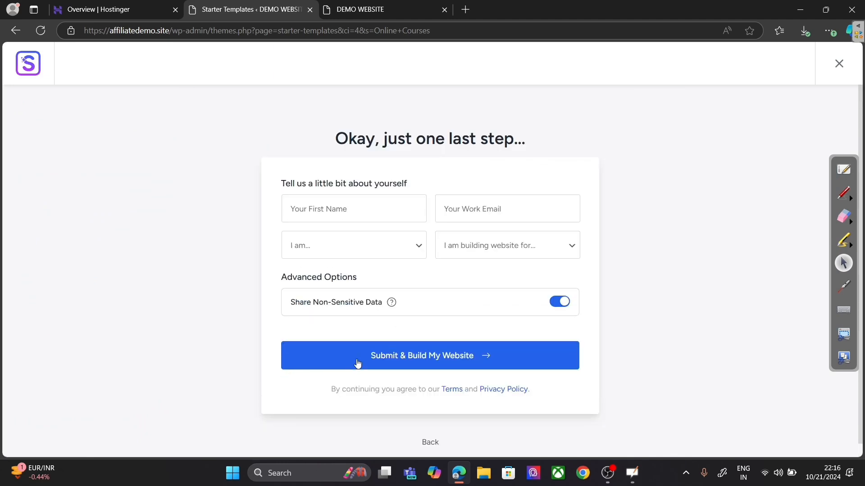
pyautogui.click(358, 364)
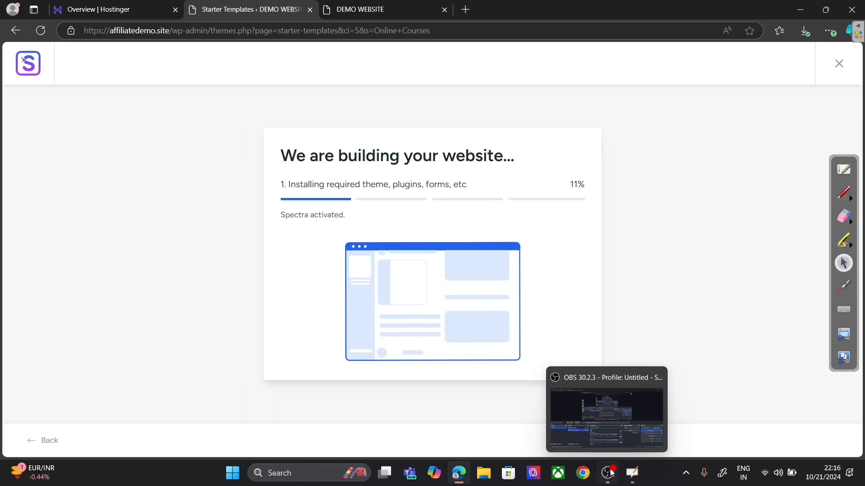
pyautogui.click(632, 472)
pyautogui.moveTo(629, 475)
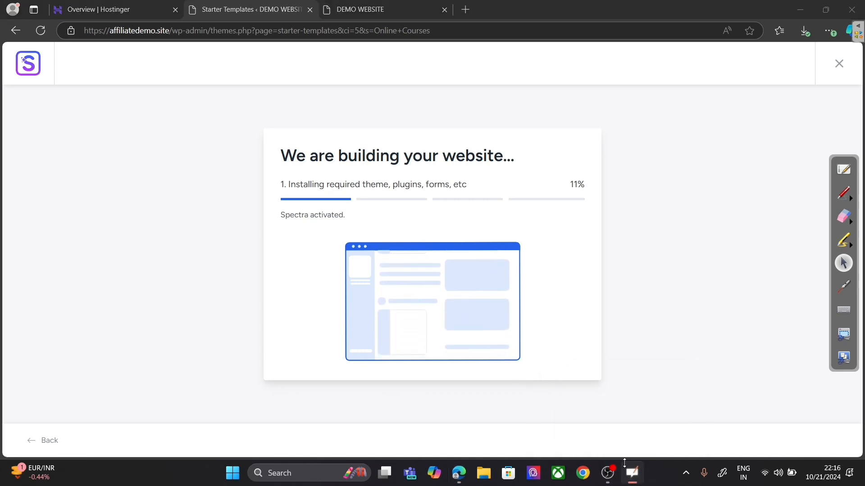
# Step: Write '(a) Demo import → Starter templates' under Add theme on the board
pyautogui.click(845, 171)
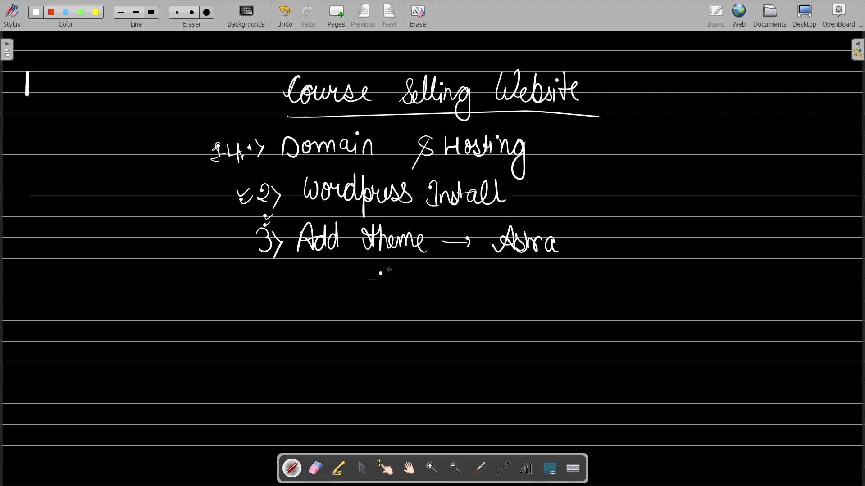
pyautogui.moveTo(388, 278)
pyautogui.mouseDown()
pyautogui.moveTo(391, 287)
pyautogui.moveTo(384, 269)
pyautogui.moveTo(452, 286)
pyautogui.moveTo(511, 283)
pyautogui.moveTo(518, 304)
pyautogui.moveTo(537, 282)
pyautogui.moveTo(558, 276)
pyautogui.moveTo(594, 282)
pyautogui.moveTo(572, 277)
pyautogui.mouseUp()
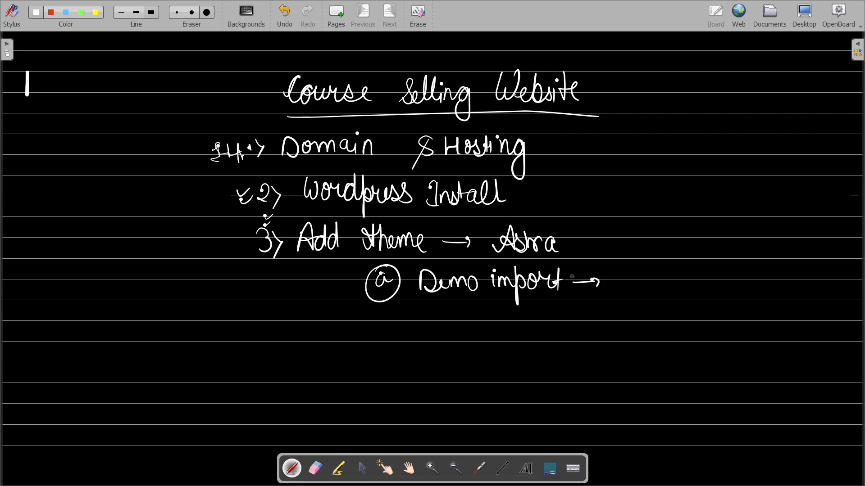
pyautogui.moveTo(628, 266)
pyautogui.mouseDown()
pyautogui.moveTo(616, 288)
pyautogui.moveTo(662, 277)
pyautogui.moveTo(694, 285)
pyautogui.moveTo(700, 277)
pyautogui.moveTo(705, 286)
pyautogui.moveTo(705, 278)
pyautogui.moveTo(727, 282)
pyautogui.moveTo(739, 295)
pyautogui.moveTo(750, 270)
pyautogui.moveTo(762, 285)
pyautogui.moveTo(771, 270)
pyautogui.moveTo(792, 273)
pyautogui.mouseUp()
pyautogui.click(693, 273)
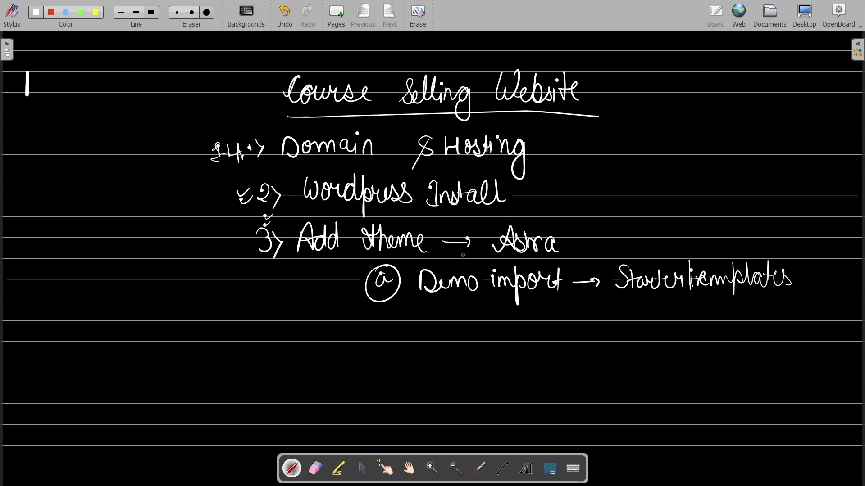
# Step: Write '(b) Design manually.' below it and tick off item (a)
pyautogui.moveTo(386, 316)
pyautogui.mouseDown()
pyautogui.moveTo(387, 335)
pyautogui.moveTo(398, 310)
pyautogui.mouseUp()
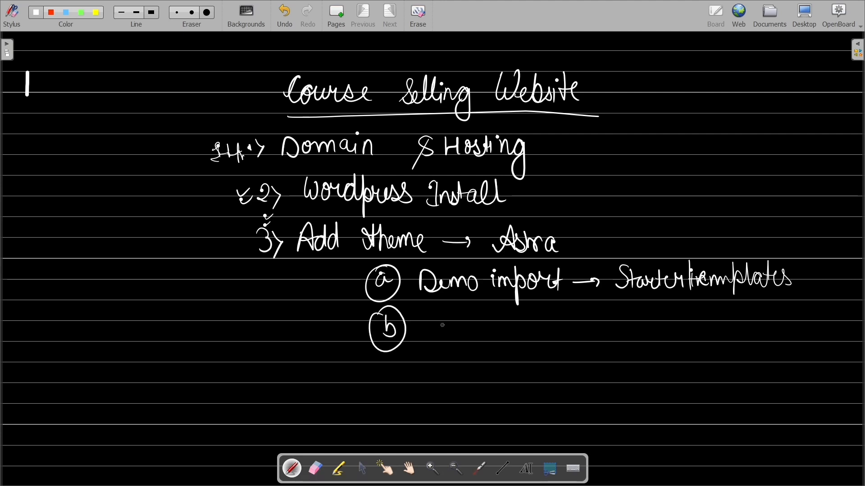
pyautogui.moveTo(427, 320)
pyautogui.mouseDown()
pyautogui.moveTo(428, 344)
pyautogui.moveTo(481, 329)
pyautogui.moveTo(469, 362)
pyautogui.moveTo(499, 338)
pyautogui.mouseUp()
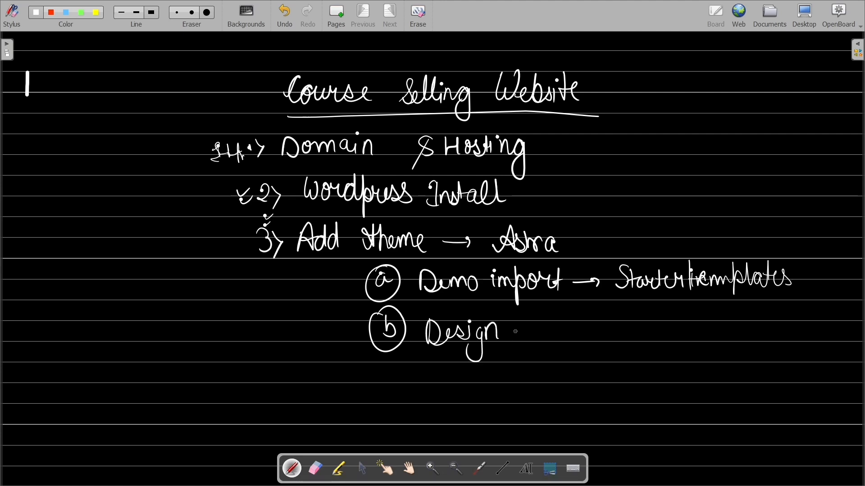
pyautogui.moveTo(520, 339)
pyautogui.mouseDown()
pyautogui.moveTo(549, 339)
pyautogui.moveTo(547, 329)
pyautogui.moveTo(612, 313)
pyautogui.moveTo(605, 357)
pyautogui.mouseUp()
pyautogui.click(635, 330)
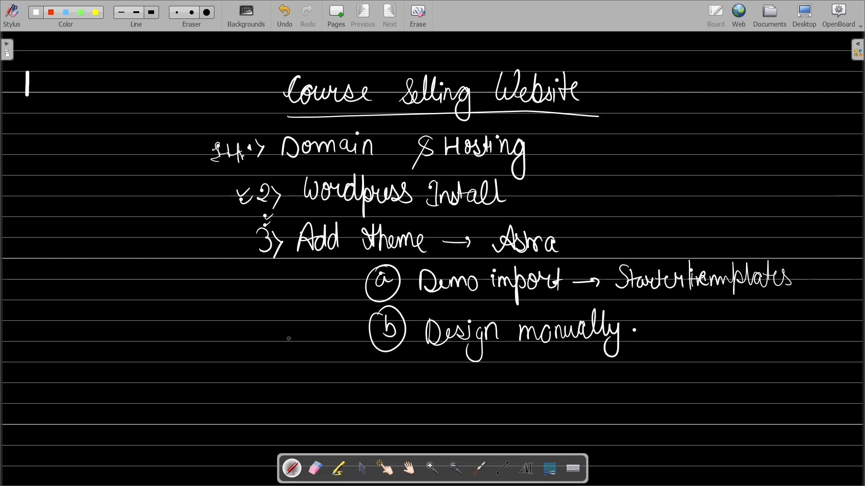
pyautogui.moveTo(371, 273); pyautogui.dragTo(362, 279)
pyautogui.moveTo(344, 270)
pyautogui.mouseDown()
pyautogui.moveTo(347, 279)
pyautogui.moveTo(387, 261)
pyautogui.mouseUp()
# Step: Add '→ Pages, Header, Footer' after Design manually and underline Footer
pyautogui.moveTo(627, 321); pyautogui.dragTo(645, 327)
pyautogui.moveTo(658, 322)
pyautogui.mouseDown()
pyautogui.moveTo(659, 336)
pyautogui.moveTo(671, 325)
pyautogui.mouseUp()
pyautogui.moveTo(677, 328)
pyautogui.mouseDown()
pyautogui.moveTo(671, 337)
pyautogui.moveTo(684, 333)
pyautogui.mouseUp()
pyautogui.moveTo(683, 335); pyautogui.dragTo(715, 325)
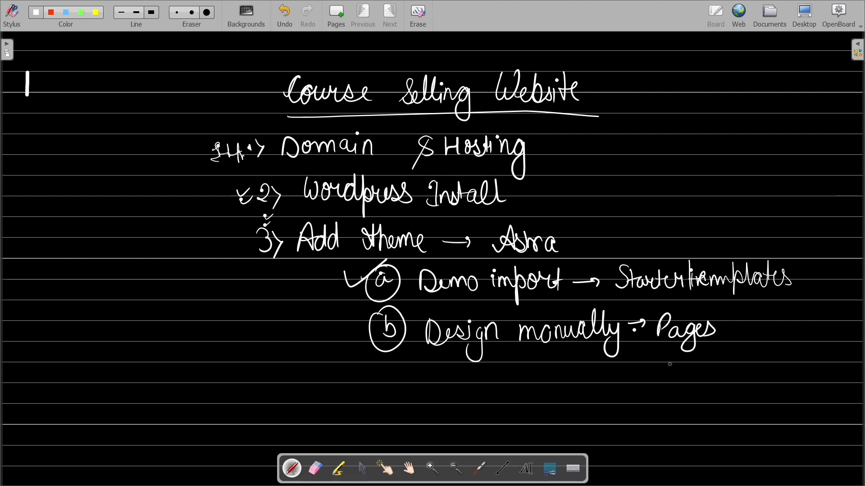
pyautogui.moveTo(658, 359); pyautogui.dragTo(739, 360)
pyautogui.moveTo(663, 382)
pyautogui.mouseDown()
pyautogui.moveTo(661, 405)
pyautogui.moveTo(681, 383)
pyautogui.moveTo(685, 394)
pyautogui.moveTo(731, 384)
pyautogui.mouseUp()
pyautogui.moveTo(645, 411); pyautogui.dragTo(735, 400)
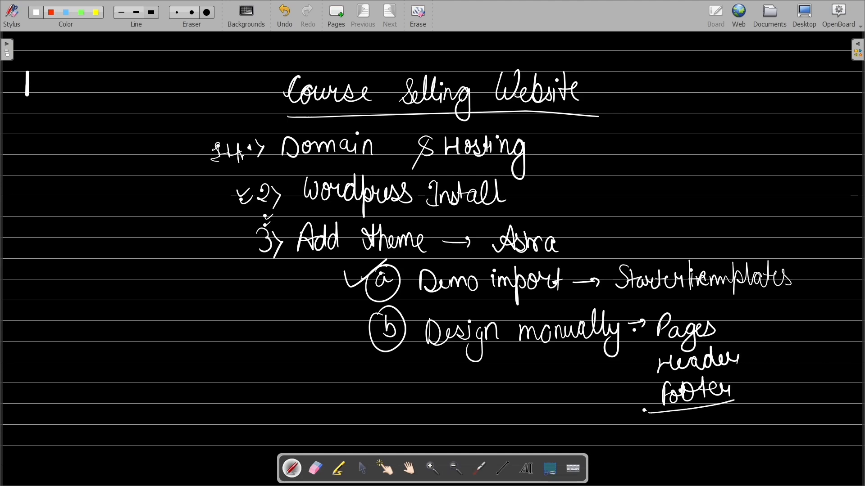
# Step: Bring the browser back from OpenBoard and open the finished Education site in a new tab
pyautogui.click(805, 14)
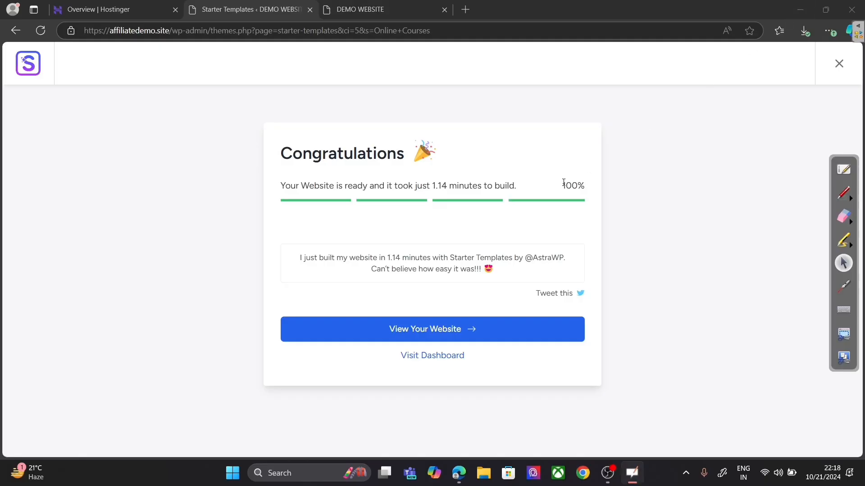
pyautogui.click(455, 333)
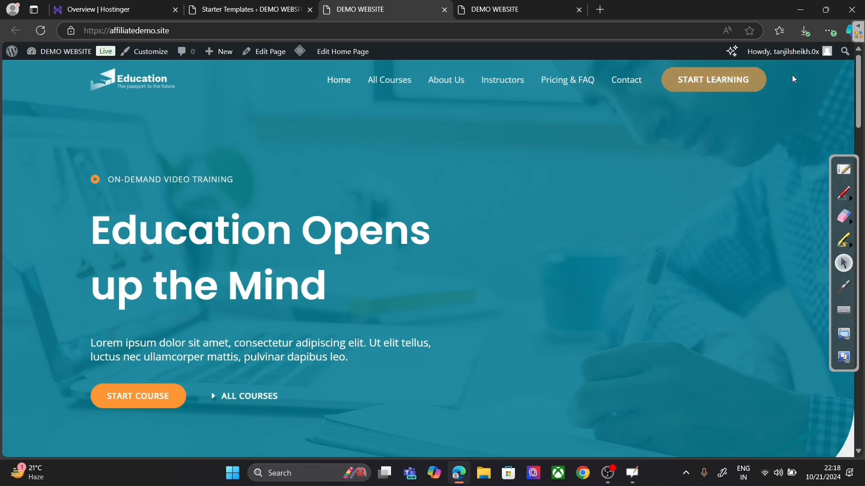
# Step: Scroll the Education homepage and highlight the unrendered ld_course_list shortcode under Popular Courses
pyautogui.scroll(-15, 861, 93)
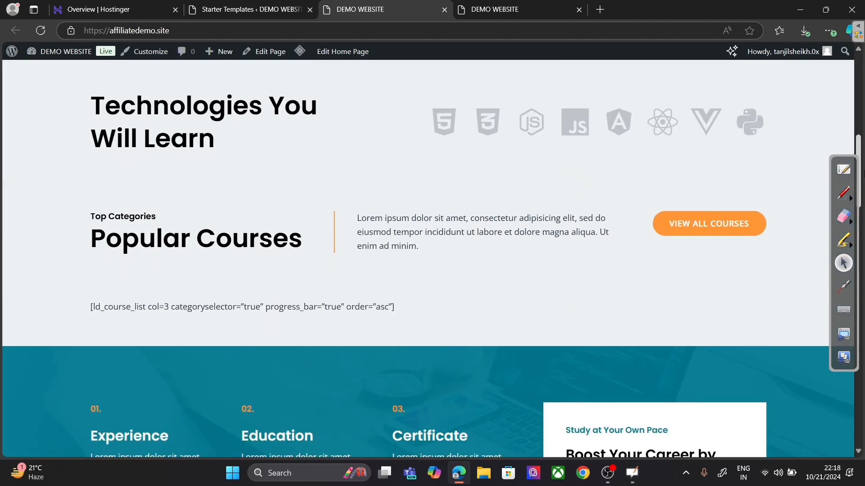
pyautogui.scroll(-20, 418, 254)
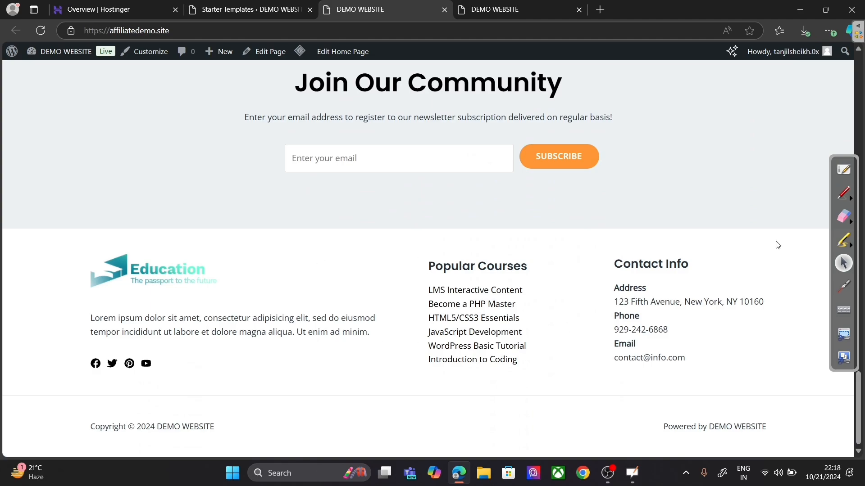
pyautogui.moveTo(860, 392); pyautogui.dragTo(862, 64)
pyautogui.scroll(-10, 239, 275)
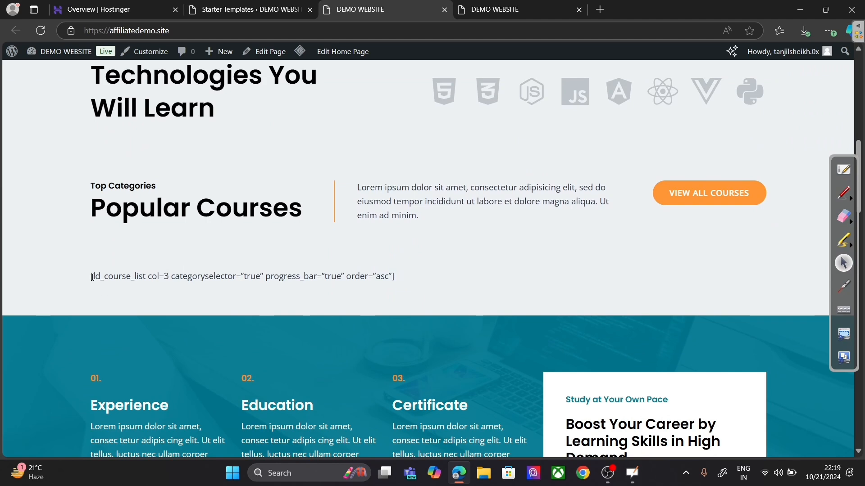
pyautogui.moveTo(91, 277); pyautogui.dragTo(392, 279)
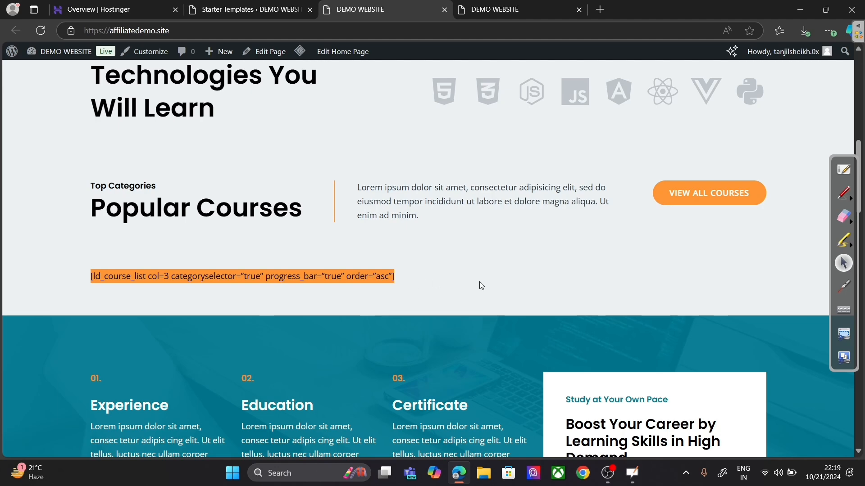
# Step: Scroll further down the homepage, then bring the OpenBoard notes board back full screen
pyautogui.scroll(-1, 294, 234)
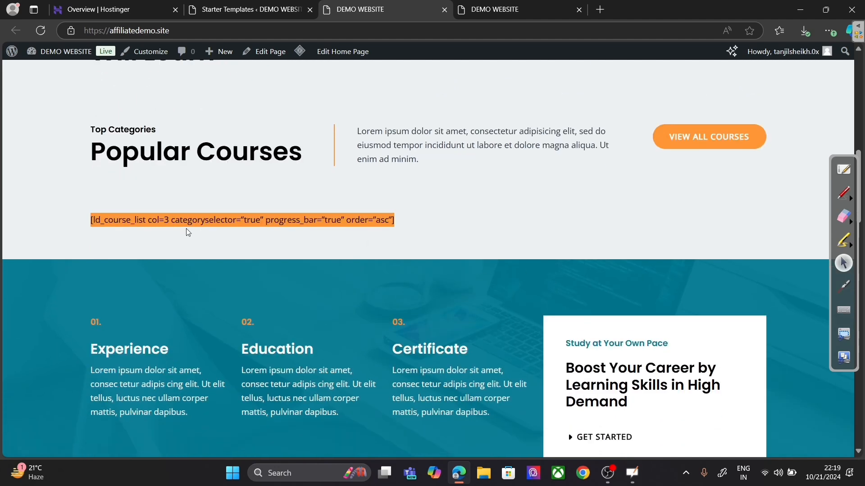
pyautogui.scroll(-2, 590, 222)
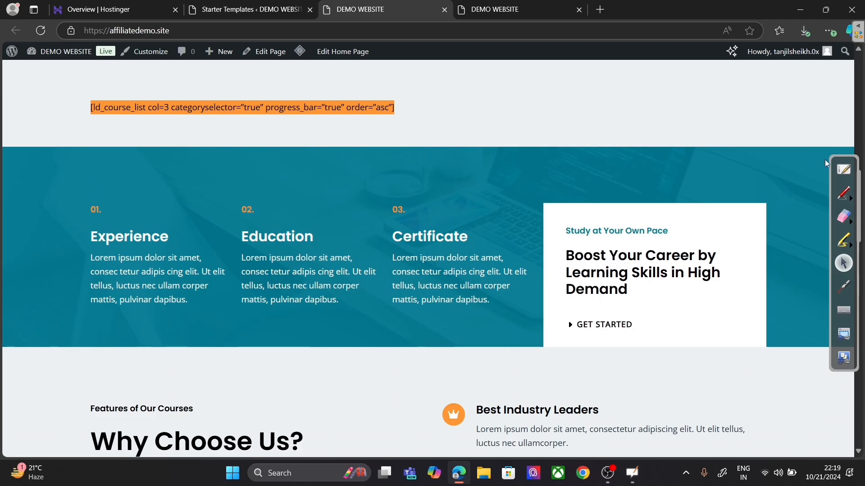
pyautogui.click(840, 170)
pyautogui.click(841, 170)
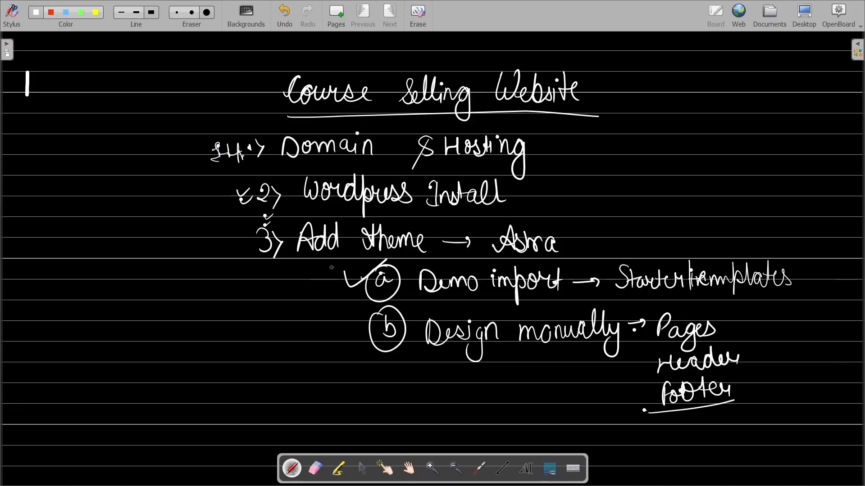
# Step: Handwrite 'Learndash' left of the circled Demo import item (a) and underline it
pyautogui.moveTo(268, 301)
pyautogui.mouseDown()
pyautogui.moveTo(270, 318)
pyautogui.moveTo(307, 282)
pyautogui.moveTo(323, 293)
pyautogui.moveTo(332, 278)
pyautogui.moveTo(345, 289)
pyautogui.mouseUp()
pyautogui.moveTo(275, 335); pyautogui.dragTo(355, 297)
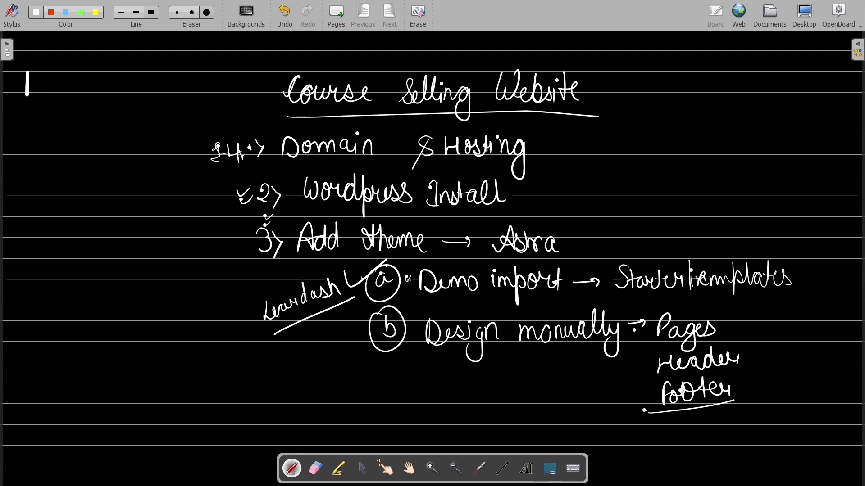
pyautogui.moveTo(408, 278); pyautogui.dragTo(413, 280)
# Step: Exit the finished Starter Templates Congratulations screen to the WordPress admin Dashboard
pyautogui.click(813, 13)
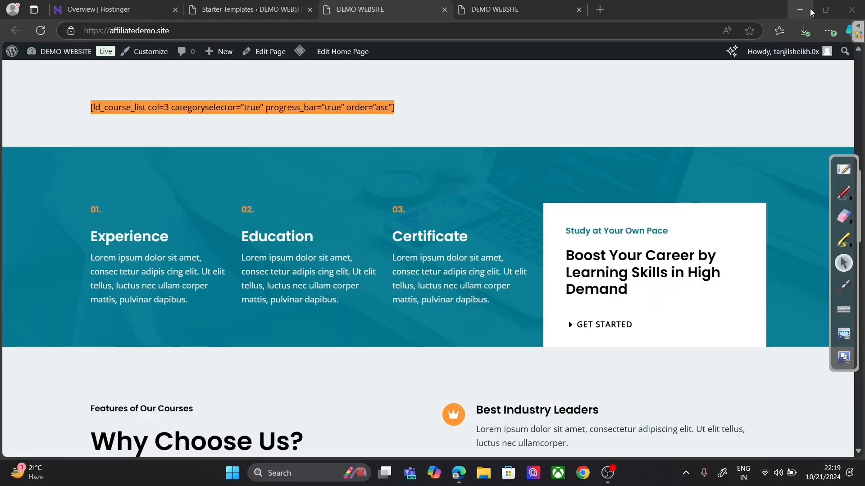
pyautogui.scroll(5, 672, 324)
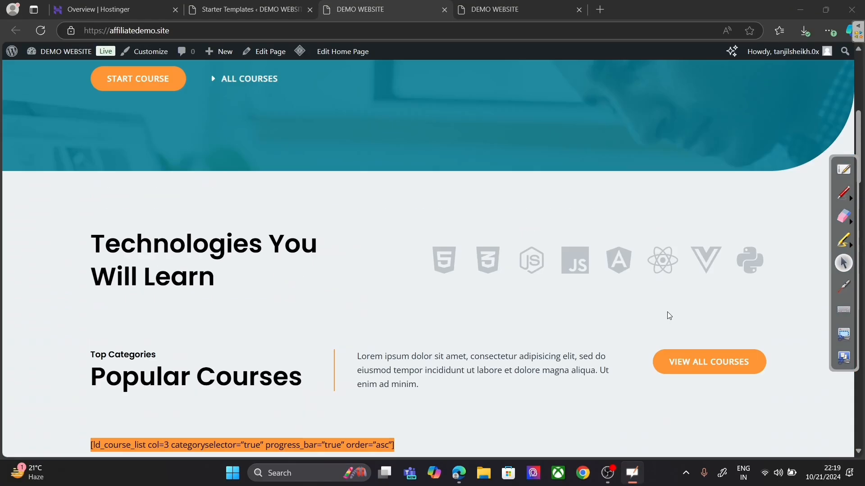
pyautogui.scroll(5, 666, 315)
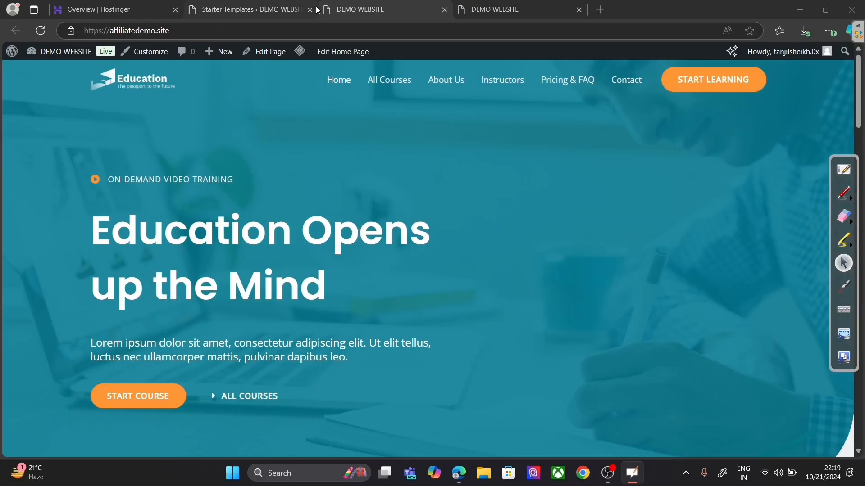
pyautogui.click(370, 10)
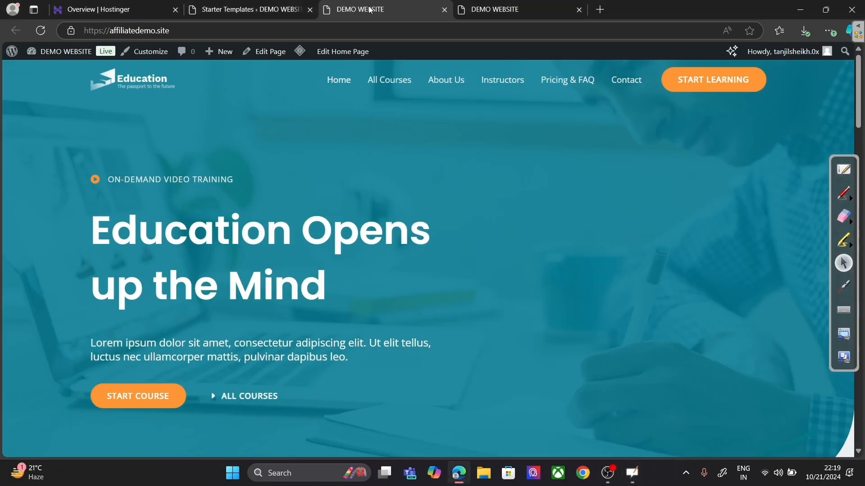
pyautogui.click(231, 5)
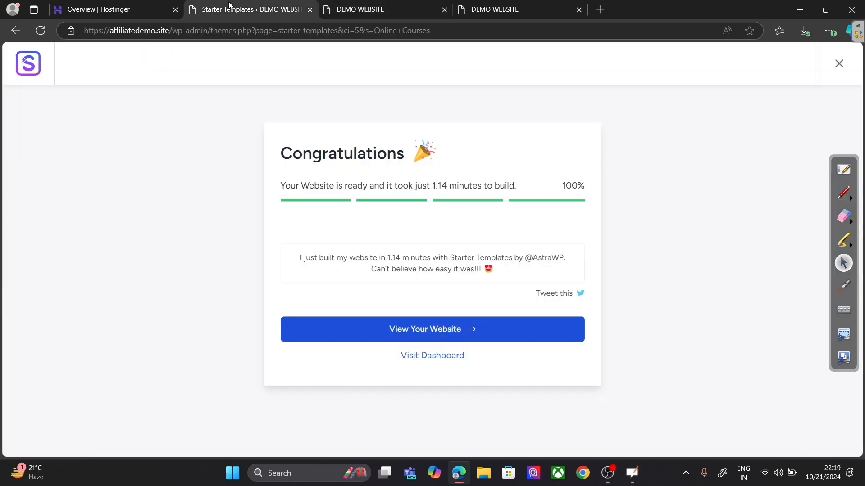
pyautogui.click(838, 64)
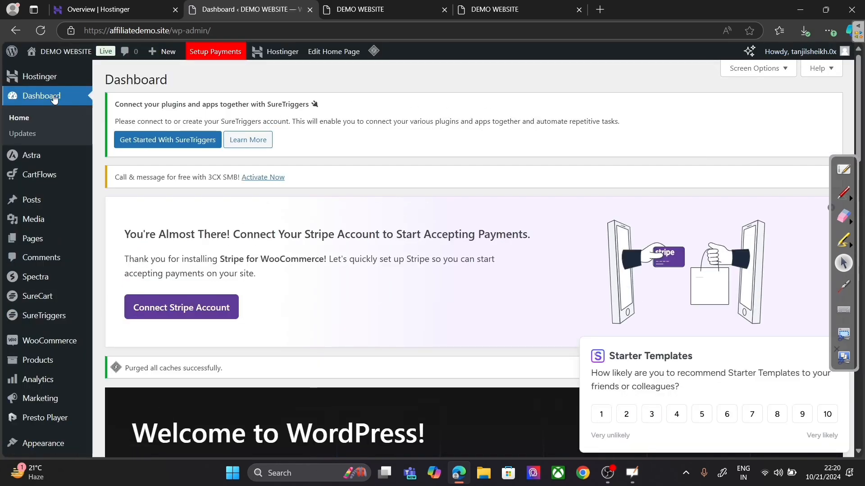
# Step: Open the 'Home — Front Page' from All Pages in the block editor
pyautogui.click(120, 244)
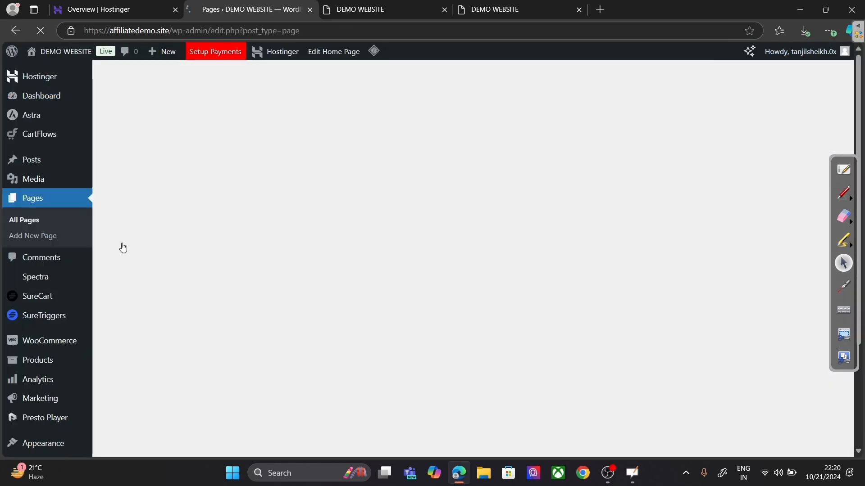
pyautogui.scroll(-8, 267, 248)
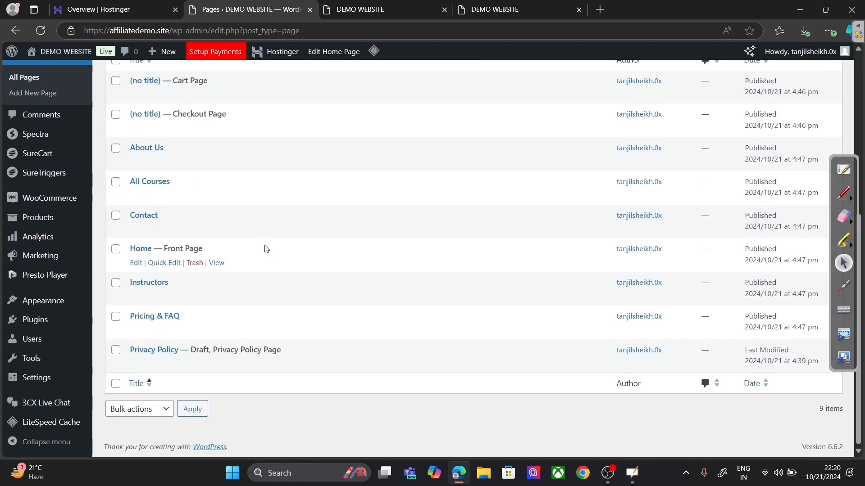
pyautogui.click(139, 264)
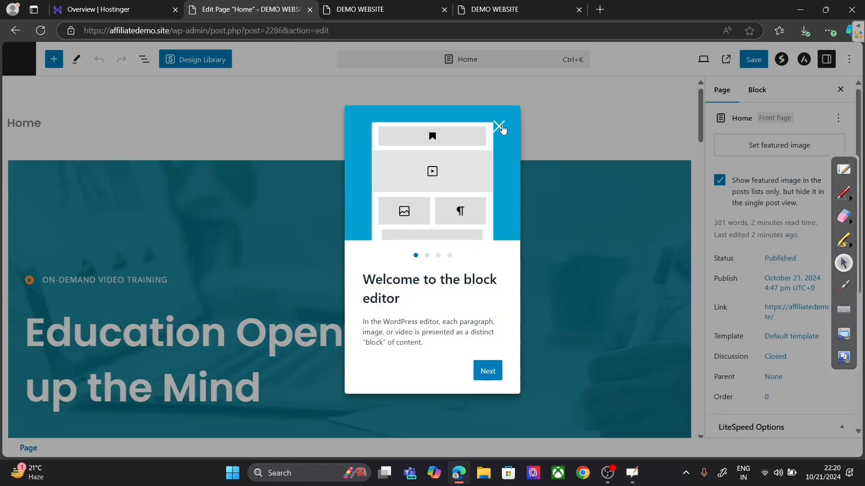
# Step: Close the welcome guide and select the ld_course_list shortcode block under Popular Courses
pyautogui.click(500, 127)
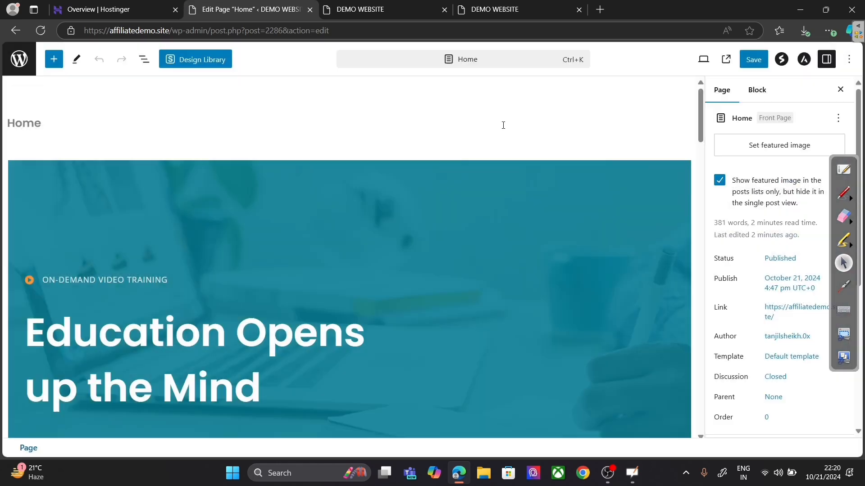
pyautogui.scroll(-10, 537, 182)
pyautogui.scroll(-7, 536, 187)
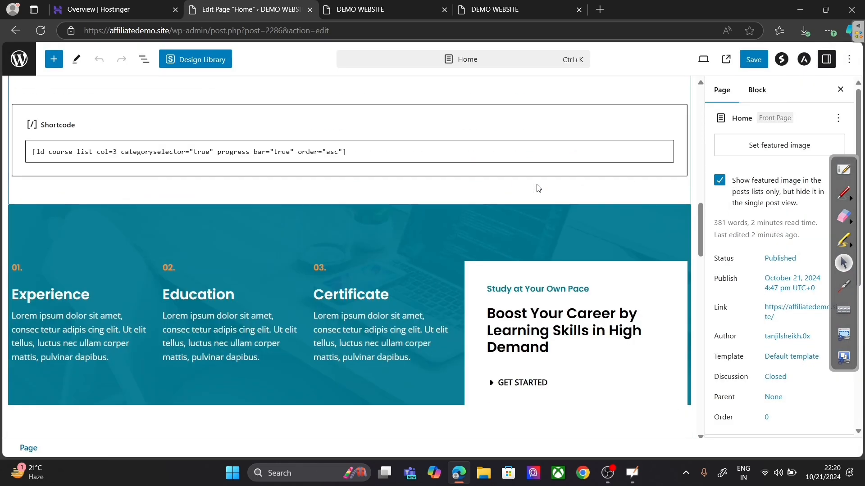
pyautogui.click(373, 97)
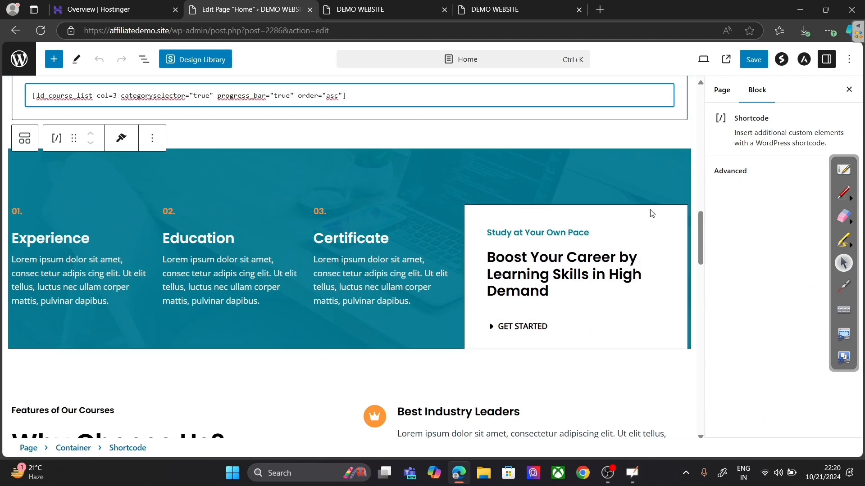
pyautogui.moveTo(702, 239); pyautogui.dragTo(701, 209)
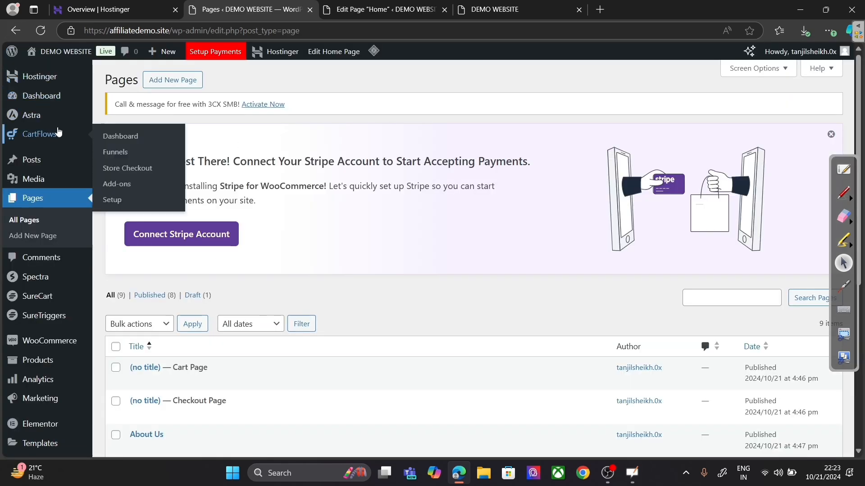
# Step: Go to the Pages list, then bring up the OpenBoard whiteboard of course-selling notes
pyautogui.moveTo(58, 125)
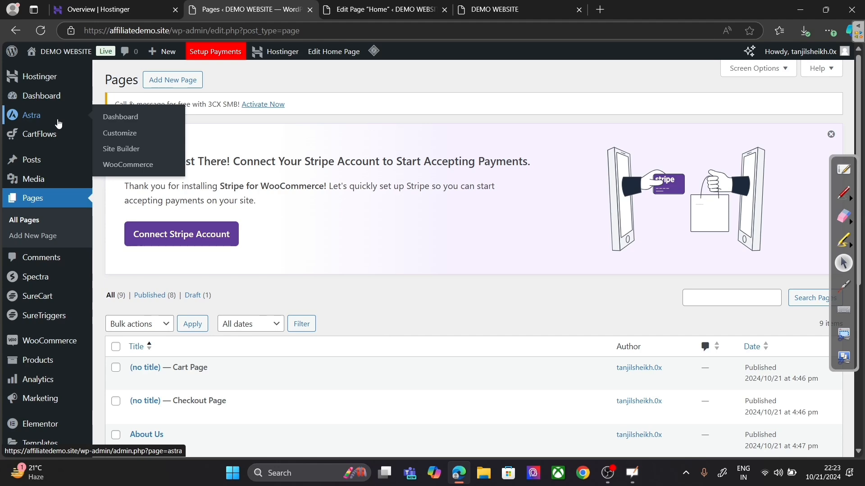
pyautogui.click(851, 167)
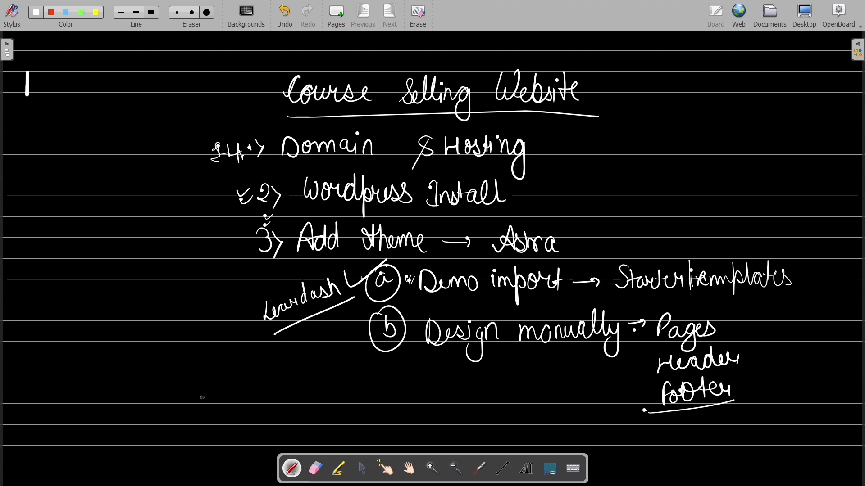
# Step: Handwrite '4> Add Academy LMS Plugin.' below step 3 of the plan
pyautogui.moveTo(234, 398)
pyautogui.mouseDown()
pyautogui.moveTo(243, 422)
pyautogui.moveTo(343, 417)
pyautogui.mouseUp()
pyautogui.moveTo(339, 404)
pyautogui.mouseDown()
pyautogui.moveTo(360, 399)
pyautogui.moveTo(385, 413)
pyautogui.moveTo(390, 383)
pyautogui.moveTo(400, 408)
pyautogui.moveTo(426, 426)
pyautogui.moveTo(407, 418)
pyautogui.mouseUp()
pyautogui.moveTo(471, 394)
pyautogui.mouseDown()
pyautogui.moveTo(475, 419)
pyautogui.moveTo(498, 418)
pyautogui.mouseUp()
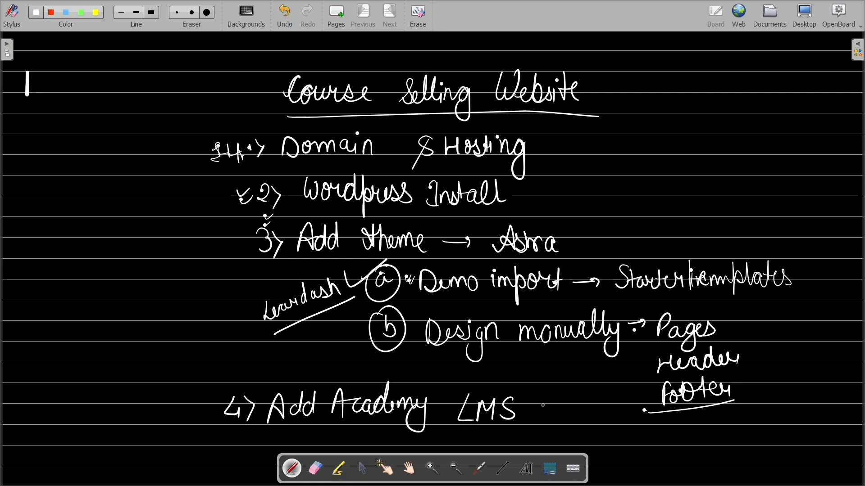
pyautogui.moveTo(539, 391)
pyautogui.mouseDown()
pyautogui.moveTo(536, 429)
pyautogui.moveTo(538, 413)
pyautogui.mouseUp()
pyautogui.moveTo(551, 396)
pyautogui.mouseDown()
pyautogui.moveTo(550, 422)
pyautogui.moveTo(570, 439)
pyautogui.mouseUp()
pyautogui.click(583, 400)
pyautogui.moveTo(583, 407)
pyautogui.mouseDown()
pyautogui.moveTo(584, 421)
pyautogui.moveTo(602, 421)
pyautogui.mouseUp()
pyautogui.click(613, 415)
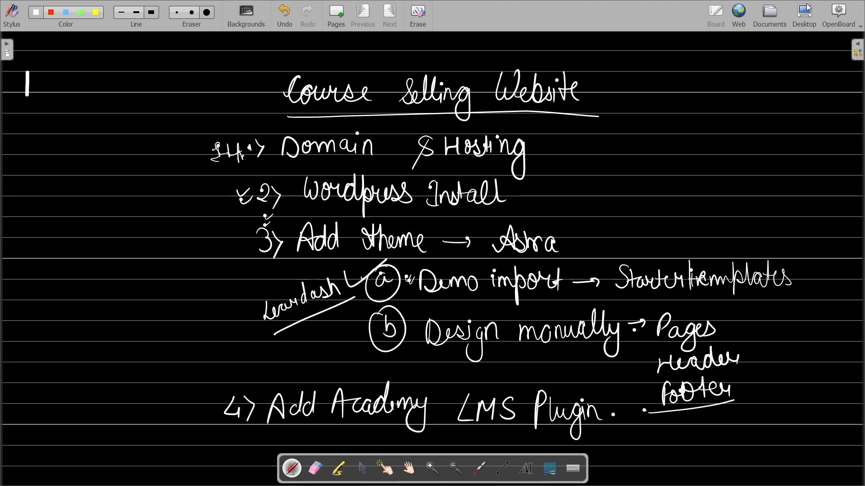
# Step: Open the Plugins > Add New Plugin page in WordPress
pyautogui.click(815, 17)
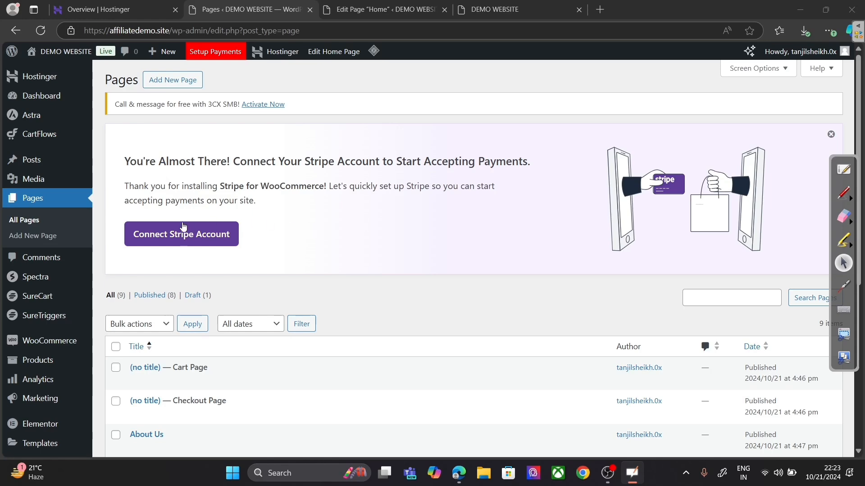
pyautogui.scroll(-3, 52, 428)
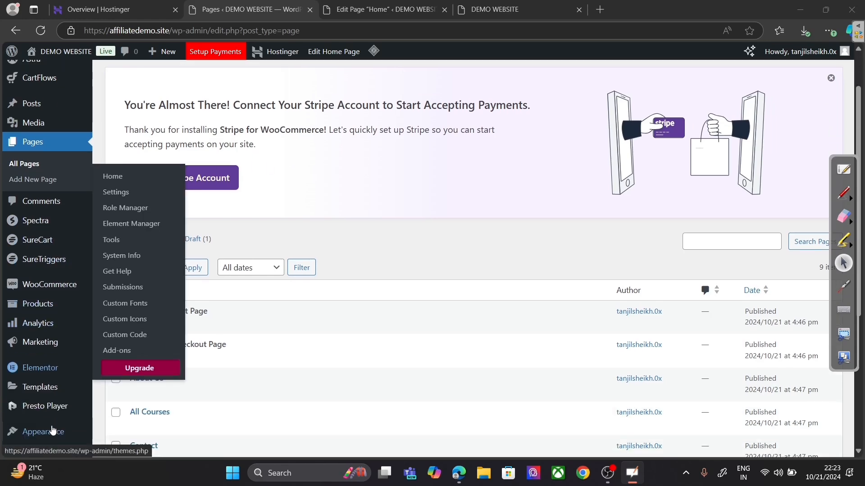
pyautogui.scroll(-2, 52, 430)
pyautogui.moveTo(56, 321)
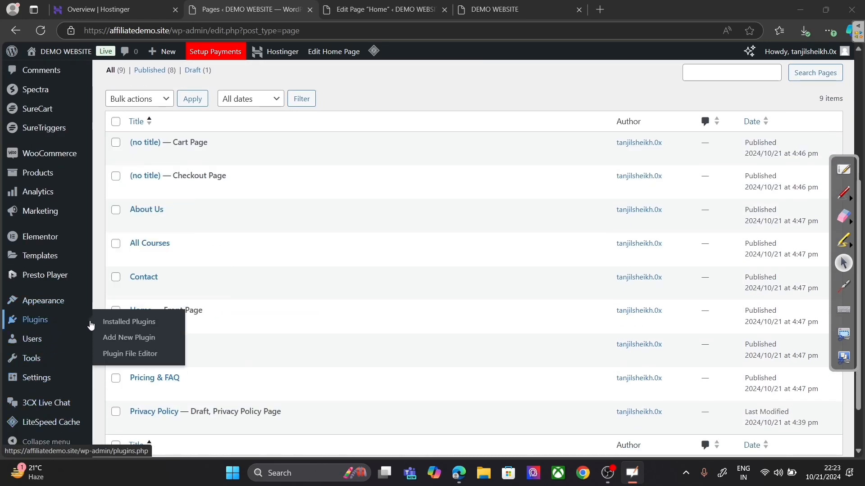
pyautogui.click(130, 338)
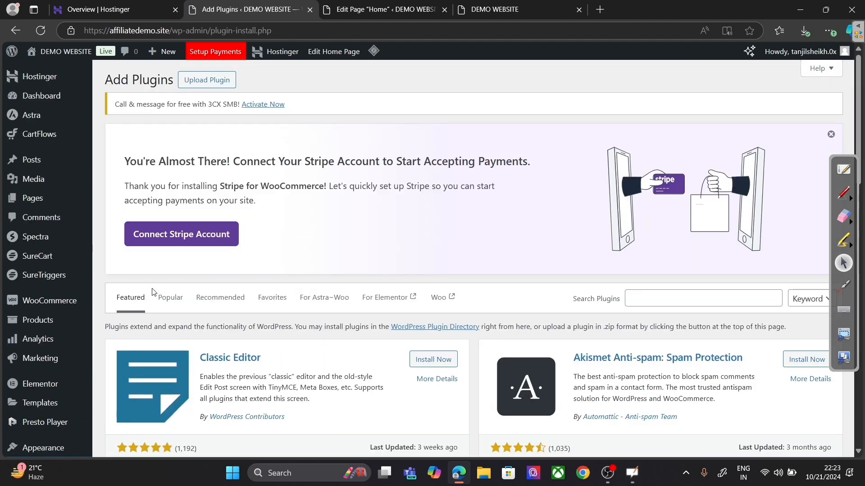
# Step: Search the plugin directory for 'acad' so Academy LMS appears in the results
pyautogui.click(218, 84)
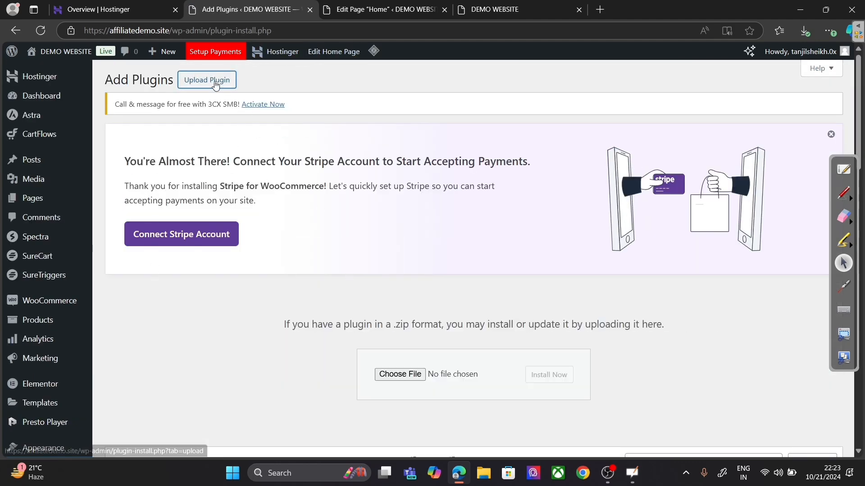
pyautogui.click(216, 83)
pyautogui.click(706, 291)
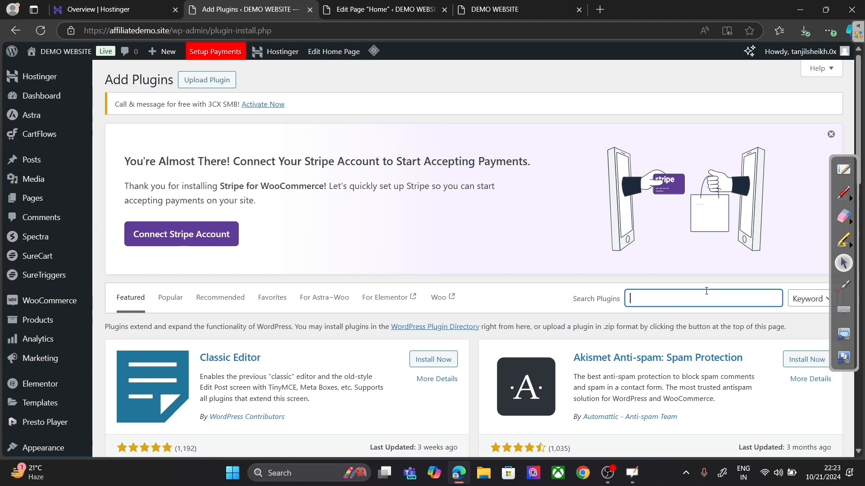
pyautogui.write('academy')
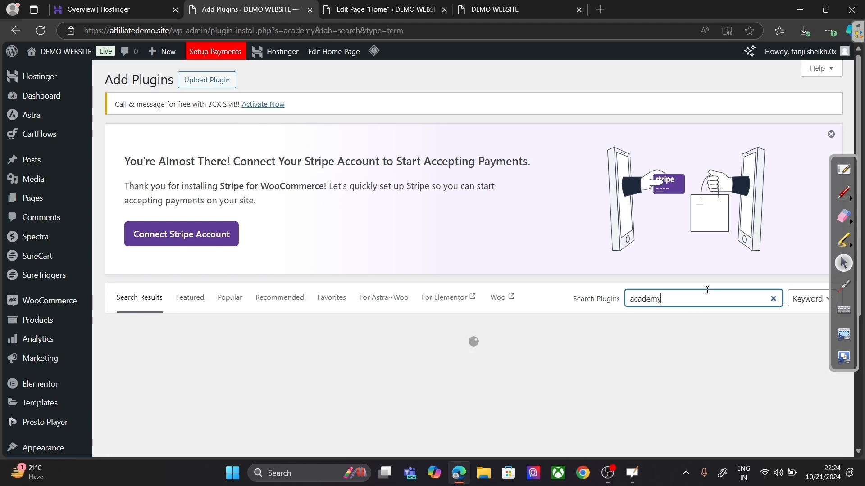
pyautogui.moveTo(858, 120); pyautogui.dragTo(859, 174)
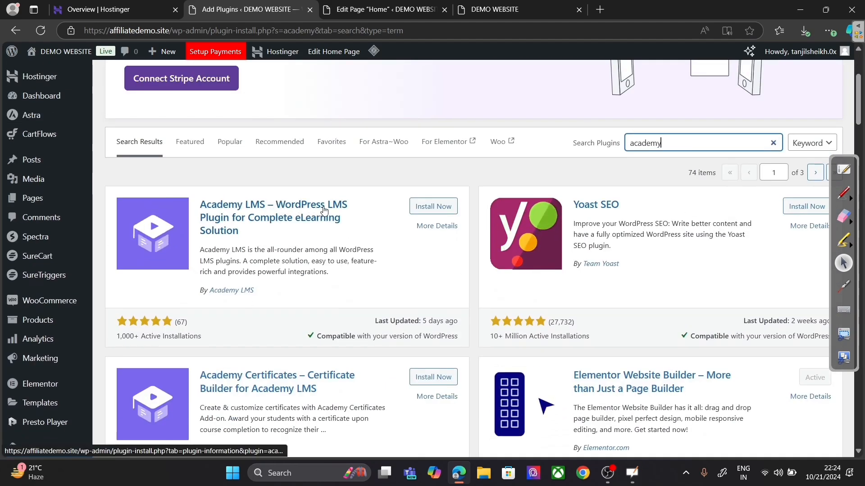
# Step: Install the Academy LMS plugin and its Academy Certificates add-on
pyautogui.click(416, 207)
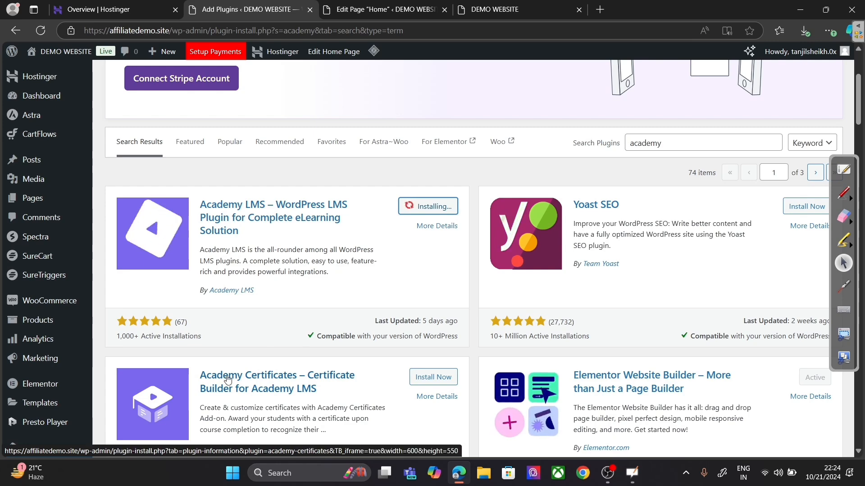
pyautogui.click(418, 381)
pyautogui.scroll(-2, 481, 345)
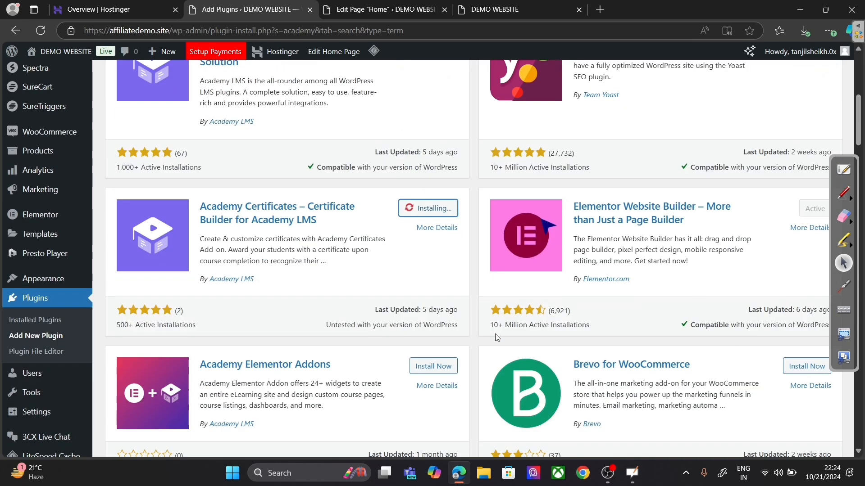
pyautogui.scroll(3, 481, 345)
pyautogui.scroll(-5, 481, 345)
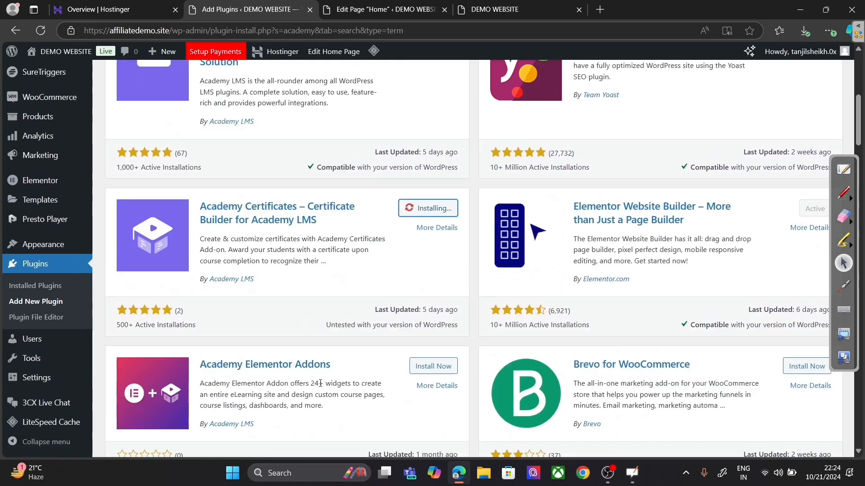
pyautogui.scroll(4, 402, 328)
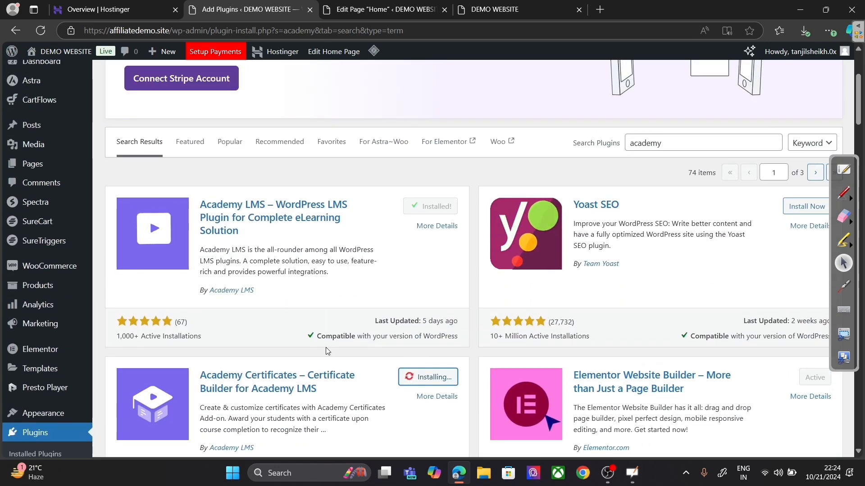
# Step: Open Installed Plugins and scroll to the inactive Academy LMS entry
pyautogui.scroll(-2, 326, 348)
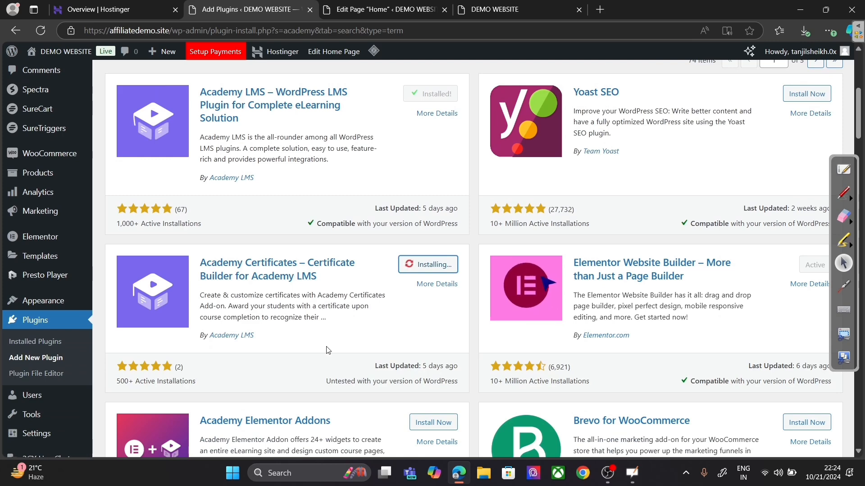
pyautogui.scroll(4, 347, 374)
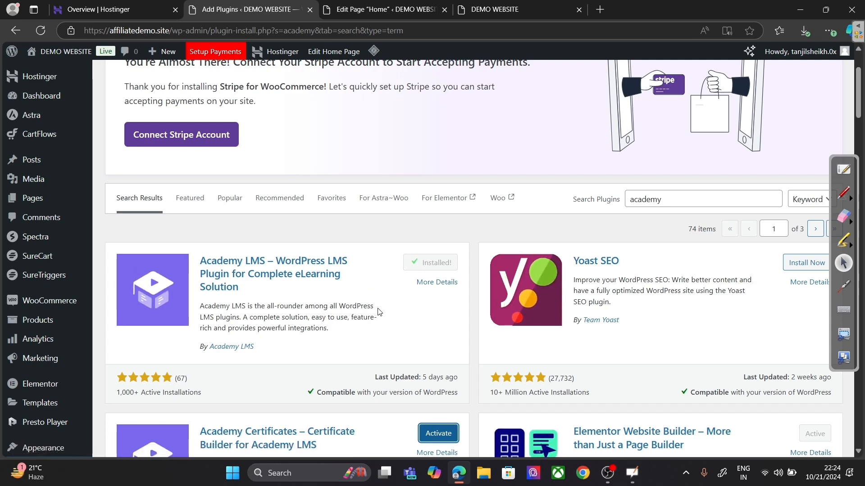
pyautogui.scroll(-1, 378, 313)
pyautogui.scroll(-1, 379, 312)
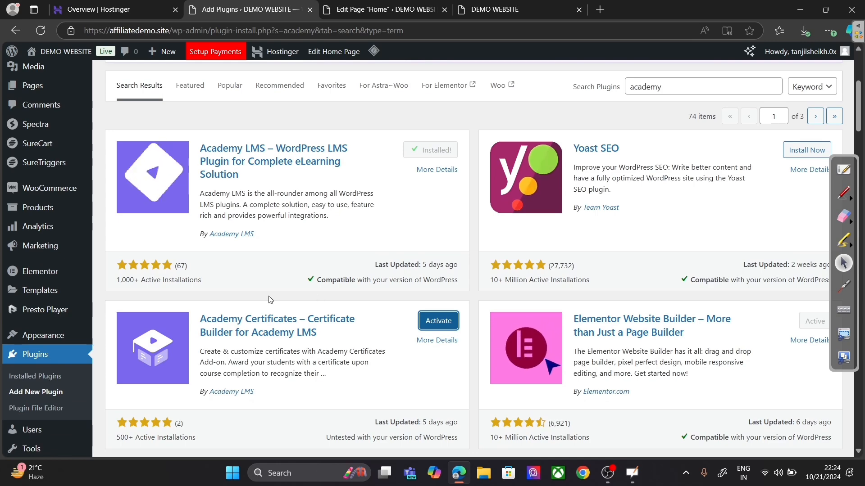
pyautogui.click(61, 377)
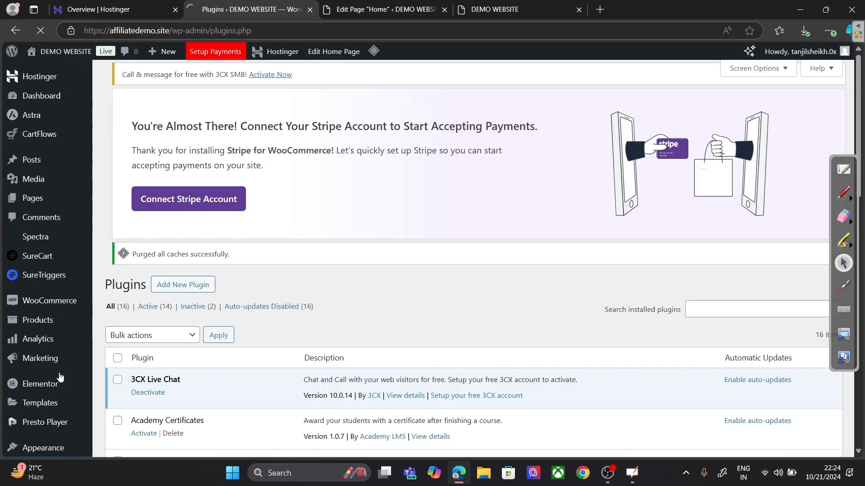
pyautogui.scroll(-5, 209, 370)
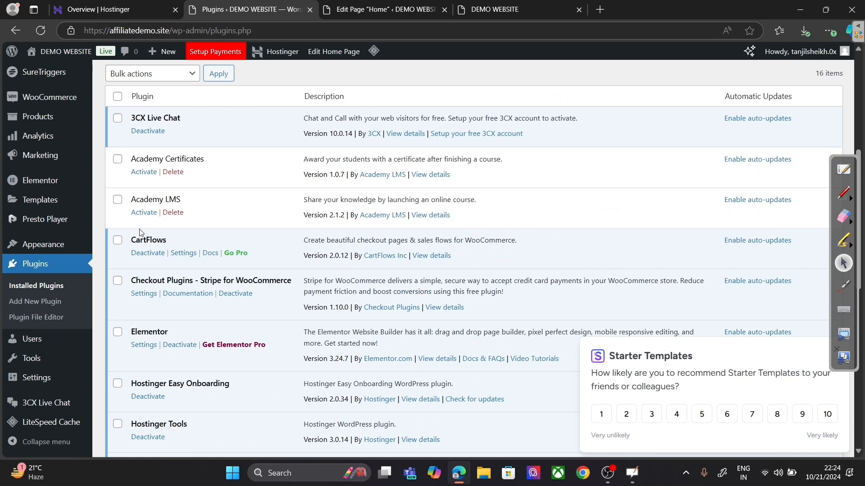
# Step: Activate Academy LMS and choose Individual as the site type in its setup wizard
pyautogui.click(145, 213)
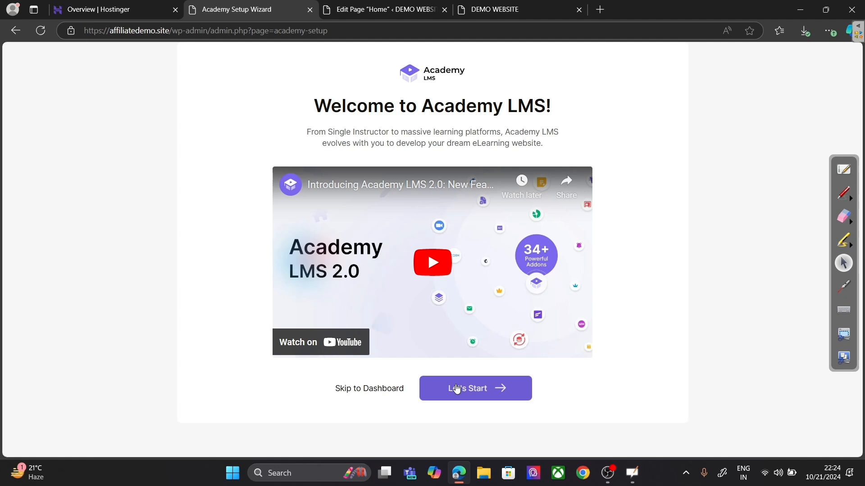
pyautogui.click(457, 389)
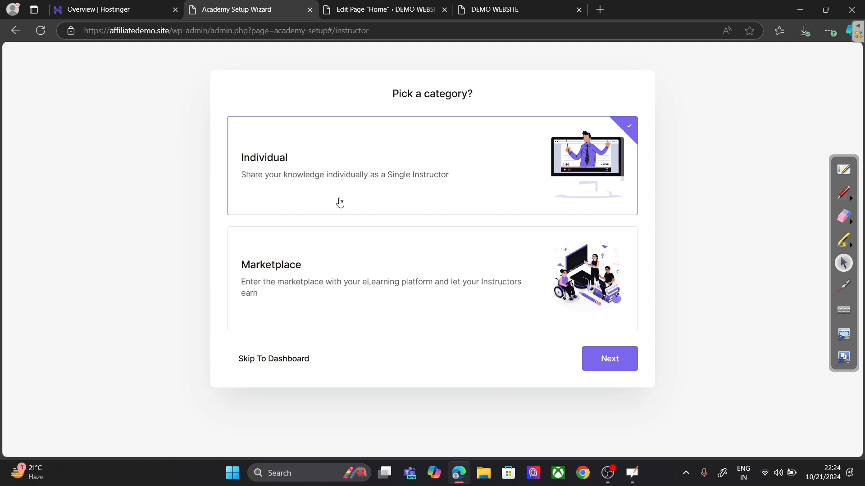
pyautogui.click(343, 274)
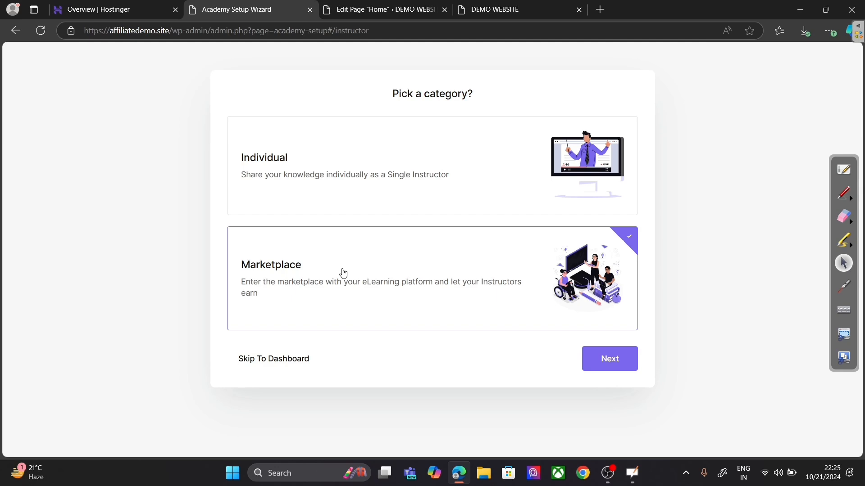
pyautogui.click(329, 195)
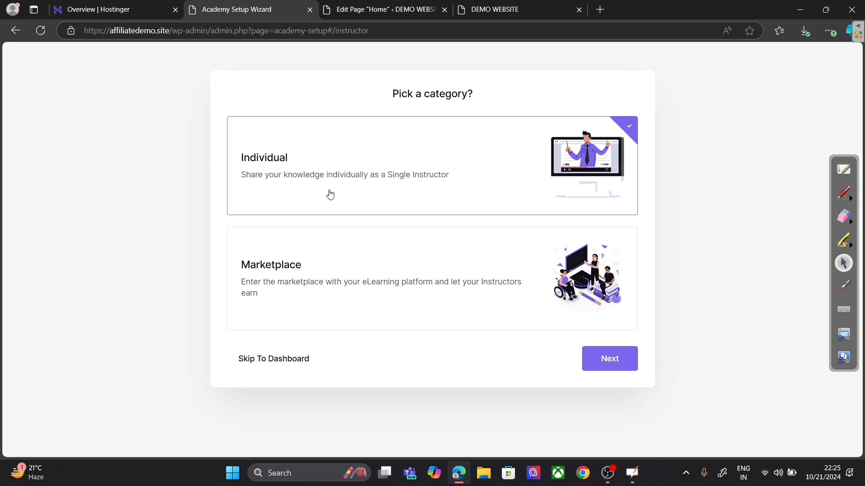
pyautogui.click(610, 360)
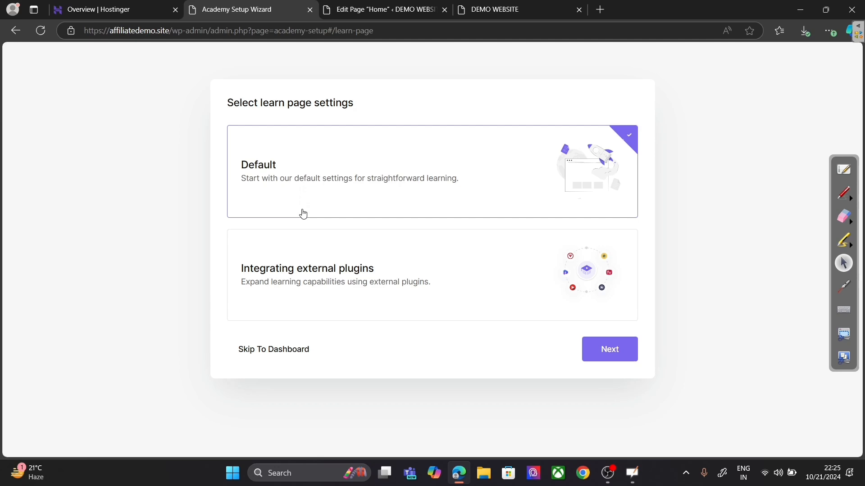
# Step: Keep Default learn page settings and Dashboard as the dashboard page
pyautogui.click(285, 271)
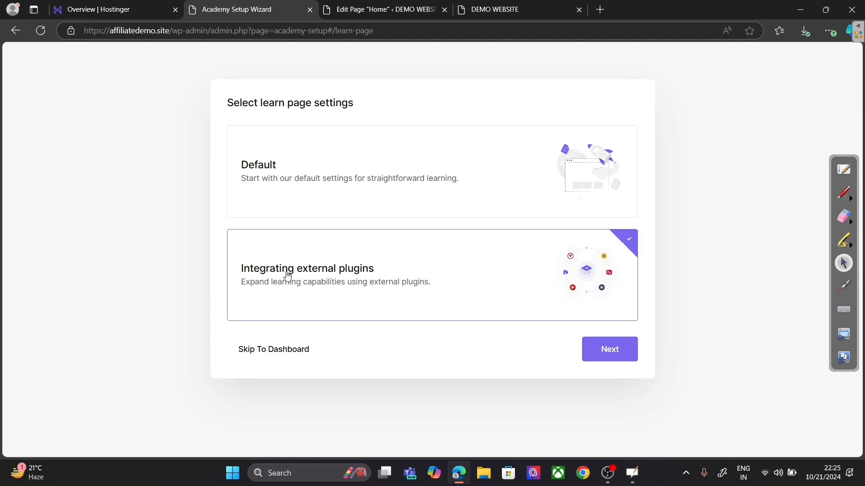
pyautogui.click(347, 180)
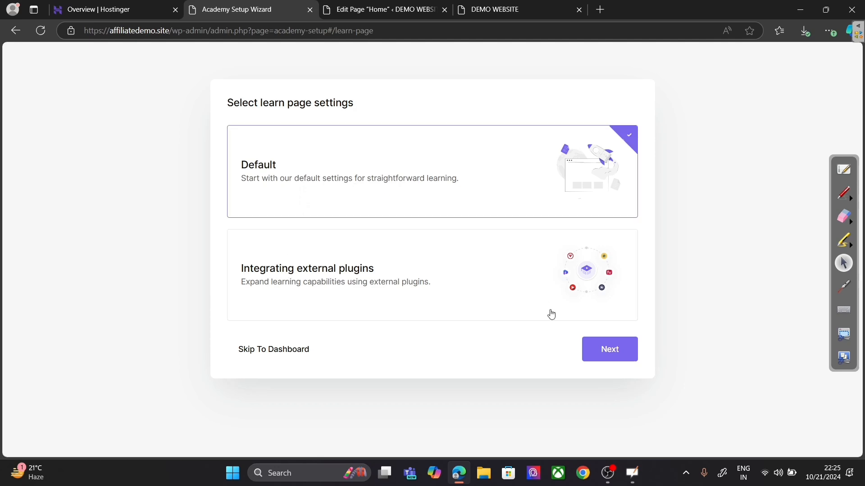
pyautogui.click(615, 362)
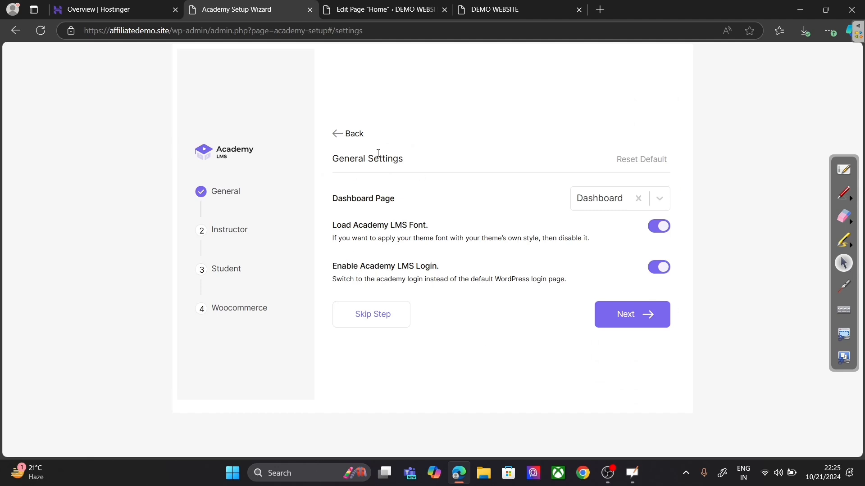
pyautogui.click(590, 203)
pyautogui.click(599, 203)
pyautogui.click(384, 8)
# Step: Scroll through the Pages list for the Academy pages, then return to the wizard's General Settings
pyautogui.click(24, 54)
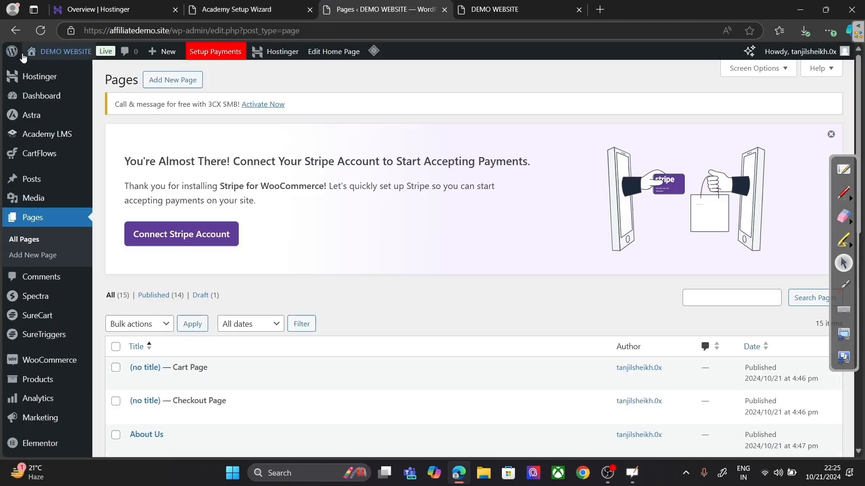
pyautogui.scroll(-10, 246, 234)
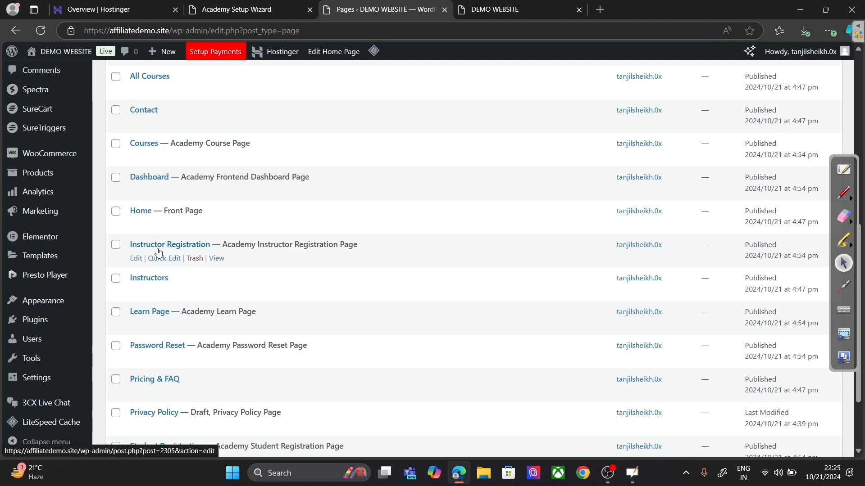
pyautogui.scroll(-3, 166, 383)
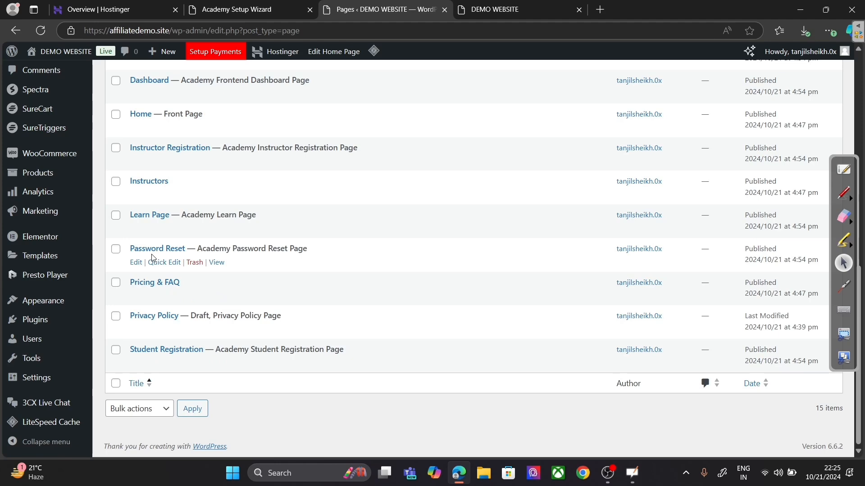
pyautogui.scroll(10, 374, 255)
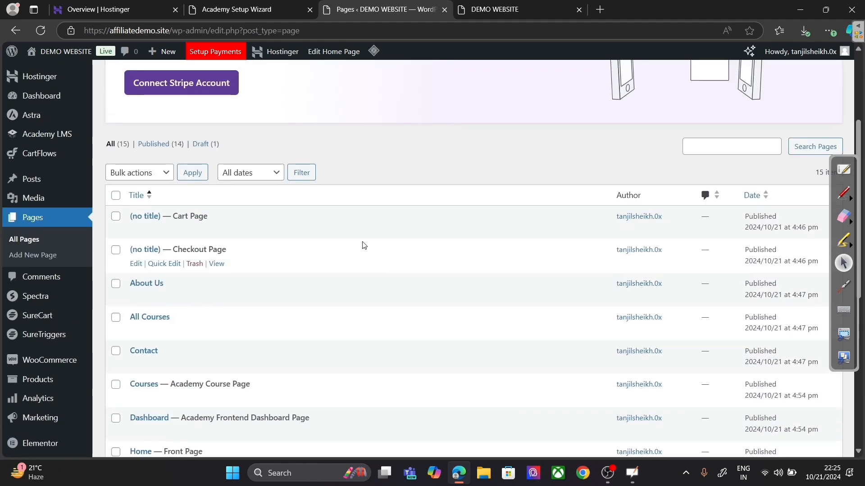
pyautogui.click(233, 8)
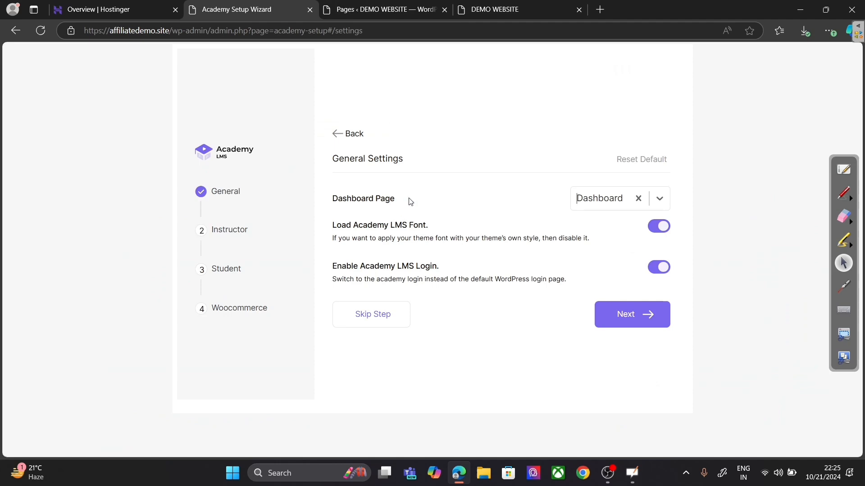
pyautogui.click(591, 209)
# Step: Look through the site's Pages list to check the pages created
pyautogui.click(388, 6)
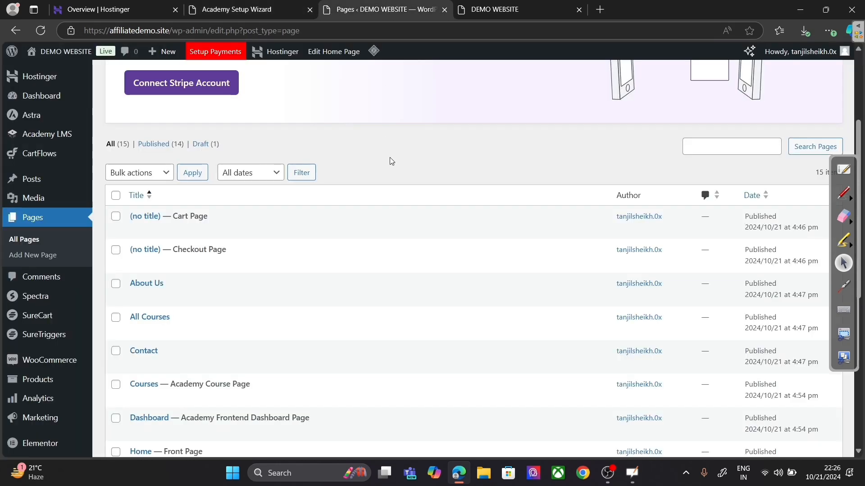
pyautogui.scroll(-3, 340, 183)
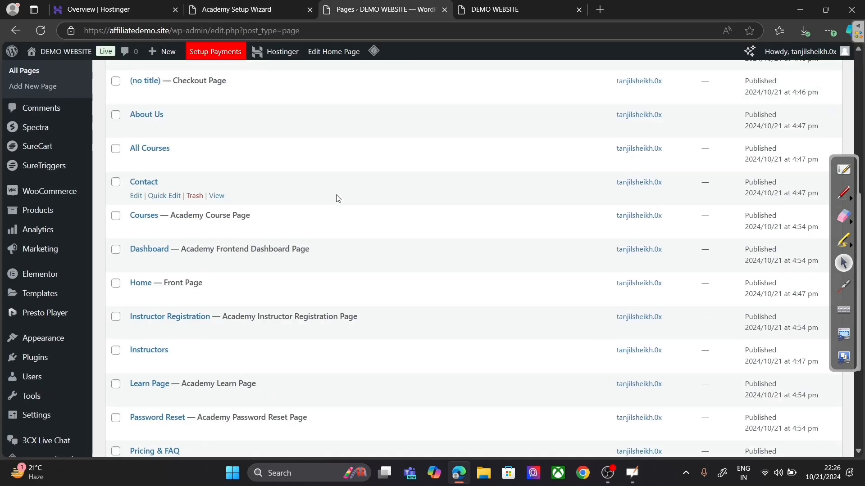
pyautogui.scroll(-3, 338, 198)
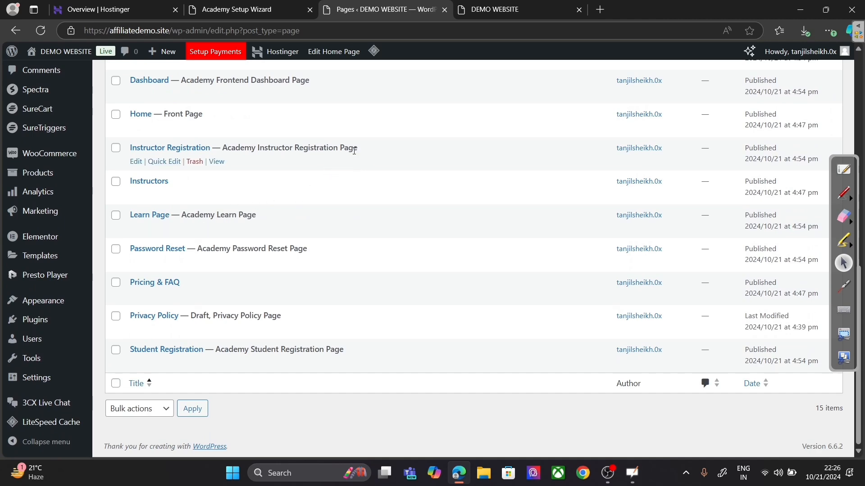
pyautogui.scroll(6, 354, 151)
# Step: Accept default General, Instructor and Student settings in the Academy wizard and skip WooCommerce
pyautogui.click(252, 9)
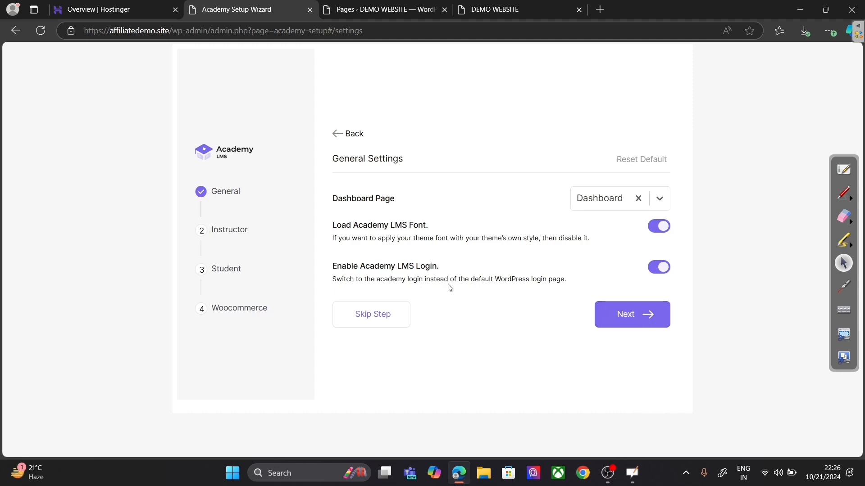
pyautogui.click(633, 314)
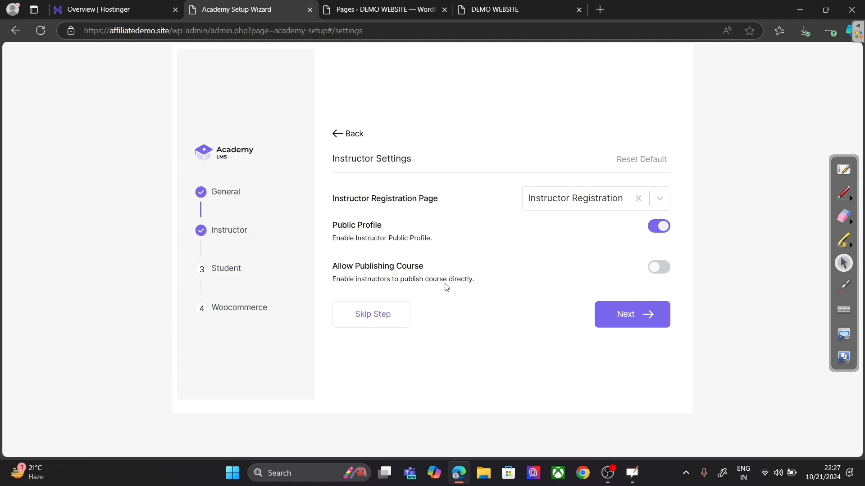
pyautogui.click(634, 314)
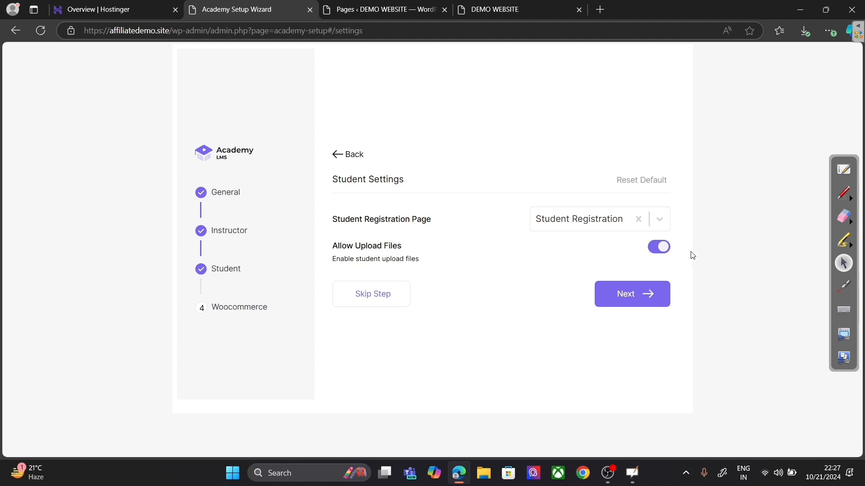
pyautogui.click(624, 294)
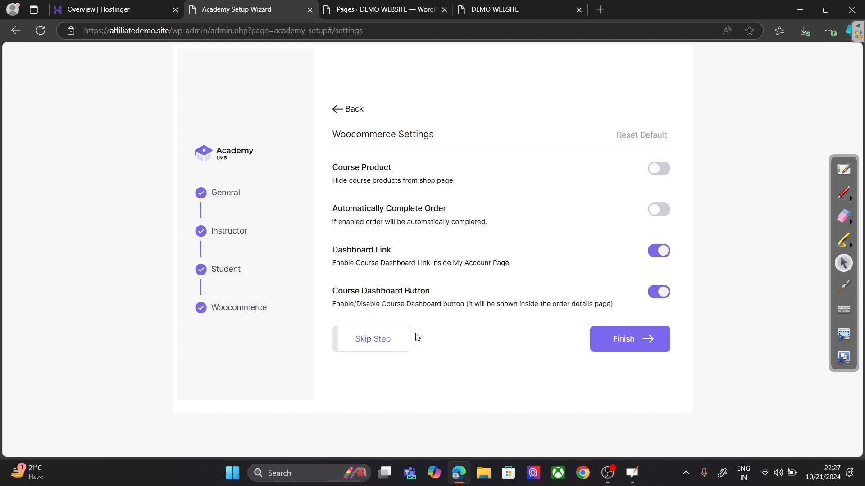
pyautogui.click(384, 340)
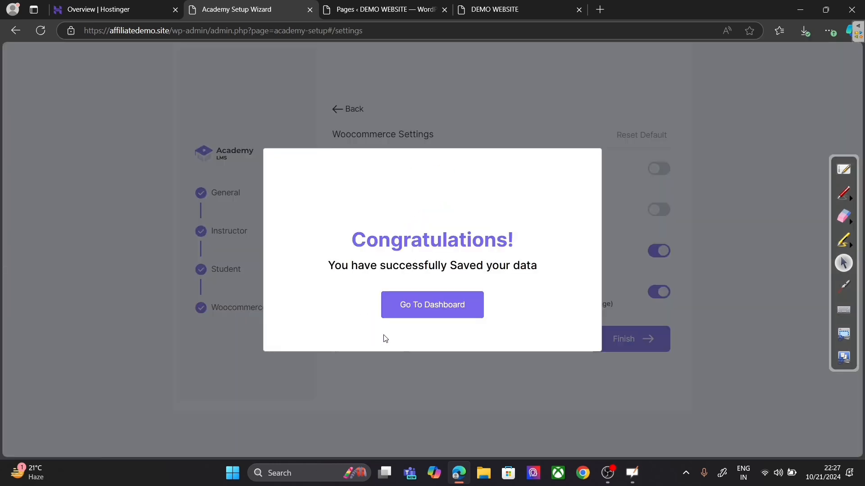
# Step: Go to the Academy LMS dashboard, enable registration, then return to the OpenBoard notes
pyautogui.click(458, 310)
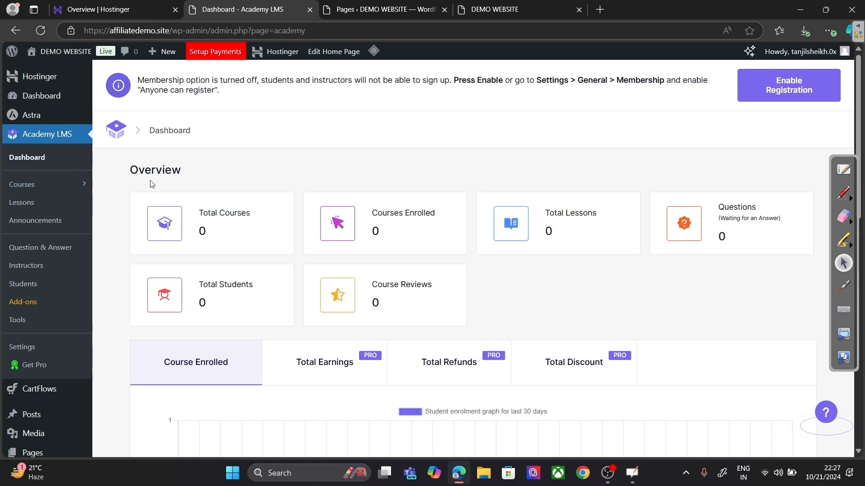
pyautogui.click(772, 90)
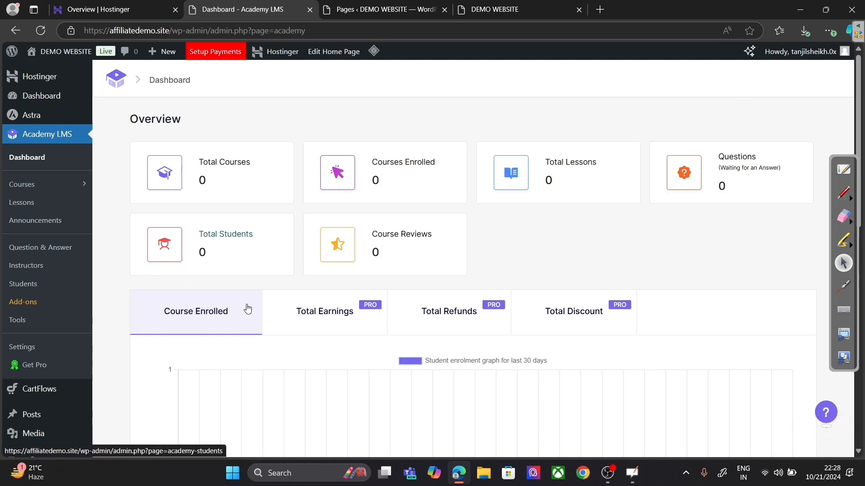
pyautogui.click(844, 170)
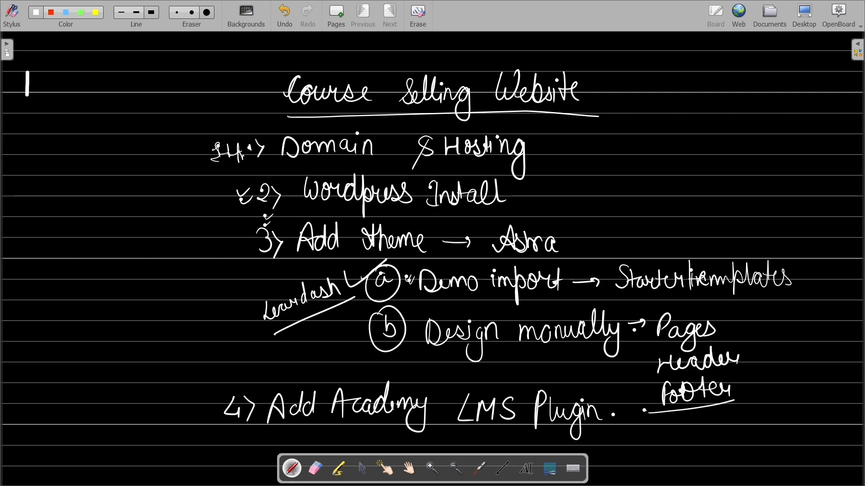
# Step: On a new blank board page, handwrite arrowed entries for Settings and Tools
pyautogui.click(342, 25)
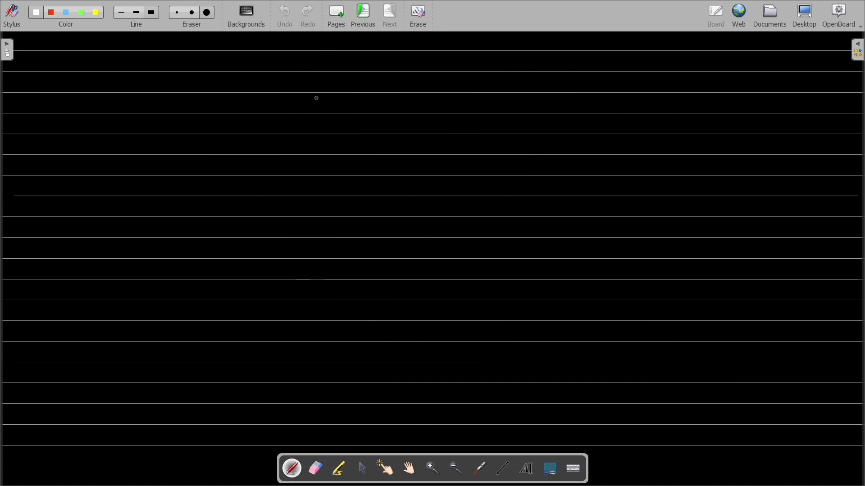
pyautogui.moveTo(302, 82)
pyautogui.mouseDown()
pyautogui.moveTo(375, 88)
pyautogui.moveTo(366, 94)
pyautogui.moveTo(392, 71)
pyautogui.moveTo(400, 83)
pyautogui.moveTo(420, 73)
pyautogui.moveTo(421, 101)
pyautogui.mouseUp()
pyautogui.moveTo(436, 71); pyautogui.dragTo(427, 86)
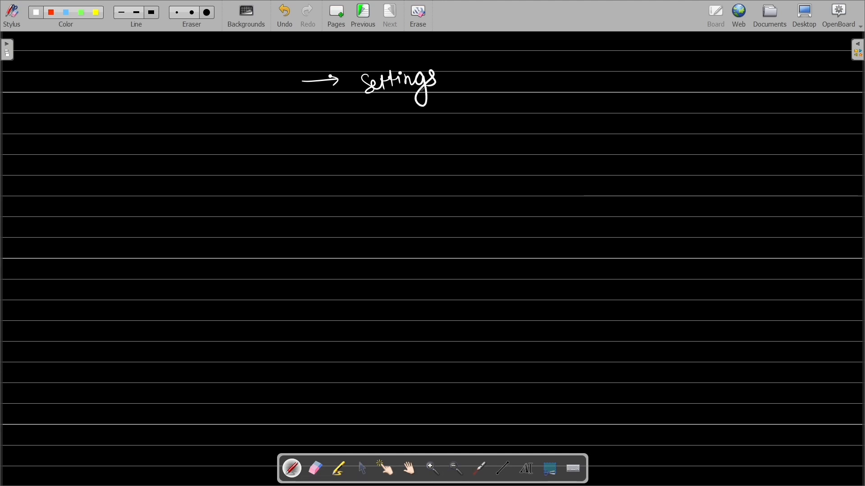
pyautogui.moveTo(294, 132); pyautogui.dragTo(328, 125)
pyautogui.moveTo(325, 119)
pyautogui.mouseDown()
pyautogui.moveTo(327, 131)
pyautogui.moveTo(369, 129)
pyautogui.moveTo(395, 116)
pyautogui.mouseUp()
pyautogui.moveTo(409, 102); pyautogui.dragTo(415, 125)
# Step: Add a third arrow with Addons beneath, then leave the board for the desktop
pyautogui.moveTo(304, 171); pyautogui.dragTo(337, 163)
pyautogui.moveTo(333, 156)
pyautogui.mouseDown()
pyautogui.moveTo(334, 167)
pyautogui.moveTo(382, 168)
pyautogui.mouseUp()
pyautogui.moveTo(370, 159)
pyautogui.mouseDown()
pyautogui.moveTo(390, 151)
pyautogui.moveTo(383, 165)
pyautogui.mouseUp()
pyautogui.moveTo(391, 141); pyautogui.dragTo(392, 167)
pyautogui.moveTo(408, 149)
pyautogui.mouseDown()
pyautogui.moveTo(400, 157)
pyautogui.moveTo(410, 165)
pyautogui.mouseUp()
pyautogui.moveTo(417, 149); pyautogui.dragTo(438, 163)
pyautogui.moveTo(452, 155); pyautogui.dragTo(452, 156)
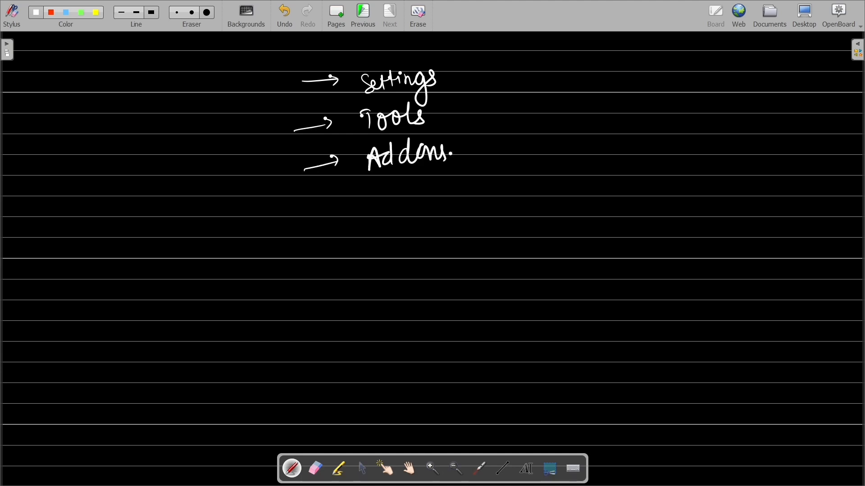
pyautogui.click(805, 15)
# Step: Review the Brand & Style colours in Academy LMS Settings, then go to Frontend Dashboard Styles
pyautogui.click(21, 347)
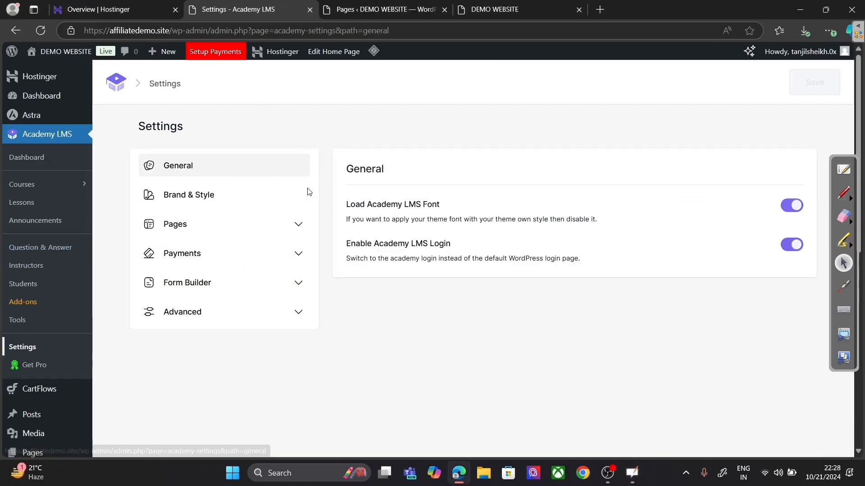
pyautogui.click(227, 200)
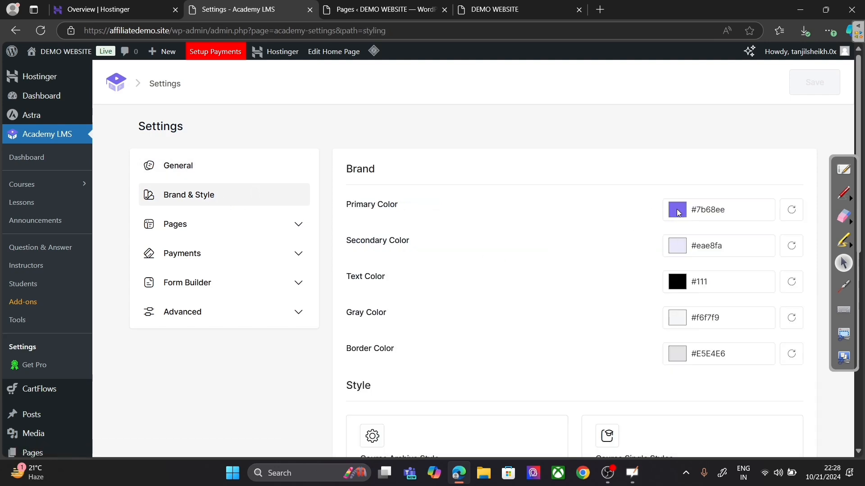
pyautogui.scroll(-1, 544, 260)
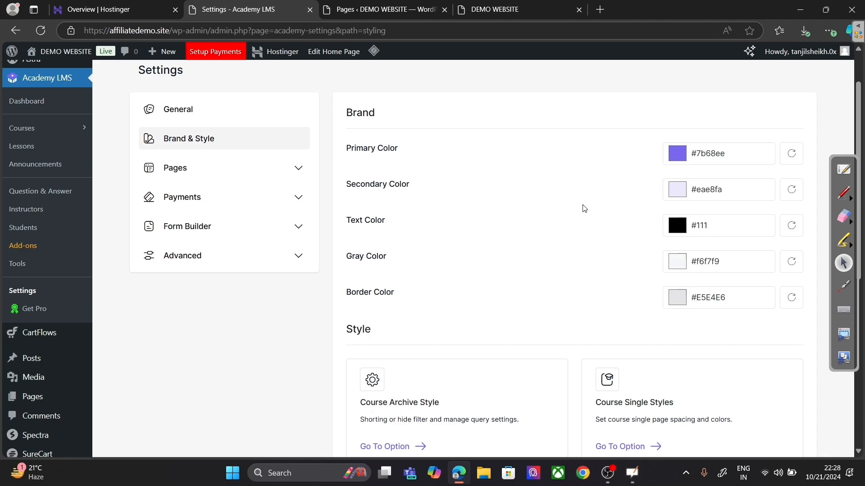
pyautogui.scroll(-2, 495, 277)
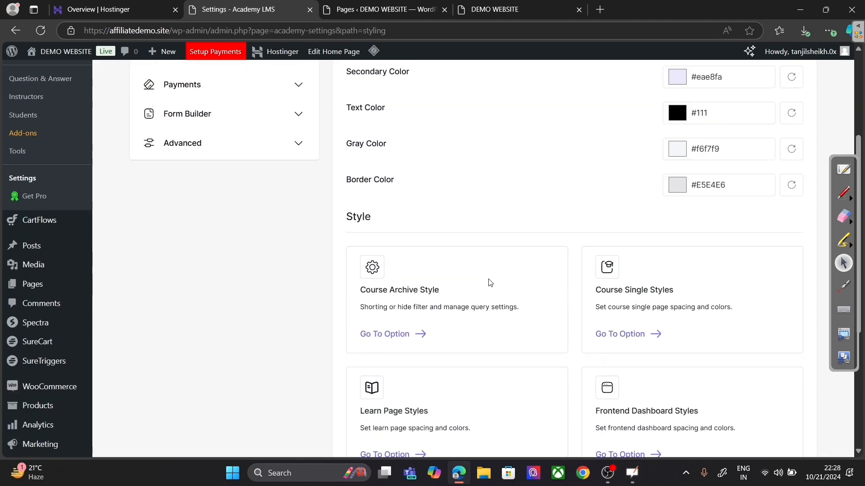
pyautogui.scroll(-4, 495, 279)
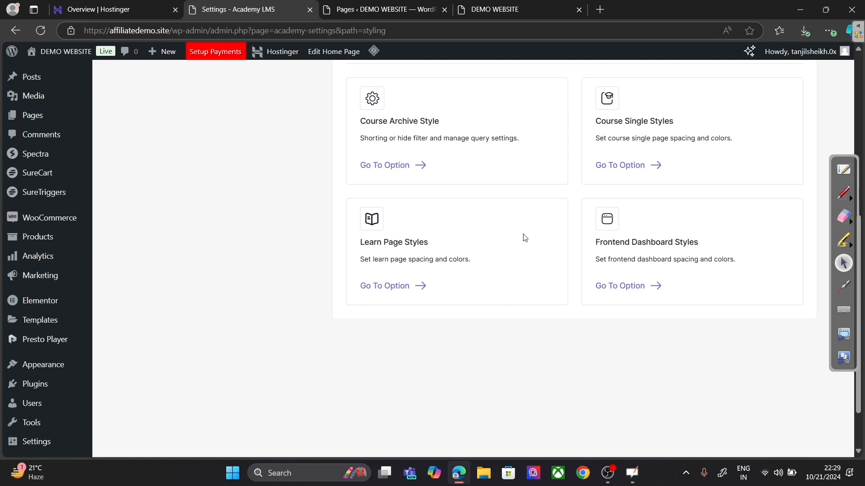
pyautogui.click(619, 288)
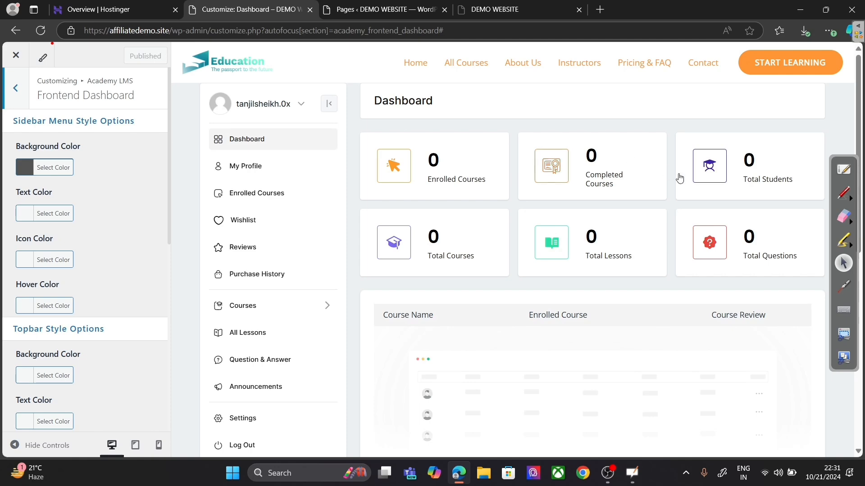
# Step: Look over the Frontend Dashboard sidebar, card and table colour options, then go back
pyautogui.moveTo(856, 119)
pyautogui.mouseDown()
pyautogui.moveTo(855, 239)
pyautogui.moveTo(863, 105)
pyautogui.mouseUp()
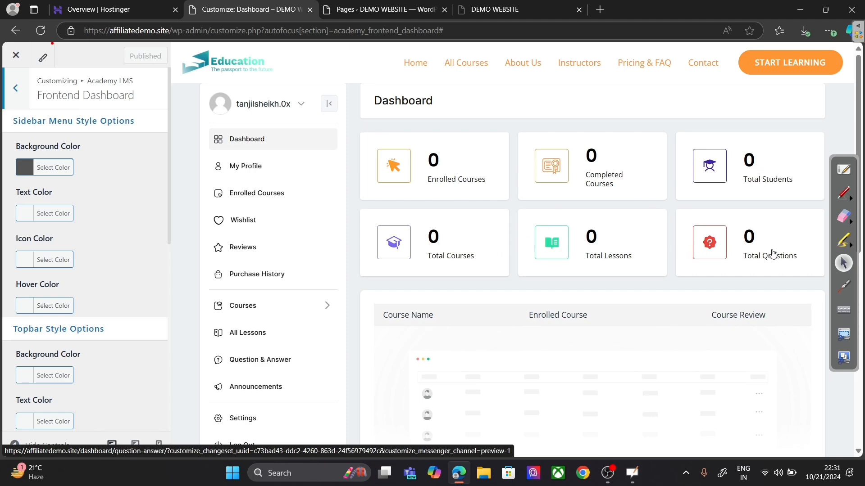
pyautogui.scroll(-6, 770, 253)
pyautogui.scroll(6, 770, 253)
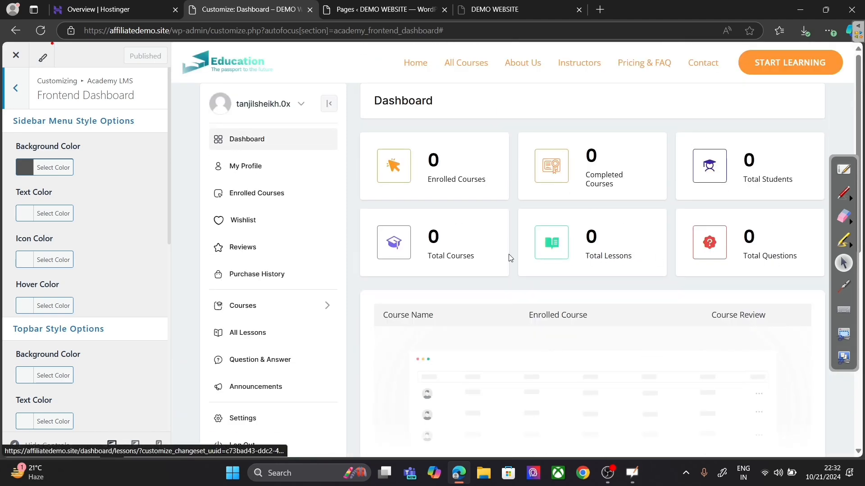
pyautogui.scroll(-3, 134, 270)
pyautogui.scroll(3, 133, 266)
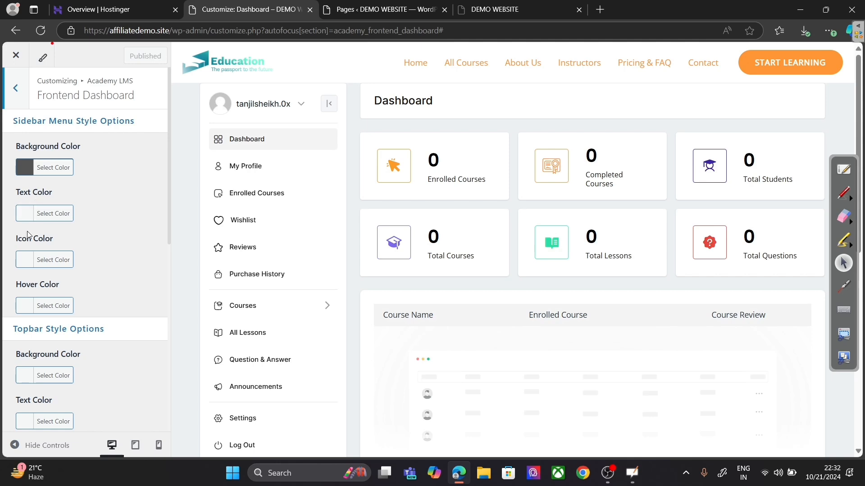
pyautogui.scroll(-3, 29, 250)
pyautogui.scroll(-6, 29, 252)
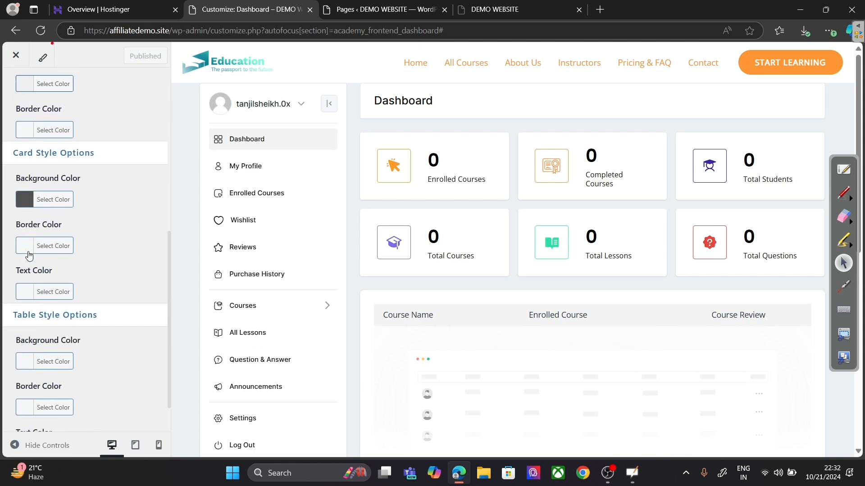
pyautogui.scroll(-1, 29, 257)
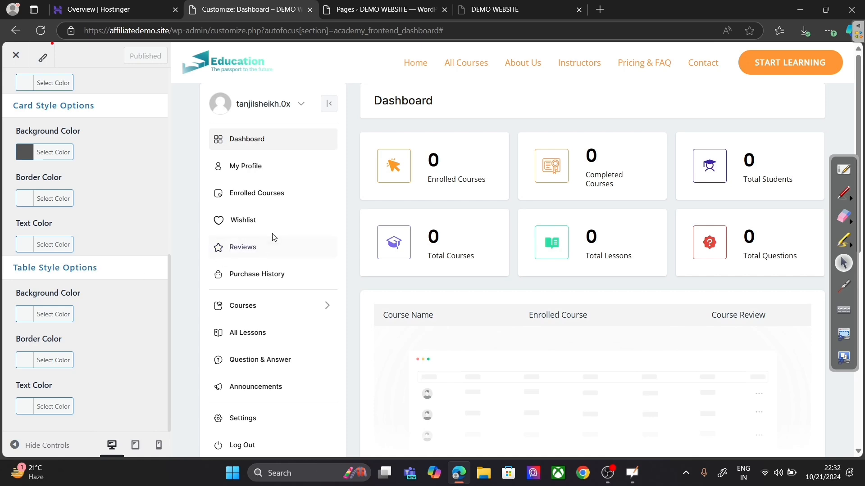
pyautogui.scroll(10, 47, 113)
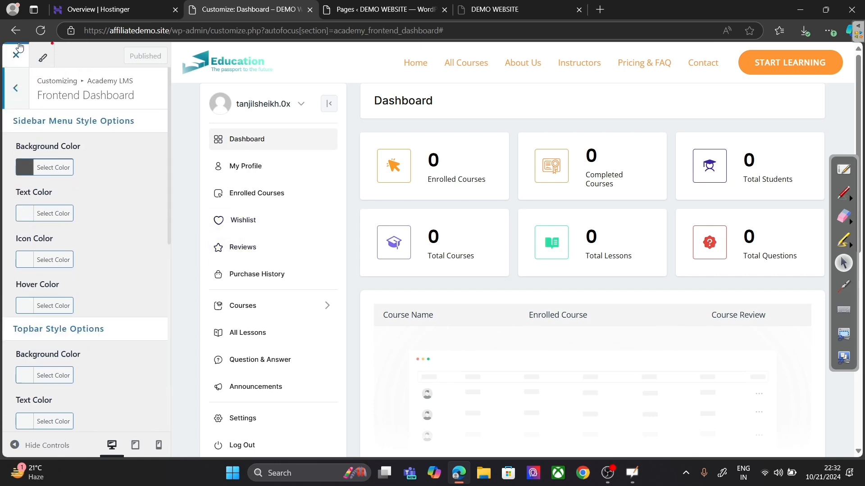
pyautogui.click(14, 92)
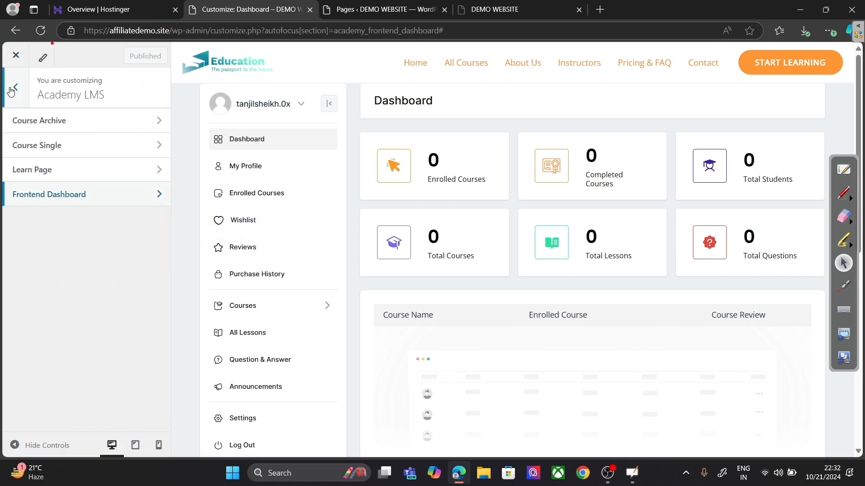
# Step: Browse the Learn Page style options in the Customizer
pyautogui.click(92, 175)
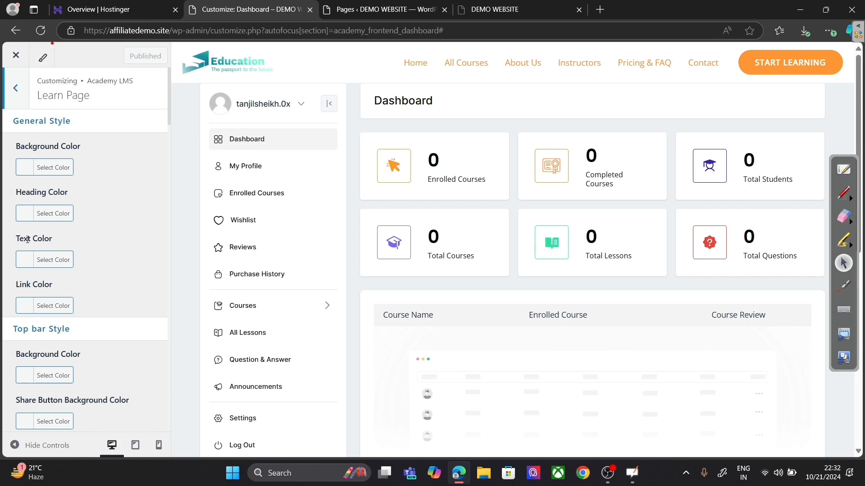
pyautogui.scroll(-3, 62, 195)
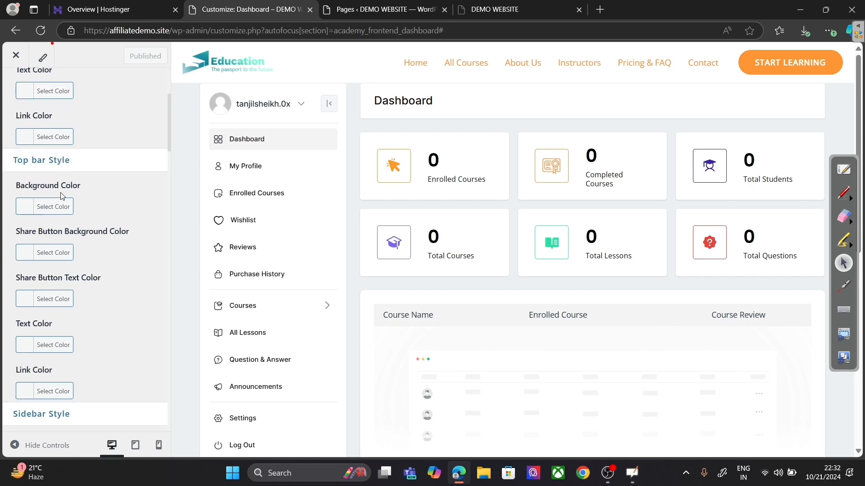
pyautogui.scroll(-5, 62, 196)
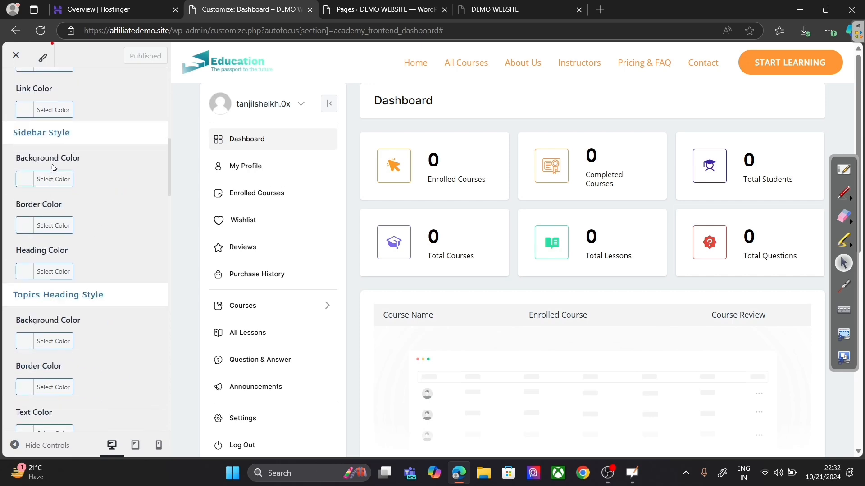
pyautogui.scroll(7, 89, 149)
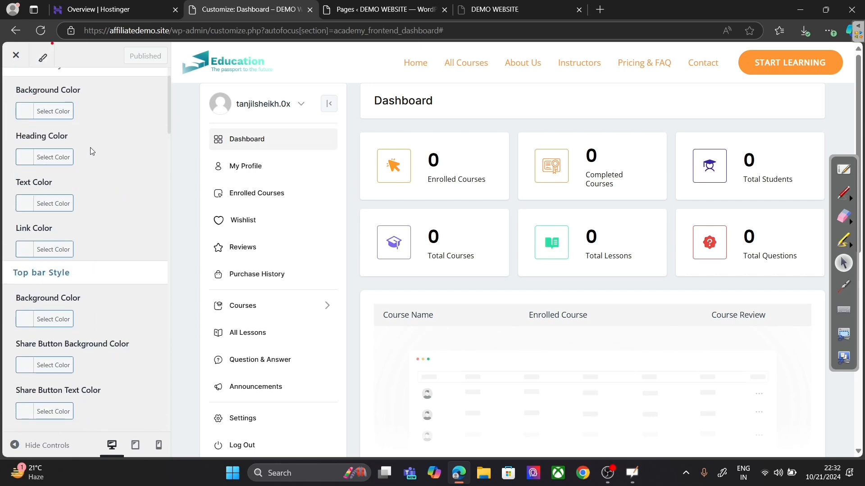
pyautogui.scroll(1, 90, 147)
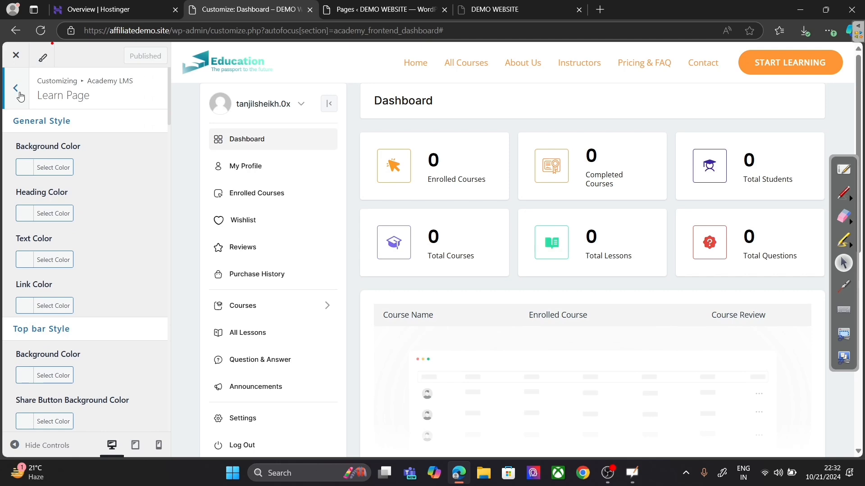
pyautogui.click(20, 96)
# Step: Review the Course Archive and Course Single style options, then close the Customizer
pyautogui.click(98, 129)
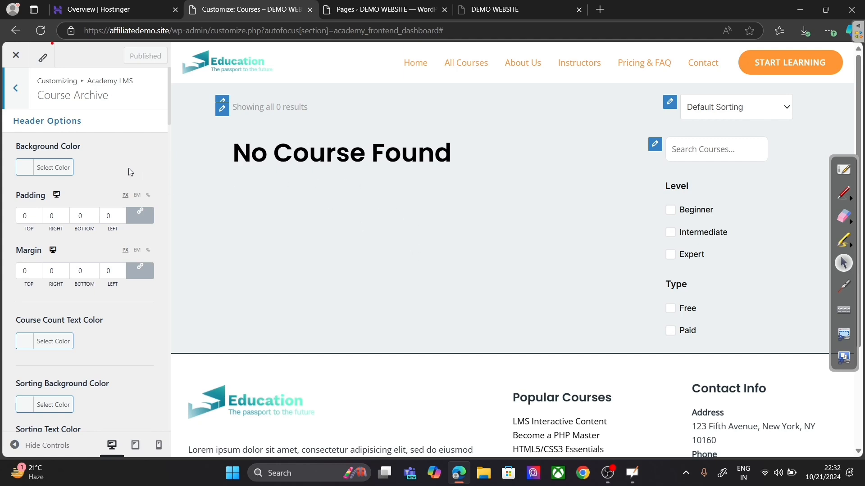
pyautogui.click(17, 85)
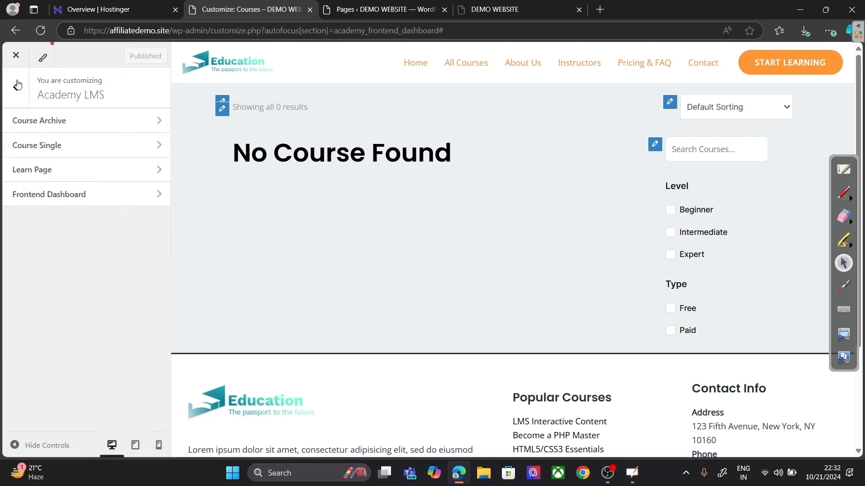
pyautogui.click(54, 144)
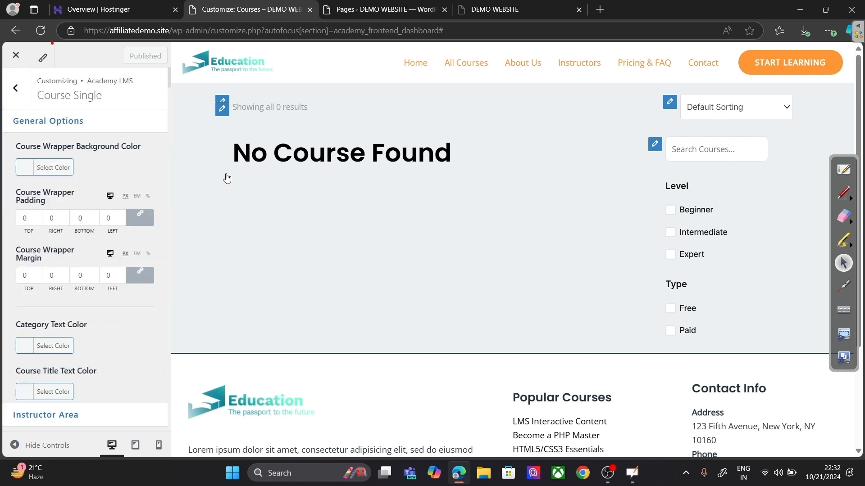
pyautogui.scroll(-4, 70, 192)
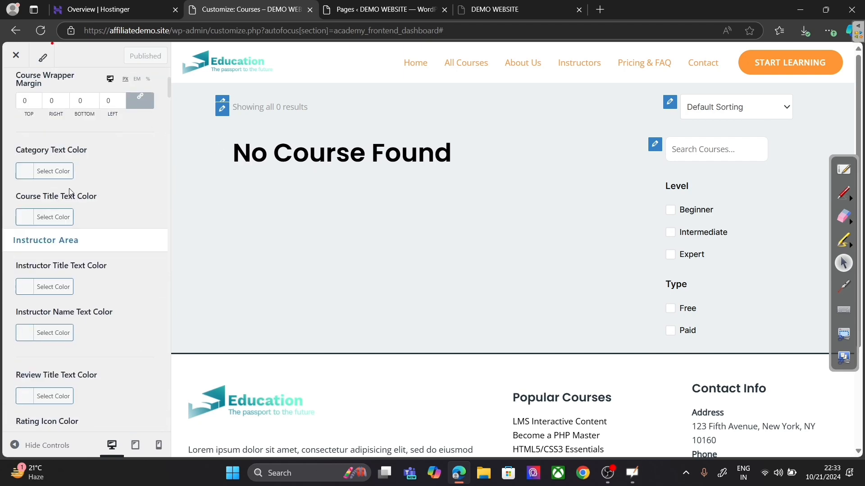
pyautogui.scroll(-10, 70, 192)
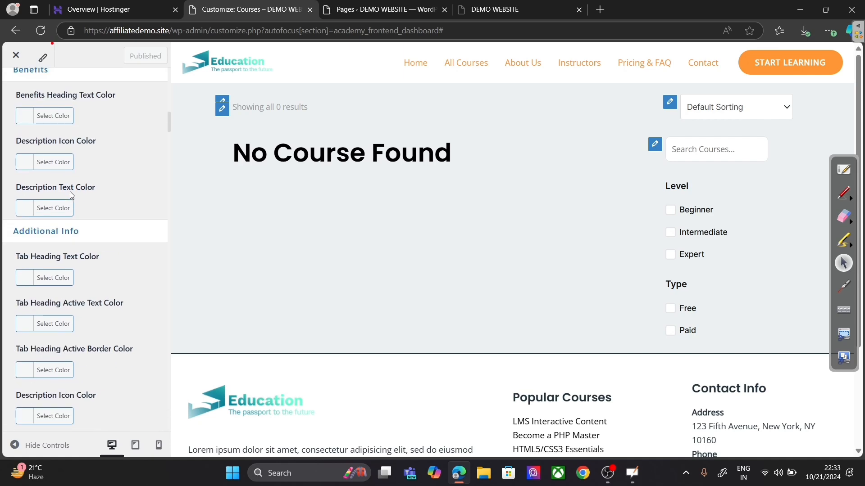
pyautogui.scroll(8, 50, 108)
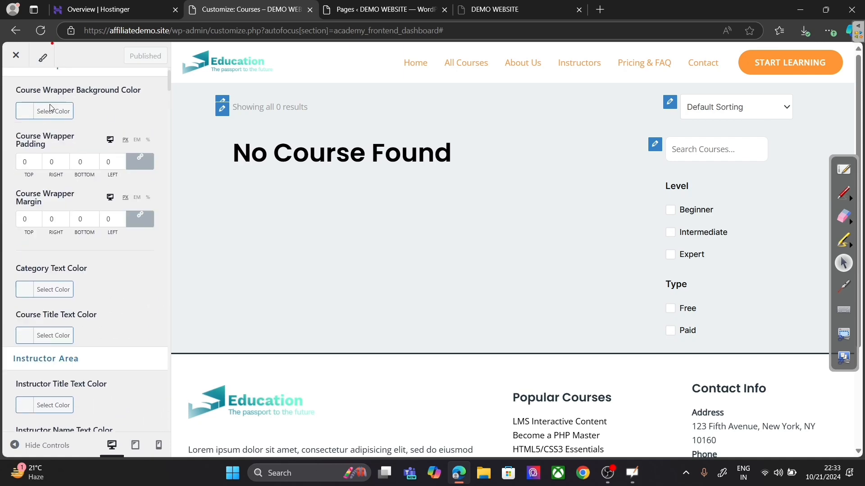
pyautogui.click(12, 58)
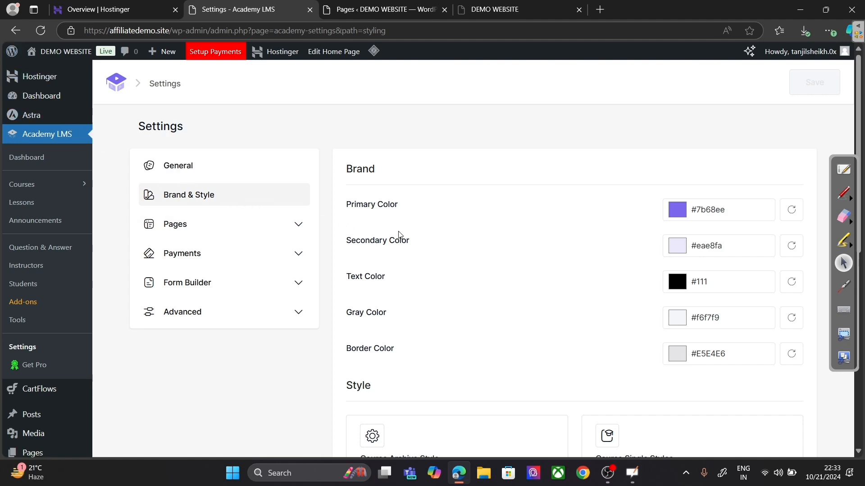
# Step: Expand Pages in Academy LMS Settings to show the Course Page review, share and wishlist options
pyautogui.click(241, 224)
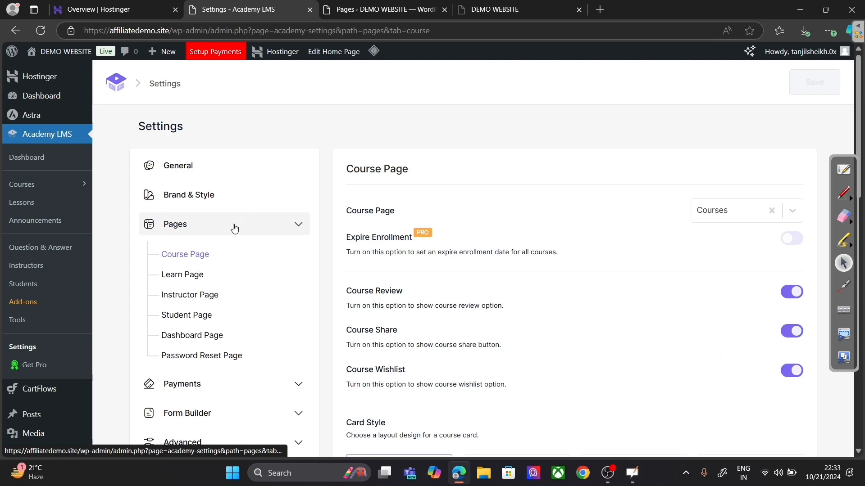
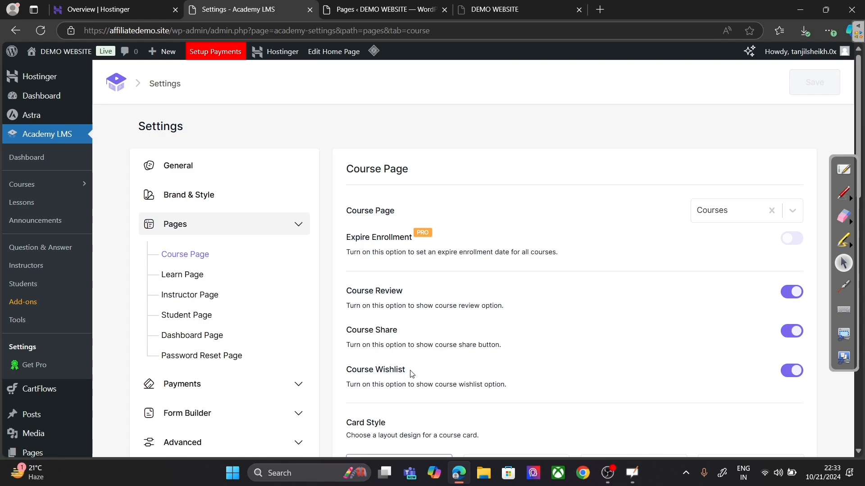
# Step: Preview the second, third and fourth course card layouts, then return to the first layout
pyautogui.scroll(-2, 601, 347)
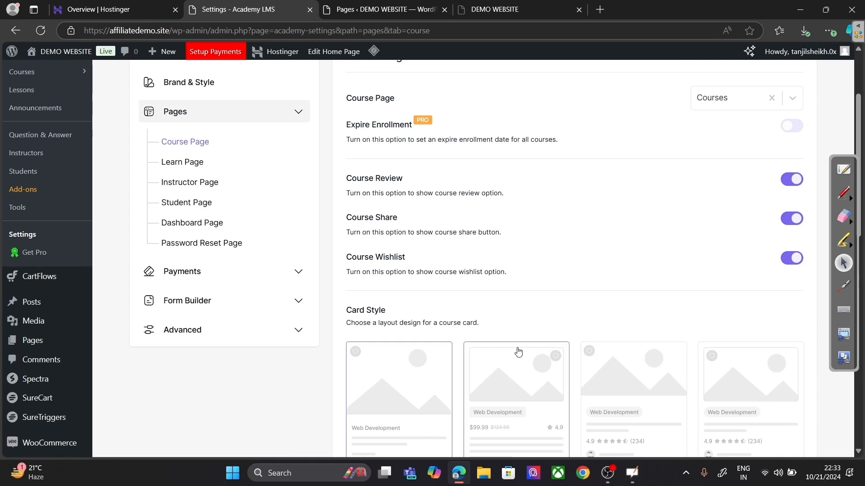
pyautogui.scroll(-2, 483, 297)
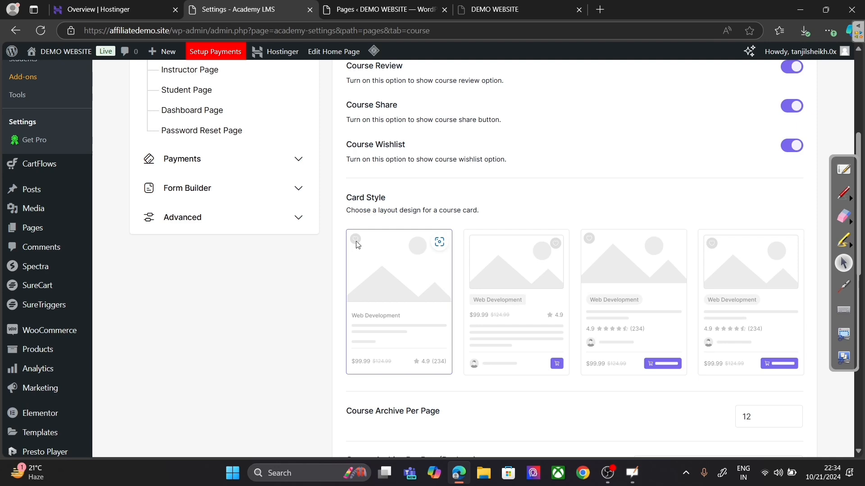
pyautogui.click(490, 306)
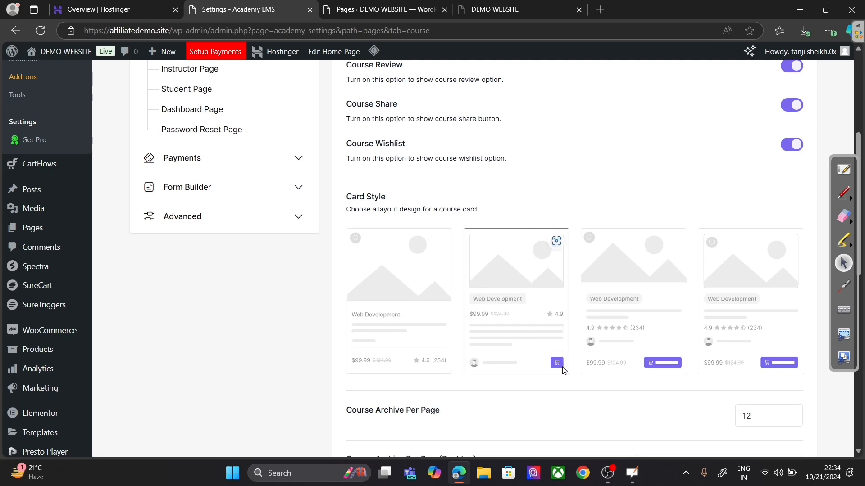
pyautogui.click(612, 319)
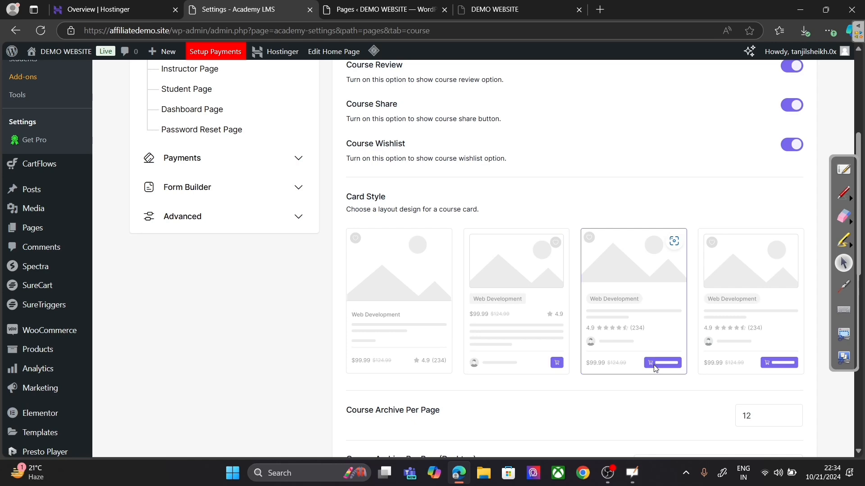
pyautogui.click(732, 345)
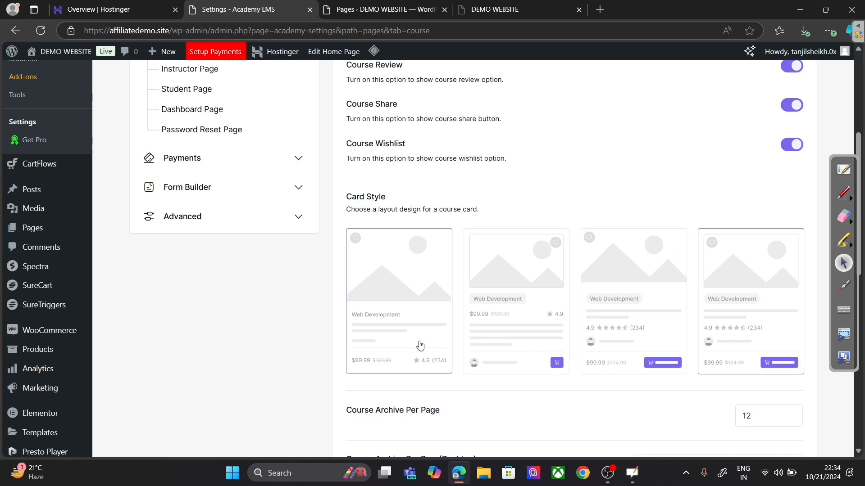
pyautogui.click(403, 344)
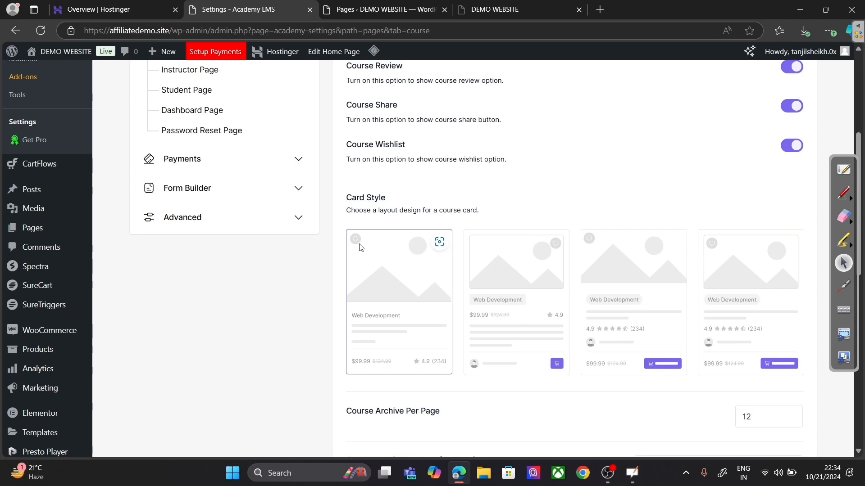
pyautogui.scroll(-4, 360, 247)
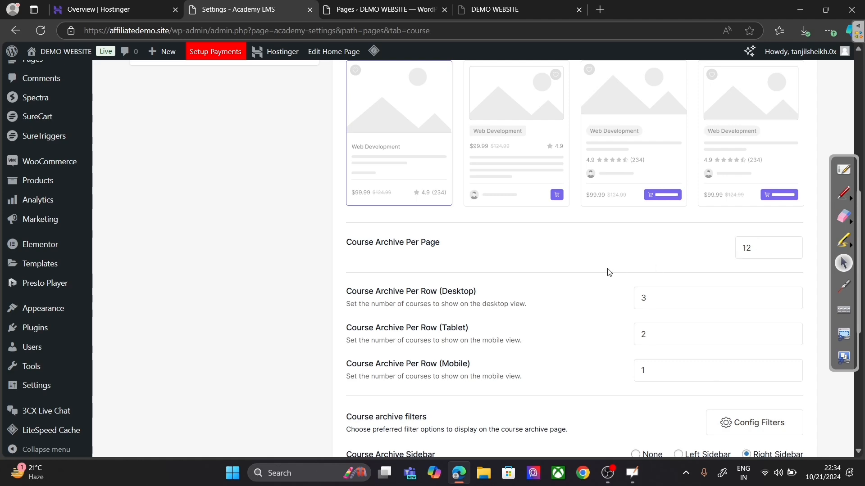
pyautogui.scroll(-7, 609, 272)
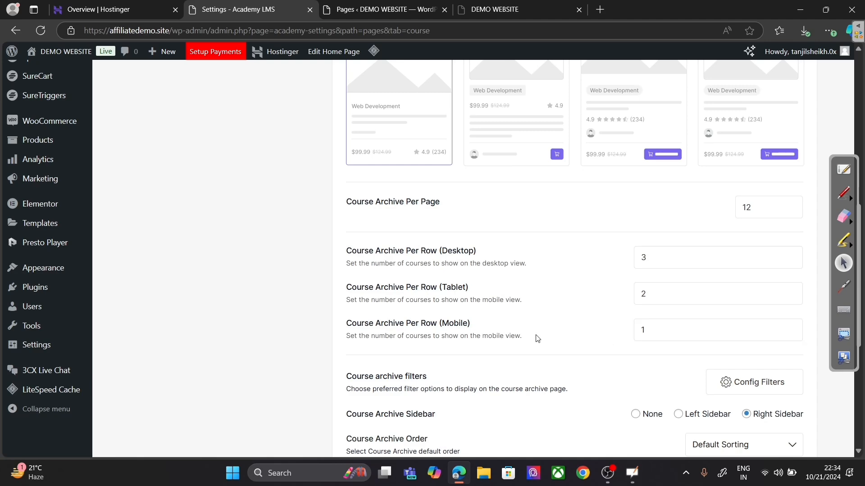
pyautogui.scroll(-3, 529, 337)
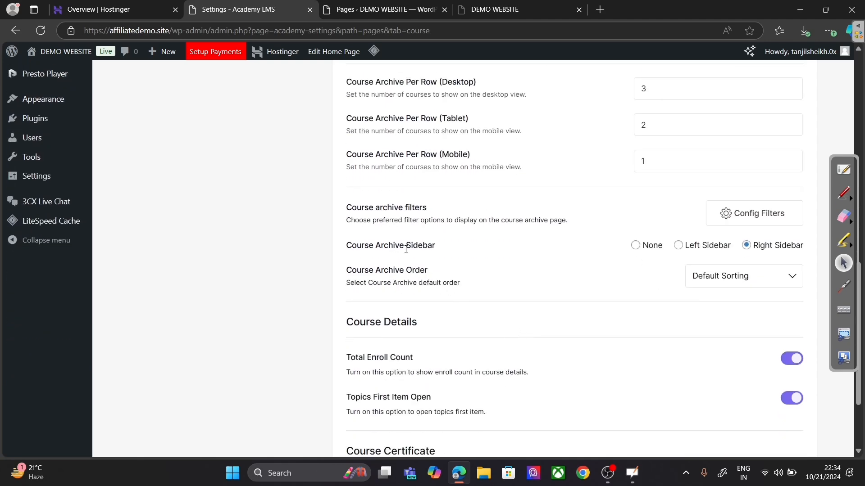
pyautogui.scroll(-2, 536, 320)
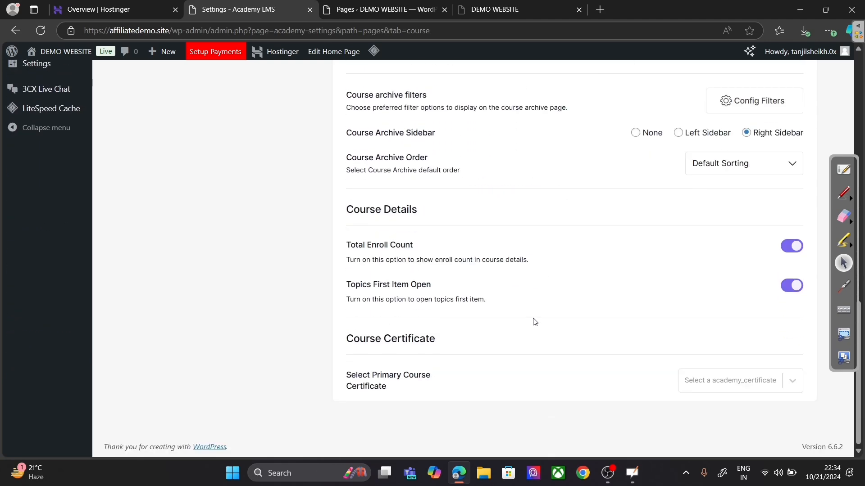
pyautogui.scroll(2, 500, 372)
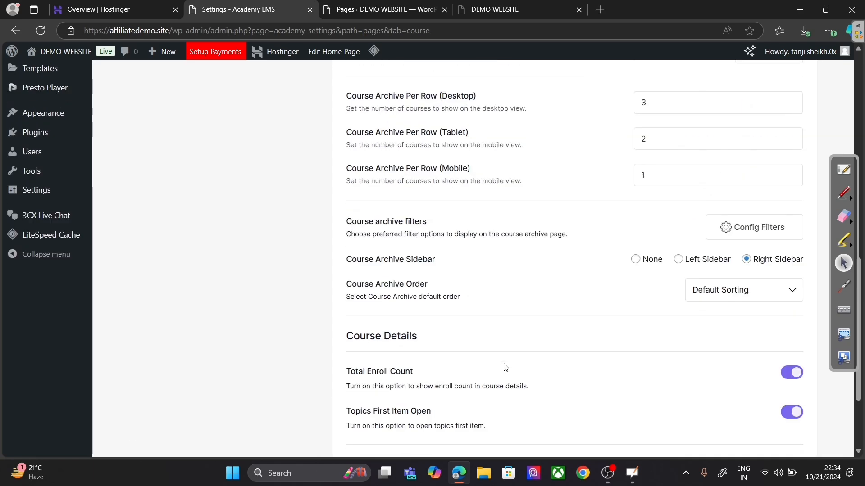
pyautogui.scroll(10, 505, 368)
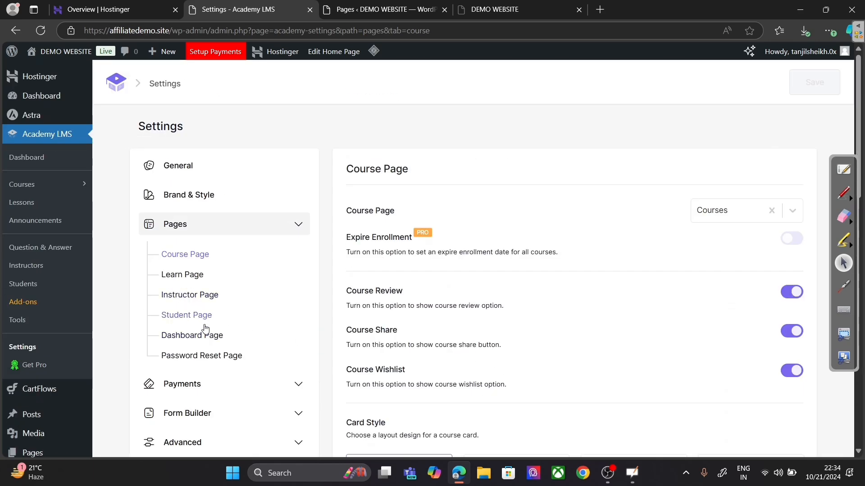
# Step: In Learn Page settings, toggle Enable Lessons PHP Render on and back off, then save
pyautogui.click(197, 276)
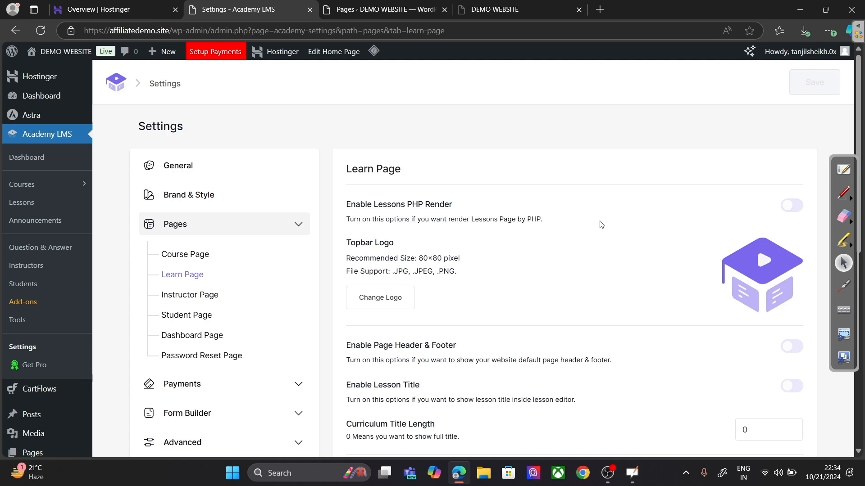
pyautogui.click(795, 211)
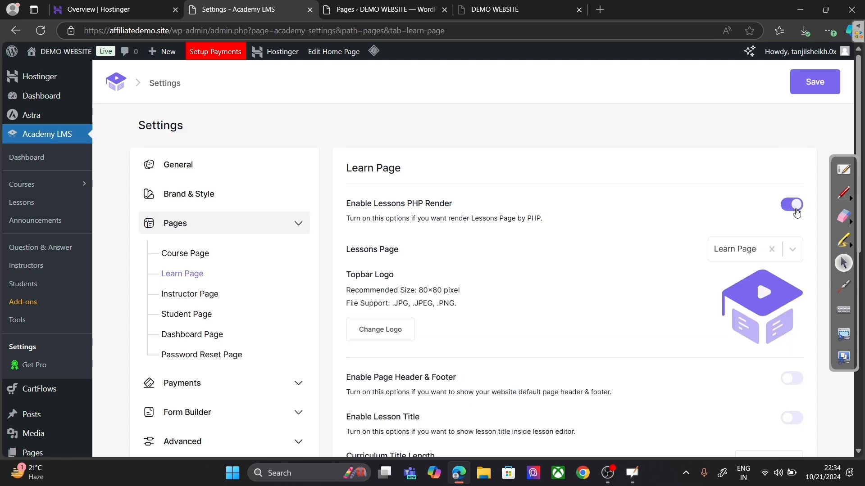
pyautogui.click(795, 212)
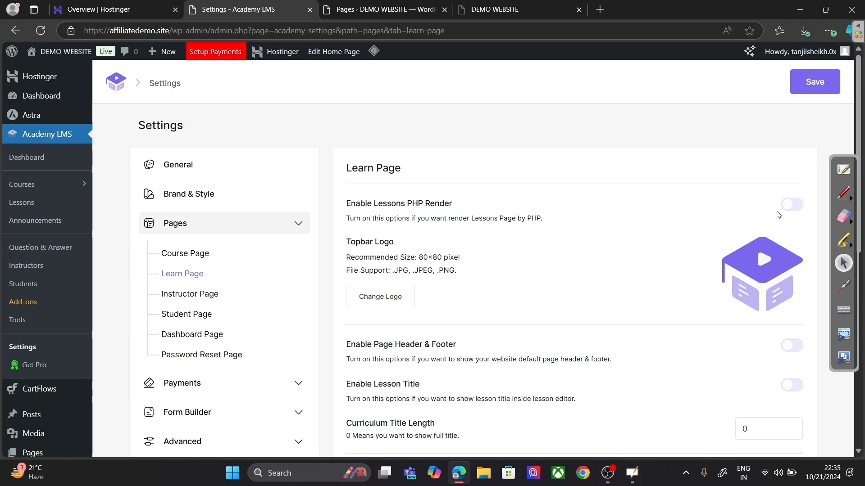
pyautogui.click(797, 98)
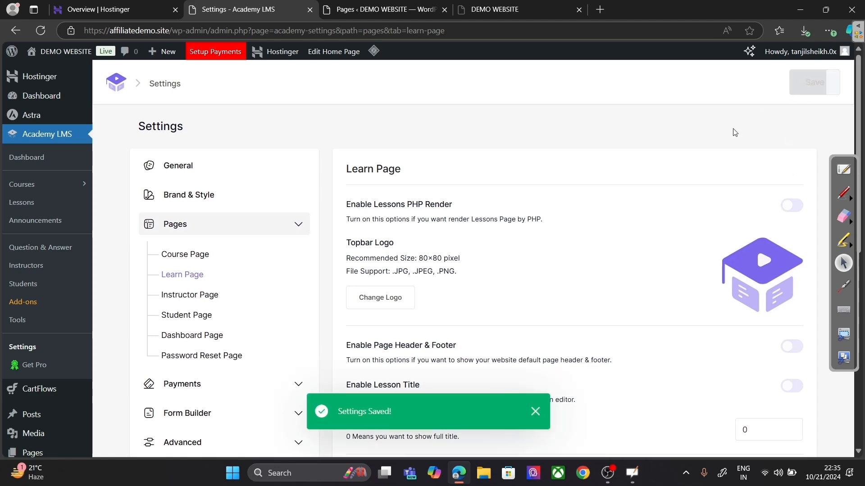
# Step: Switch on Enable Page Header & Footer so lesson pages show the site's header and footer
pyautogui.scroll(-5, 701, 211)
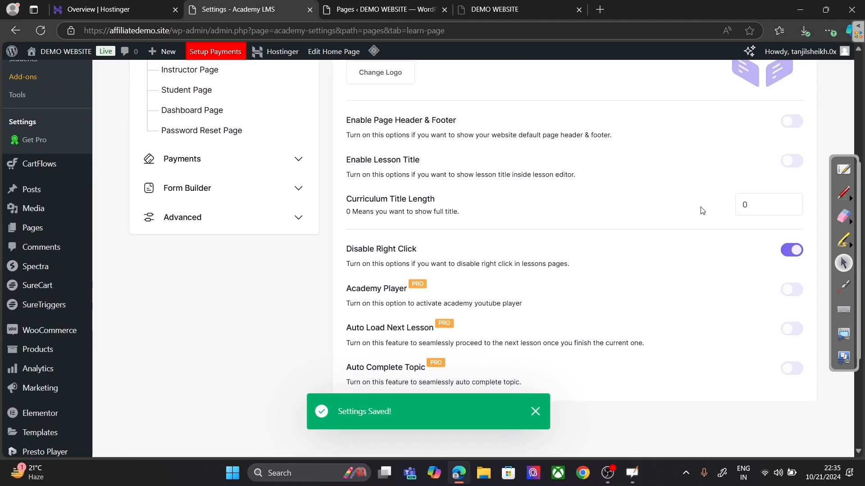
pyautogui.scroll(3, 516, 212)
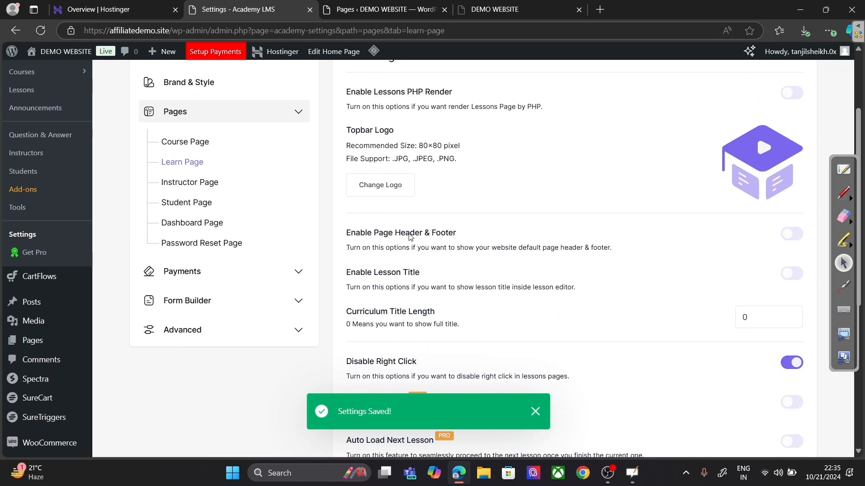
pyautogui.click(789, 234)
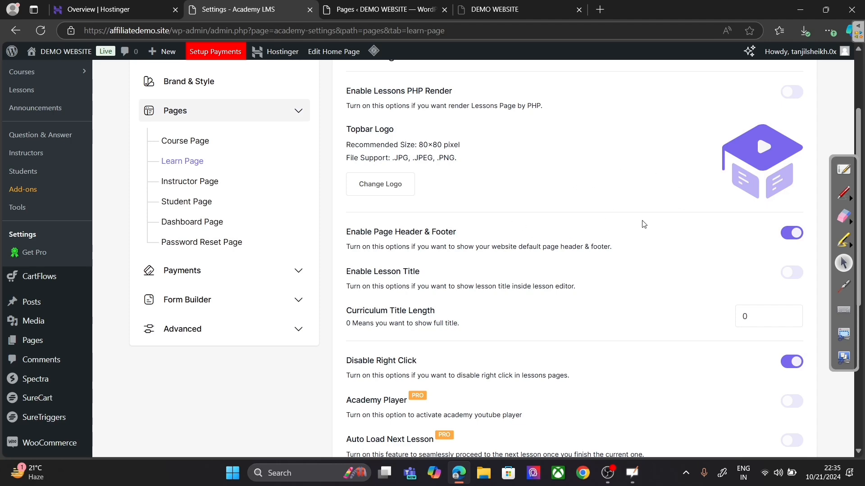
pyautogui.scroll(3, 270, 259)
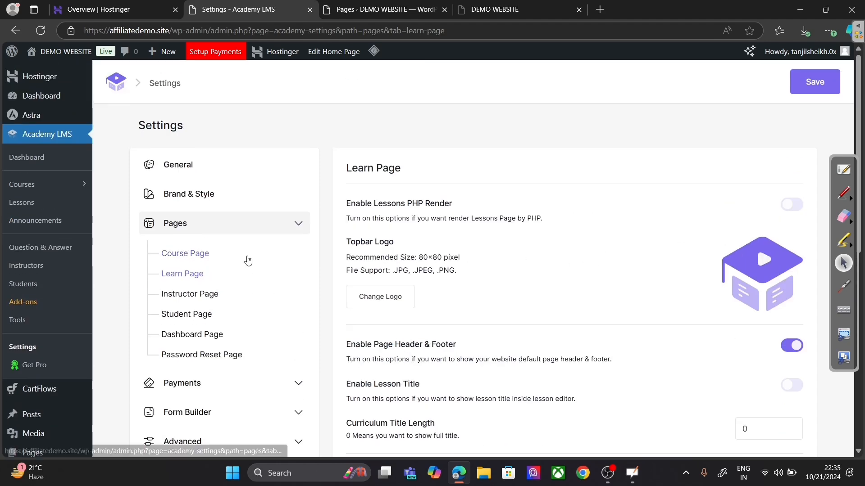
# Step: Start a new course from All Courses titled 'Digital Marketing'
pyautogui.click(32, 189)
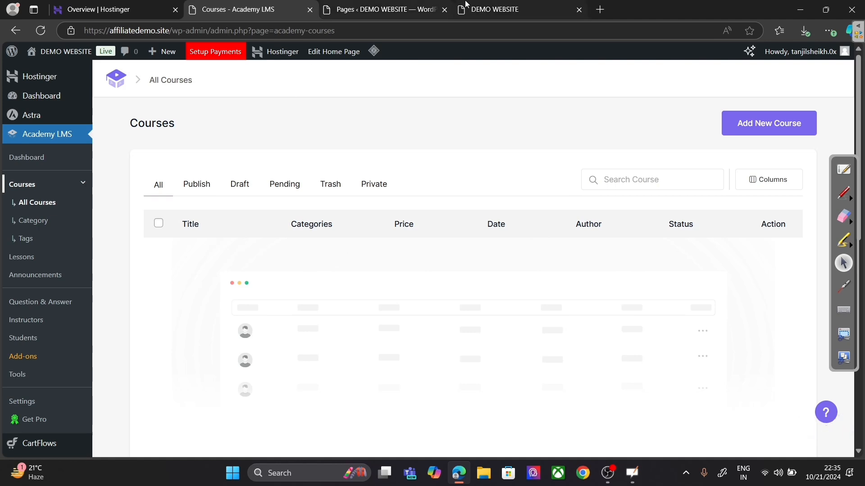
pyautogui.click(774, 133)
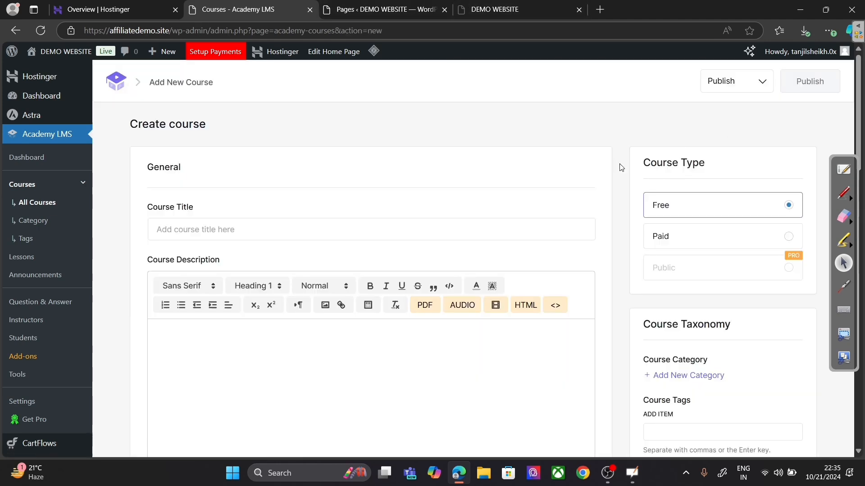
pyautogui.click(379, 237)
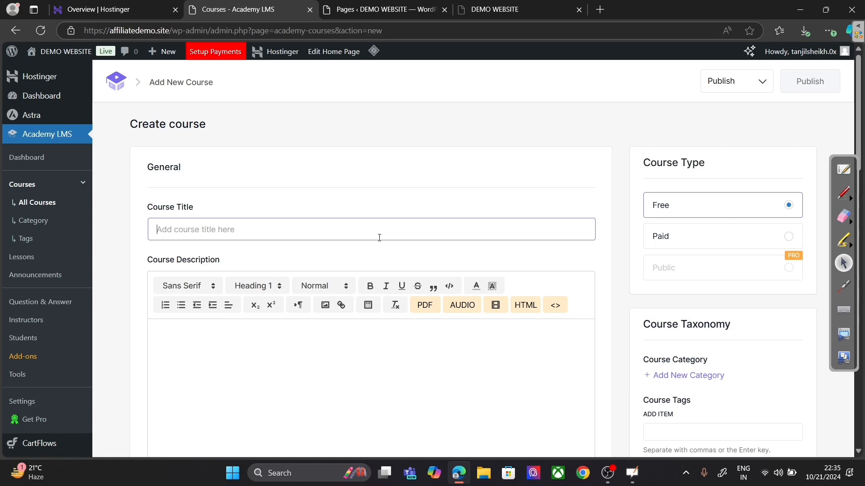
pyautogui.write('Digit')
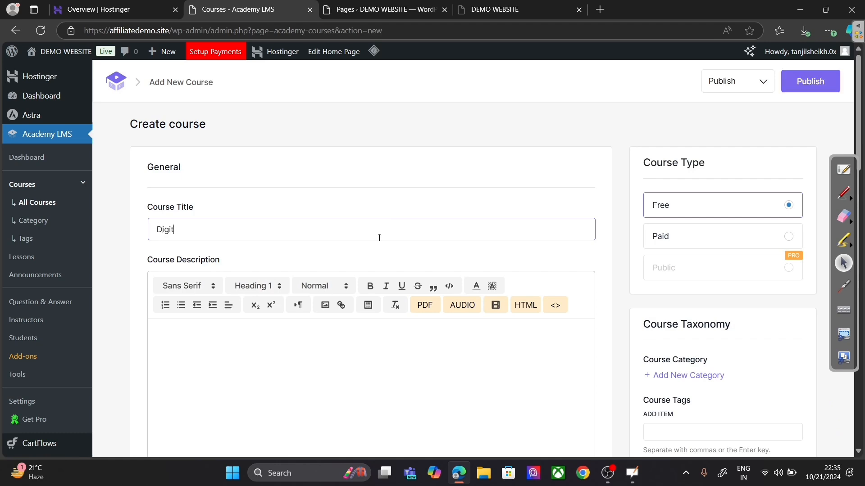
pyautogui.write('al Marketing')
# Step: Set Course Type to Paid briefly, then back to Free
pyautogui.scroll(-1, 346, 268)
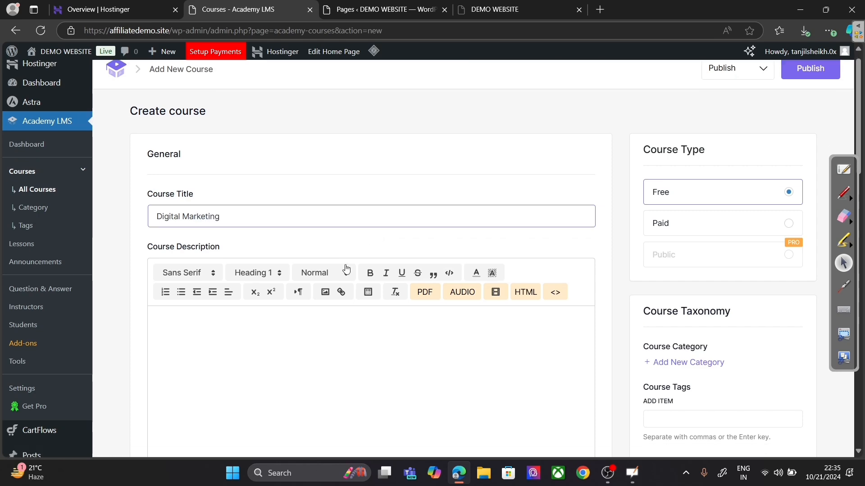
pyautogui.scroll(-2, 346, 268)
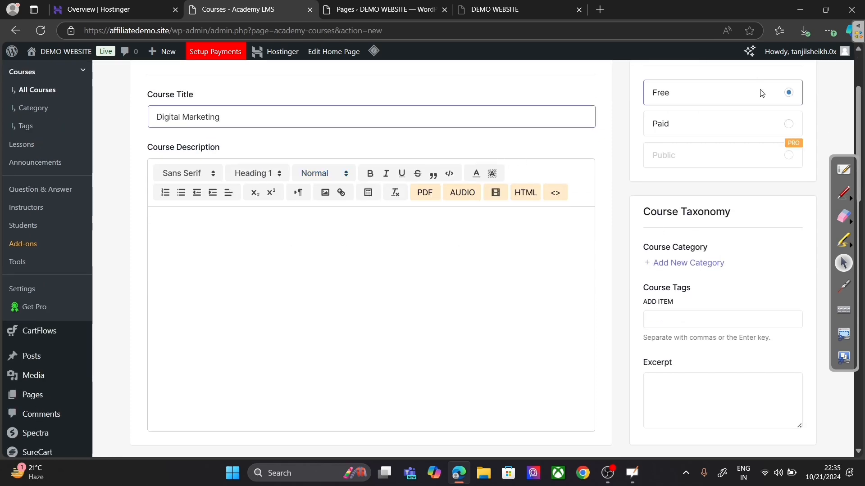
pyautogui.click(774, 129)
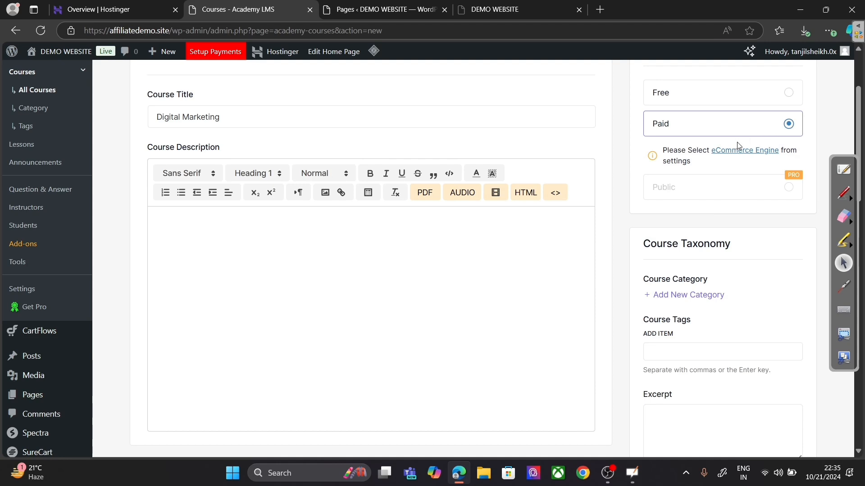
pyautogui.click(706, 106)
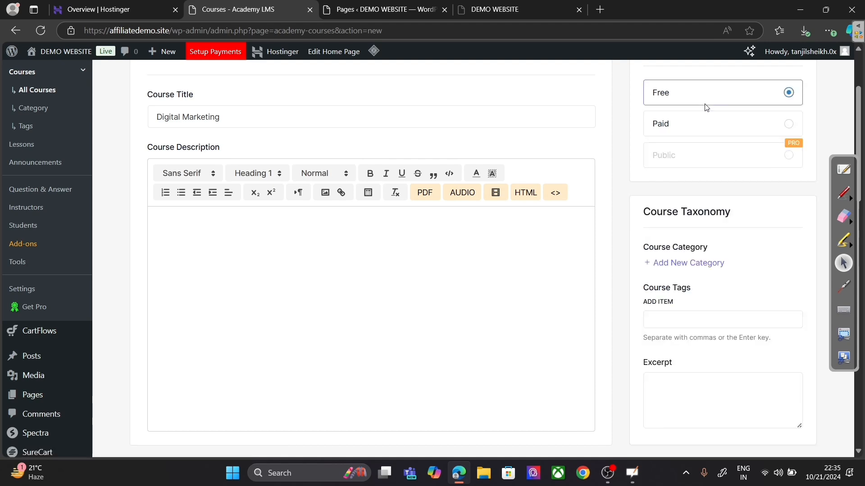
pyautogui.scroll(-1, 280, 238)
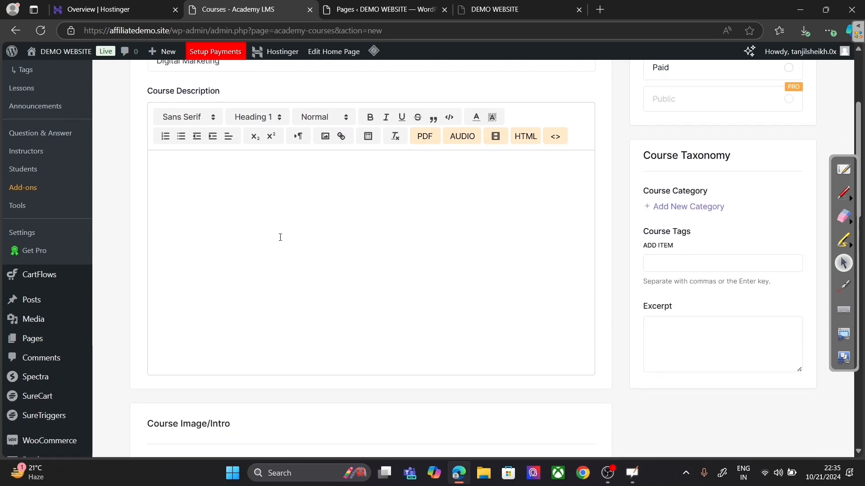
pyautogui.scroll(-2, 280, 238)
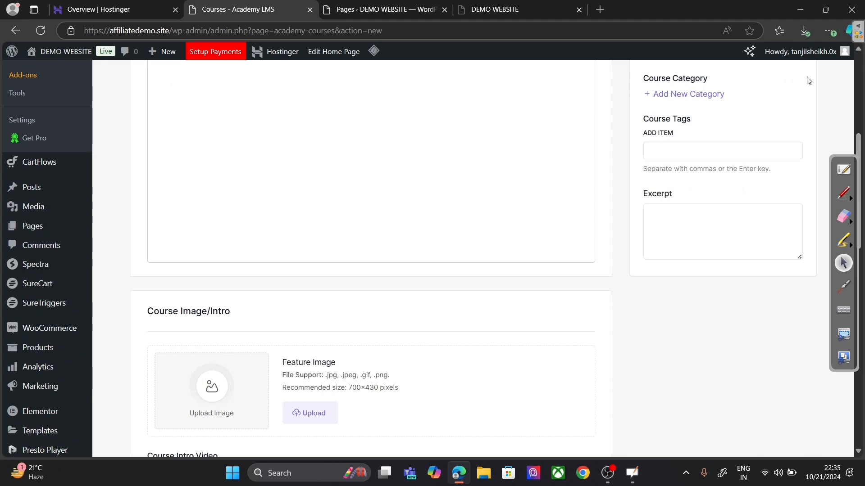
# Step: Add a 'Digital Marketing' course category and tick it for this course
pyautogui.click(710, 95)
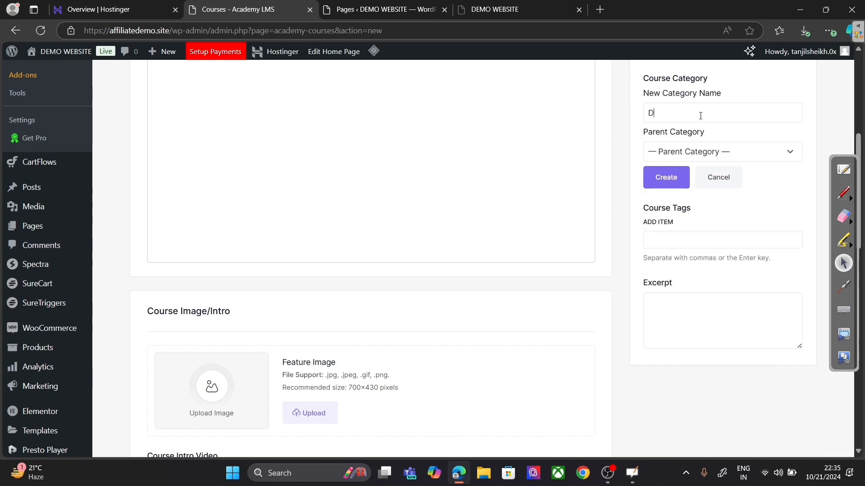
pyautogui.write('Digital Marketing')
pyautogui.click(671, 177)
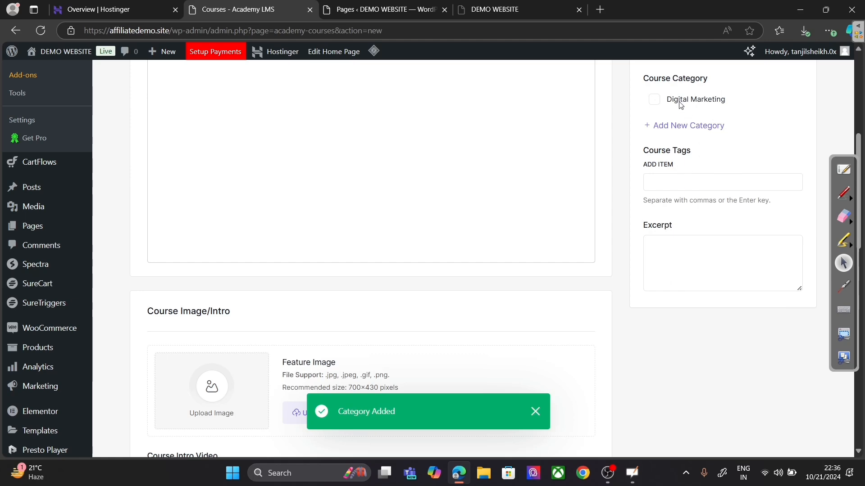
pyautogui.click(657, 103)
pyautogui.scroll(-4, 574, 234)
# Step: Upload Attraction Marketing.png from Downloads and use it as the course feature image
pyautogui.click(301, 250)
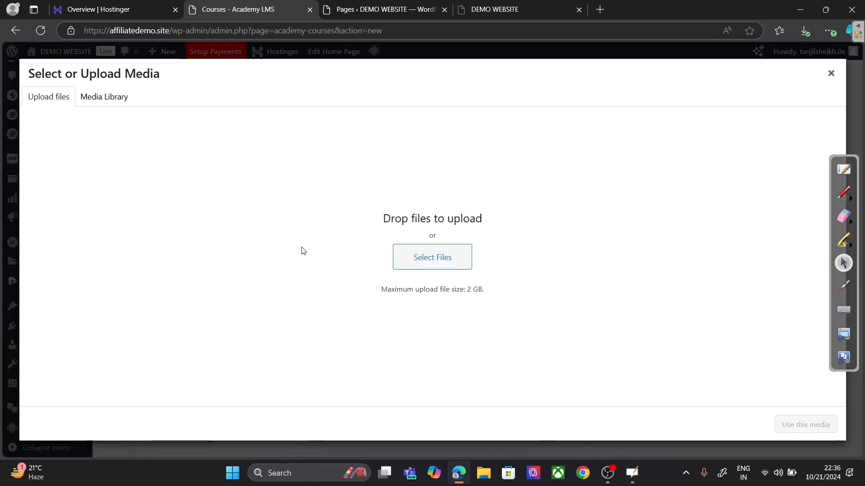
pyautogui.click(430, 260)
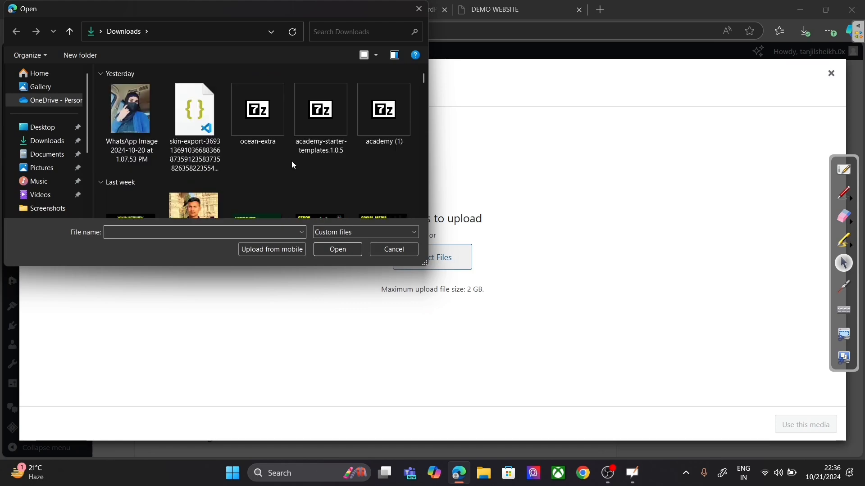
pyautogui.scroll(-3, 284, 167)
pyautogui.scroll(-1, 216, 173)
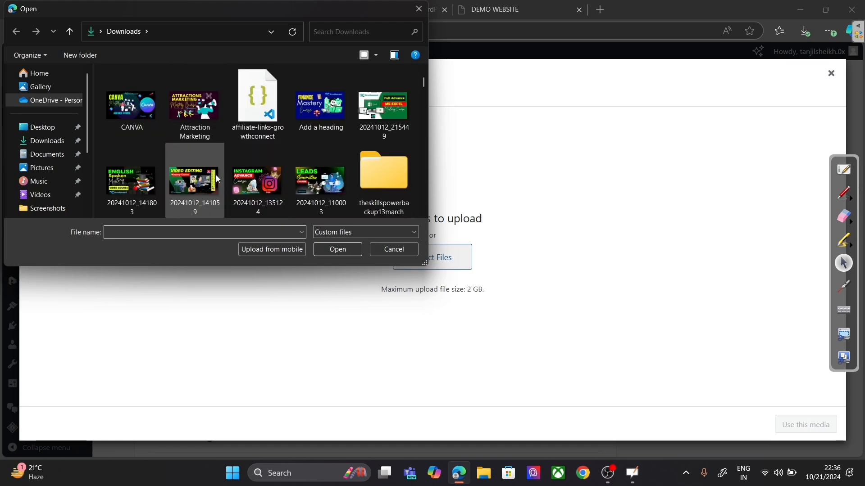
pyautogui.click(188, 108)
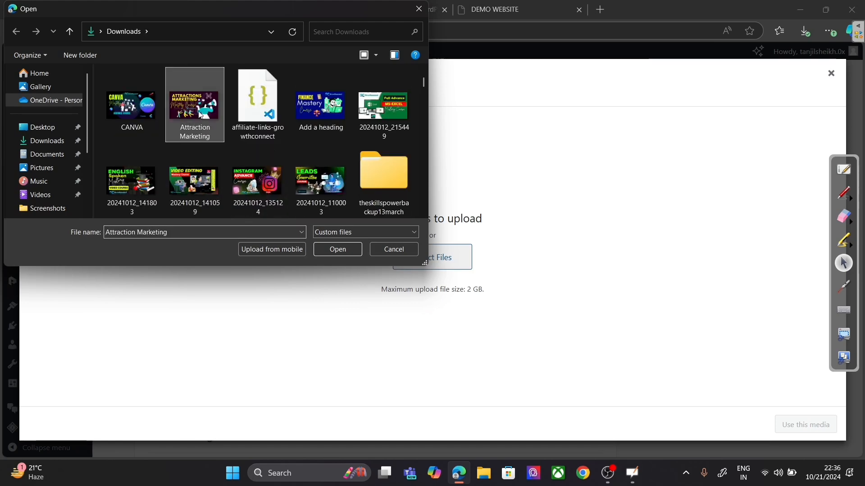
pyautogui.click(337, 250)
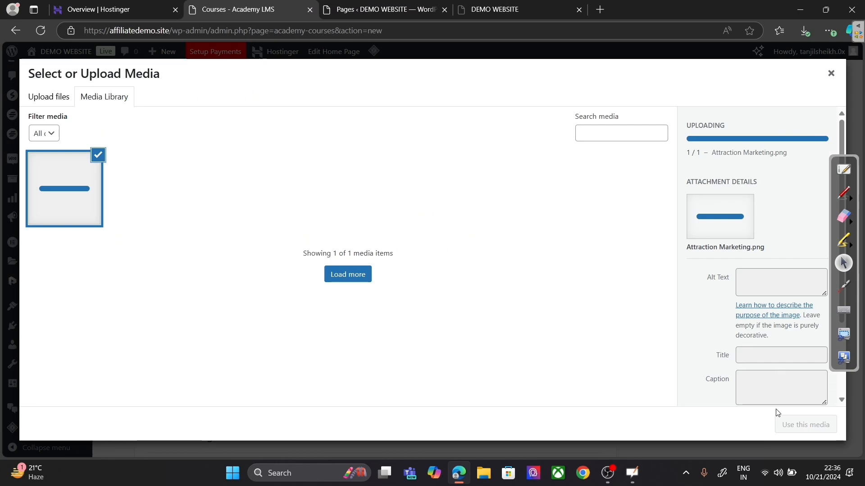
pyautogui.click(801, 424)
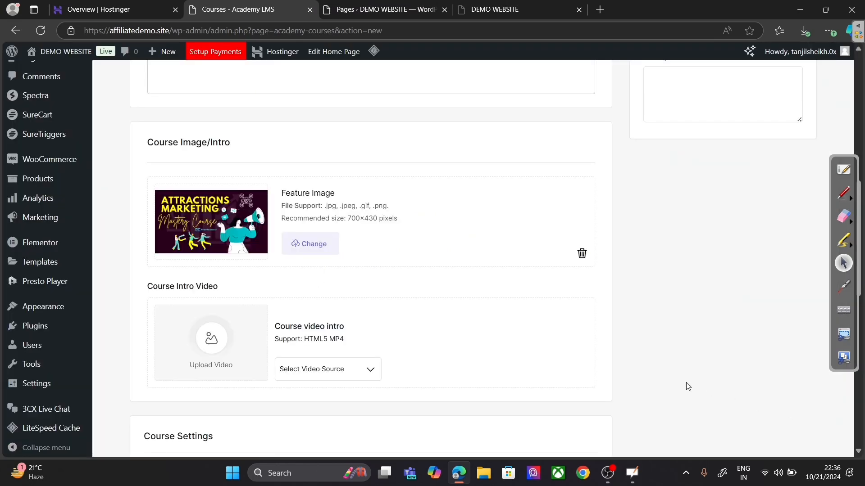
# Step: Set the course duration to 1 hour 10 minutes
pyautogui.scroll(-5, 605, 332)
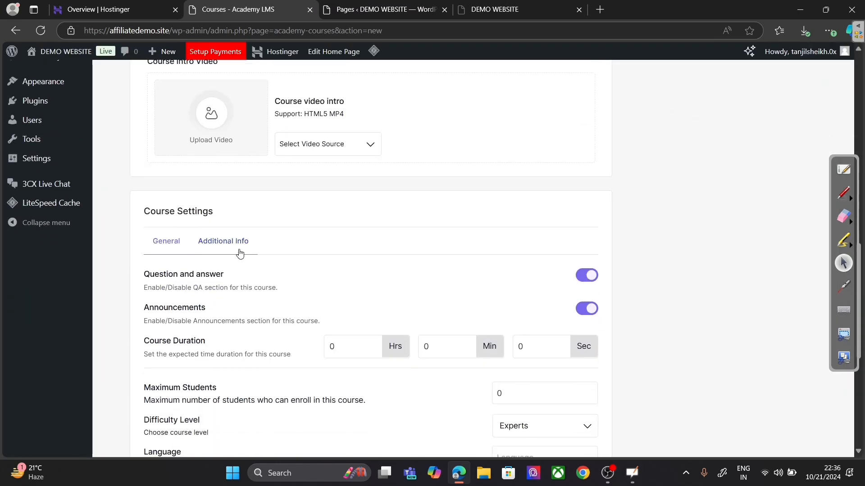
pyautogui.scroll(-3, 240, 254)
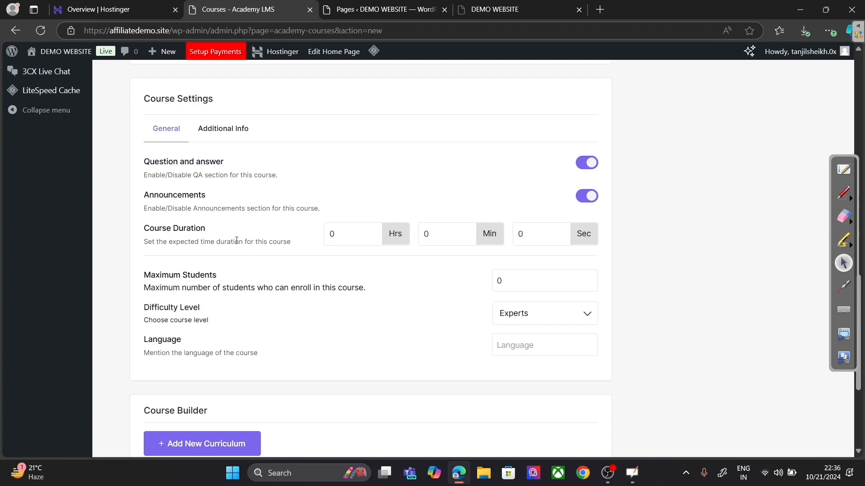
pyautogui.click(372, 235)
pyautogui.click(372, 231)
pyautogui.click(450, 234)
pyautogui.click(466, 232)
# Step: Choose Beginner difficulty and Hindi language, then add a new curriculum section
pyautogui.click(534, 324)
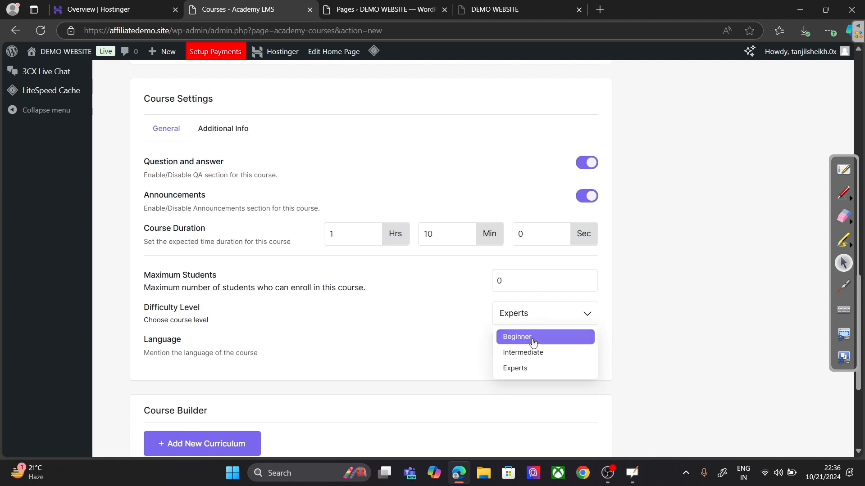
pyautogui.click(533, 338)
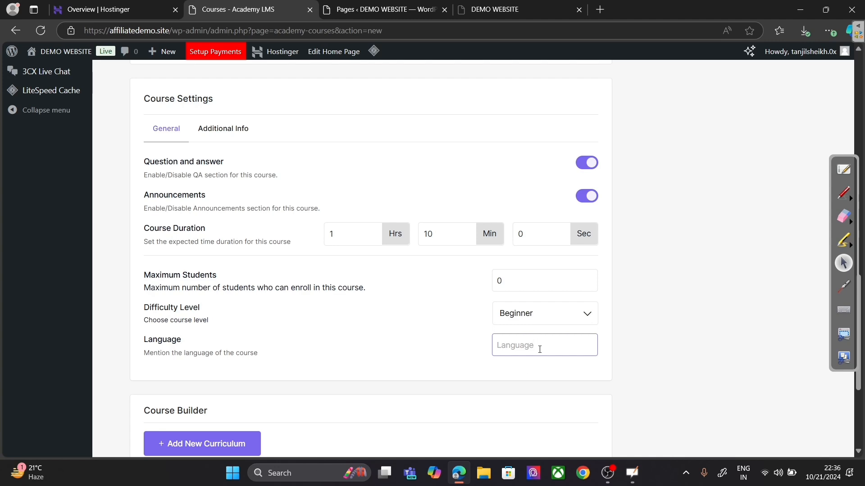
pyautogui.write('Hindi')
pyautogui.scroll(-3, 522, 385)
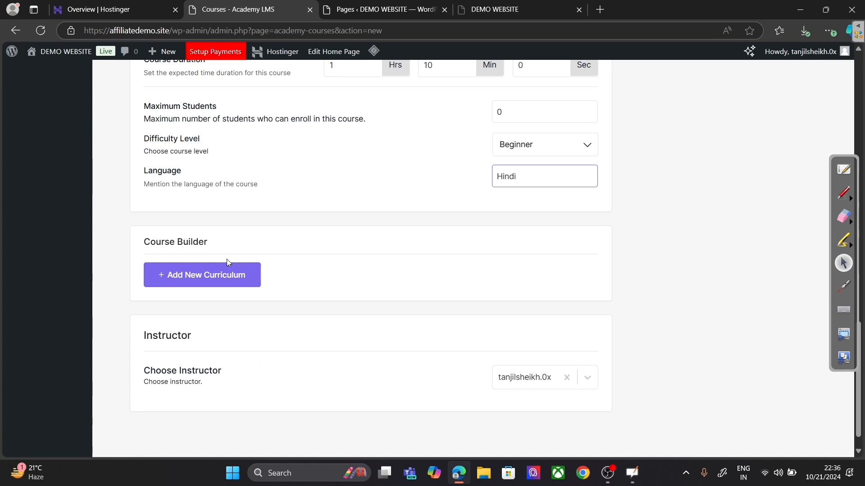
pyautogui.click(226, 282)
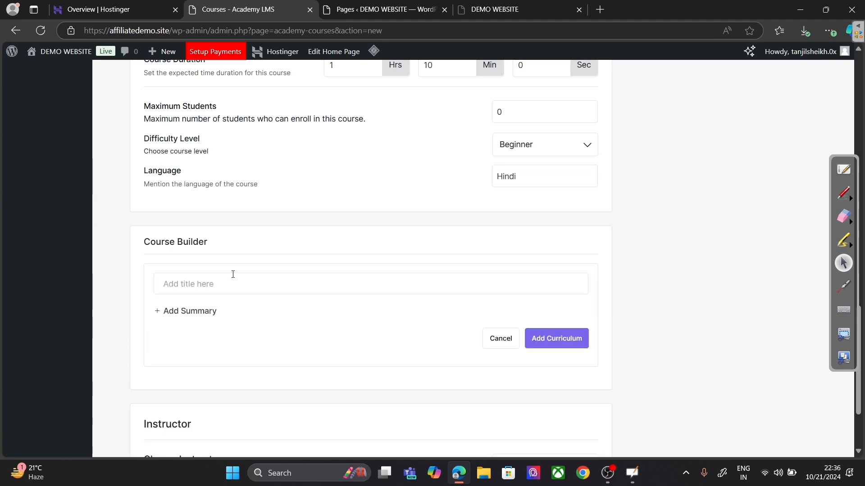
# Step: Create the 'Introduction' curriculum section and bring up its Add Content options
pyautogui.click(268, 286)
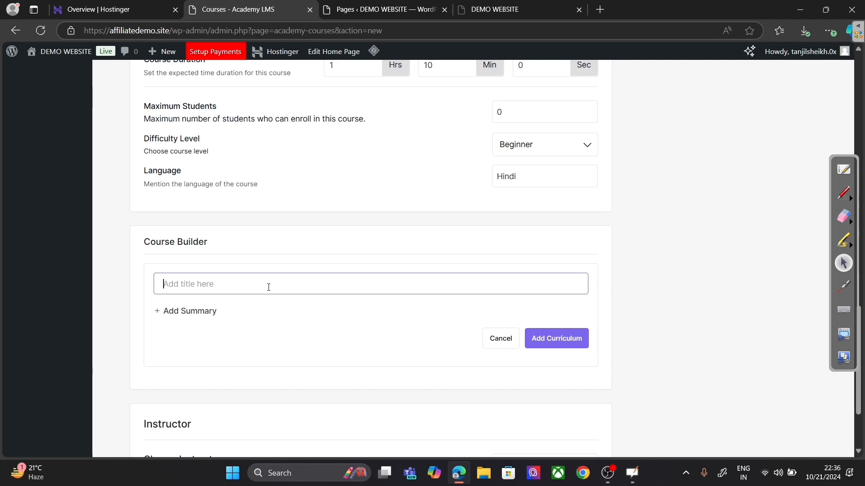
pyautogui.write('Introduction')
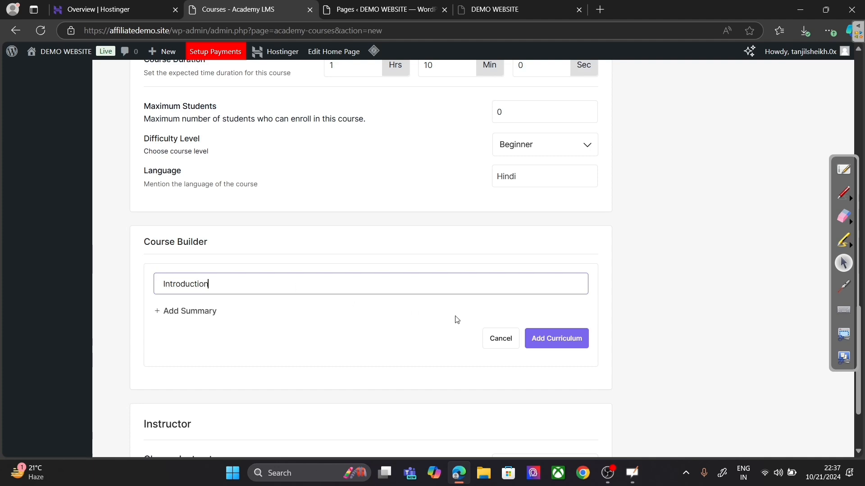
pyautogui.click(544, 341)
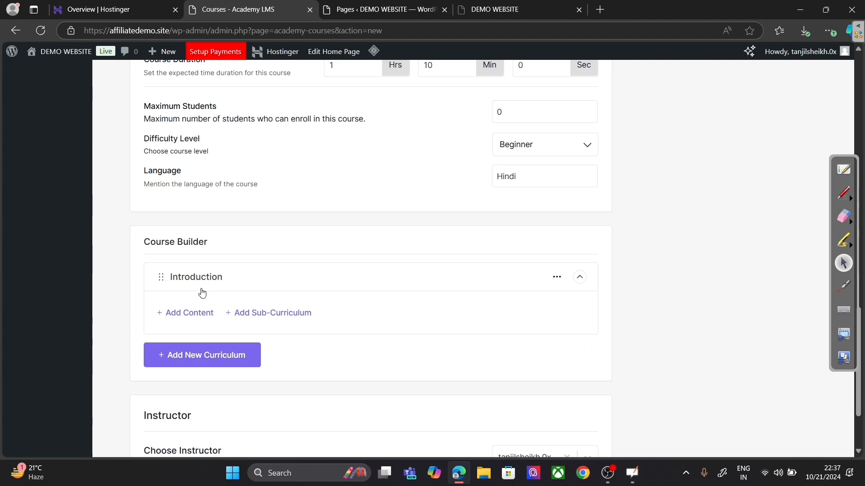
pyautogui.click(183, 313)
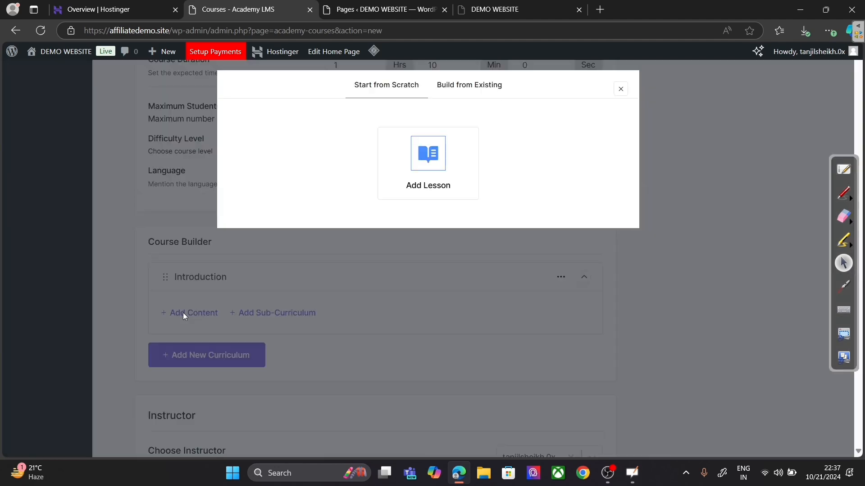
# Step: Create lesson 'About Digital Marketing' with slug about-digital-marketing and Youtube video source
pyautogui.click(426, 166)
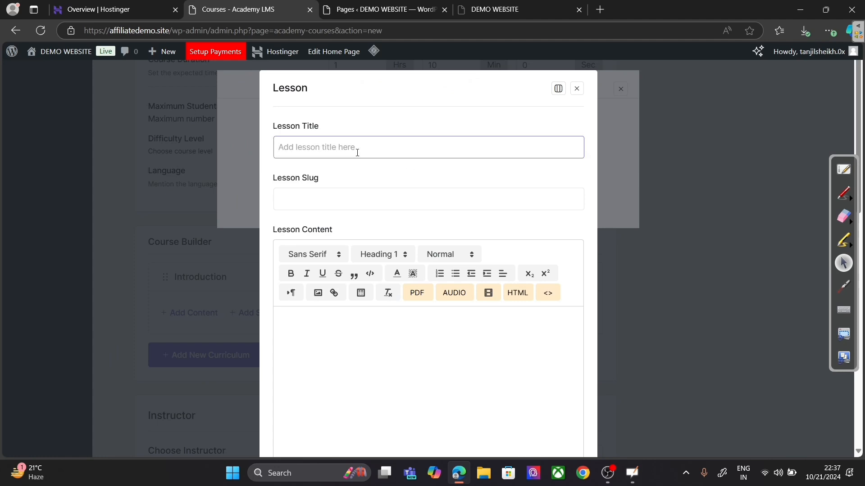
pyautogui.write('About Digital Marketing')
pyautogui.click(403, 198)
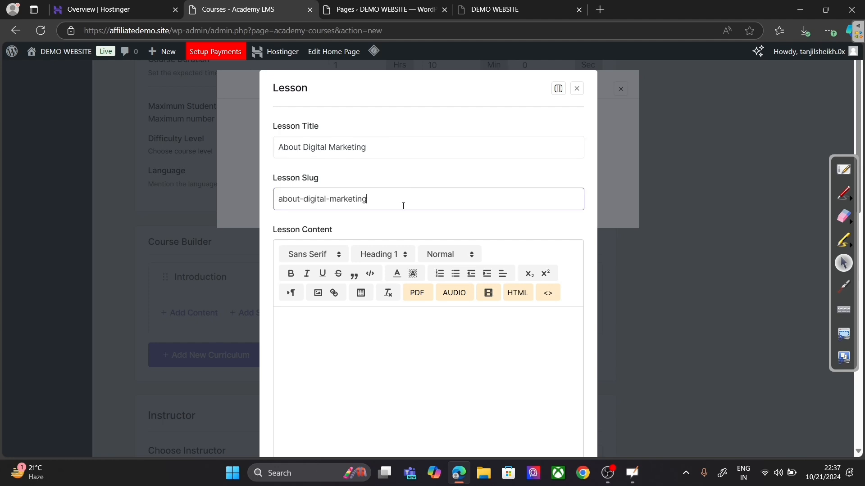
pyautogui.scroll(-5, 440, 348)
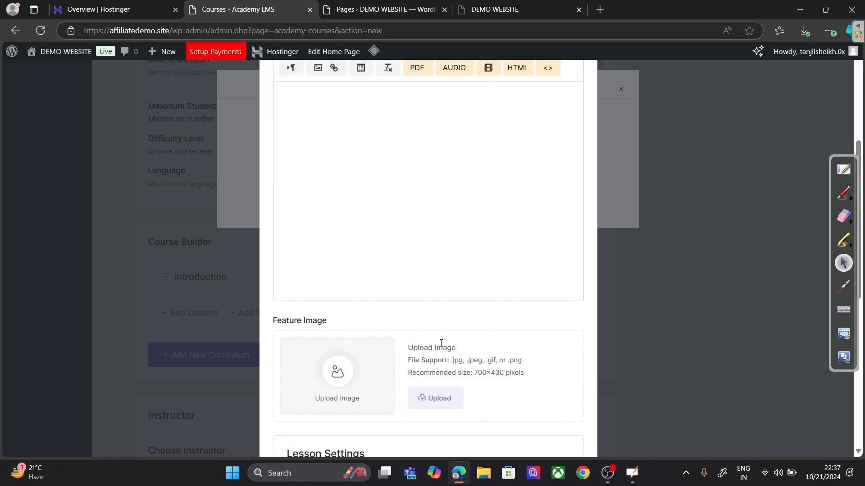
pyautogui.scroll(-3, 440, 346)
pyautogui.scroll(-3, 340, 294)
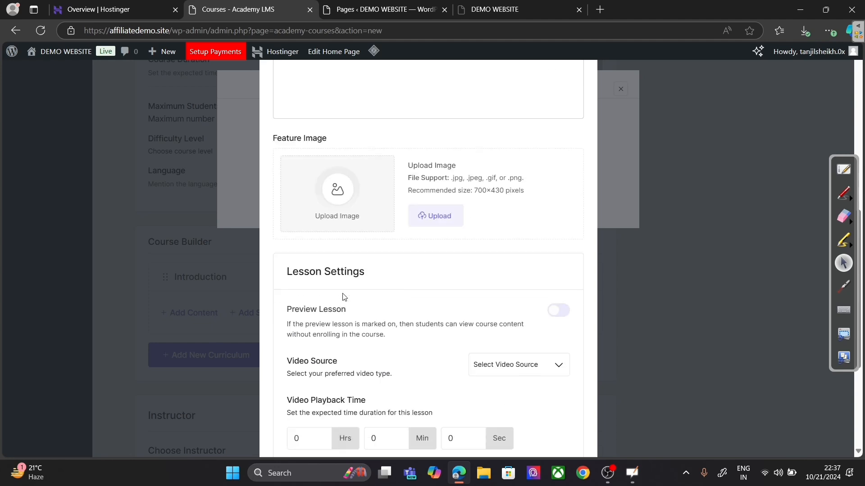
pyautogui.scroll(-3, 347, 293)
pyautogui.click(519, 215)
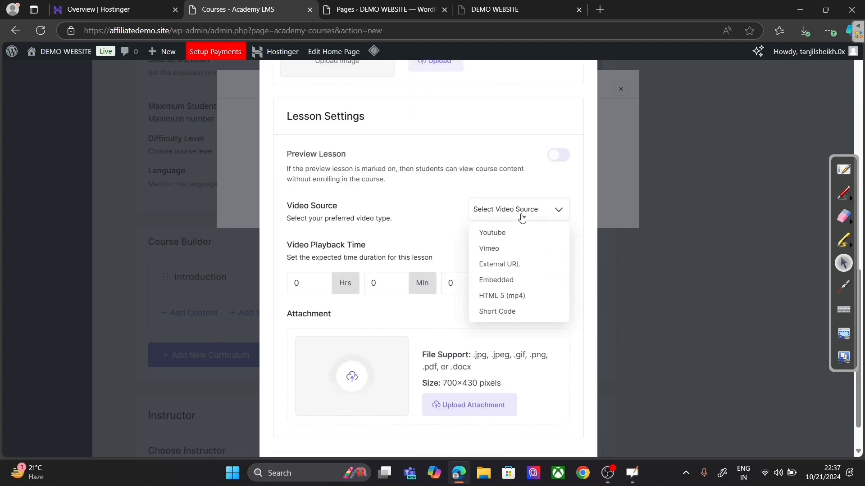
pyautogui.click(517, 233)
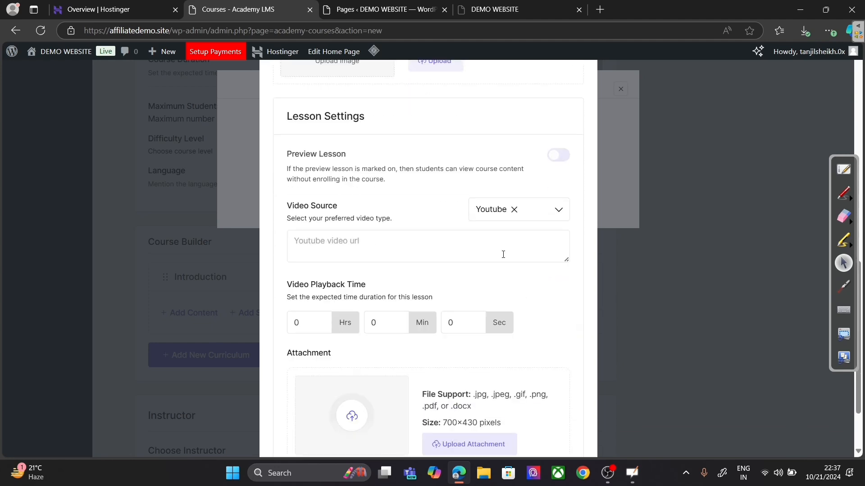
# Step: Open YouTube in a new tab and search for the creator's channel
pyautogui.click(599, 9)
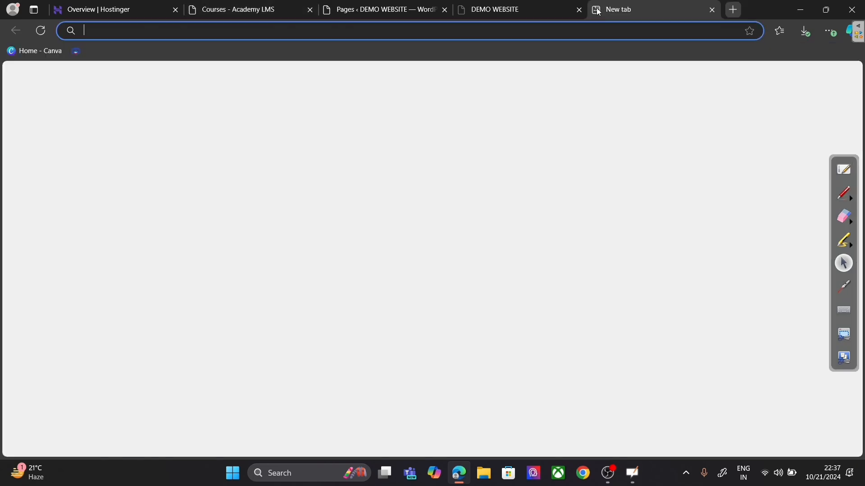
pyautogui.write('you')
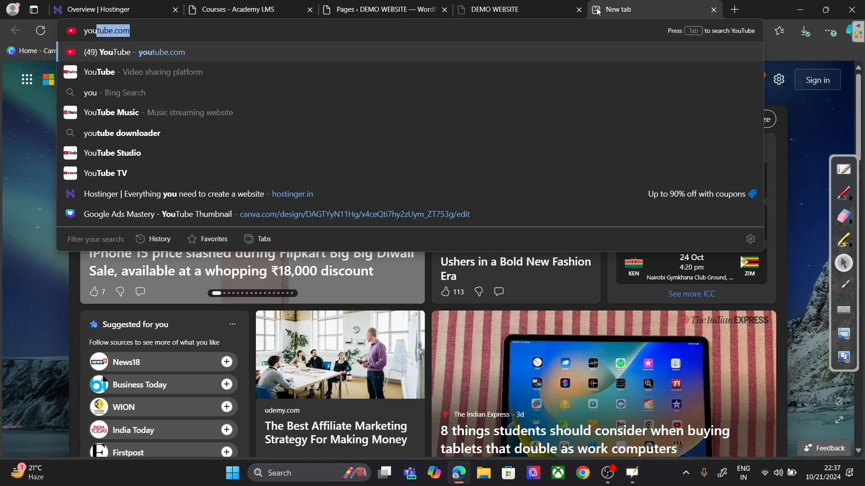
pyautogui.press('Return')
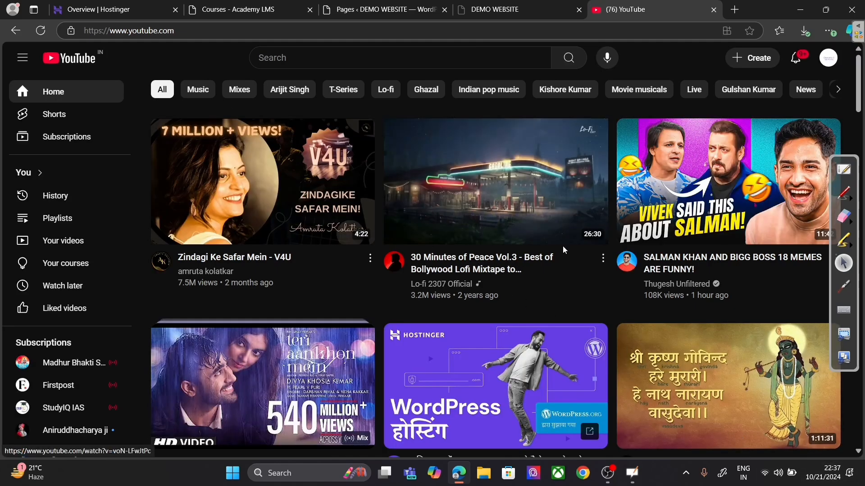
pyautogui.scroll(-3, 579, 248)
pyautogui.scroll(3, 582, 254)
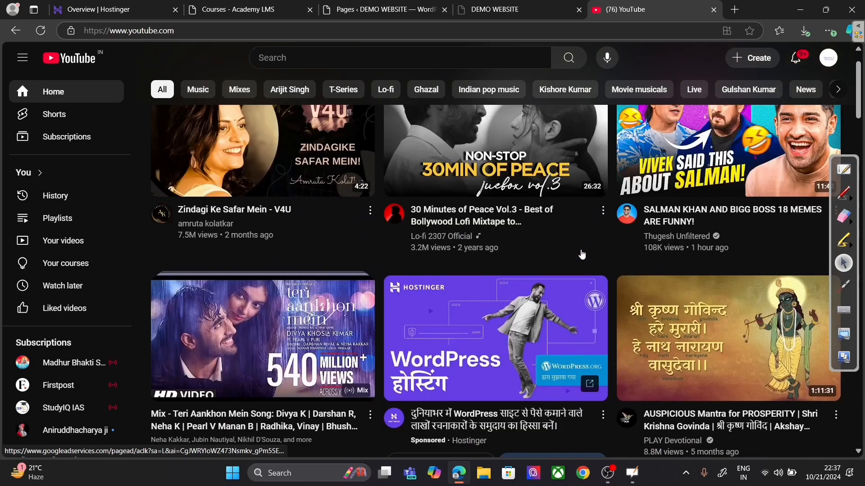
pyautogui.click(411, 56)
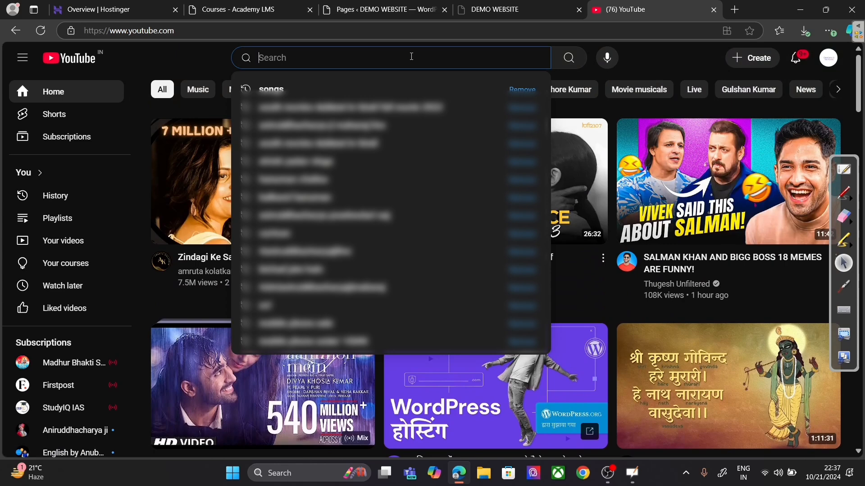
pyautogui.write('ch')
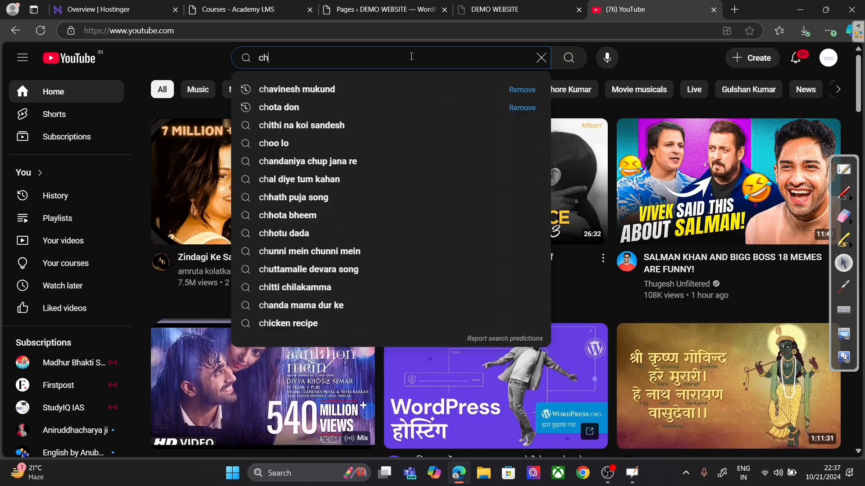
pyautogui.write('av')
pyautogui.click(387, 89)
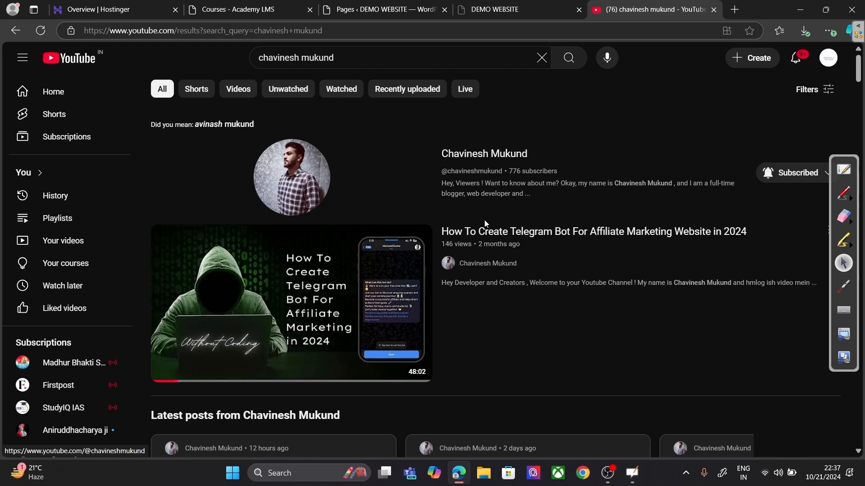
# Step: Copy the Telegram bot video's link and return to the WordPress tab
pyautogui.rightClick(476, 233)
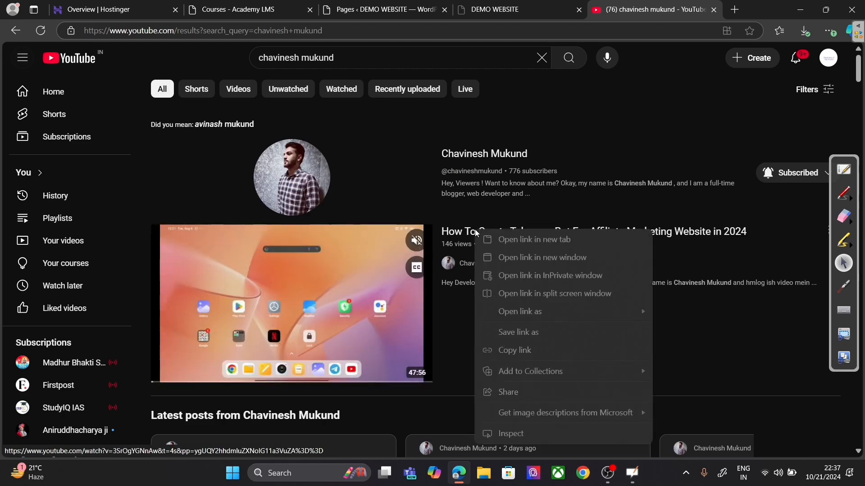
pyautogui.click(513, 351)
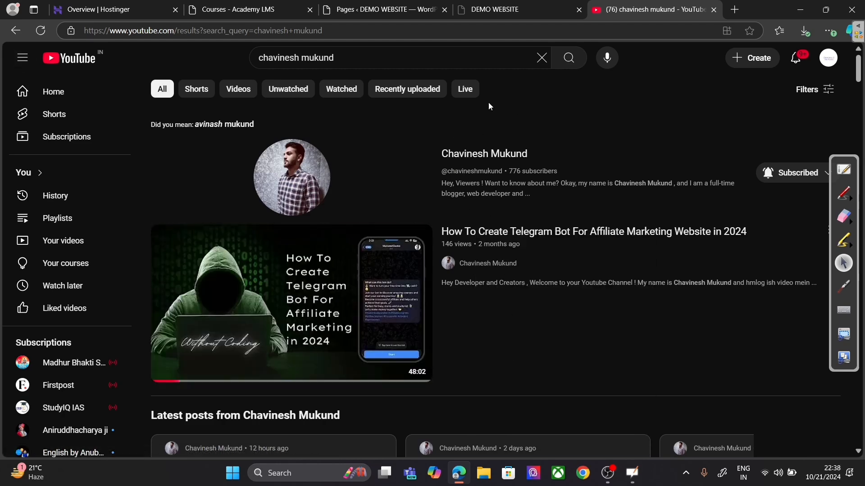
pyautogui.click(366, 6)
# Step: Paste the YouTube link into the lesson and add it to the Introduction topic
pyautogui.click(223, 13)
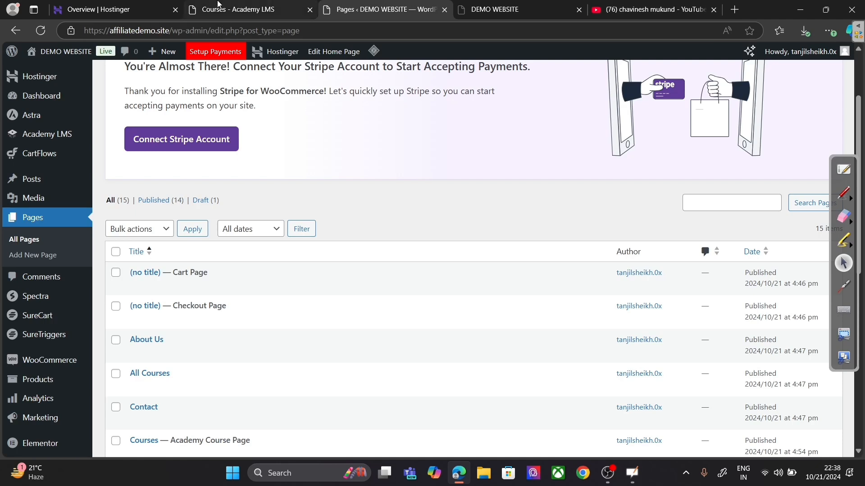
pyautogui.click(386, 255)
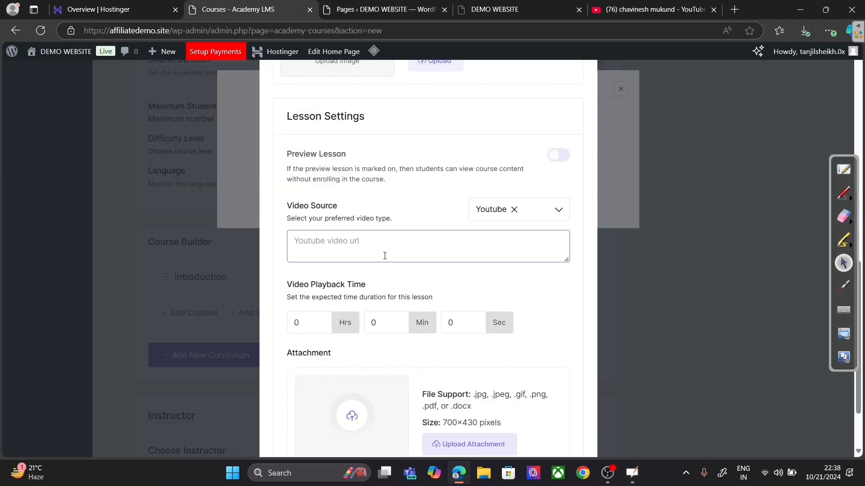
pyautogui.write('https://www.youtube.com/watch?v=3SrOgYGNnAw&t=4s&pp=ygUQY2hhdmluZXNoIG11a3VuZA%3D%3D')
pyautogui.scroll(-2, 532, 323)
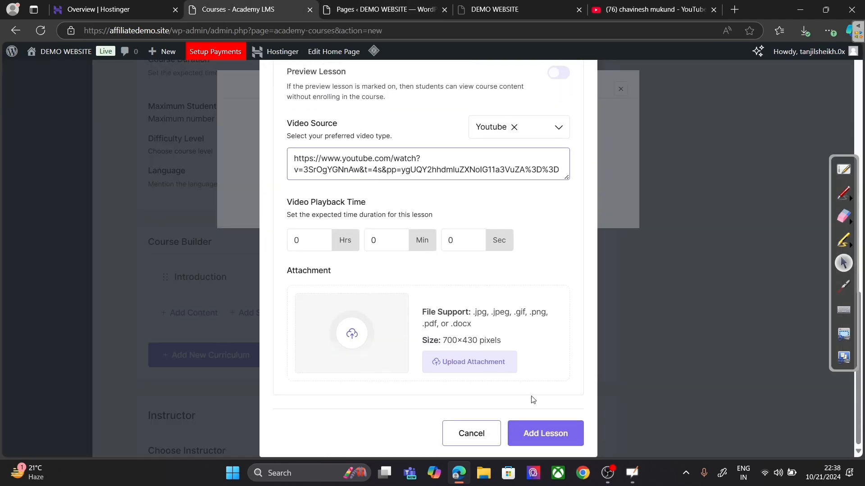
pyautogui.click(534, 433)
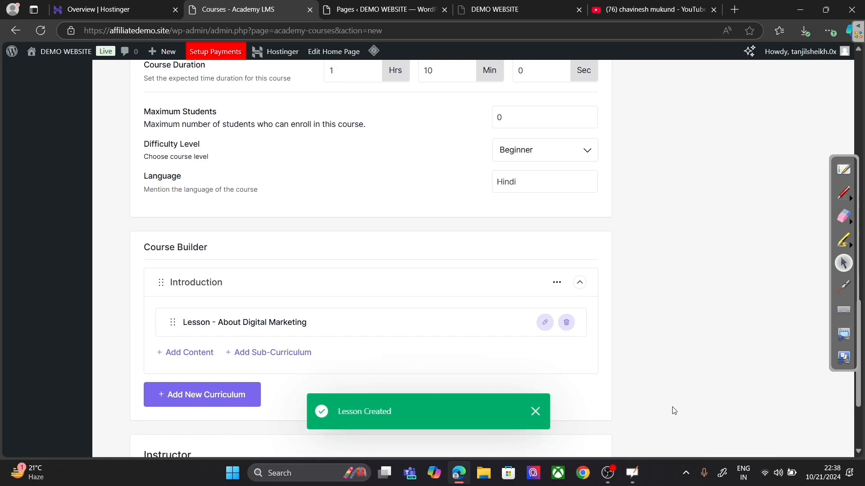
# Step: Publish the Digital Marketing course and go to All Courses
pyautogui.scroll(15, 671, 409)
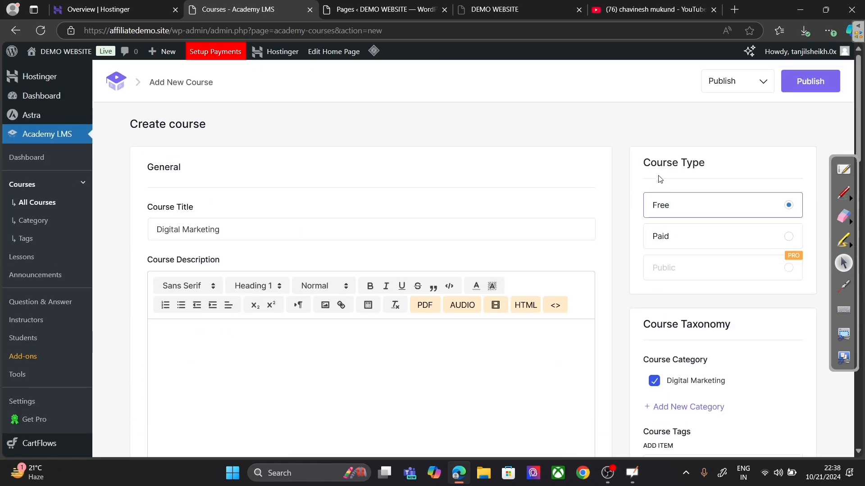
pyautogui.click(810, 82)
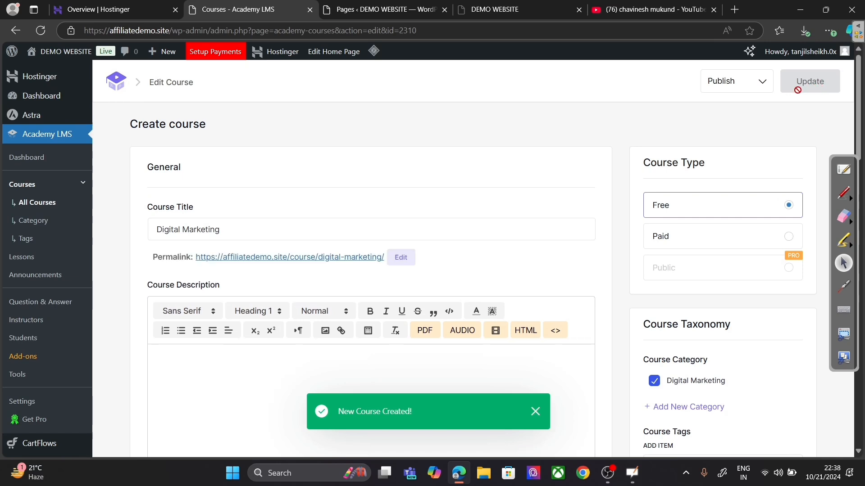
pyautogui.click(43, 189)
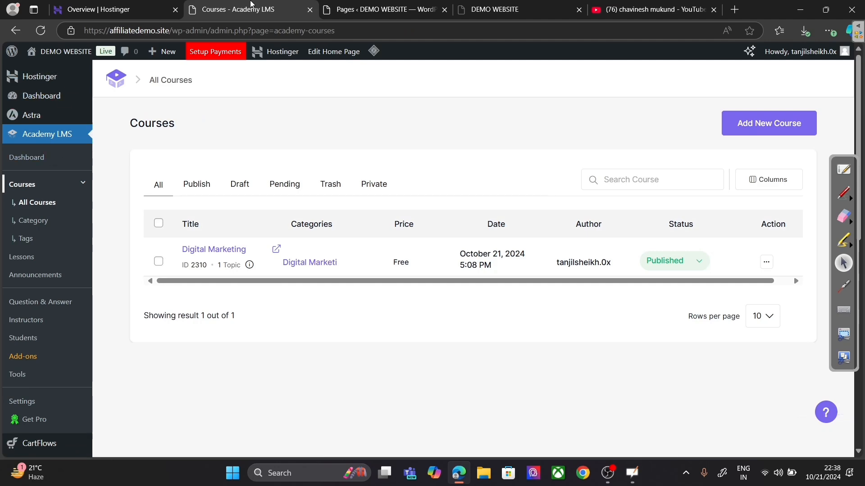
# Step: Open the live Courses page in a new tab from the Pages list, then return to Pages
pyautogui.click(338, 9)
pyautogui.scroll(-3, 209, 228)
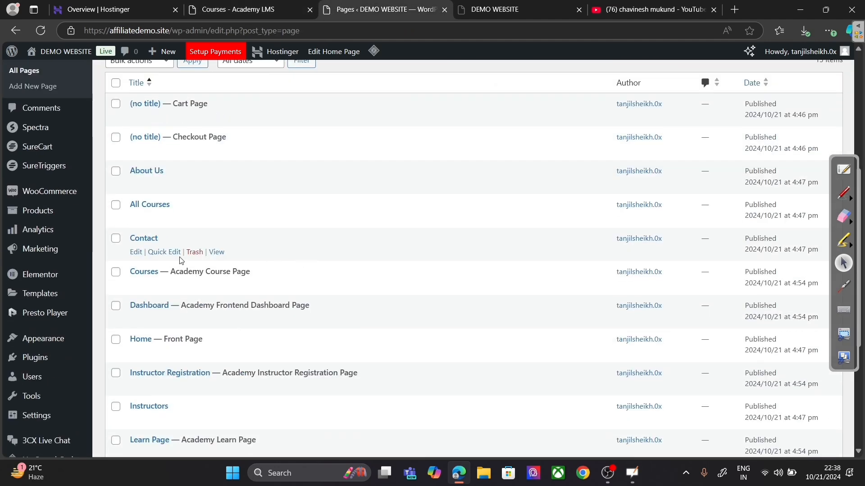
pyautogui.rightClick(214, 286)
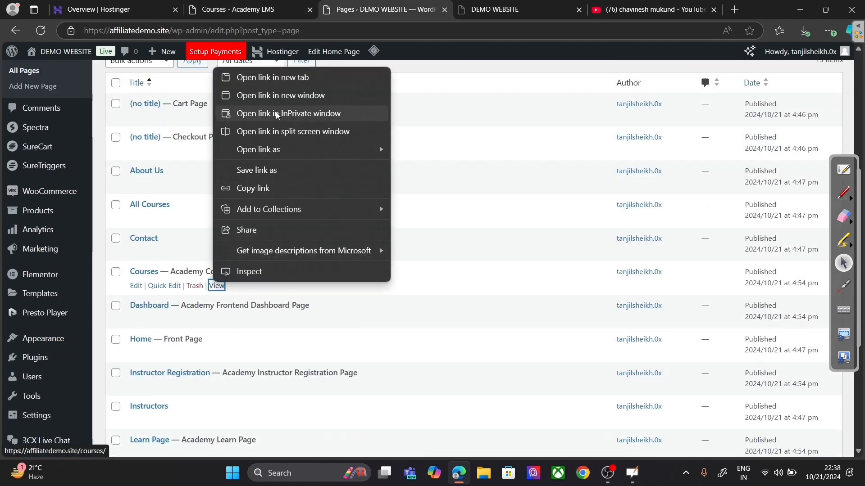
pyautogui.click(282, 78)
pyautogui.click(438, 6)
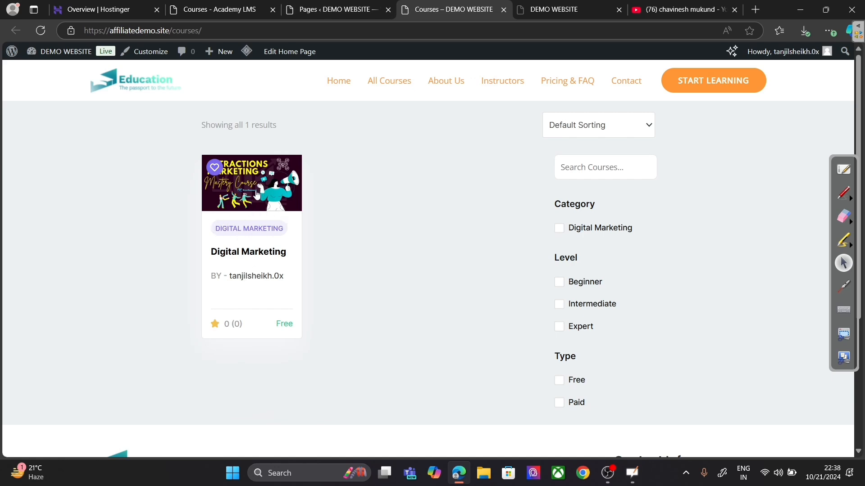
pyautogui.click(329, 5)
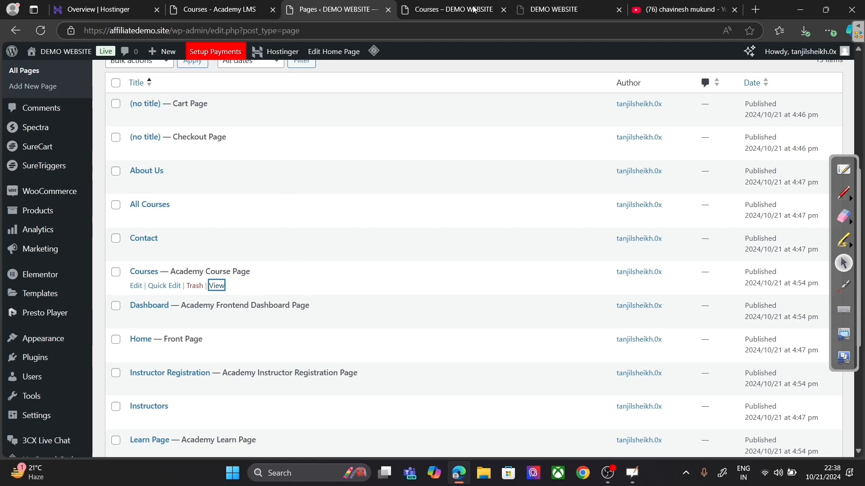
pyautogui.scroll(3, 53, 181)
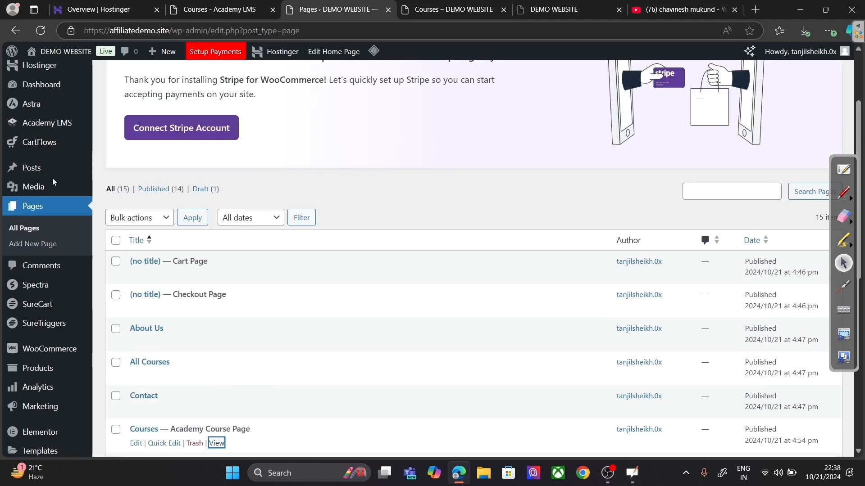
pyautogui.scroll(1, 52, 177)
pyautogui.moveTo(47, 134)
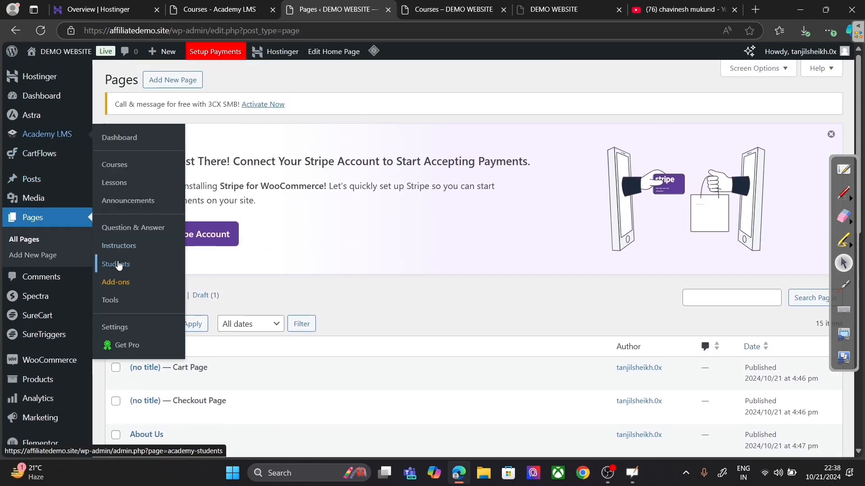
# Step: Open the Academy LMS Course Page settings and compare them with the live Courses page
pyautogui.click(121, 327)
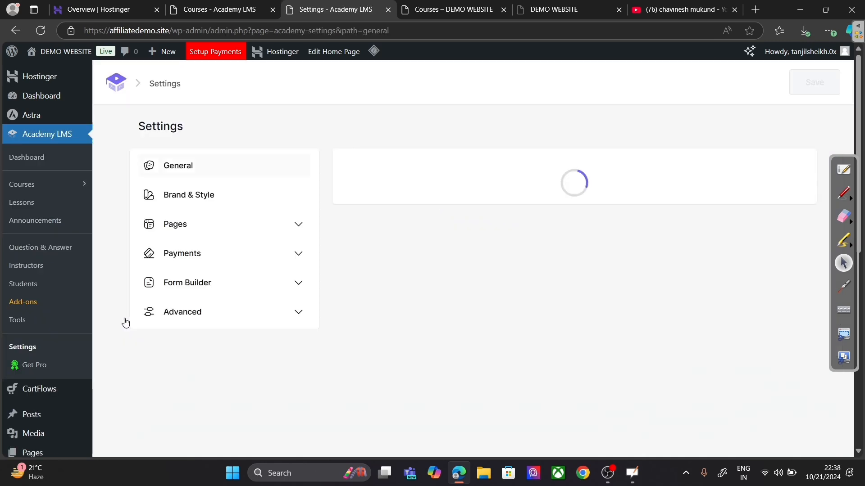
pyautogui.click(185, 225)
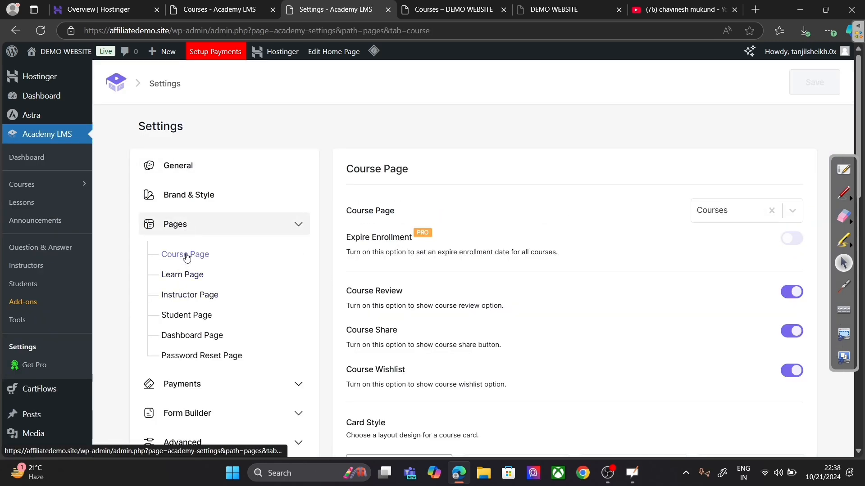
pyautogui.scroll(-3, 424, 245)
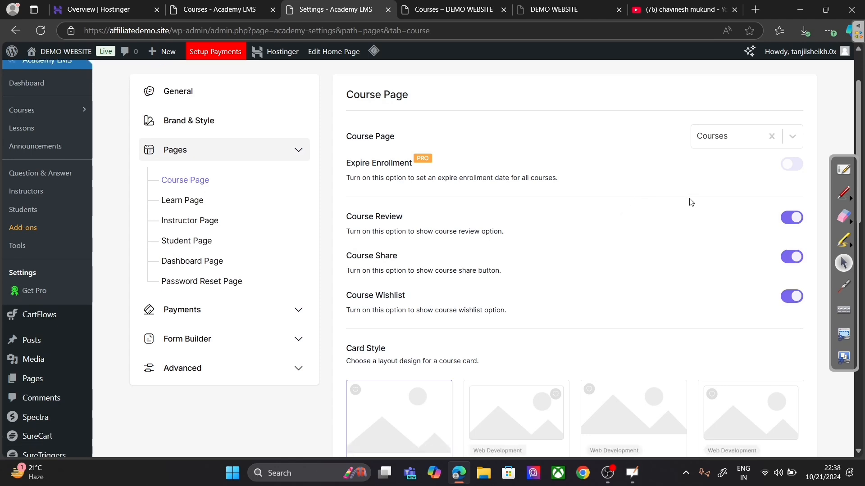
pyautogui.click(447, 9)
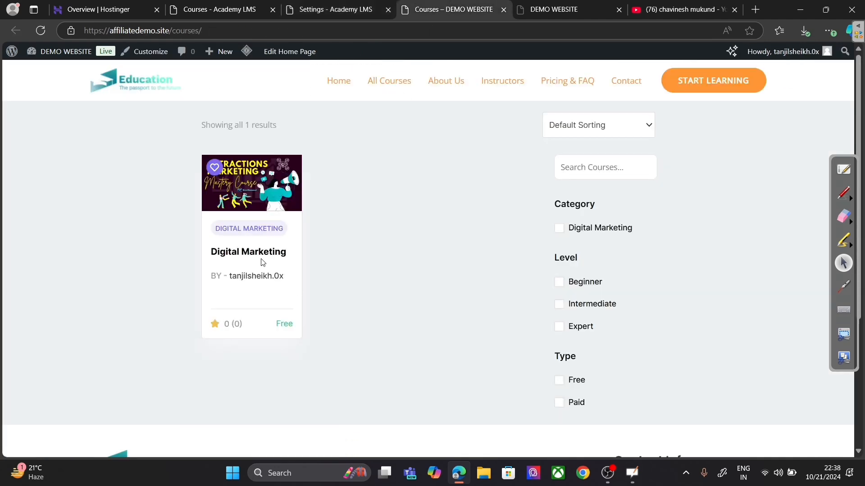
pyautogui.click(335, 9)
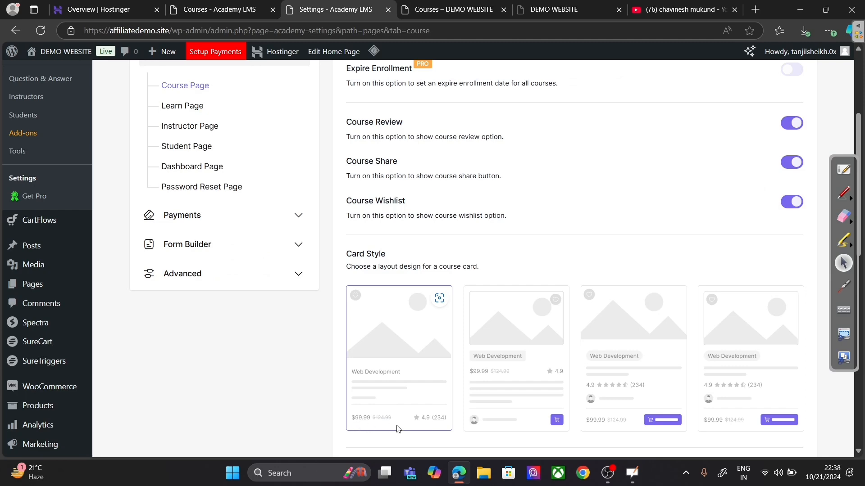
pyautogui.click(445, 9)
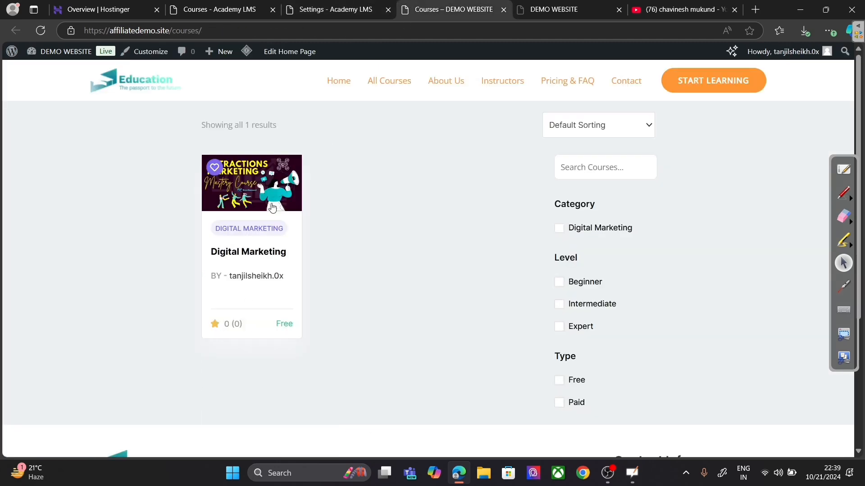
pyautogui.click(351, 6)
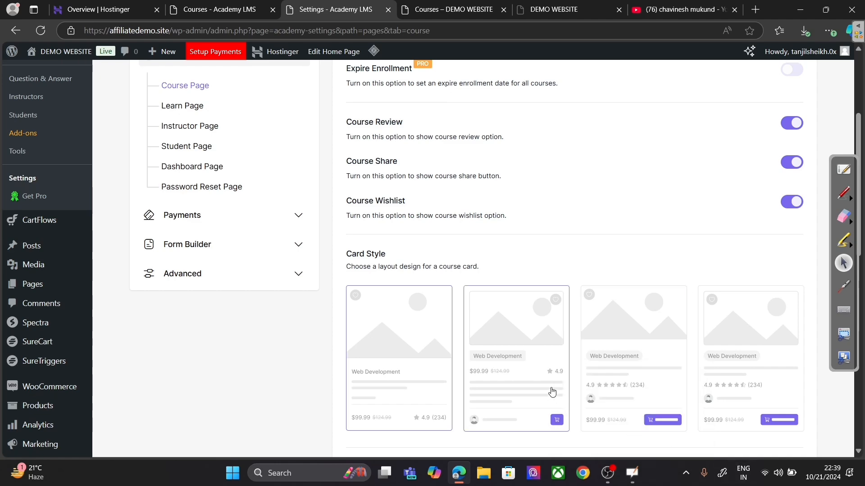
# Step: Choose the third course card layout, save it, and reload the live Courses page
pyautogui.click(614, 377)
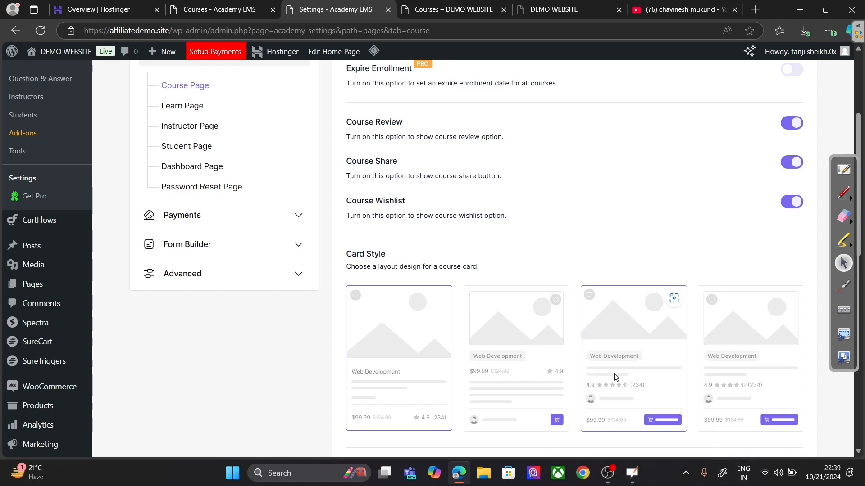
pyautogui.scroll(-8, 814, 362)
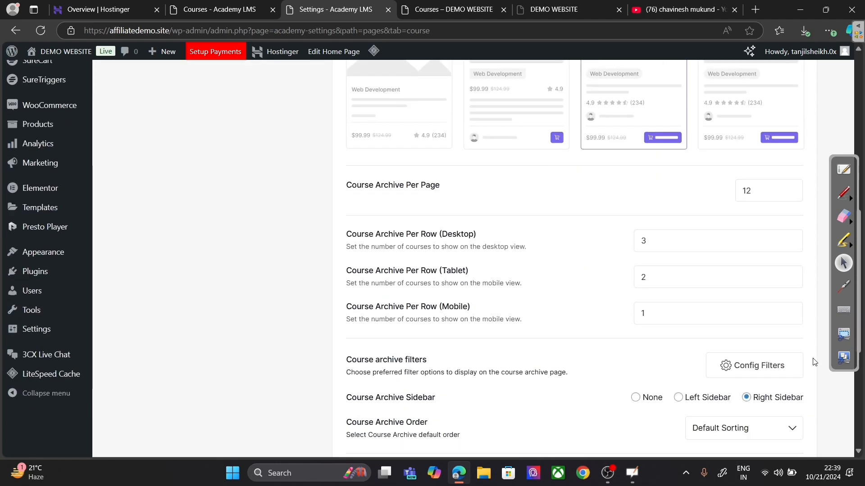
pyautogui.scroll(10, 813, 361)
pyautogui.scroll(2, 813, 360)
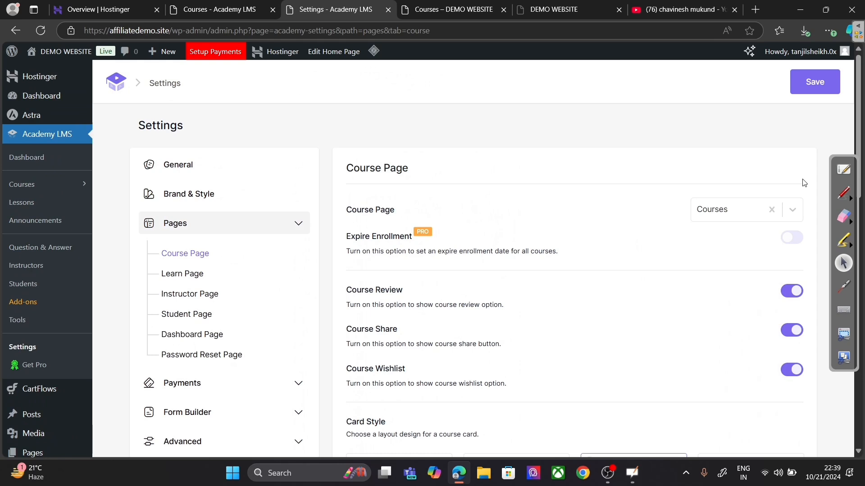
pyautogui.click(806, 85)
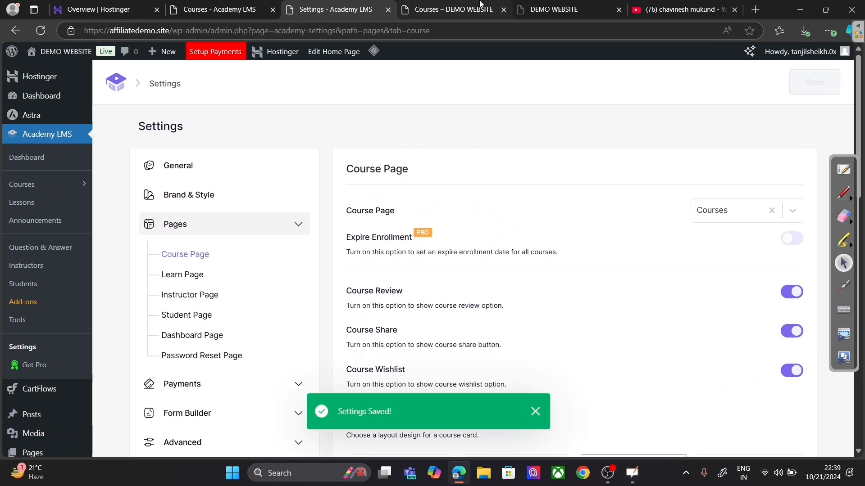
pyautogui.click(450, 9)
pyautogui.click(40, 31)
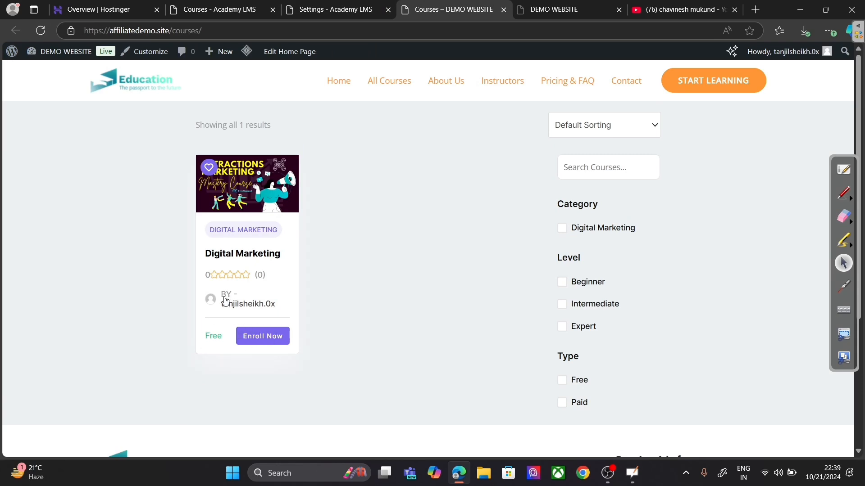
# Step: Set Course Archive Per Row (Desktop) to 2, save, and check the live Courses page
pyautogui.click(340, 6)
pyautogui.scroll(-10, 570, 272)
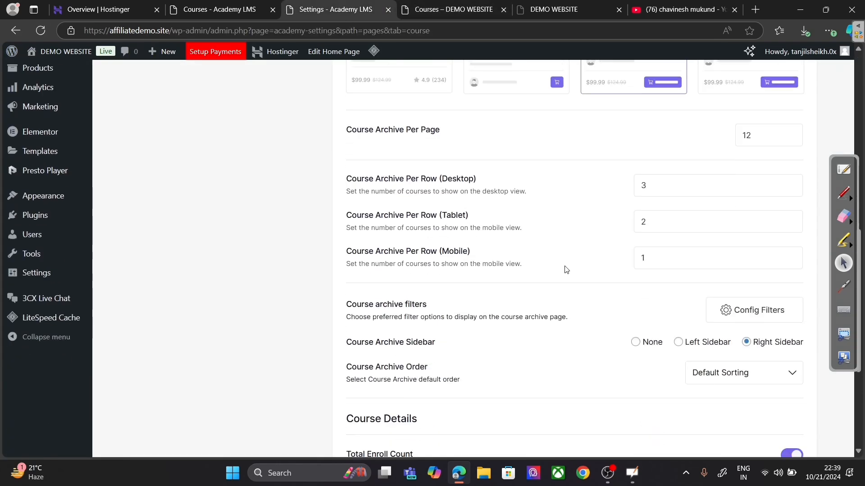
pyautogui.click(791, 184)
pyautogui.click(791, 188)
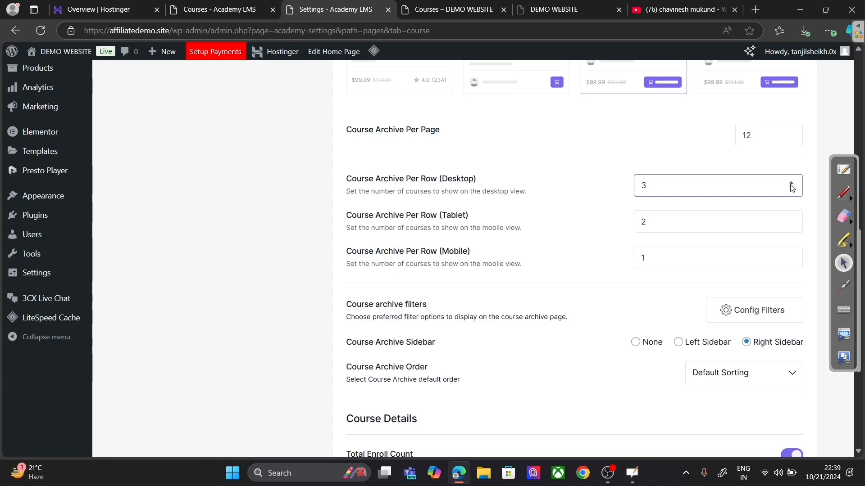
pyautogui.click(791, 189)
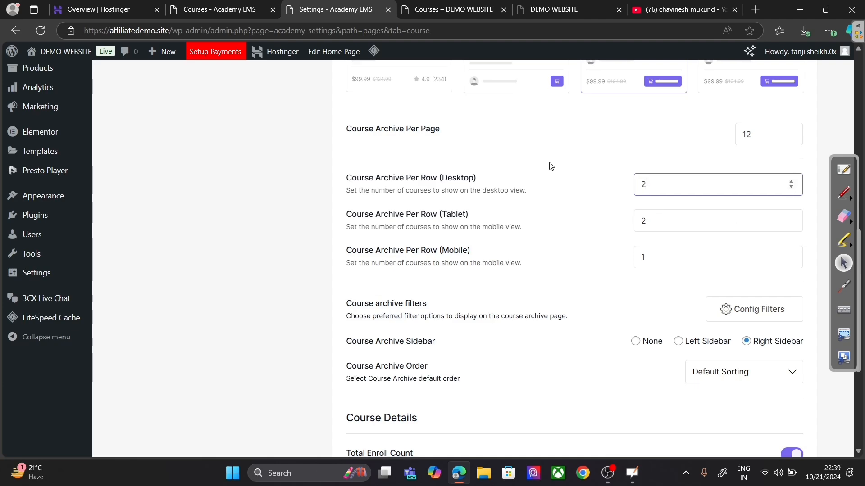
pyautogui.scroll(10, 585, 225)
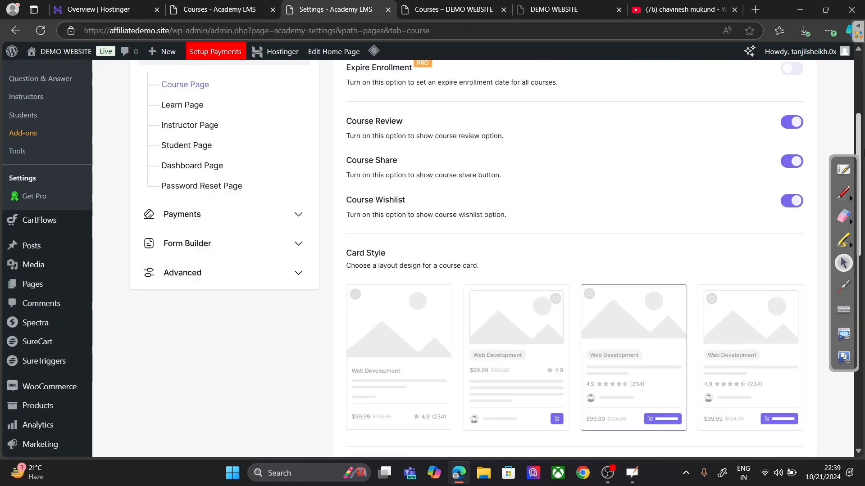
pyautogui.click(806, 82)
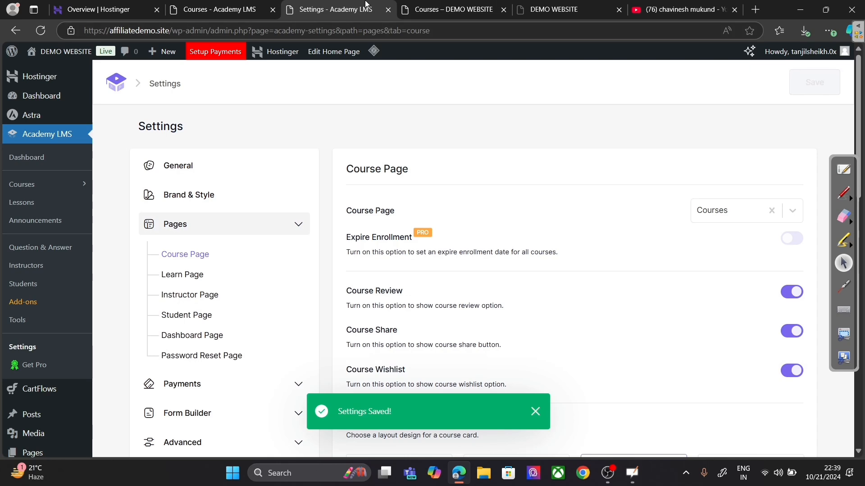
pyautogui.click(430, 8)
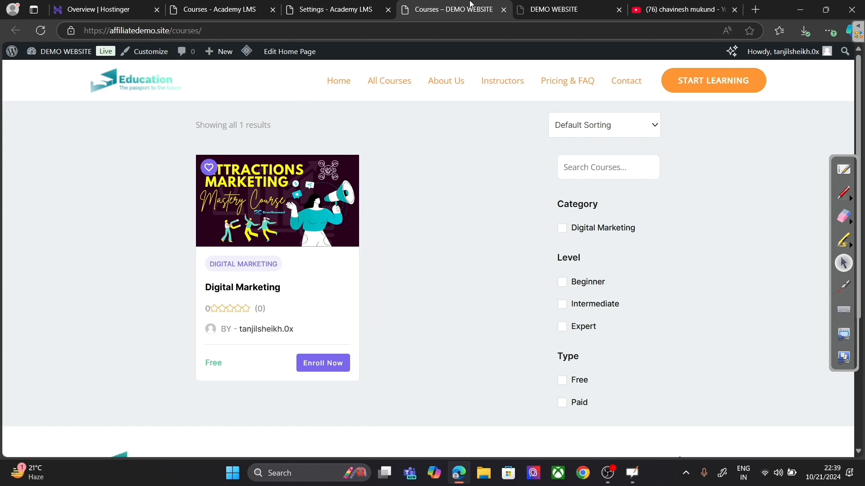
pyautogui.click(336, 9)
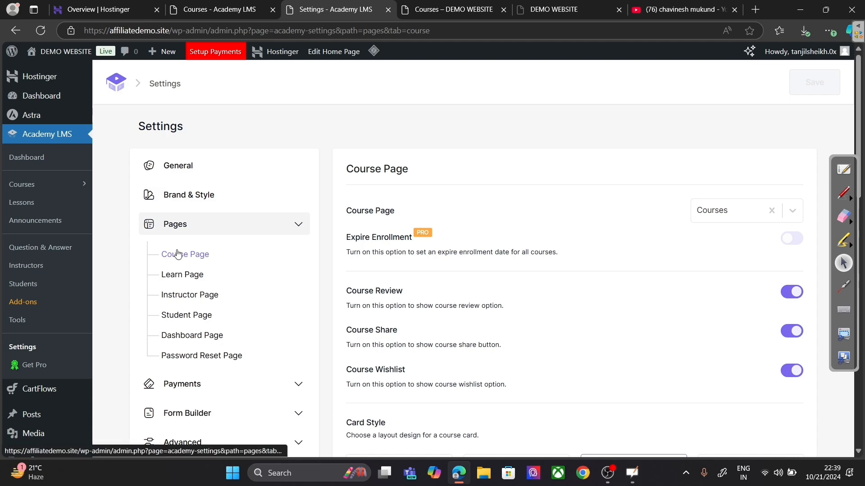
# Step: Enroll in and start the Digital Marketing course, then play its lesson video muted
pyautogui.click(177, 276)
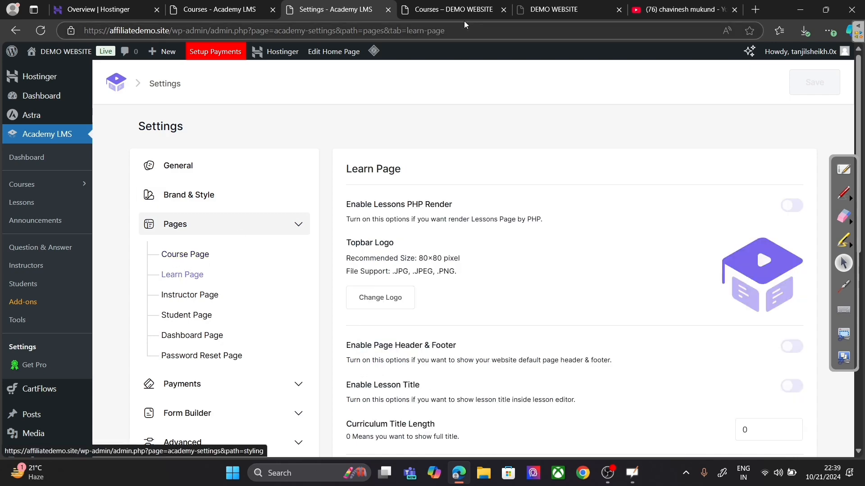
pyautogui.click(460, 6)
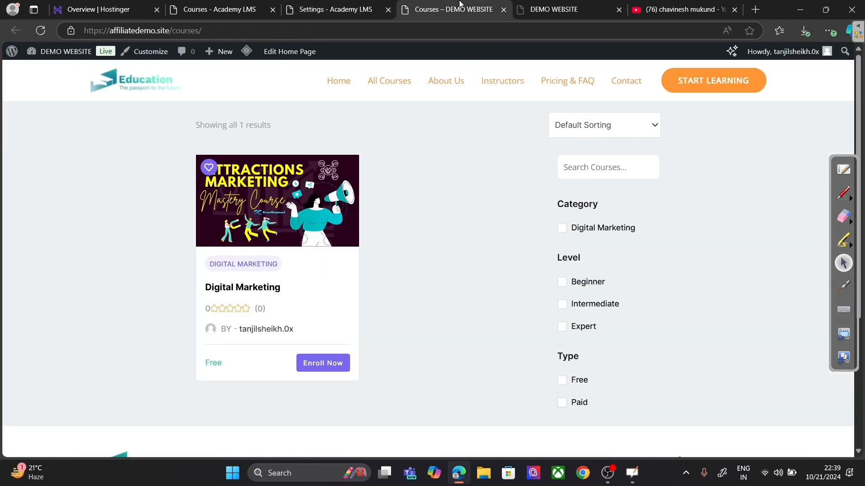
pyautogui.click(311, 363)
pyautogui.click(318, 366)
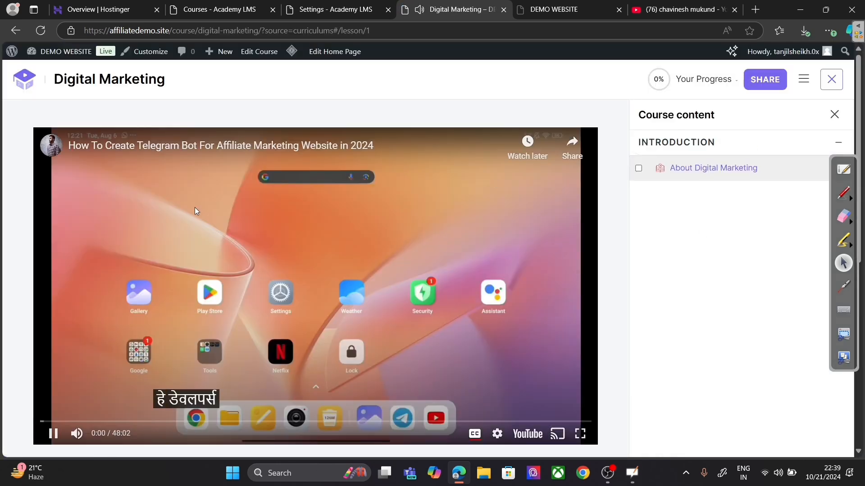
pyautogui.click(195, 212)
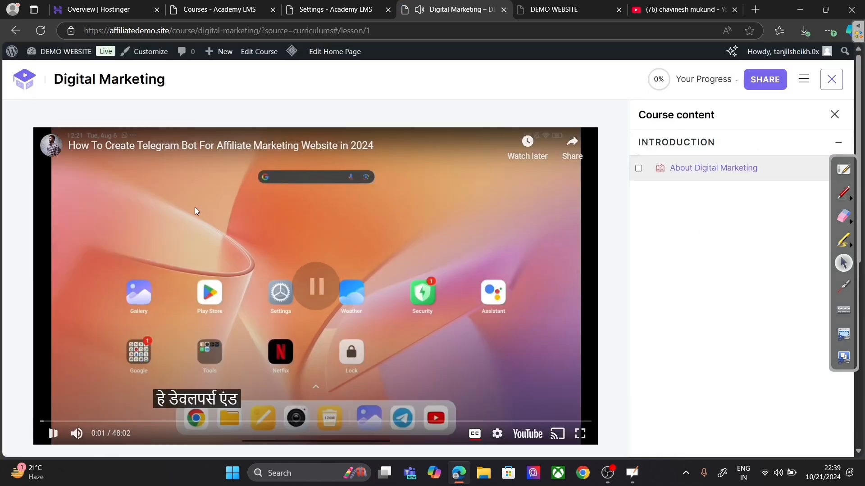
pyautogui.click(77, 434)
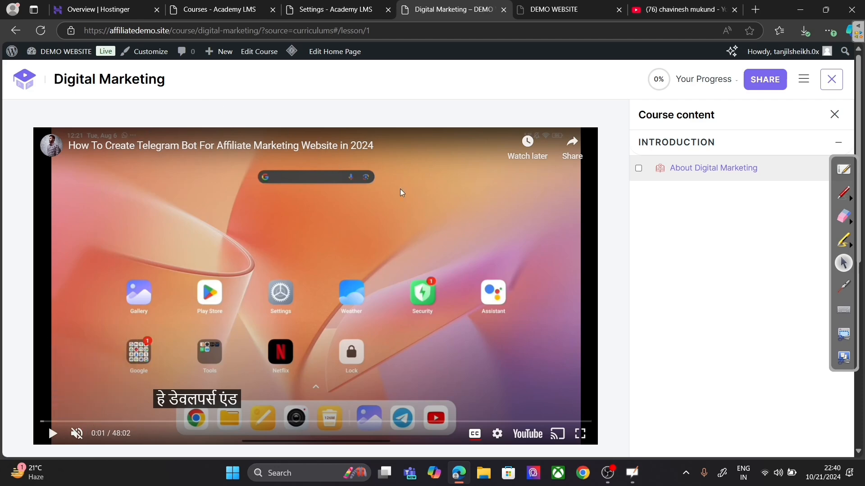
pyautogui.scroll(-8, 758, 245)
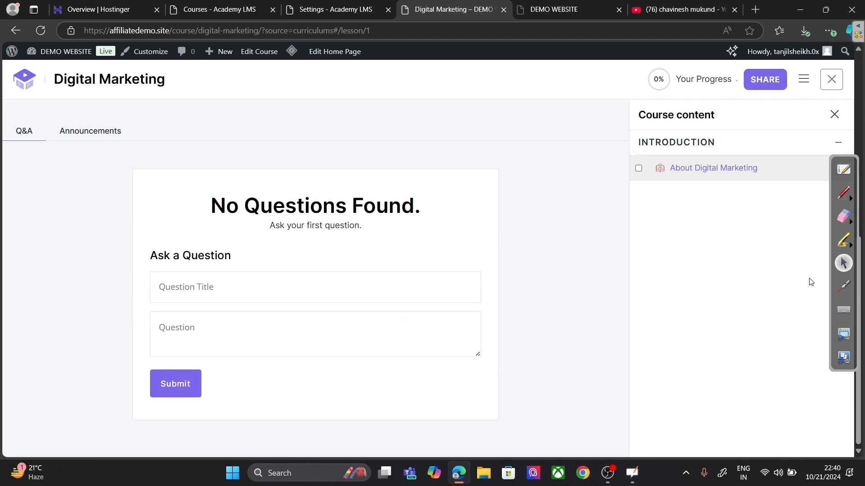
pyautogui.scroll(8, 806, 279)
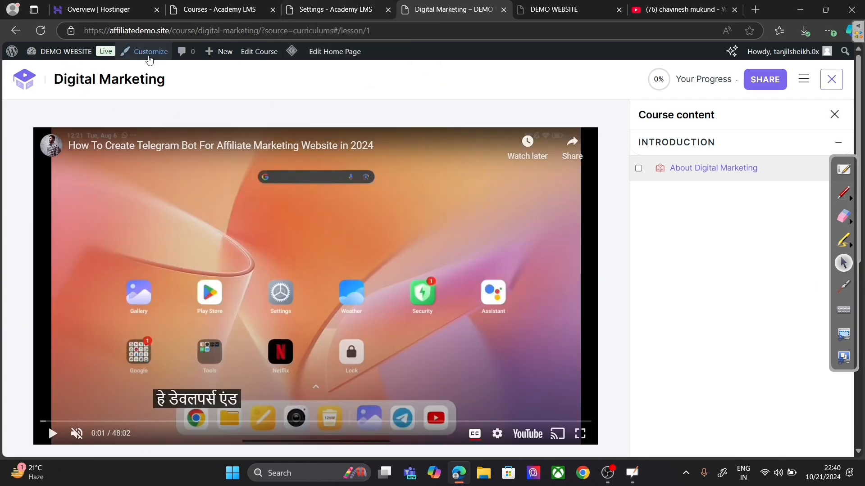
# Step: Go back to the Courses listing, start Digital Marketing again, and pause the video
pyautogui.click(25, 32)
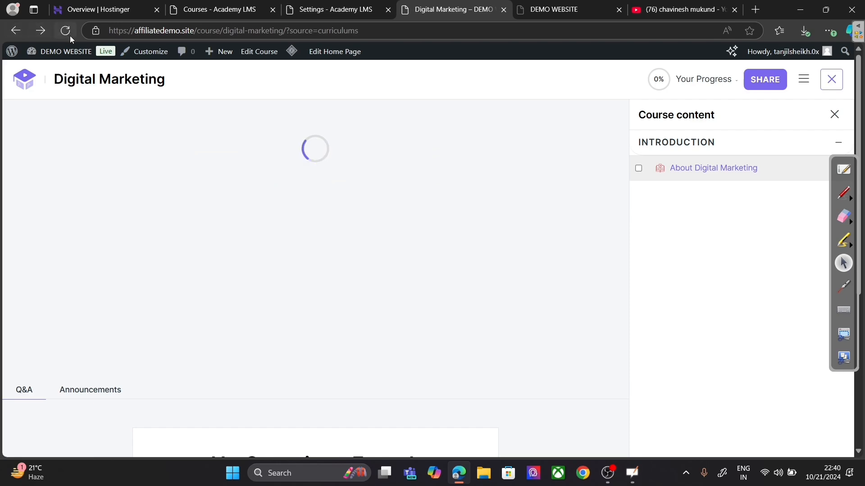
pyautogui.click(18, 33)
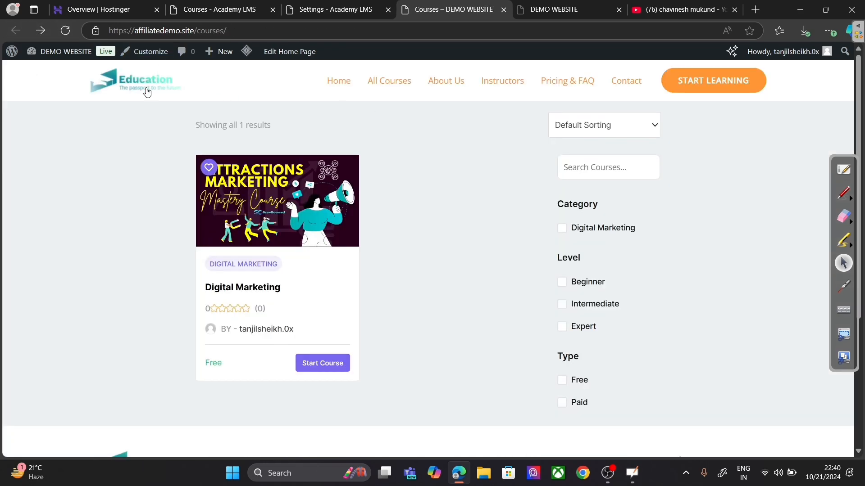
pyautogui.scroll(-5, 398, 238)
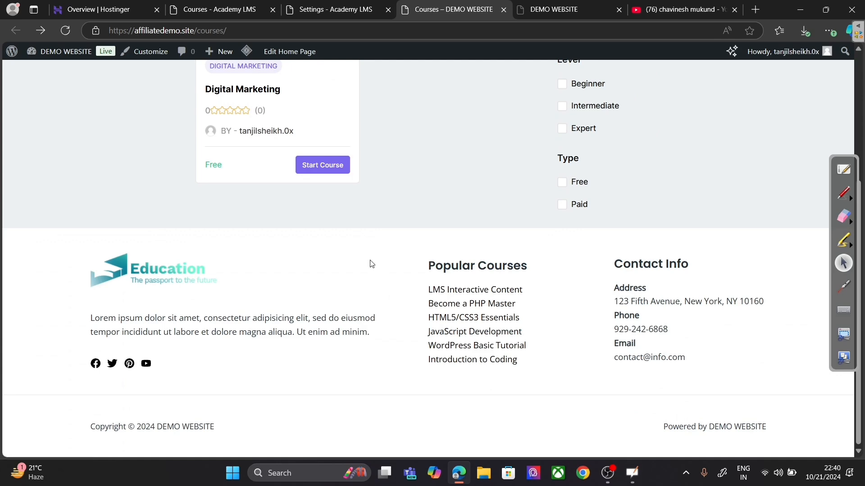
pyautogui.scroll(10, 372, 264)
pyautogui.click(308, 367)
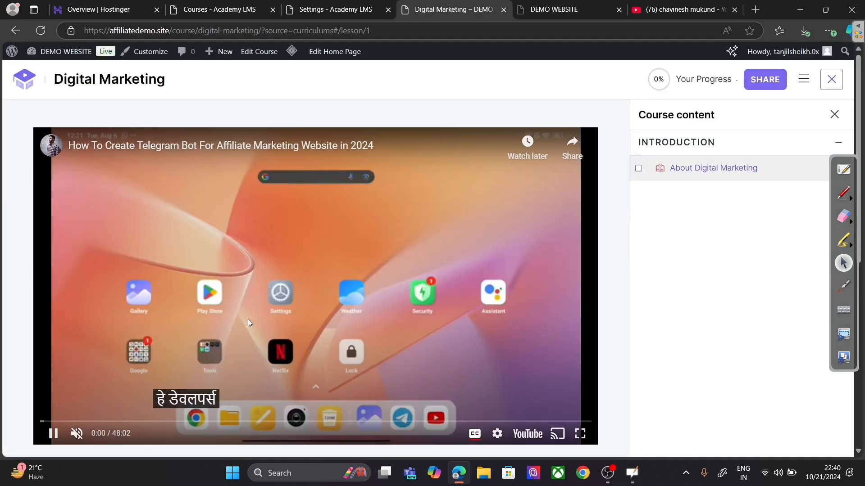
pyautogui.click(53, 434)
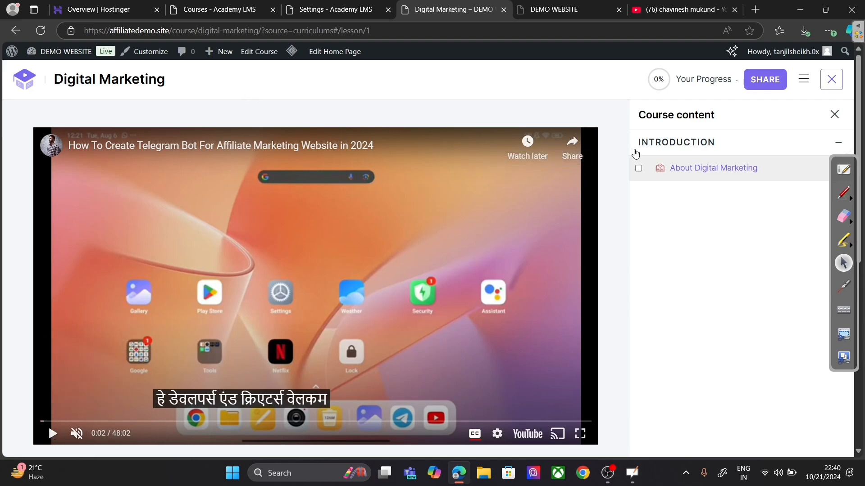
# Step: Preview the site in a narrower browser window, then maximize it and return to settings
pyautogui.click(825, 10)
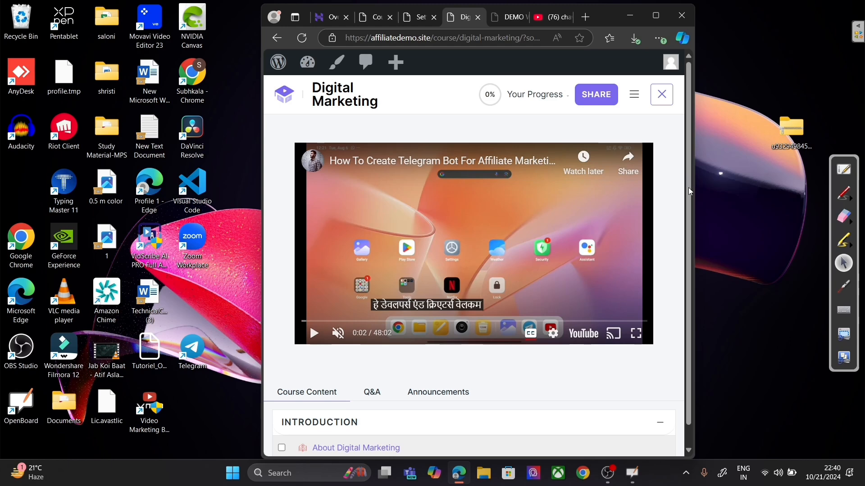
pyautogui.moveTo(696, 173); pyautogui.dragTo(514, 210)
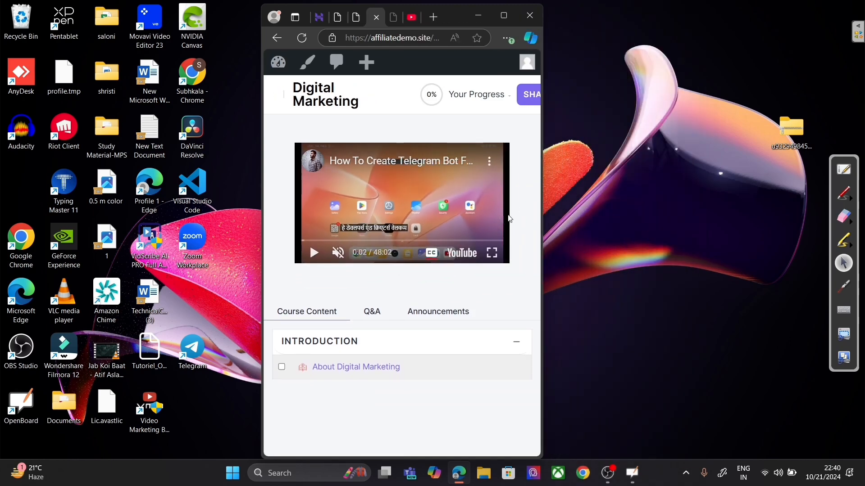
pyautogui.click(502, 16)
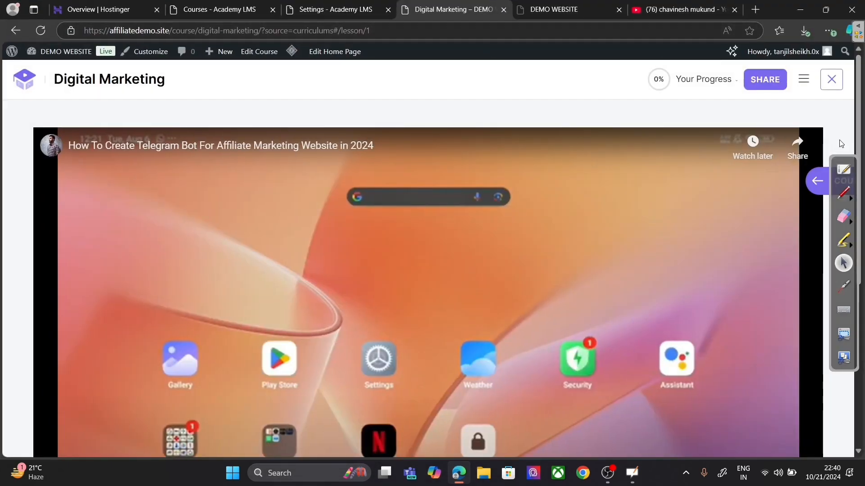
pyautogui.moveTo(860, 138); pyautogui.dragTo(863, 283)
pyautogui.scroll(5, 676, 180)
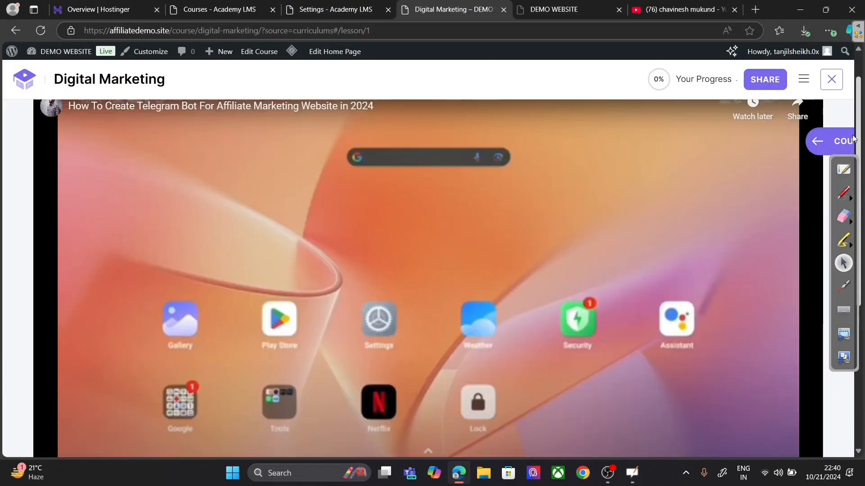
pyautogui.click(356, 8)
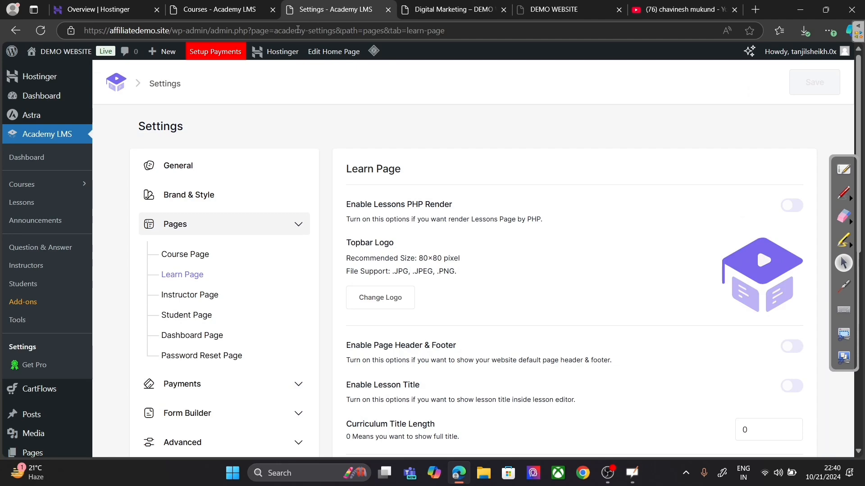
pyautogui.scroll(-1, 524, 325)
pyautogui.scroll(-2, 593, 280)
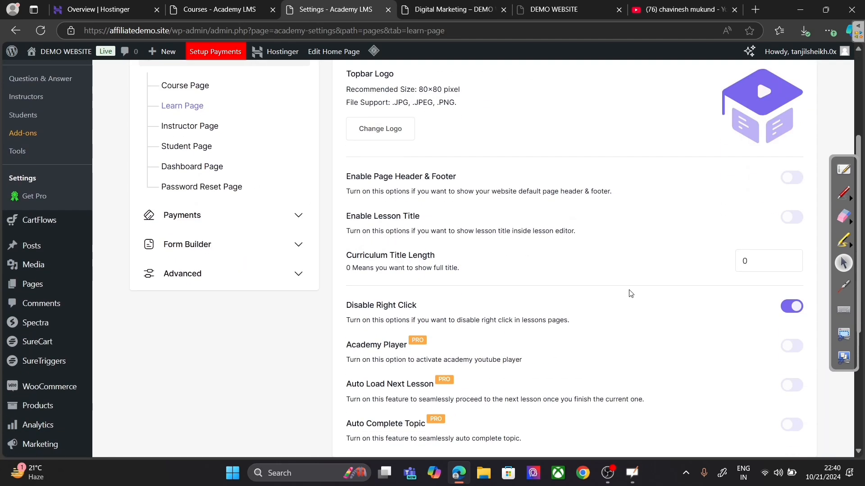
pyautogui.click(791, 179)
pyautogui.scroll(3, 724, 224)
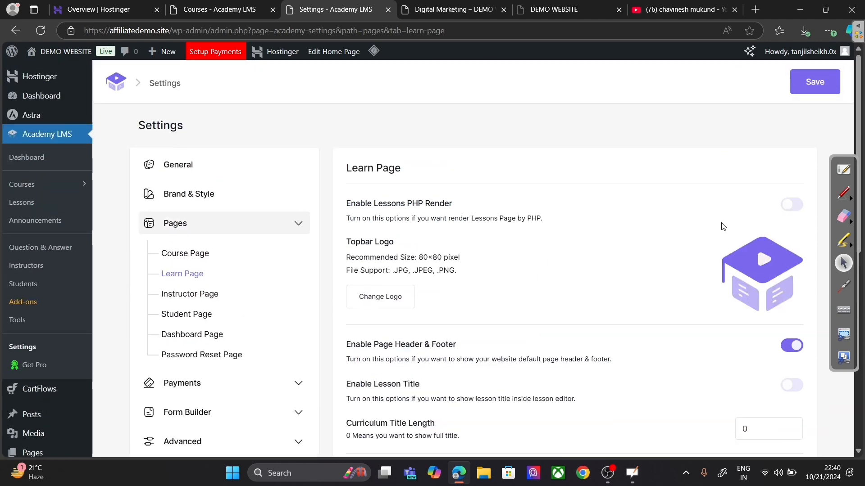
pyautogui.click(815, 81)
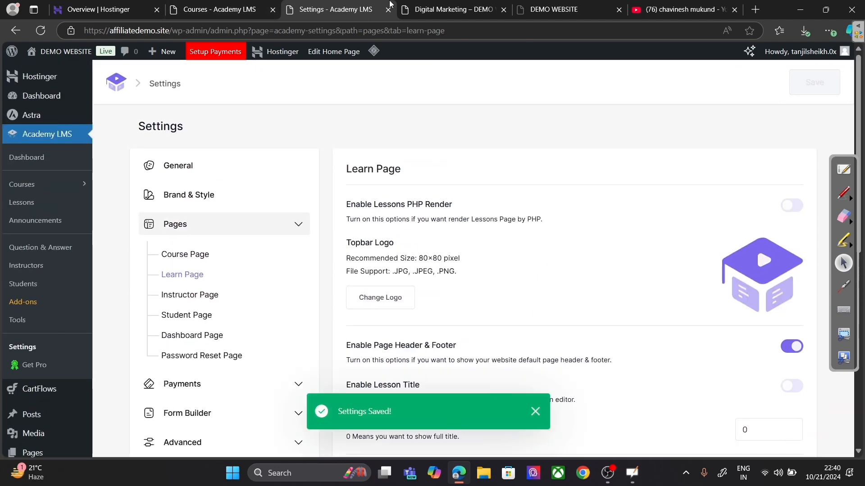
pyautogui.click(444, 9)
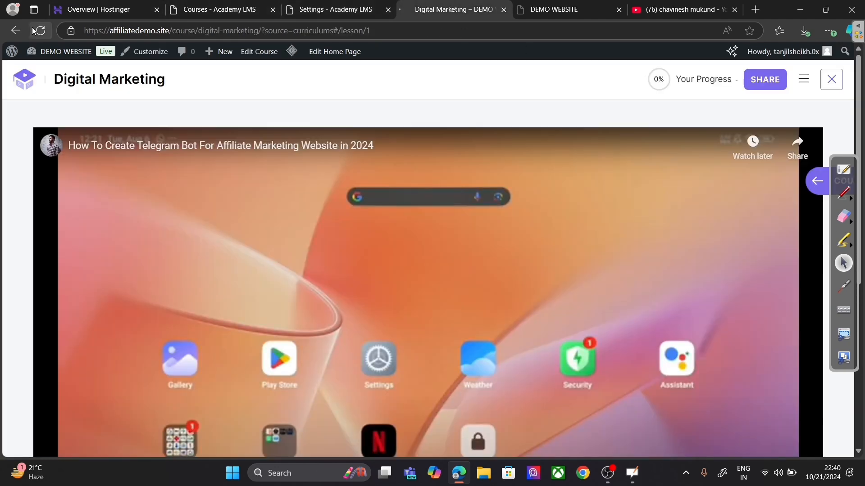
pyautogui.click(34, 30)
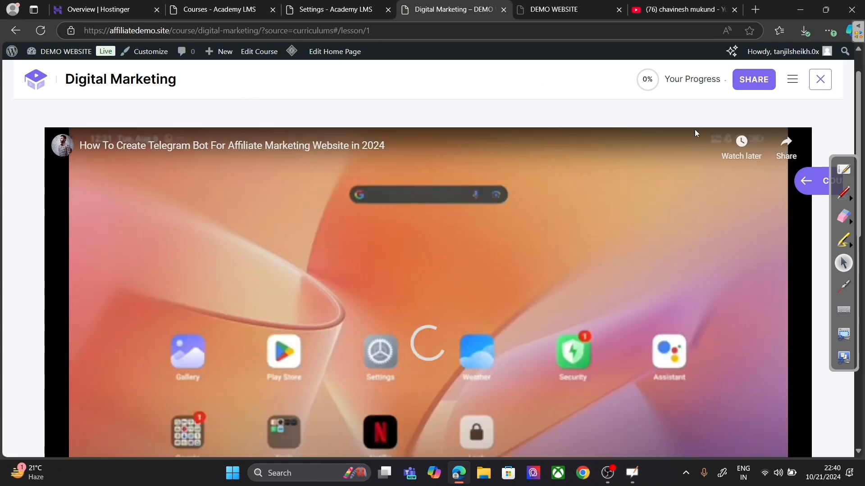
pyautogui.scroll(-10, 407, 240)
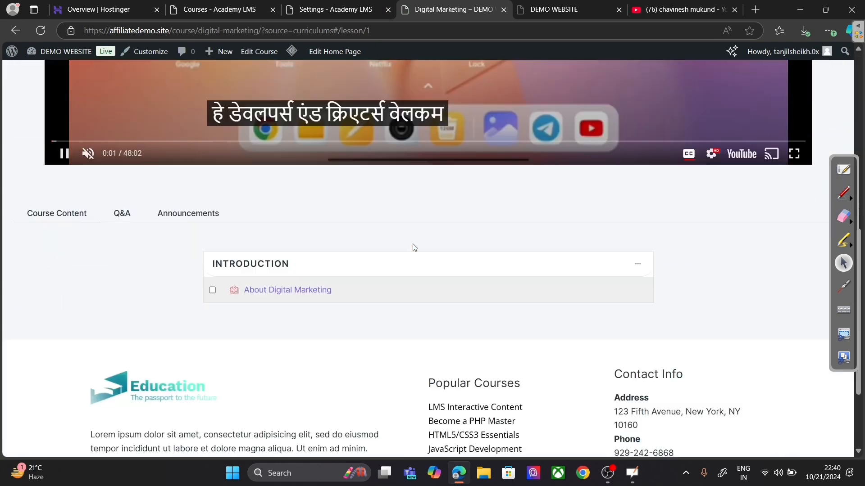
pyautogui.click(340, 8)
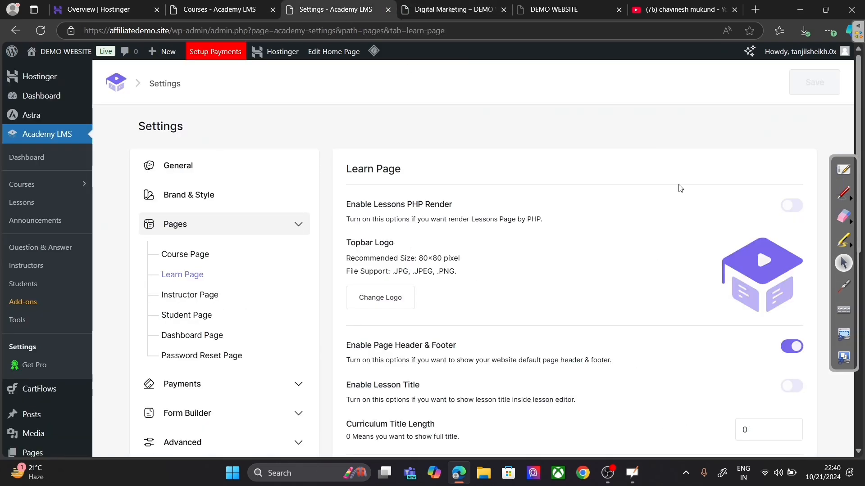
pyautogui.click(790, 346)
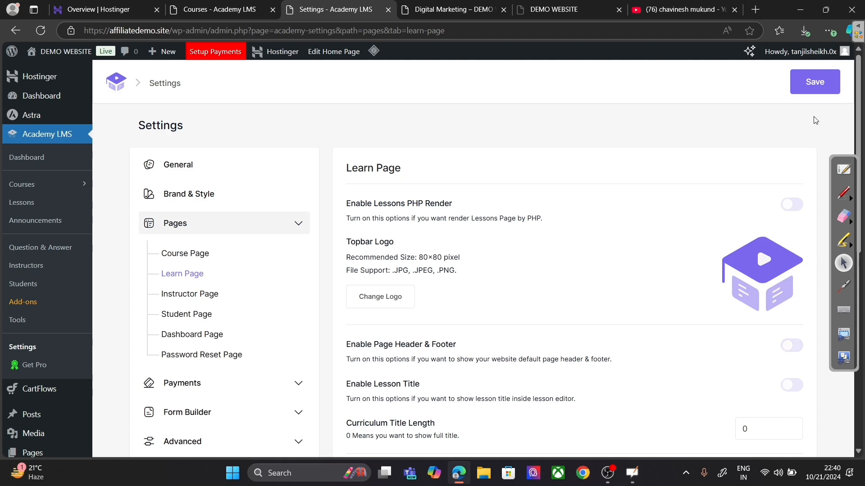
pyautogui.click(816, 83)
pyautogui.click(455, 9)
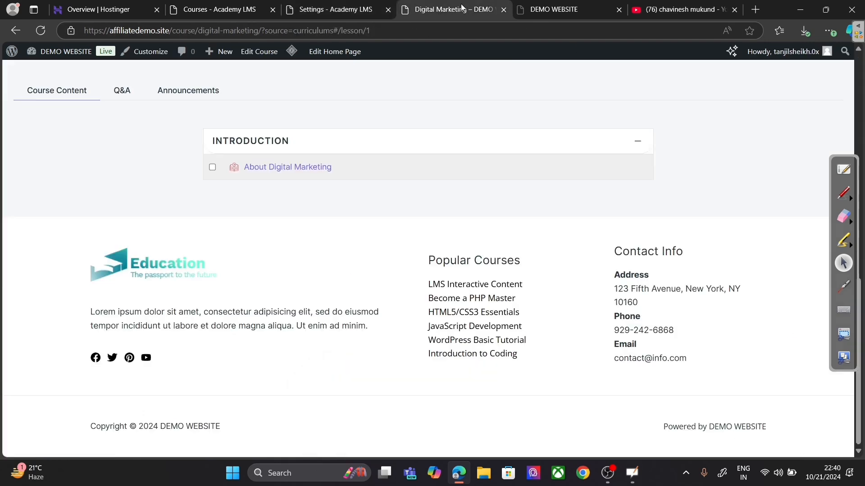
pyautogui.click(40, 30)
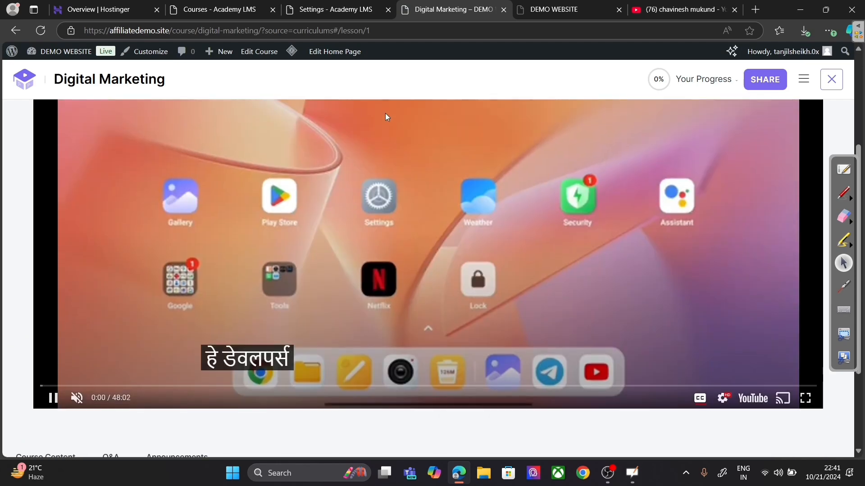
pyautogui.scroll(-3, 385, 115)
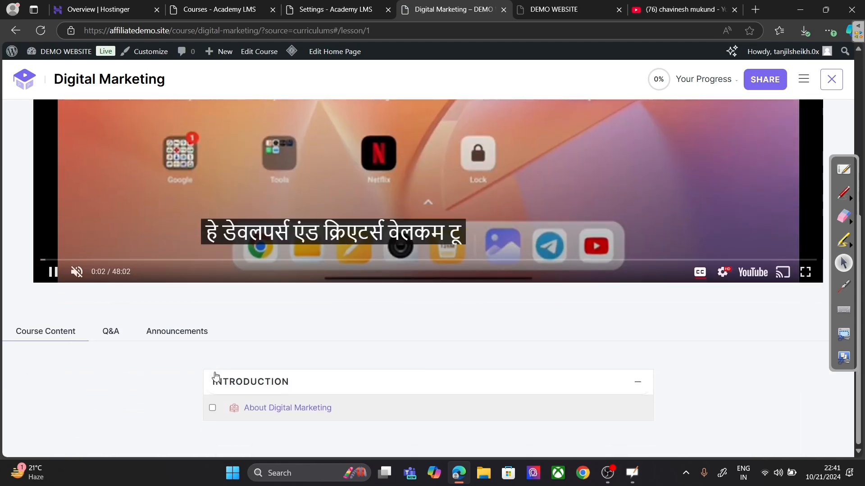
pyautogui.scroll(5, 506, 225)
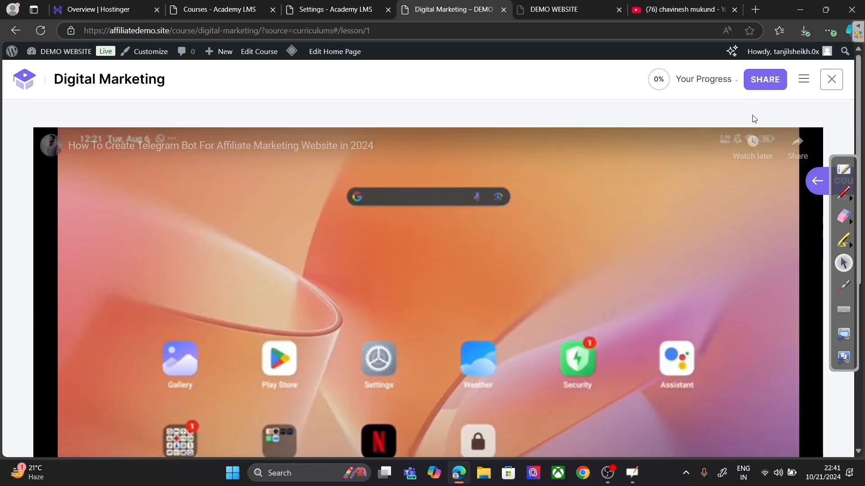
pyautogui.click(803, 80)
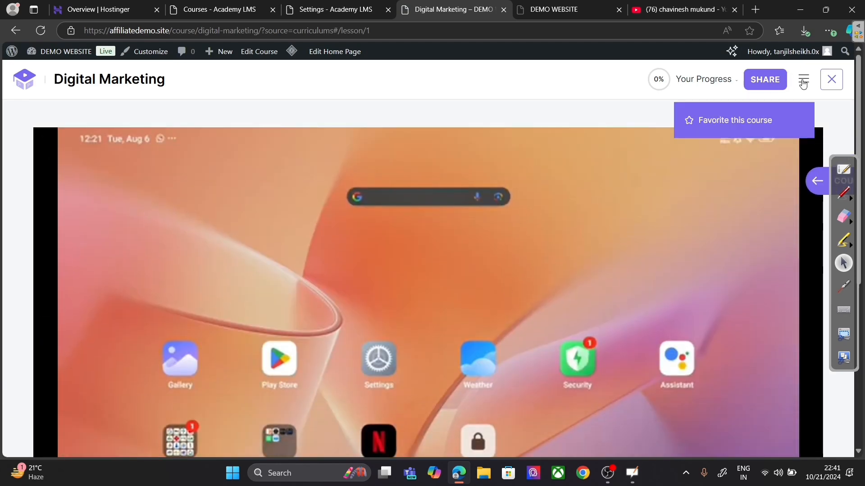
pyautogui.click(337, 9)
pyautogui.scroll(-3, 435, 279)
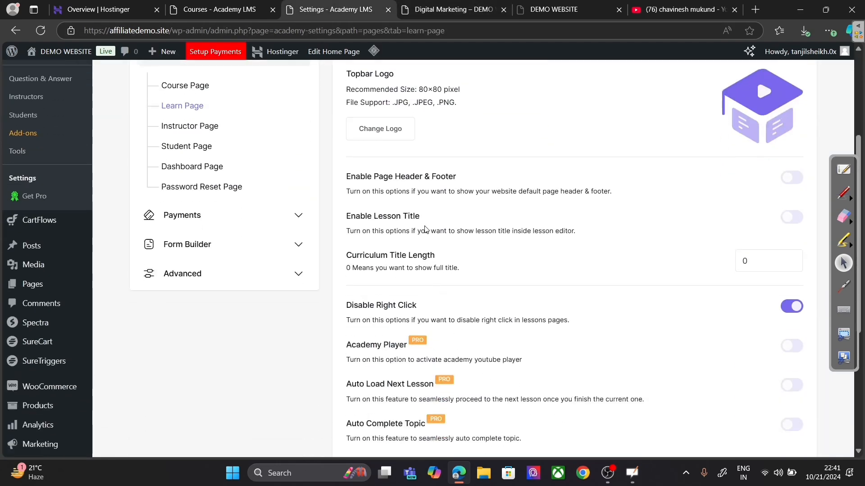
# Step: Turn on Lesson Title, save, and confirm 'About Digital Marketing' shows on the reloaded lesson
pyautogui.click(791, 217)
pyautogui.scroll(4, 800, 130)
pyautogui.click(803, 91)
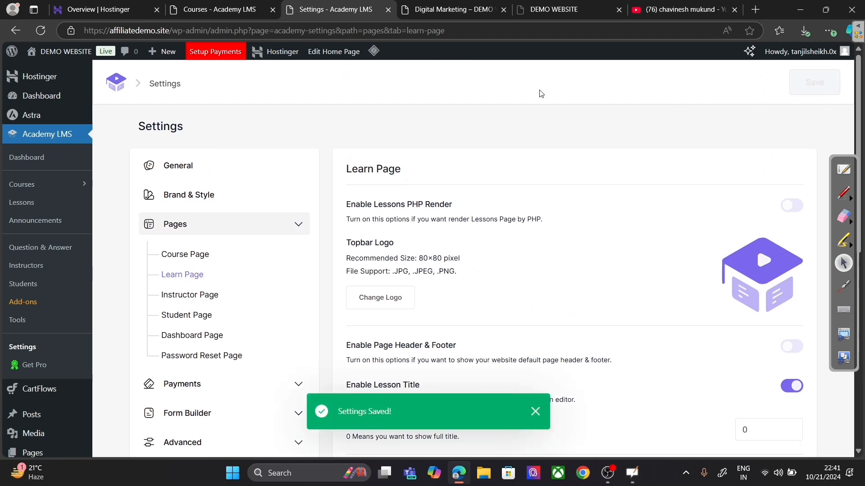
pyautogui.click(448, 9)
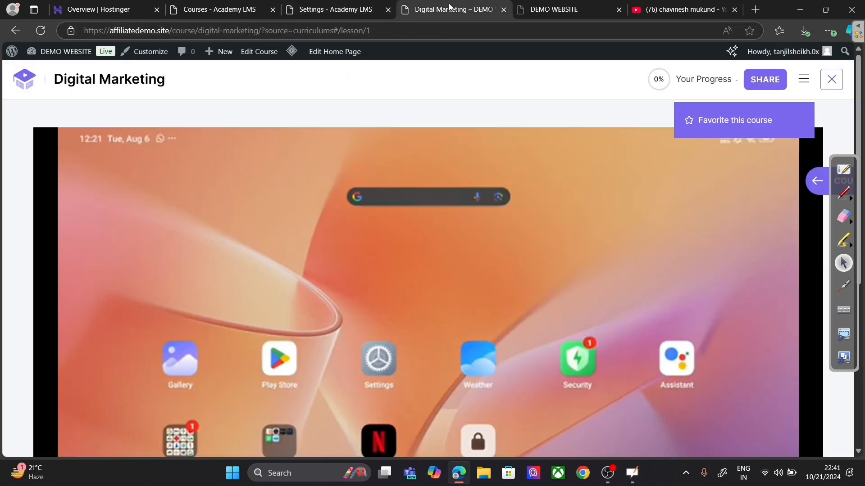
pyautogui.click(42, 31)
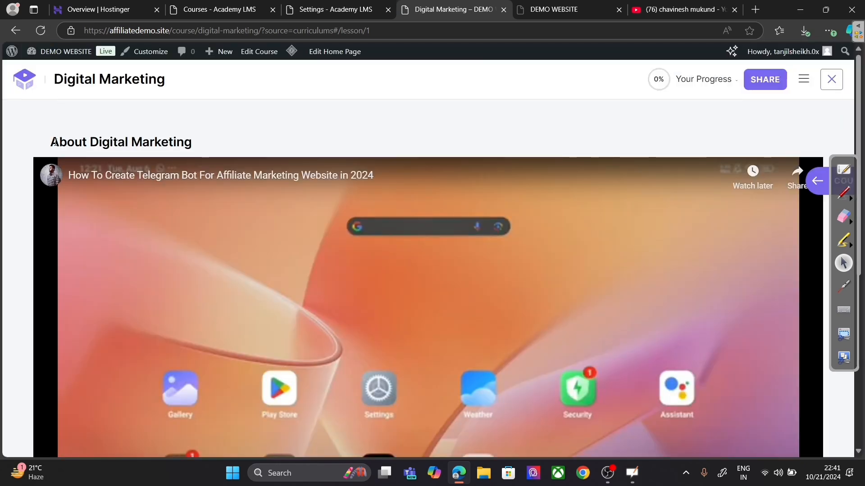
pyautogui.moveTo(50, 142); pyautogui.dragTo(203, 143)
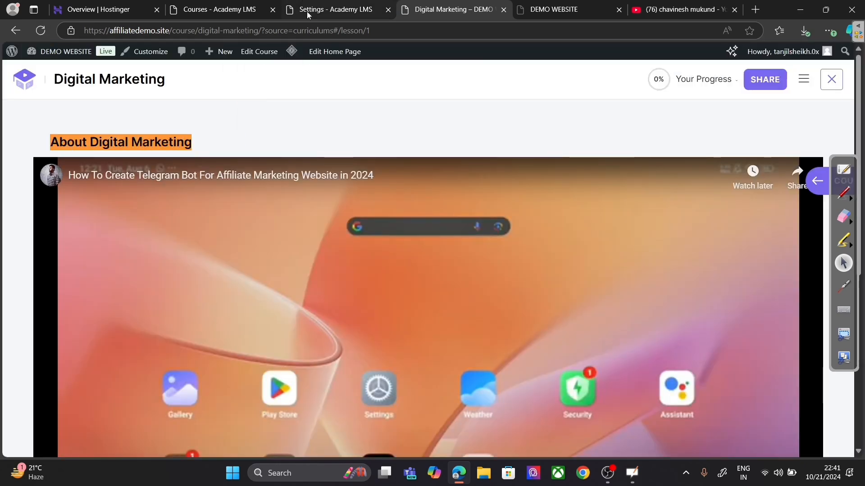
pyautogui.click(221, 8)
pyautogui.click(301, 8)
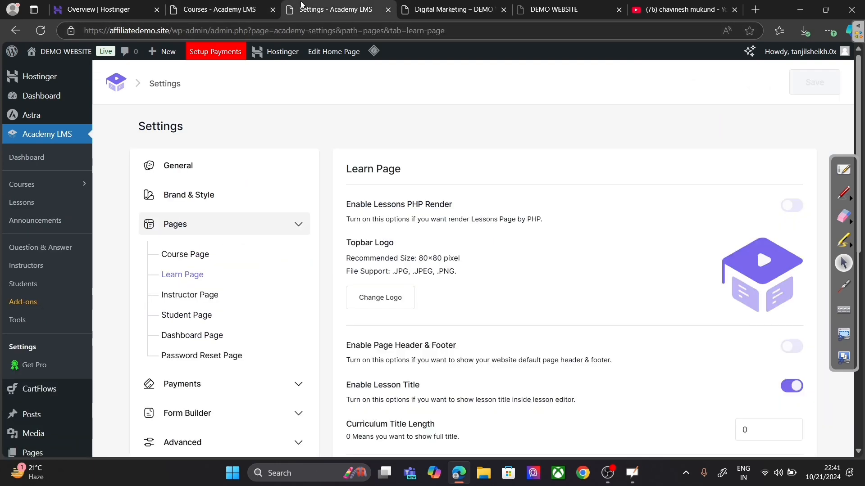
pyautogui.scroll(-10, 328, 174)
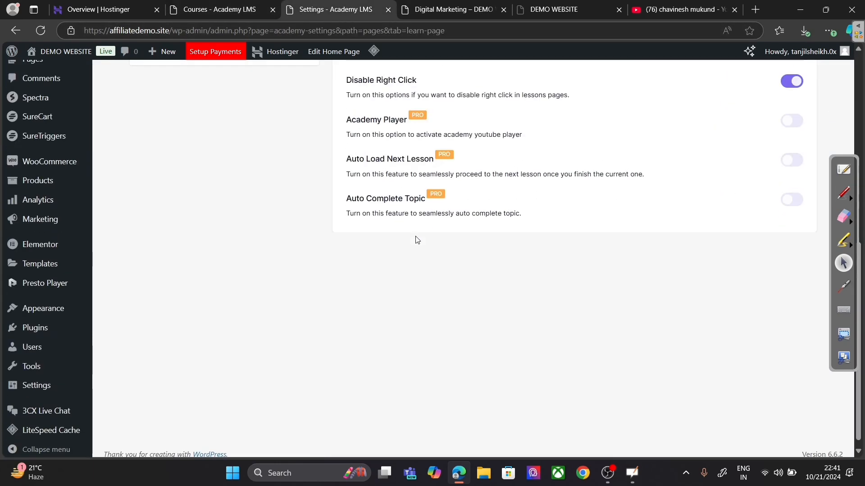
pyautogui.scroll(3, 421, 236)
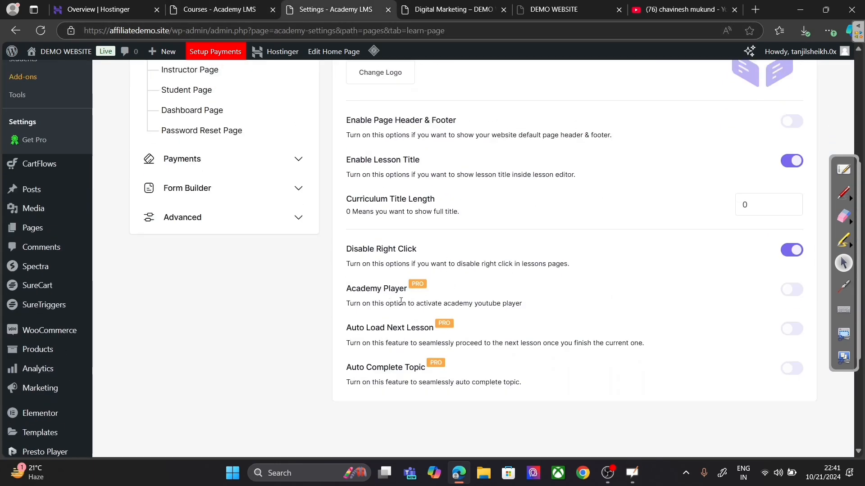
pyautogui.click(447, 14)
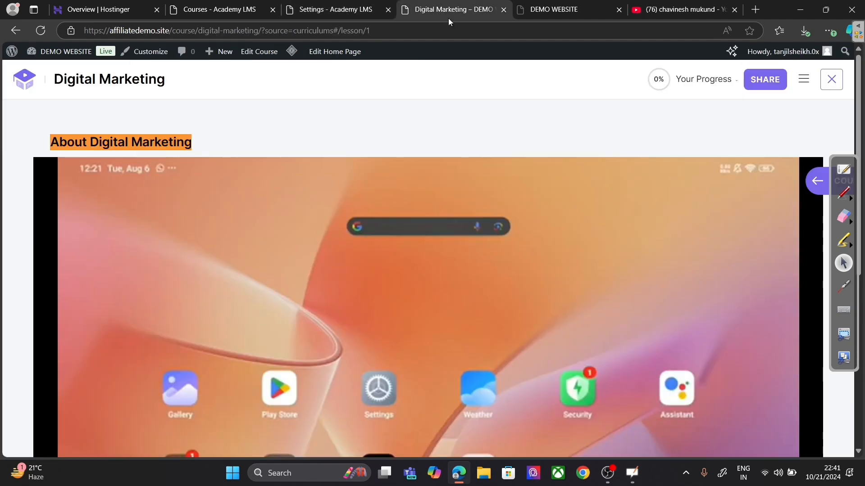
pyautogui.scroll(-3, 659, 213)
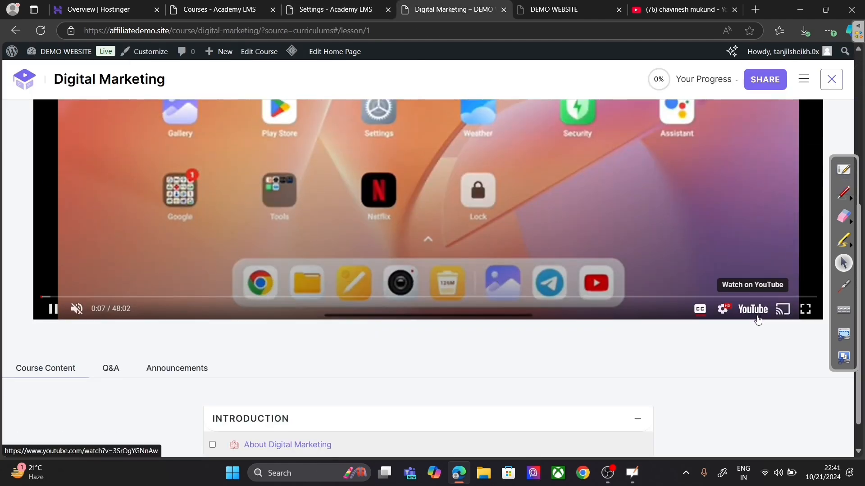
pyautogui.click(310, 7)
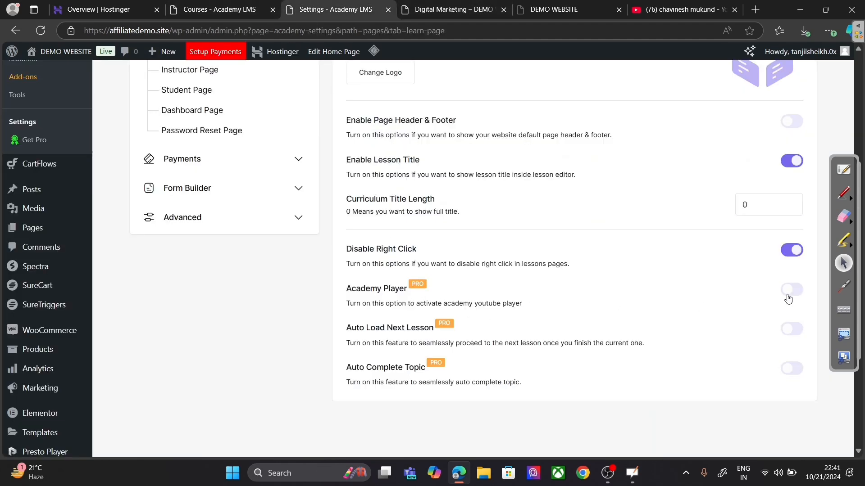
pyautogui.click(423, 6)
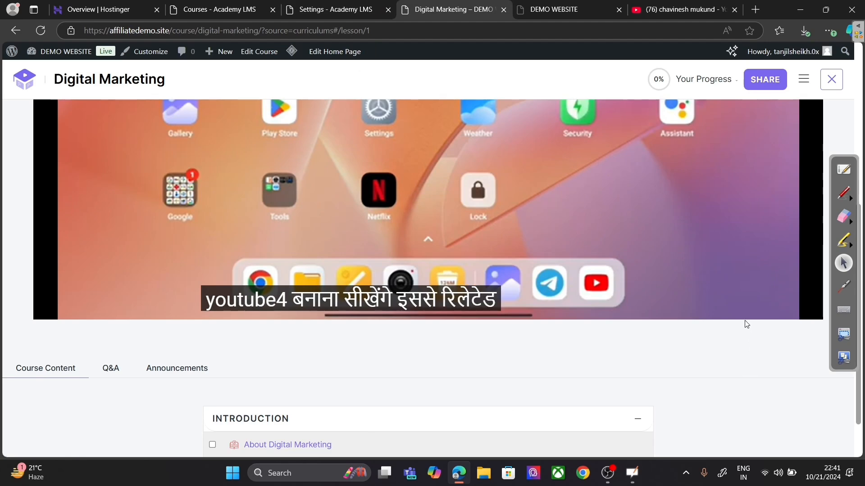
pyautogui.click(354, 6)
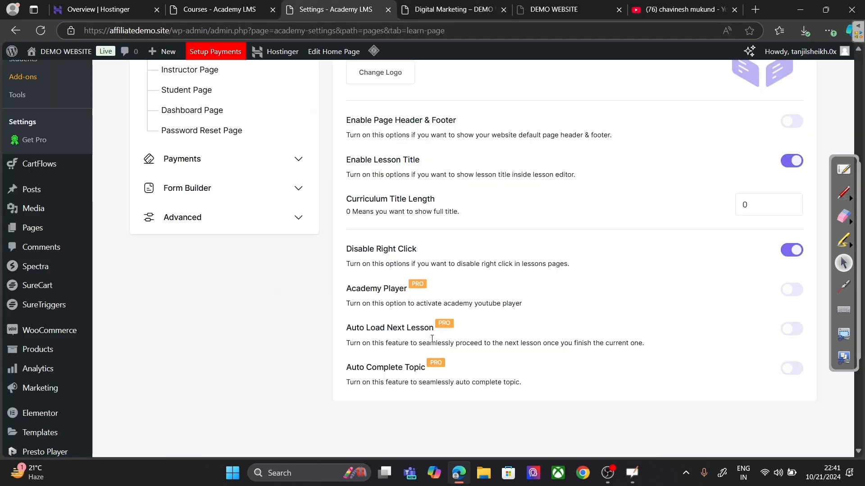
pyautogui.click(428, 7)
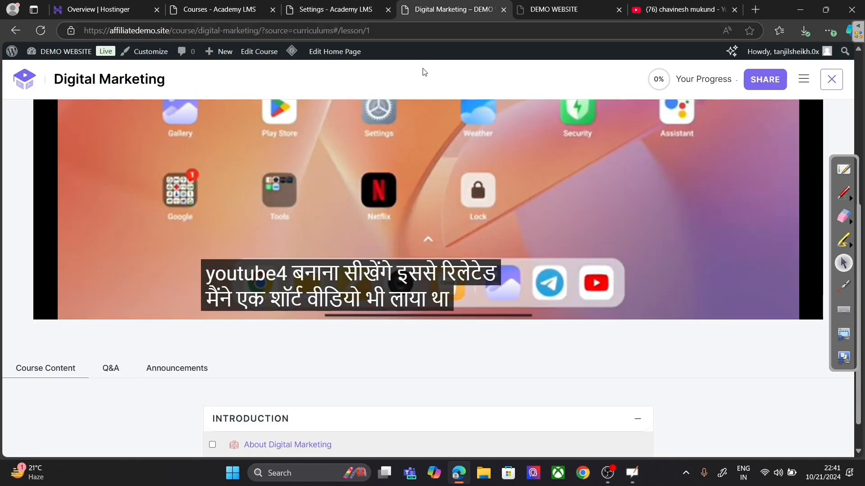
pyautogui.click(327, 6)
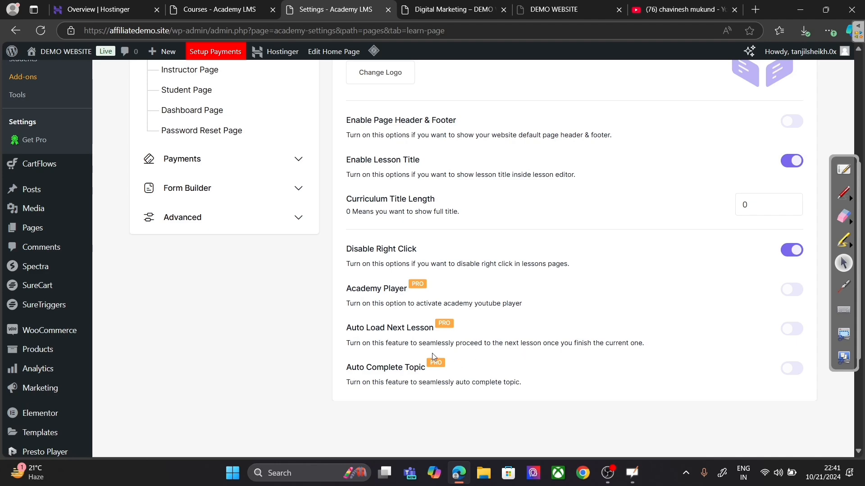
pyautogui.scroll(3, 431, 353)
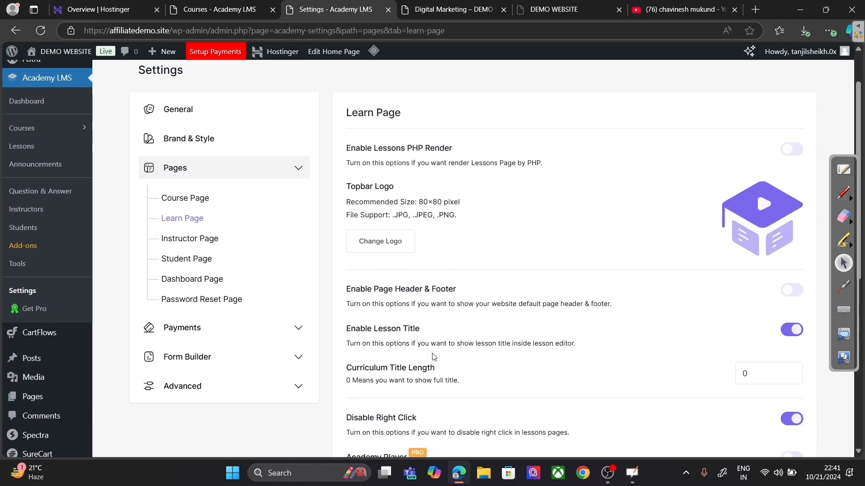
# Step: Open the Instructor Page settings and leave the Digital Marketing lesson for its course overview
pyautogui.click(195, 243)
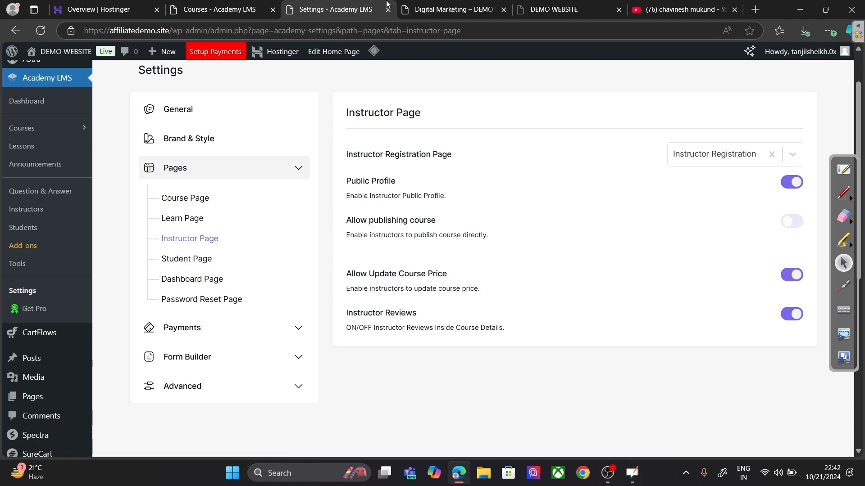
pyautogui.click(451, 9)
pyautogui.scroll(-1, 323, 290)
pyautogui.scroll(7, 323, 290)
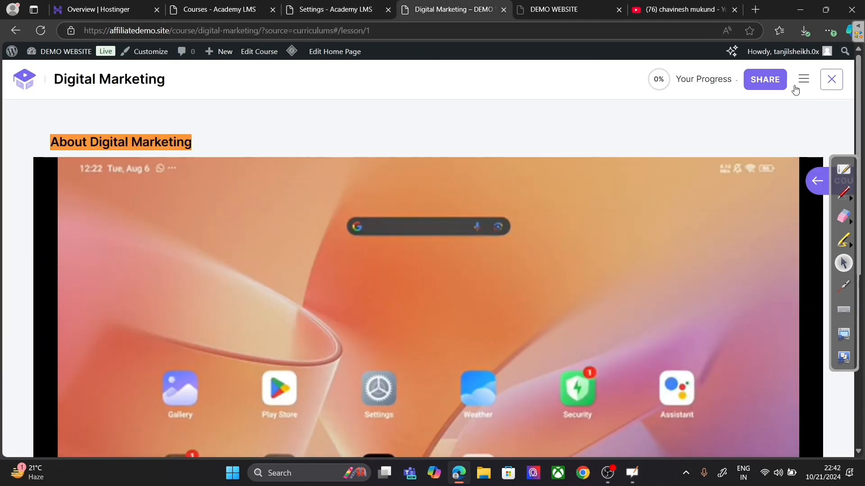
pyautogui.click(831, 81)
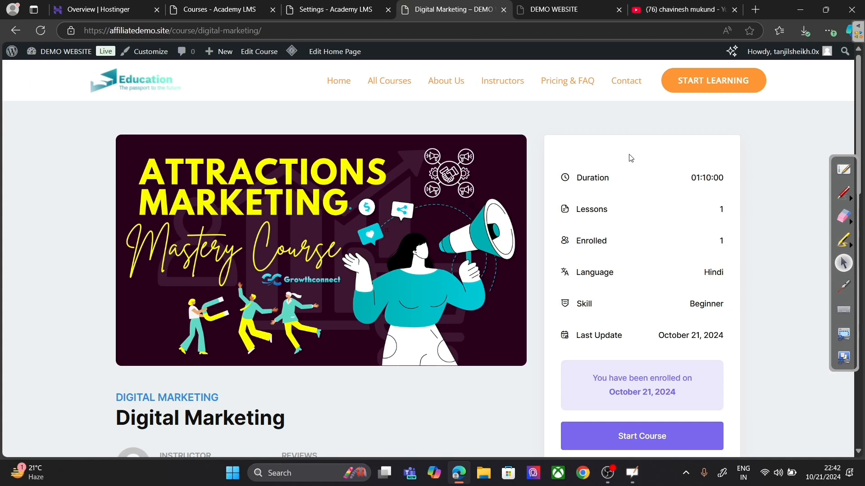
# Step: View the instructor's public profile, then go to the Student Page settings
pyautogui.scroll(-3, 631, 160)
pyautogui.click(183, 306)
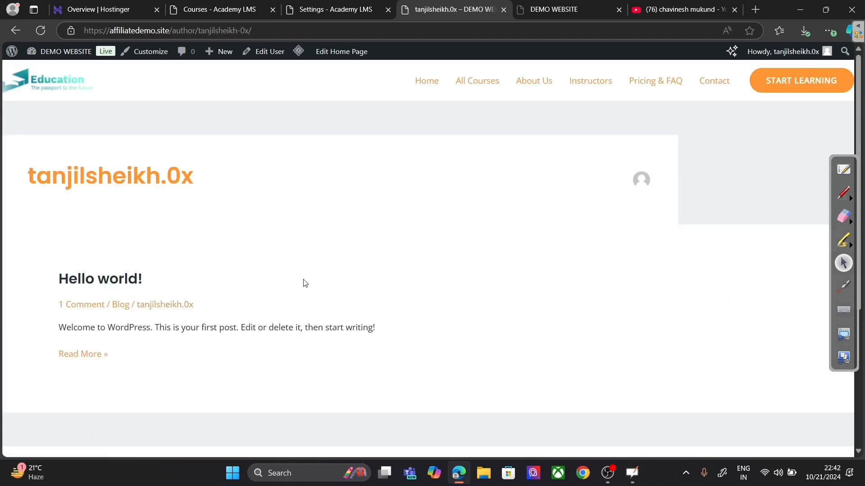
pyautogui.click(331, 9)
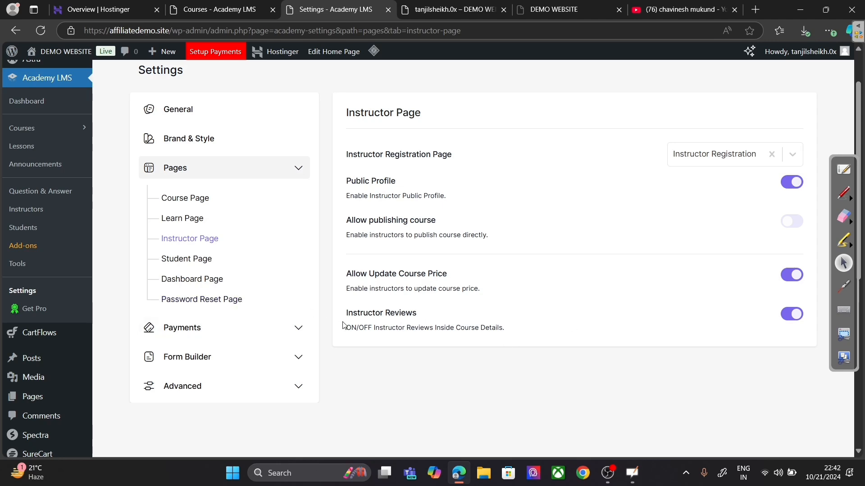
pyautogui.click(197, 268)
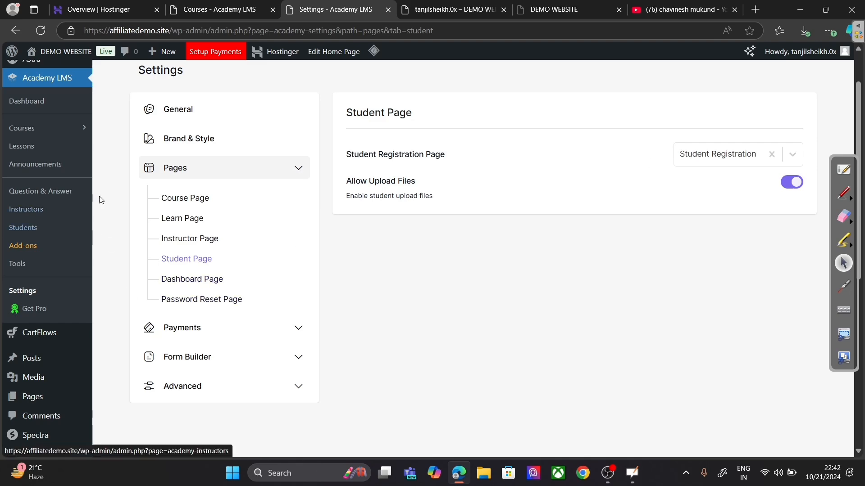
# Step: Open the site's All Pages list from the admin dashboard, rechecking the Student Page settings
pyautogui.click(411, 7)
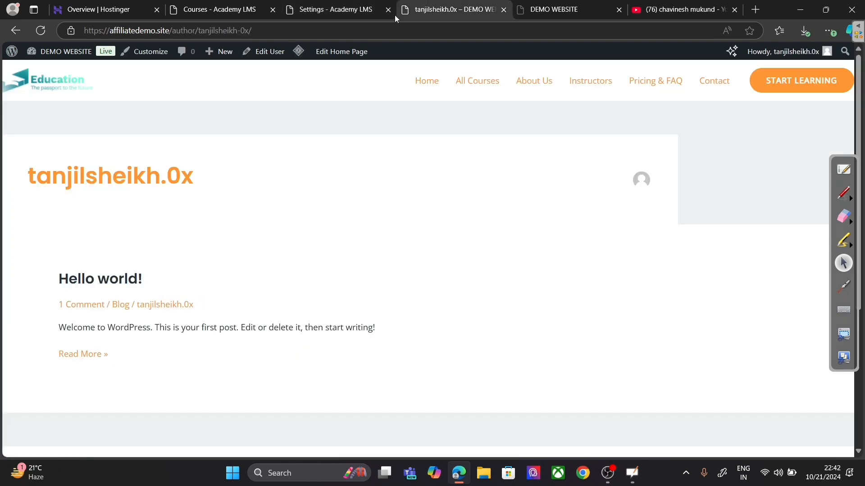
pyautogui.click(49, 52)
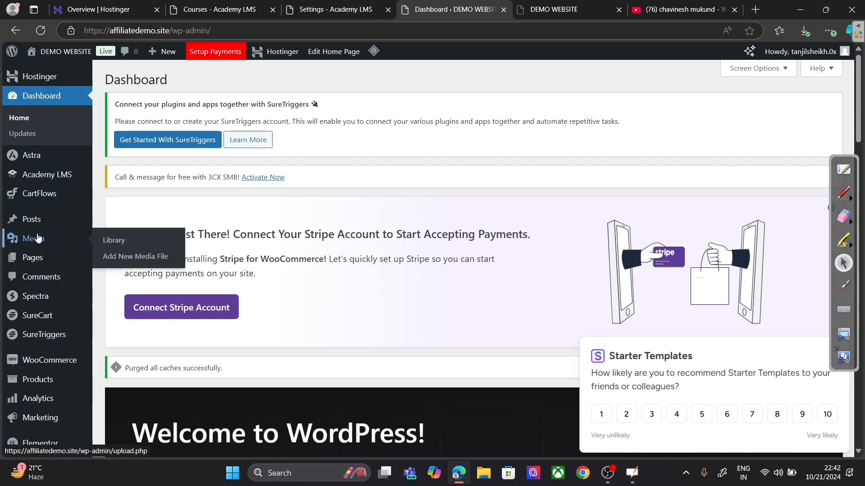
pyautogui.moveTo(32, 257)
pyautogui.click(125, 265)
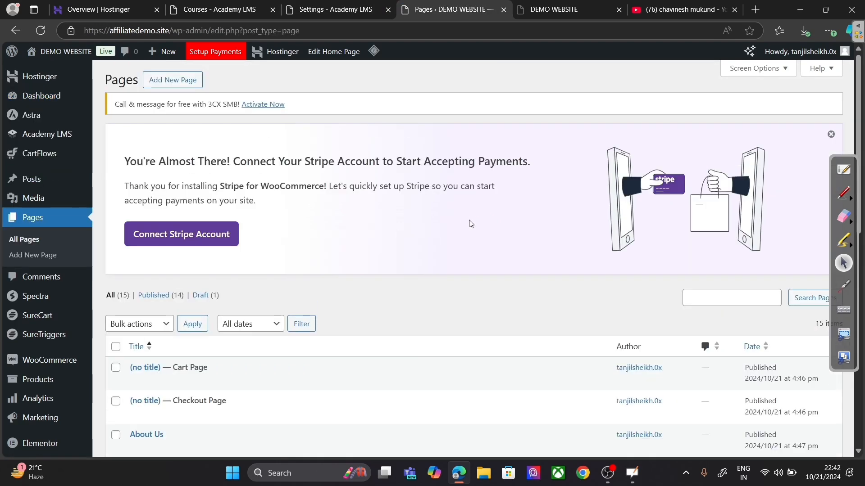
pyautogui.scroll(-5, 392, 256)
pyautogui.scroll(-5, 267, 277)
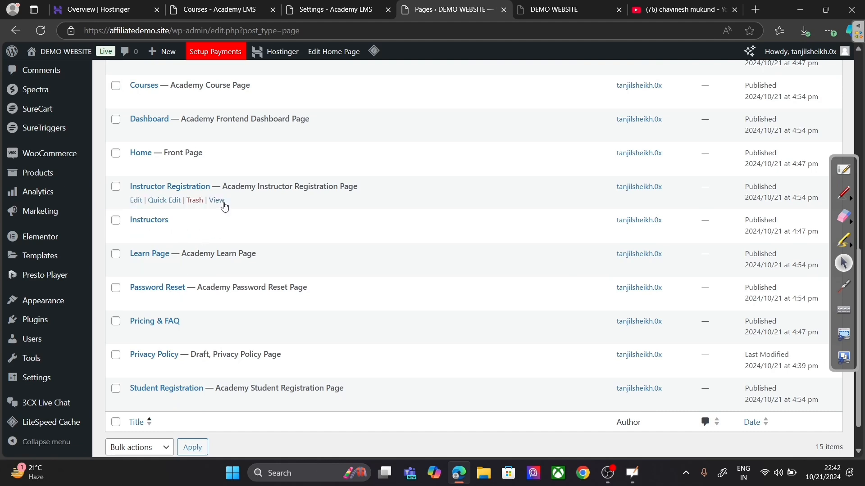
pyautogui.click(331, 10)
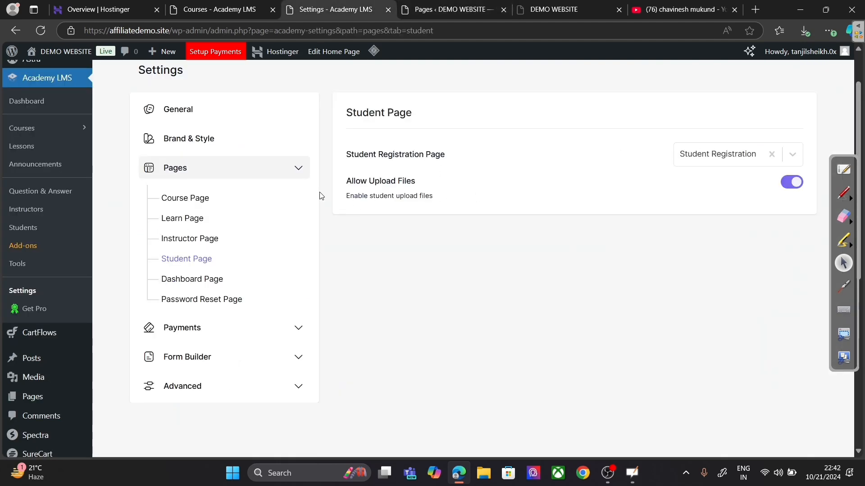
pyautogui.click(404, 15)
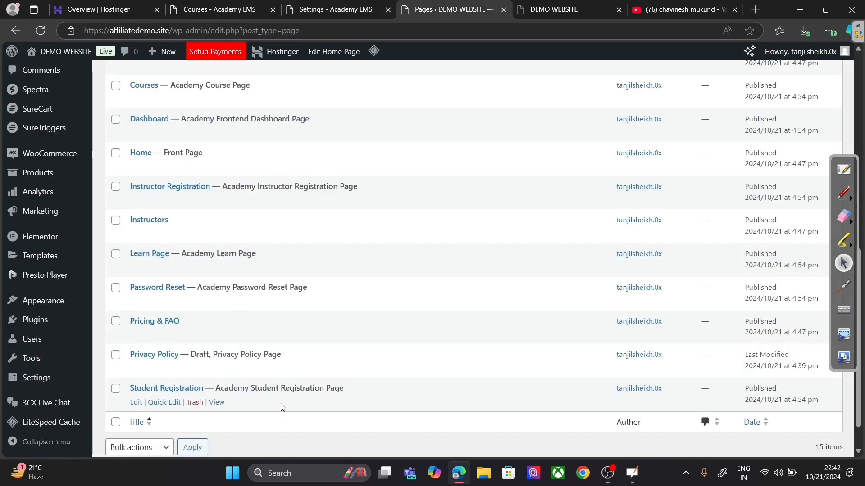
# Step: Preview Student Registration, copy its page link from the Pages list, and launch Google Chrome
pyautogui.rightClick(217, 402)
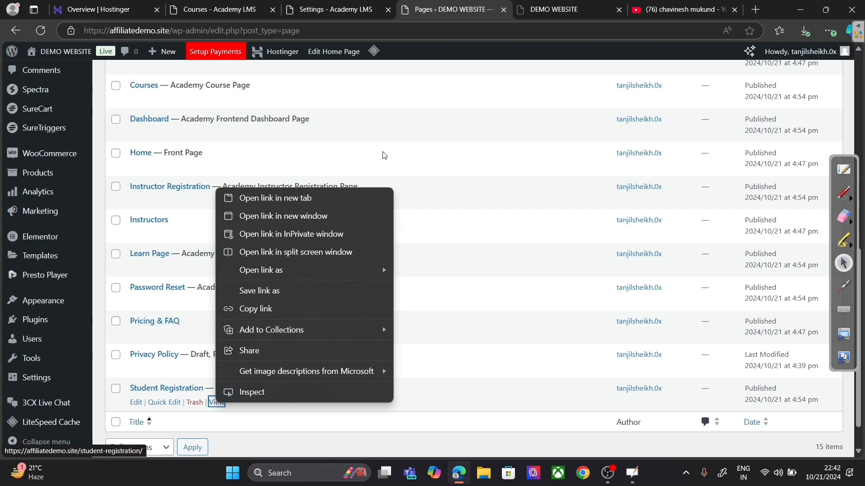
pyautogui.click(339, 199)
pyautogui.click(486, 9)
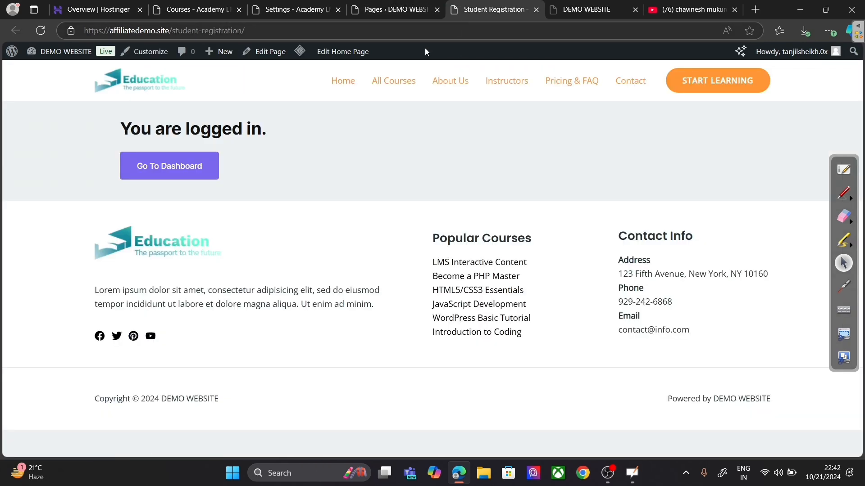
pyautogui.click(537, 10)
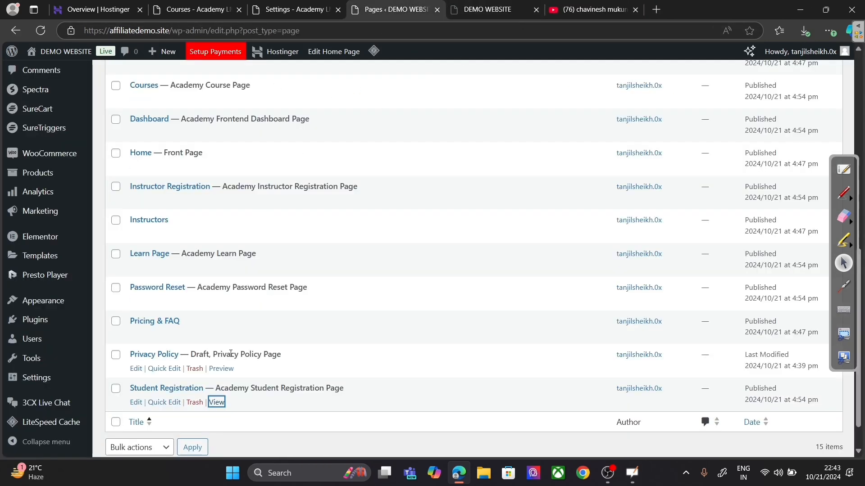
pyautogui.rightClick(223, 402)
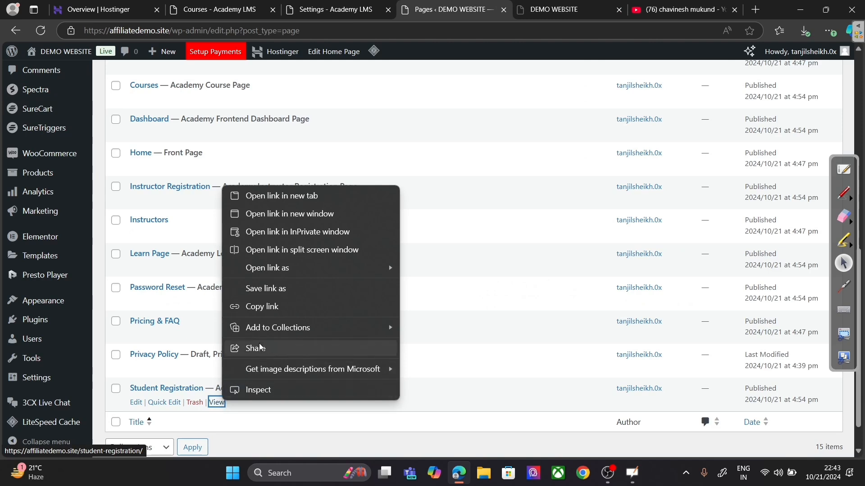
pyautogui.click(265, 306)
pyautogui.click(590, 473)
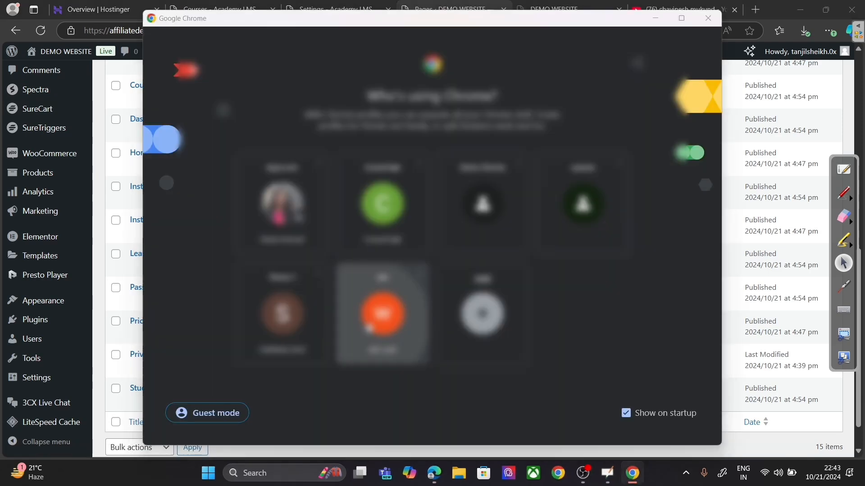
# Step: Load the copied Student Registration address in a new Chrome window, then return to Academy LMS settings
pyautogui.click(363, 331)
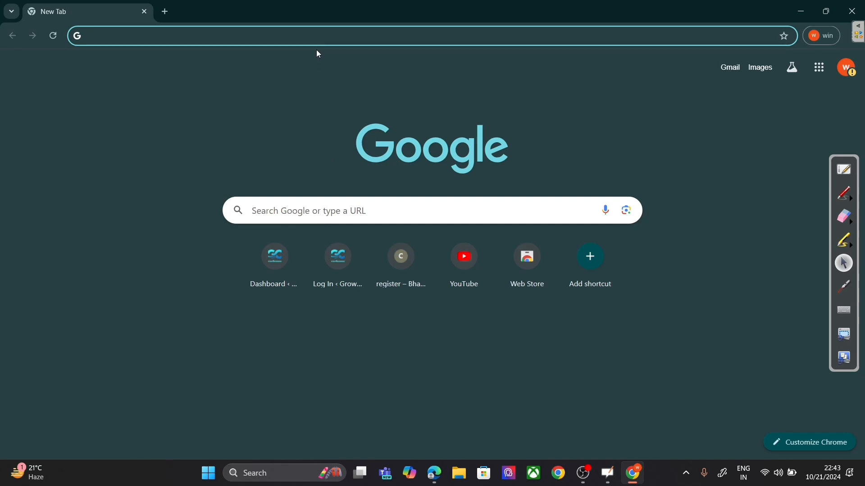
pyautogui.rightClick(300, 39)
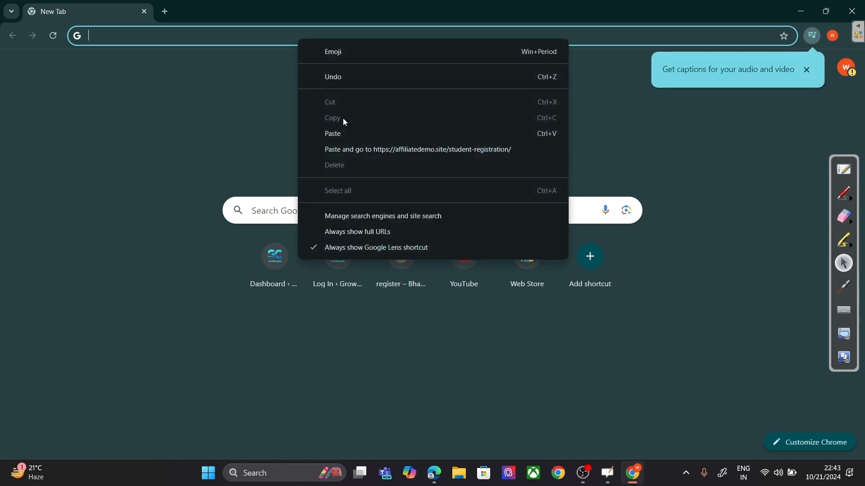
pyautogui.click(342, 129)
pyautogui.press('Return')
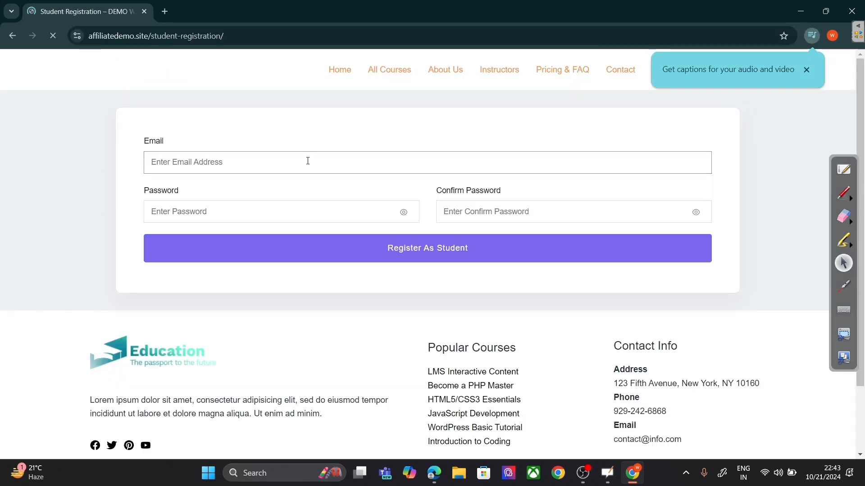
pyautogui.click(181, 162)
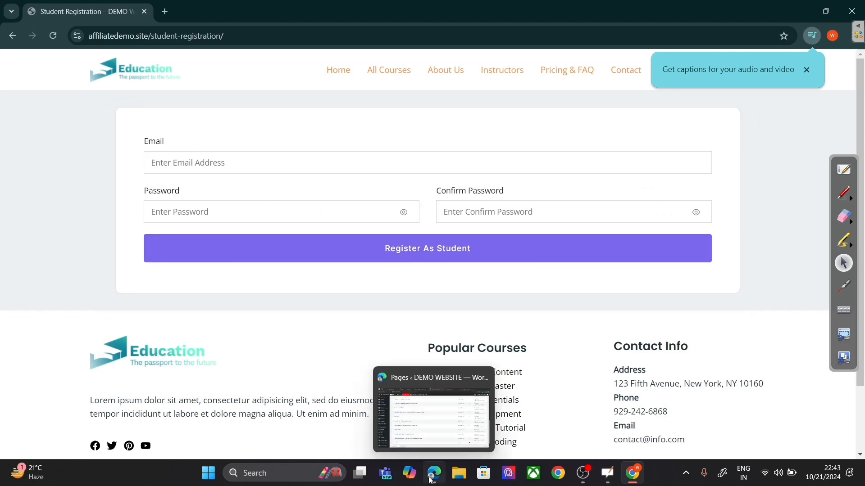
pyautogui.click(430, 435)
pyautogui.click(320, 9)
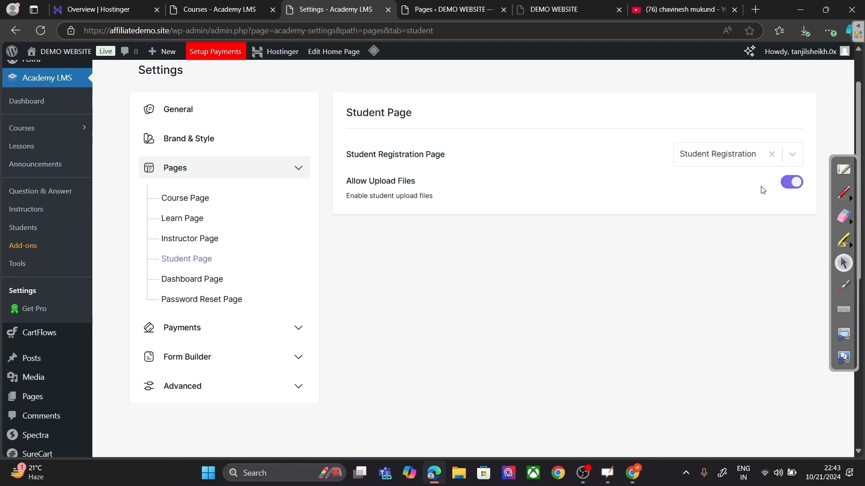
# Step: Switch off Allow Upload Files on the Student Page and save
pyautogui.click(790, 184)
pyautogui.scroll(2, 720, 180)
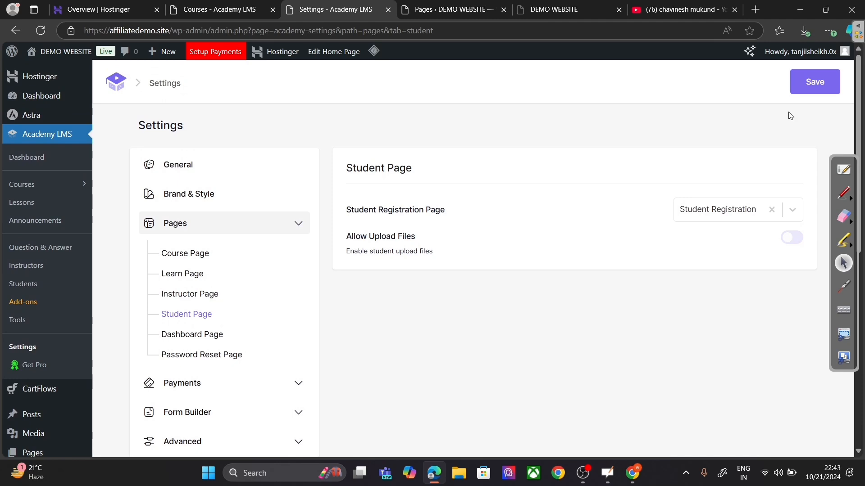
pyautogui.click(817, 84)
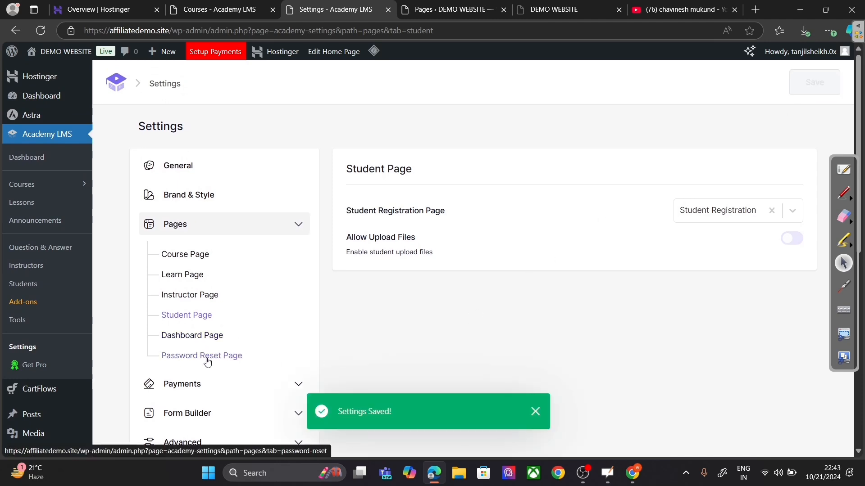
# Step: Open Payments > eCommerce Engine and view the Select eCommerce Engine options
pyautogui.scroll(-2, 391, 355)
pyautogui.click(232, 271)
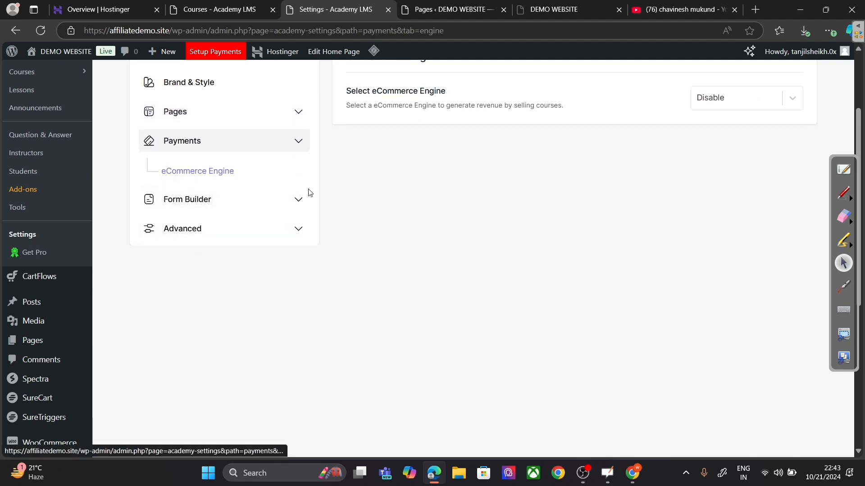
pyautogui.scroll(2, 631, 268)
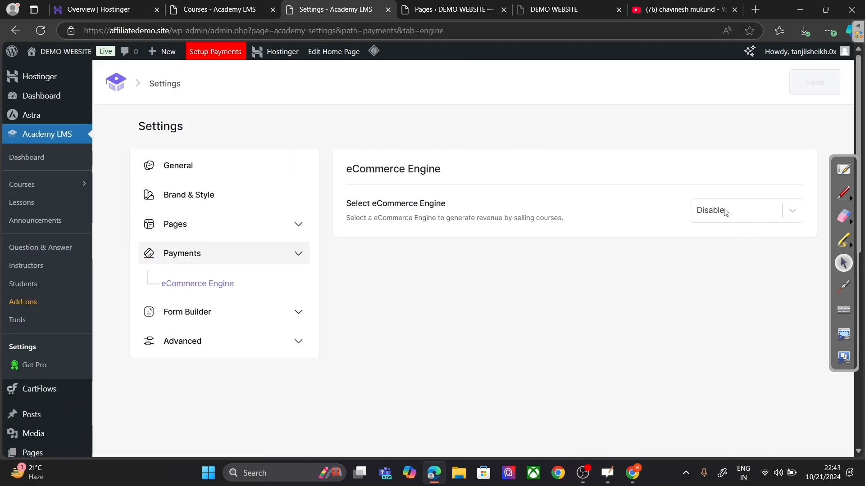
pyautogui.click(721, 211)
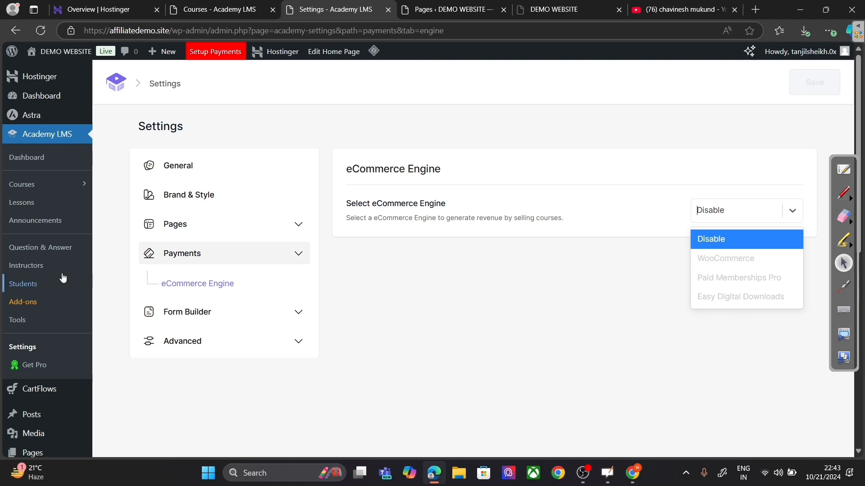
# Step: Switch on the WooCommerce add-on under Academy LMS Add-ons and go back to Settings
pyautogui.click(30, 306)
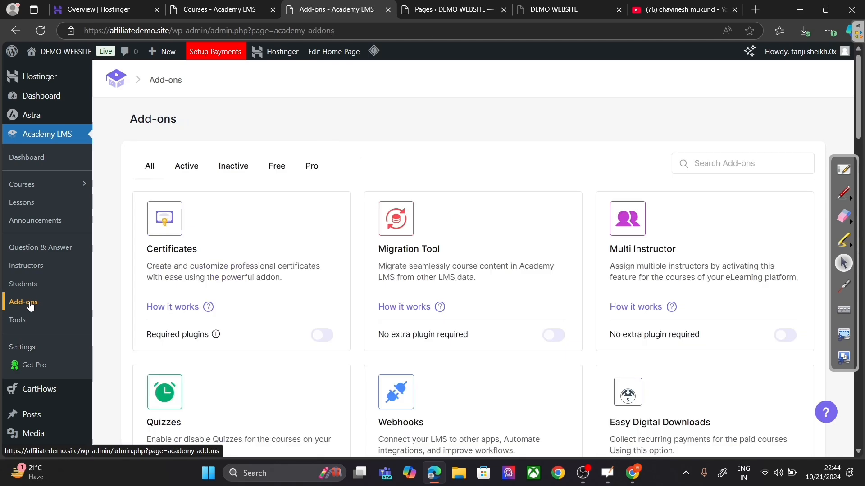
pyautogui.scroll(-6, 558, 235)
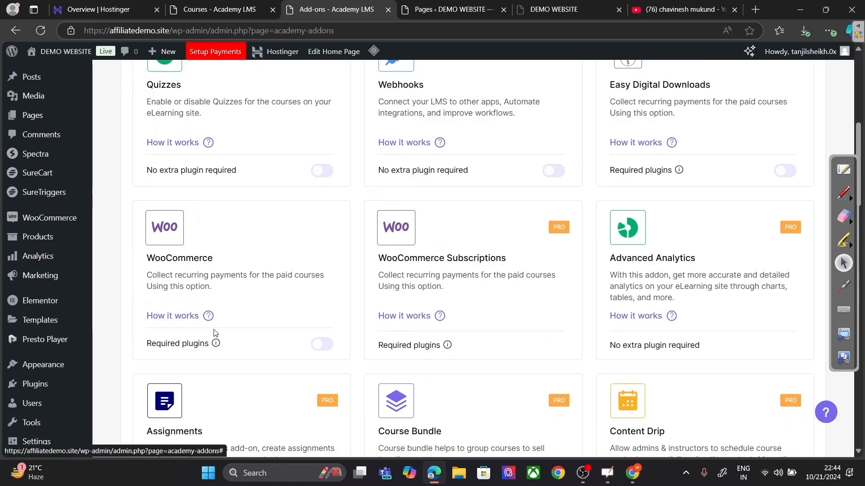
pyautogui.click(321, 345)
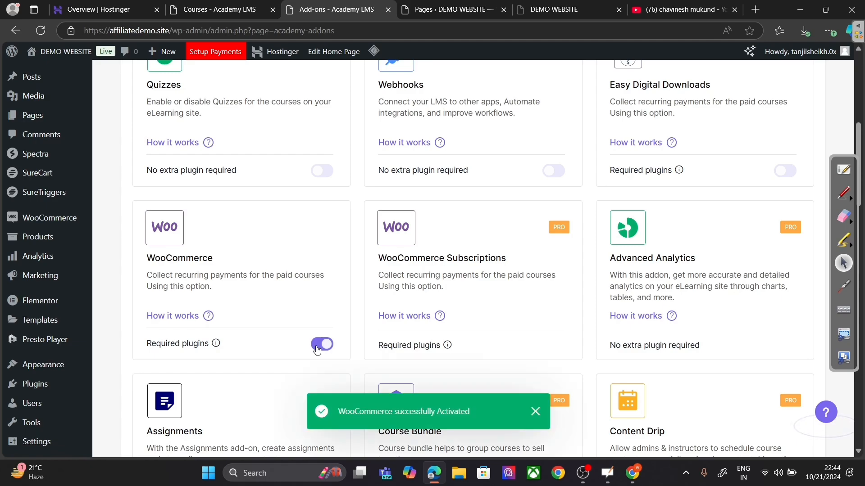
pyautogui.scroll(6, 408, 342)
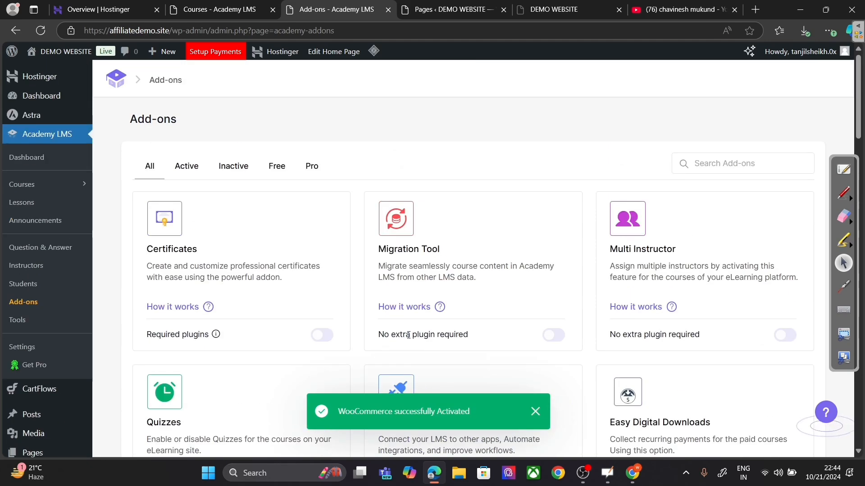
pyautogui.scroll(-1, 221, 369)
pyautogui.scroll(-5, 220, 369)
pyautogui.scroll(6, 68, 235)
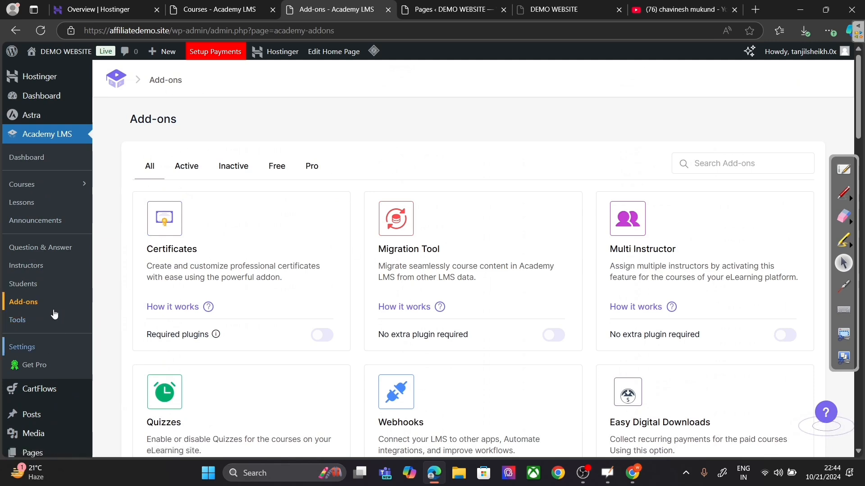
pyautogui.click(35, 351)
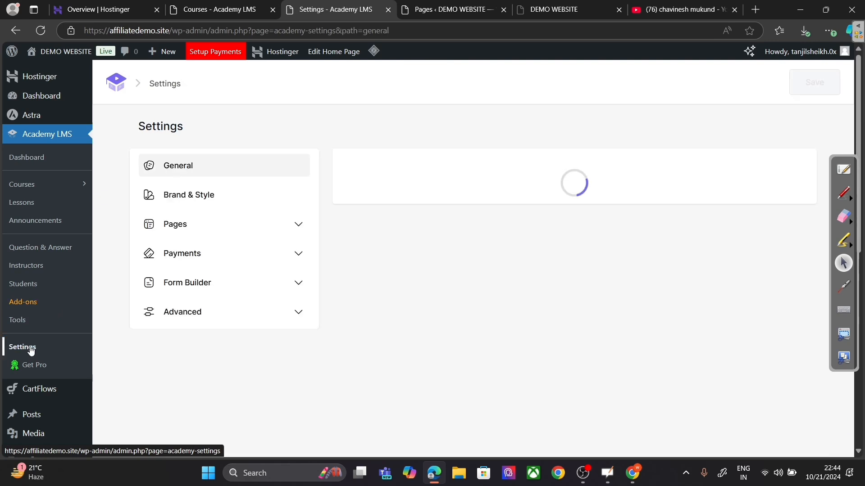
# Step: Select WooCommerce as the eCommerce engine and save
pyautogui.click(230, 261)
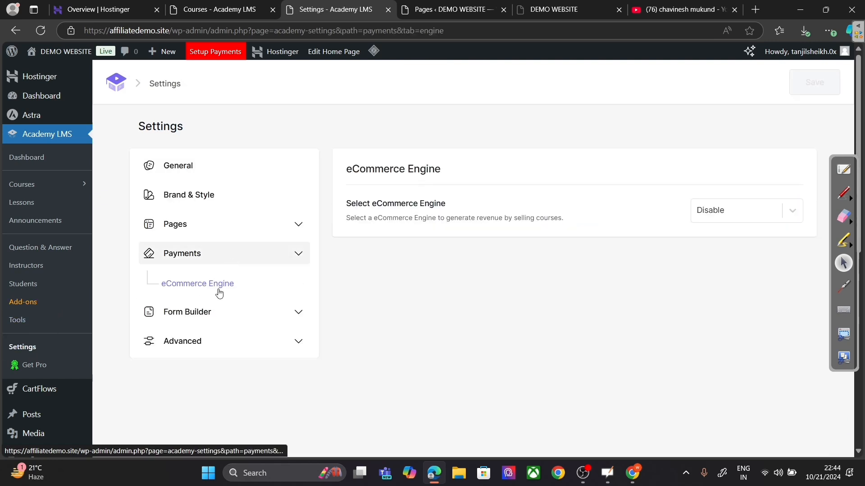
pyautogui.click(737, 214)
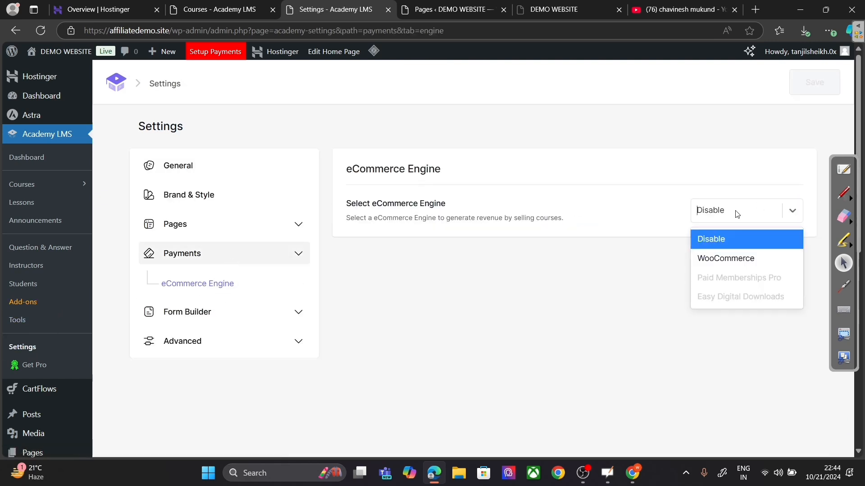
pyautogui.click(738, 258)
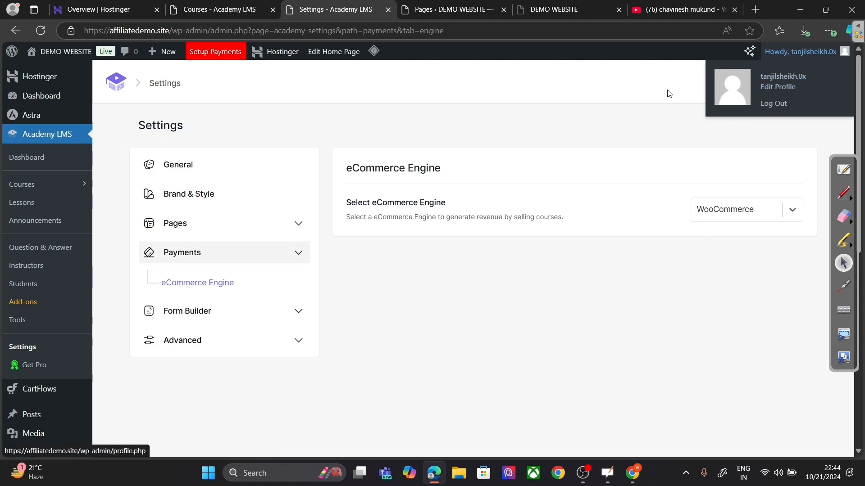
pyautogui.click(814, 82)
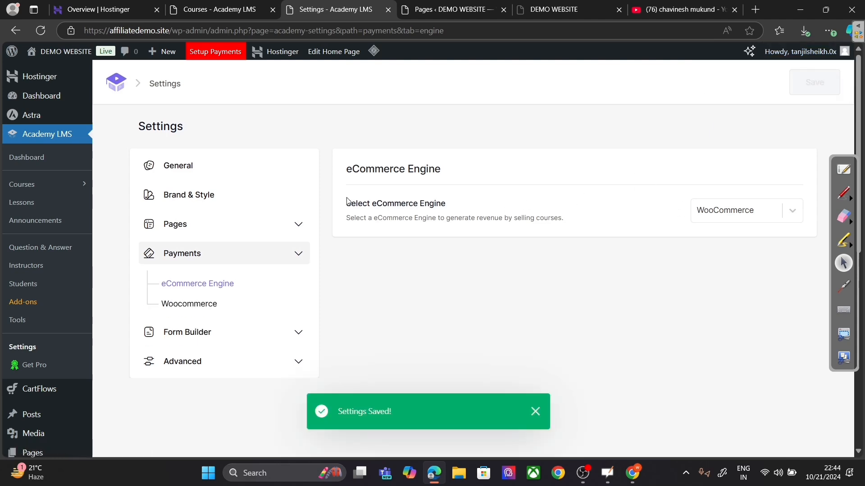
# Step: Edit the Digital Marketing course, set Course Type to Paid, and check the empty product list
pyautogui.click(50, 185)
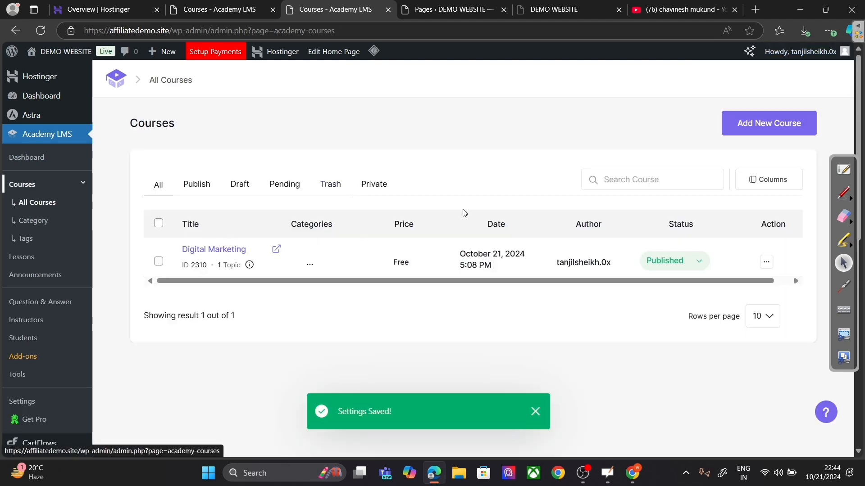
pyautogui.click(221, 251)
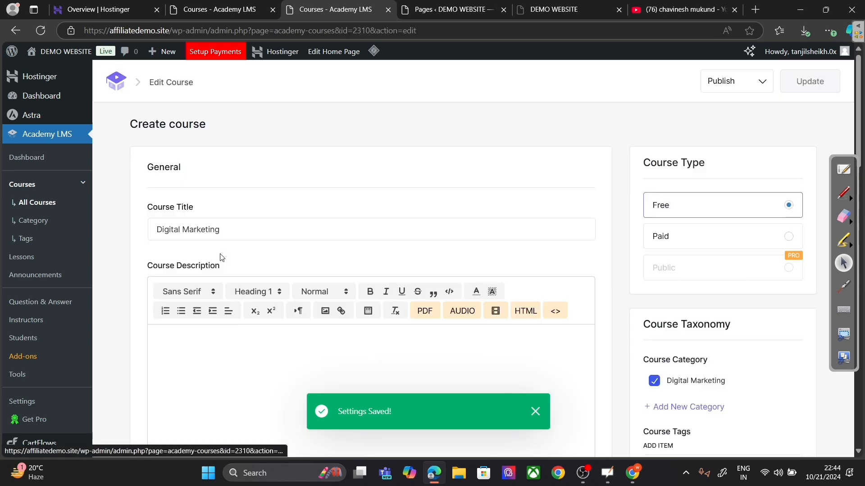
pyautogui.click(742, 244)
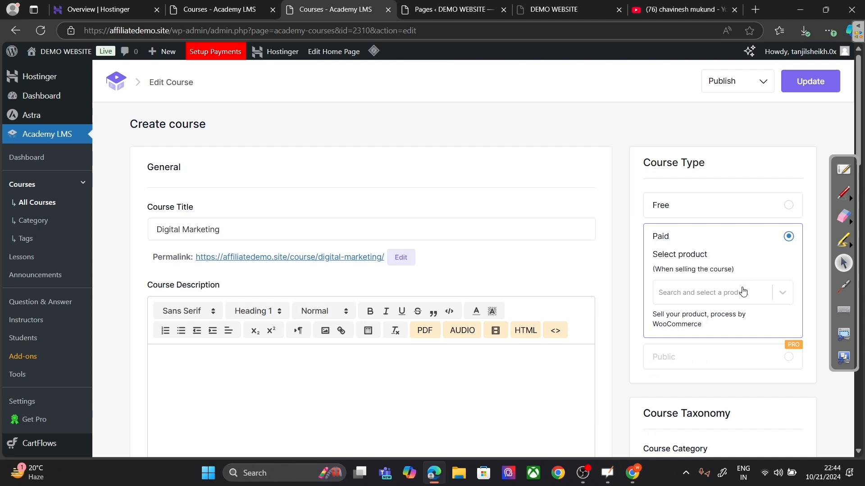
pyautogui.click(766, 299)
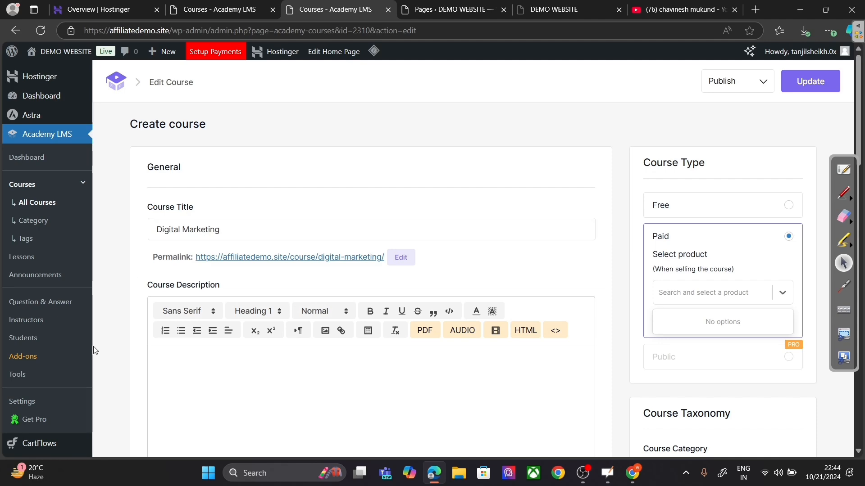
pyautogui.scroll(-5, 127, 268)
pyautogui.scroll(5, 154, 228)
pyautogui.scroll(-2, 166, 250)
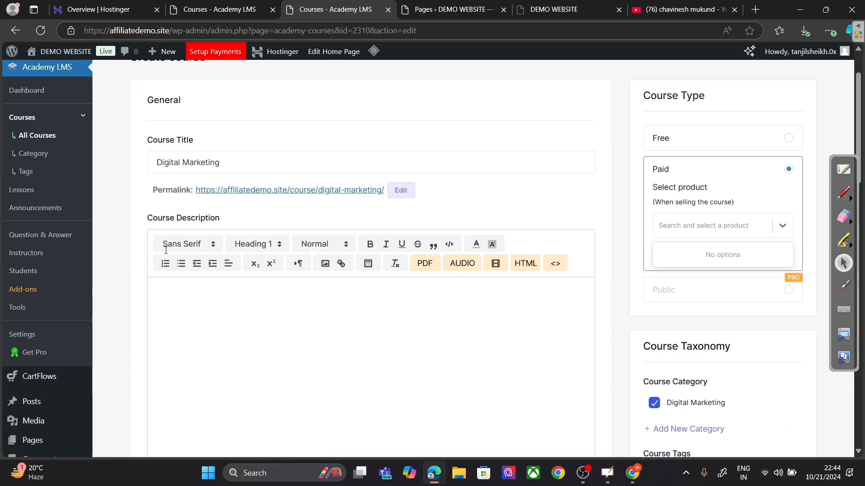
pyautogui.scroll(-6, 166, 251)
# Step: Create a new WooCommerce product titled 'Digital Marketing' and dismiss the setup tour
pyautogui.moveTo(76, 292)
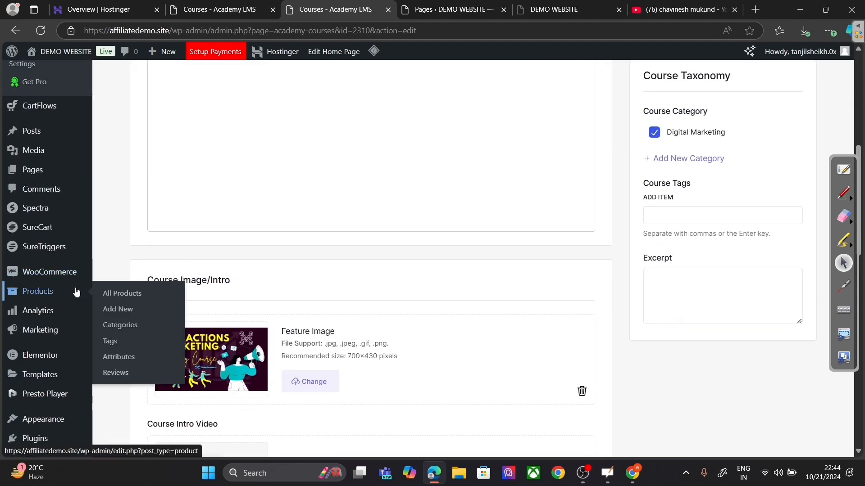
pyautogui.click(108, 294)
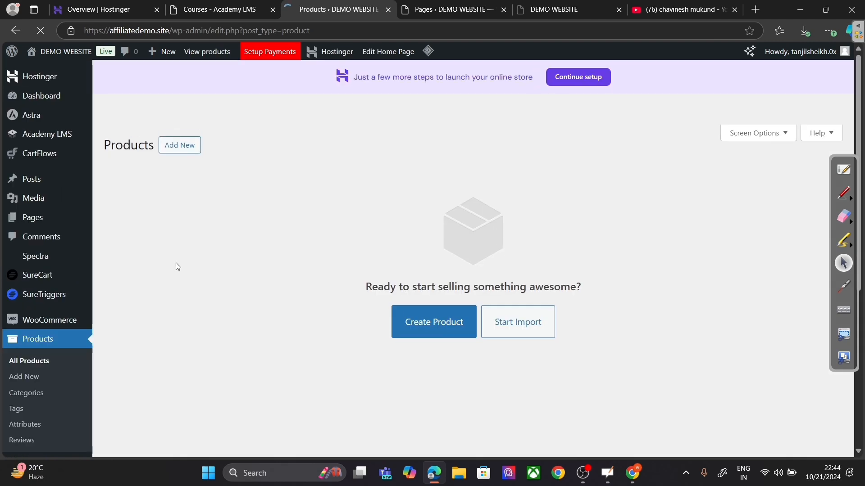
pyautogui.click(435, 322)
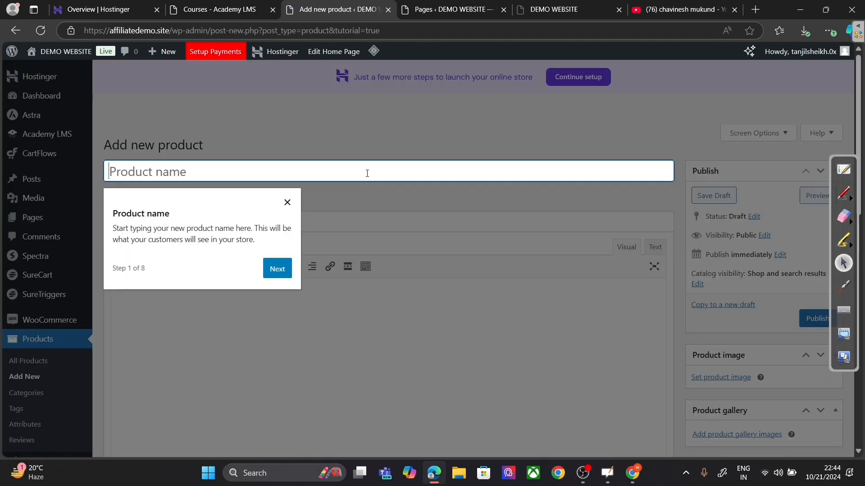
pyautogui.write('Digita')
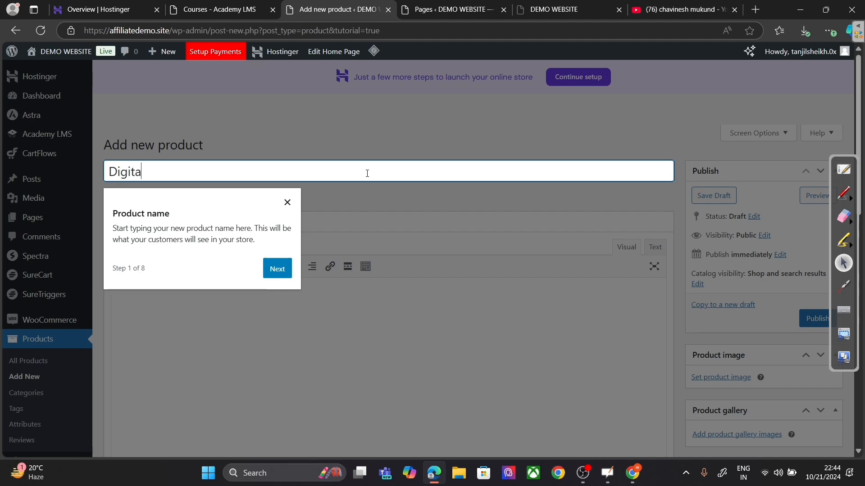
pyautogui.write('l Marketing')
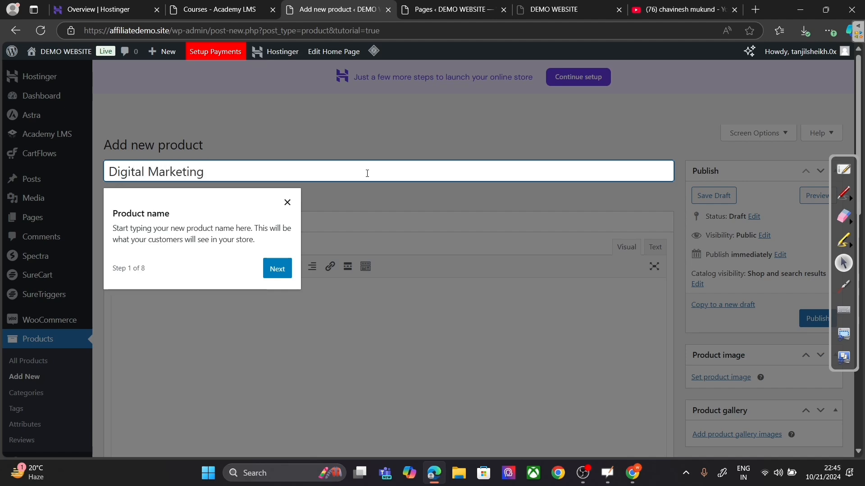
pyautogui.click(277, 269)
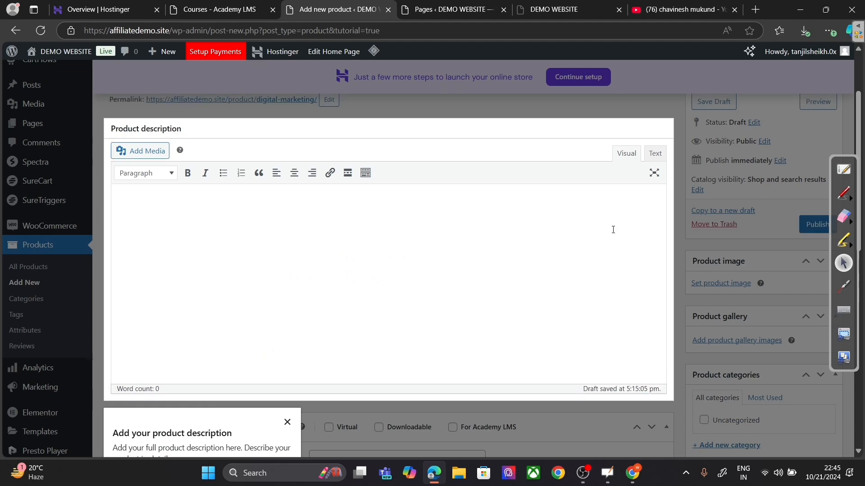
pyautogui.click(288, 422)
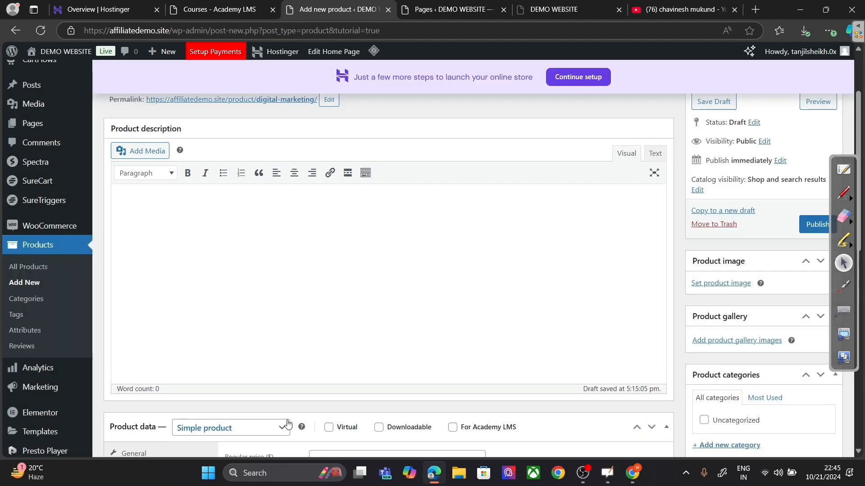
# Step: Set Attraction-Marketing.png as the product image
pyautogui.scroll(-2, 288, 421)
pyautogui.click(720, 171)
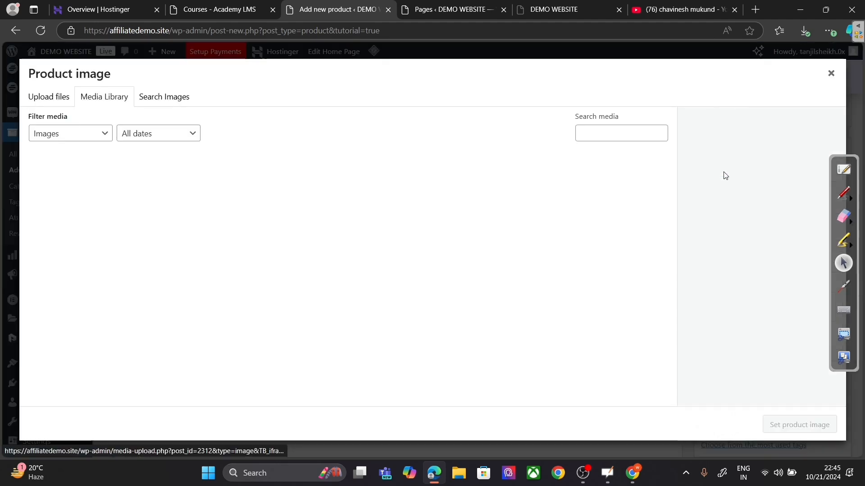
pyautogui.click(66, 176)
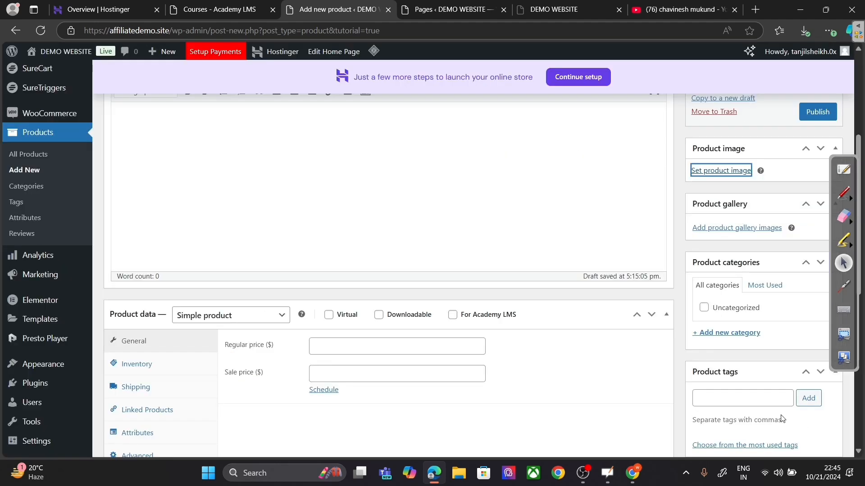
pyautogui.click(799, 424)
# Step: Tick Virtual and For Academy LMS and give the product a regular price of 200
pyautogui.scroll(-2, 350, 291)
pyautogui.click(375, 232)
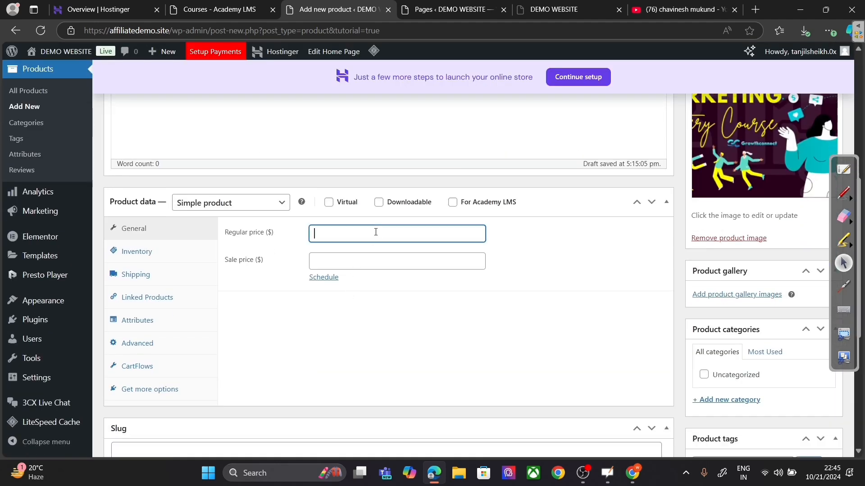
pyautogui.click(350, 204)
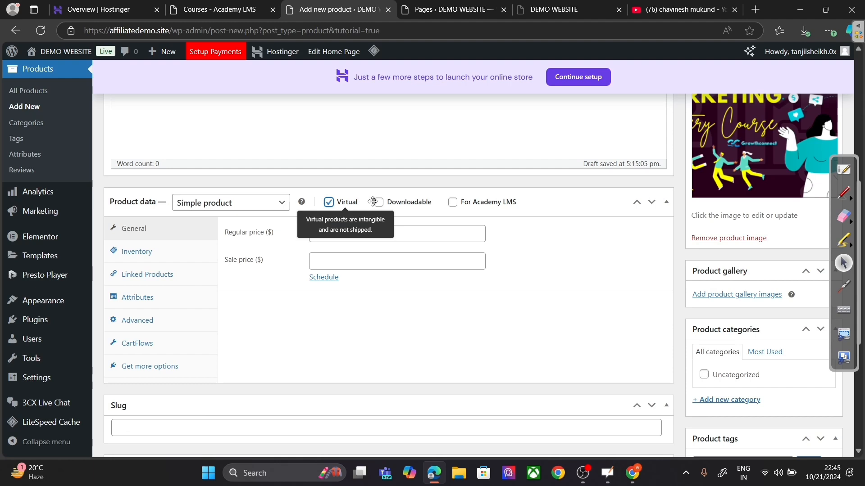
pyautogui.click(452, 202)
pyautogui.click(395, 228)
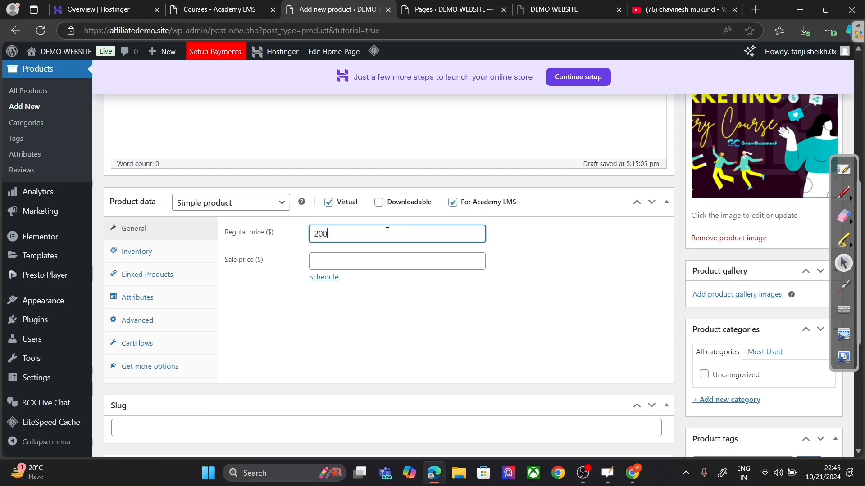
pyautogui.scroll(5, 171, 225)
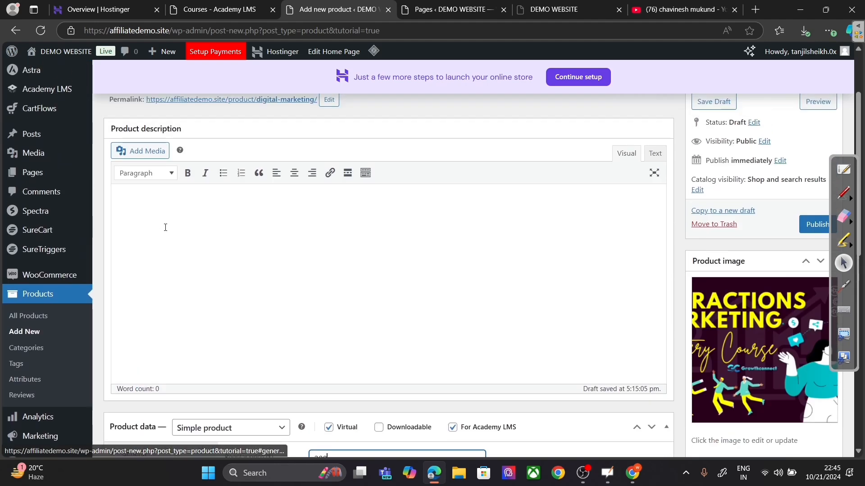
# Step: Change the WooCommerce store currency to Indian rupee (INR) and save the settings
pyautogui.moveTo(56, 282)
pyautogui.rightClick(117, 341)
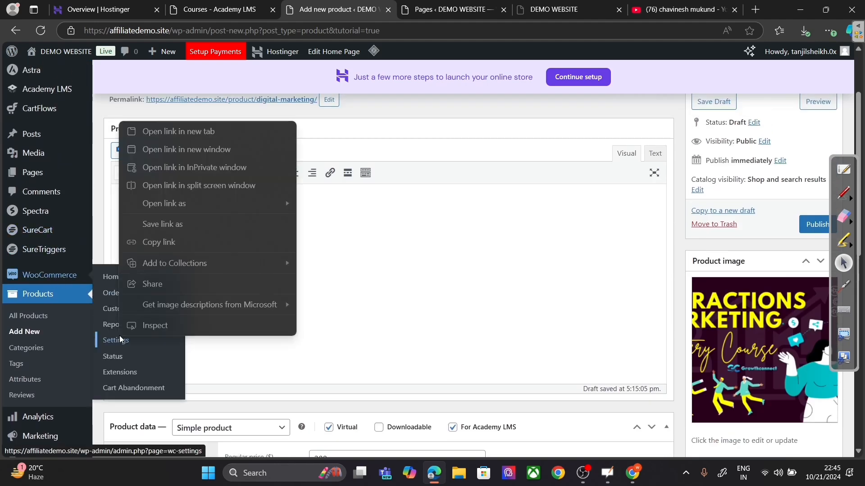
pyautogui.click(184, 135)
pyautogui.click(396, 10)
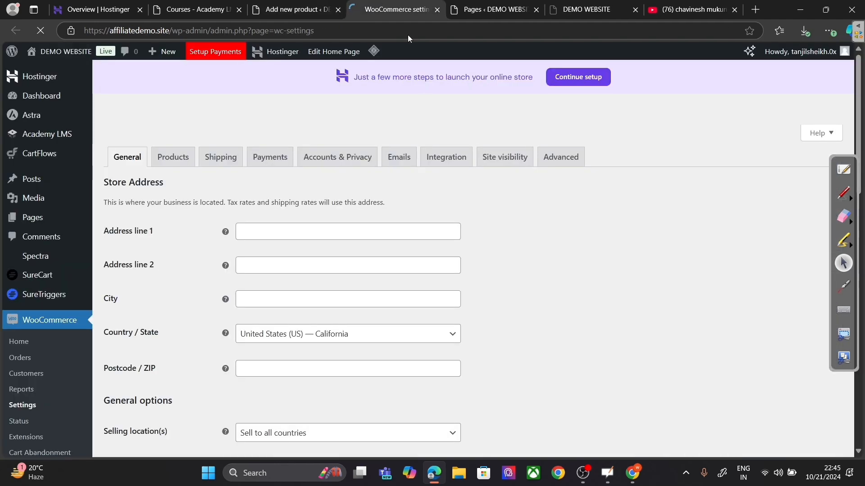
pyautogui.scroll(-4, 336, 230)
pyautogui.scroll(-7, 336, 232)
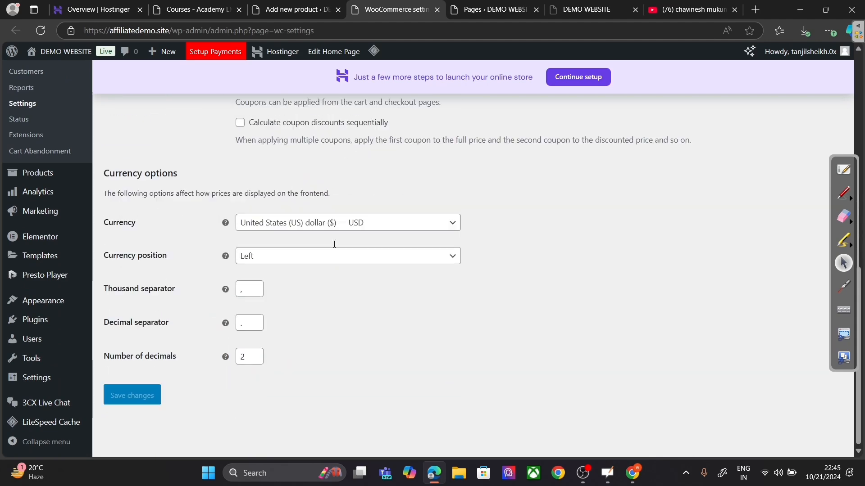
pyautogui.click(325, 224)
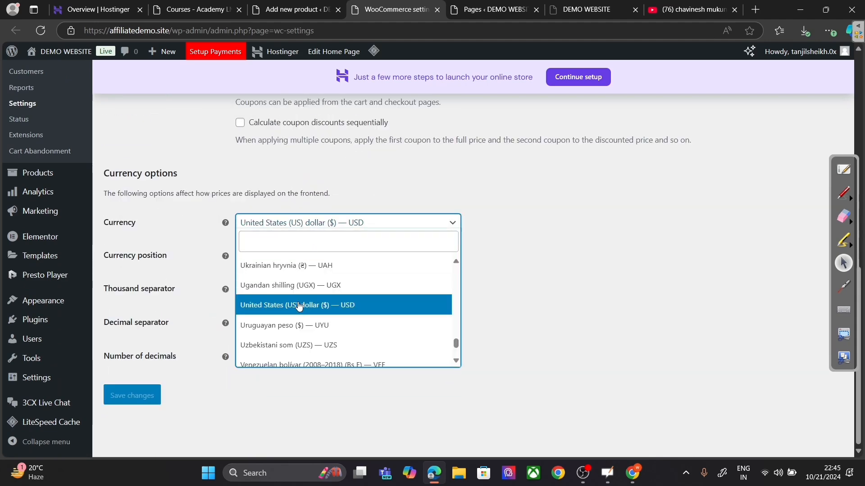
pyautogui.write('indi')
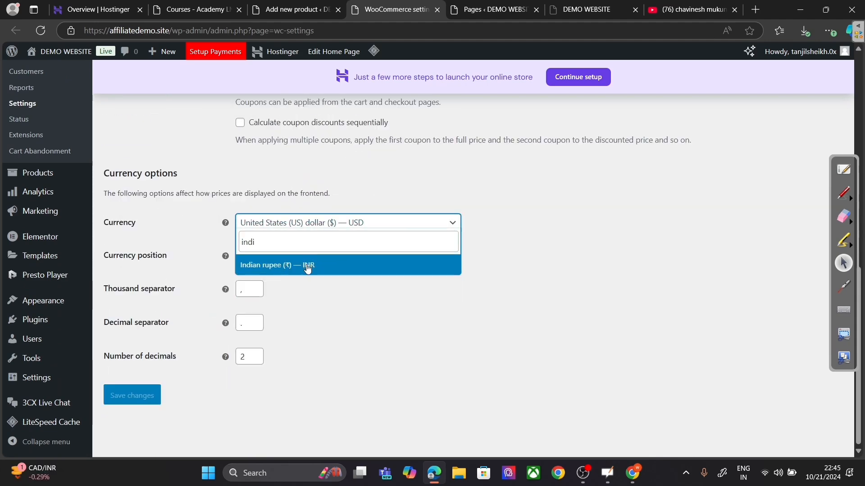
pyautogui.click(307, 268)
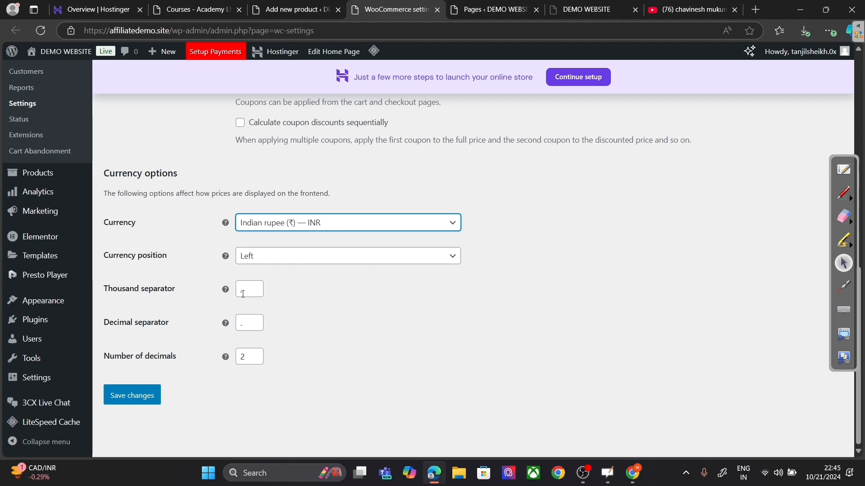
pyautogui.click(132, 391)
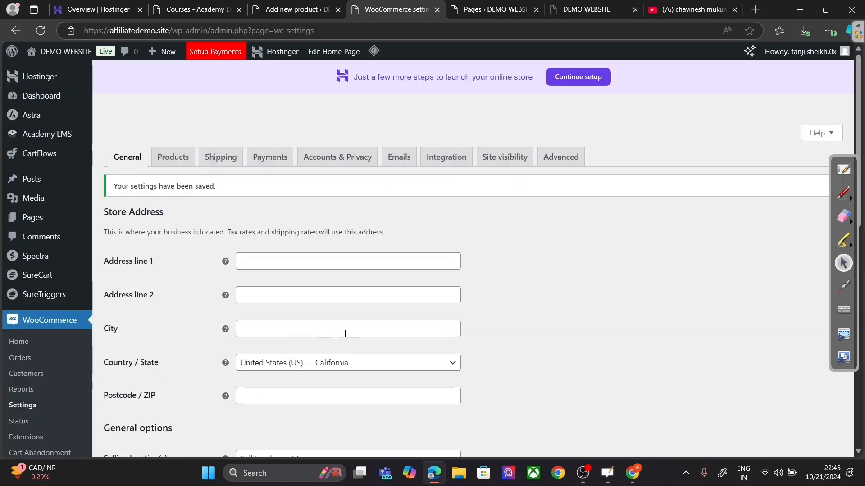
pyautogui.scroll(-3, 74, 391)
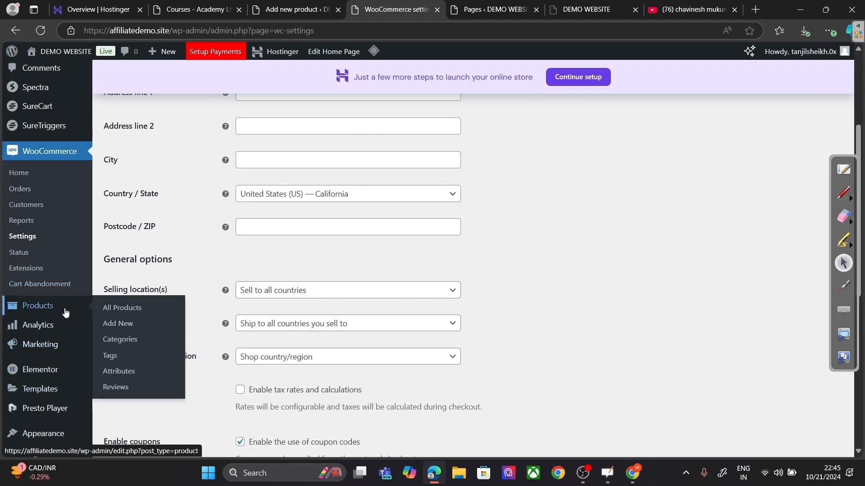
# Step: Save the Digital Marketing product as a draft, then publish it at ₹200
pyautogui.click(279, 6)
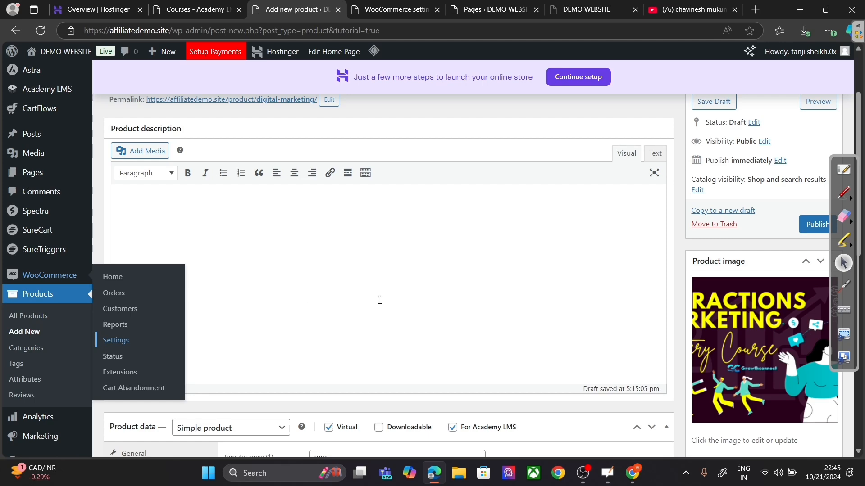
pyautogui.scroll(-3, 556, 278)
pyautogui.scroll(3, 559, 275)
pyautogui.click(722, 104)
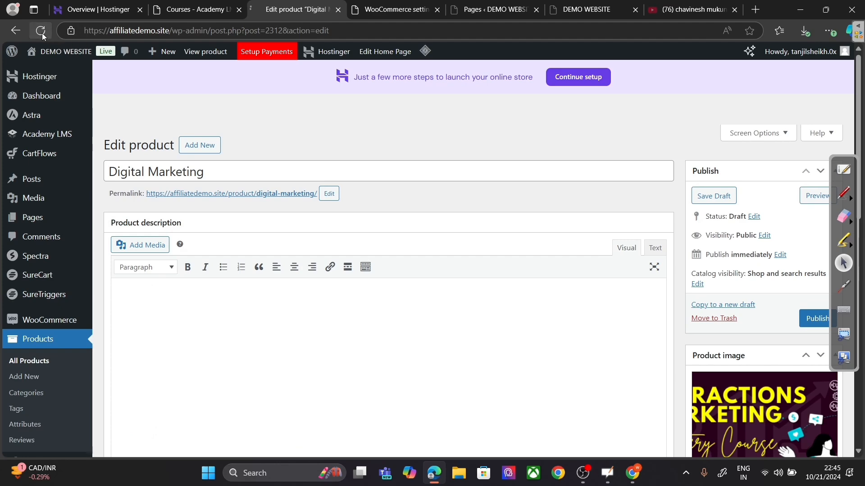
pyautogui.scroll(-4, 698, 173)
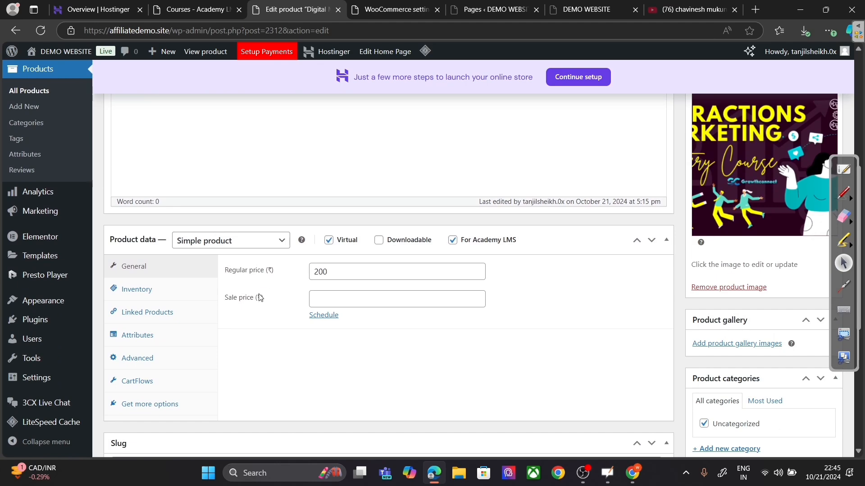
pyautogui.scroll(-6, 382, 348)
pyautogui.scroll(12, 455, 324)
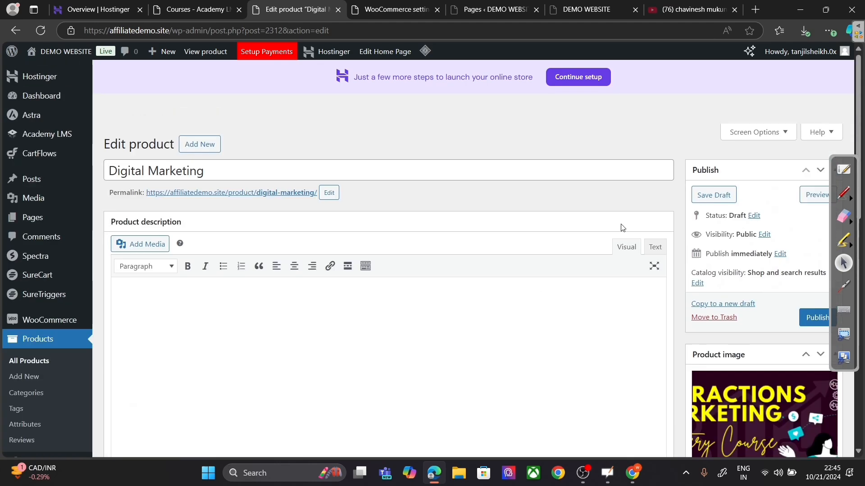
pyautogui.click(816, 319)
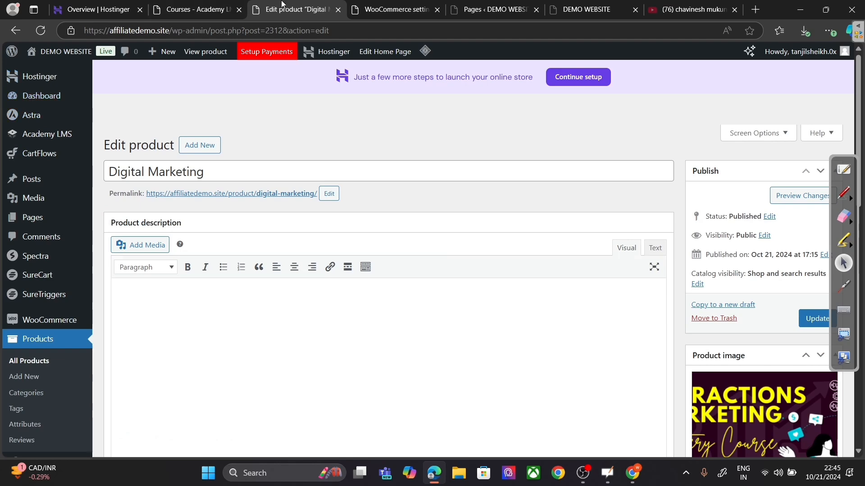
# Step: Edit the Digital Marketing course and try making it paid, dismissing the Premium upgrade prompt
pyautogui.click(339, 9)
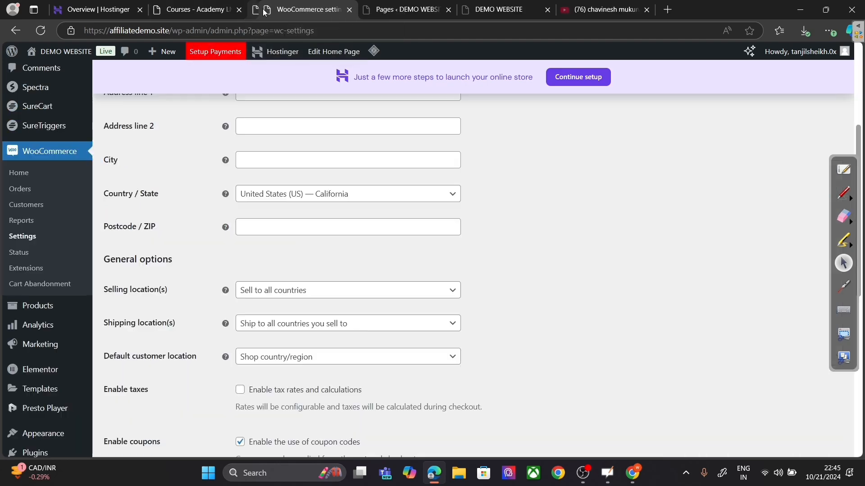
pyautogui.click(193, 7)
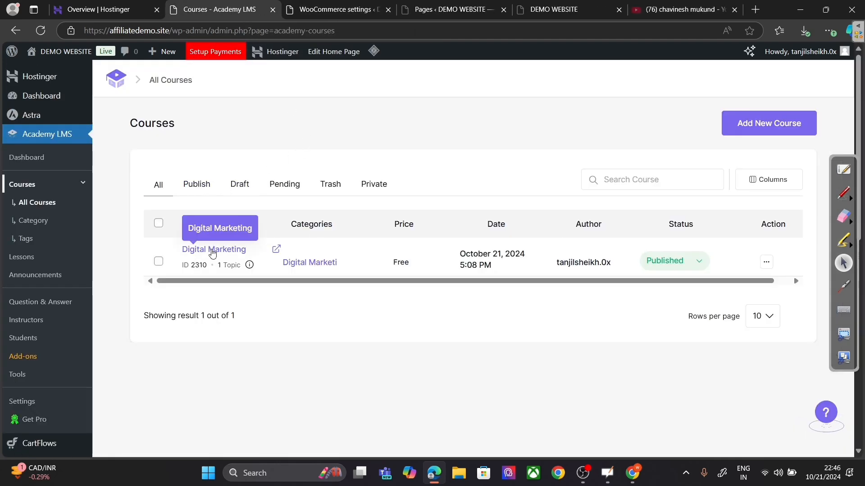
pyautogui.click(212, 249)
pyautogui.scroll(-3, 767, 131)
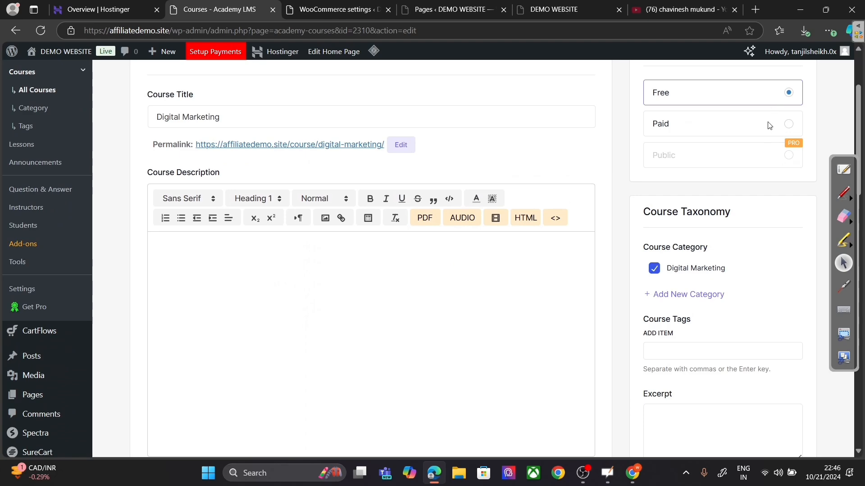
pyautogui.click(767, 126)
pyautogui.click(706, 185)
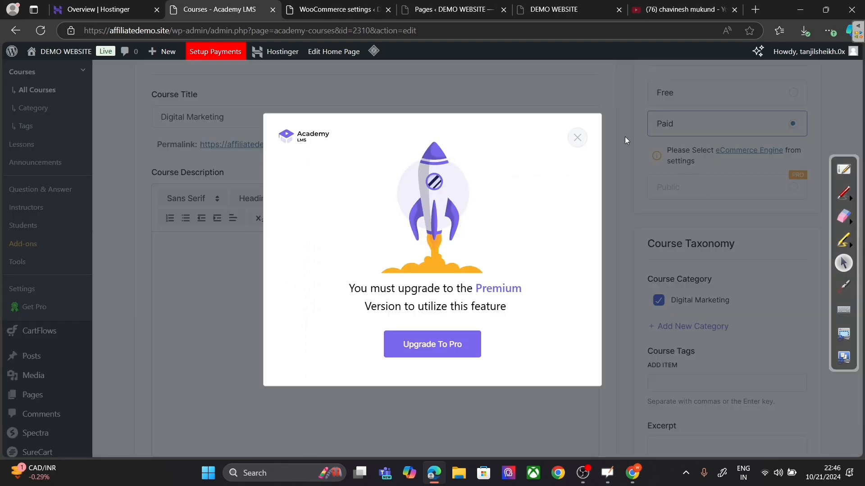
pyautogui.click(577, 138)
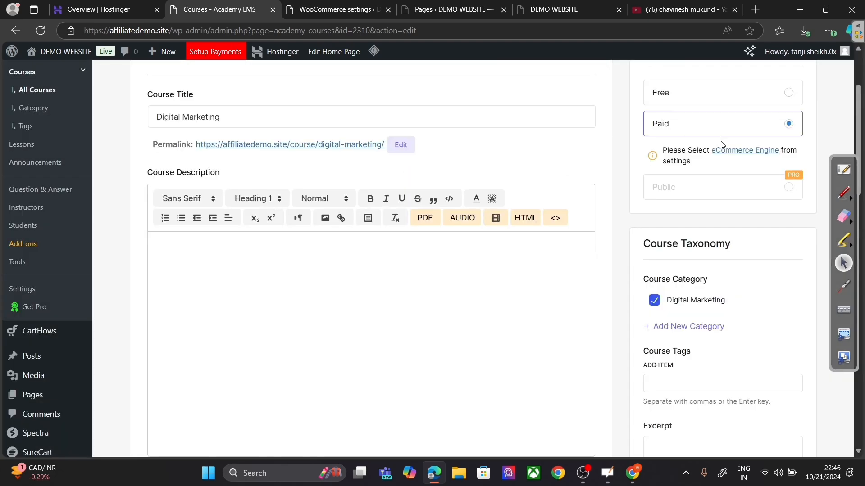
pyautogui.click(733, 153)
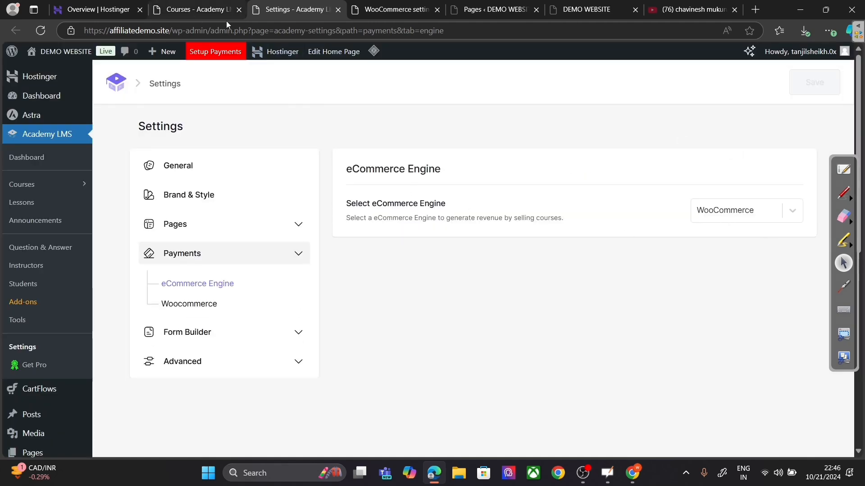
# Step: Reopen Digital Marketing from a refreshed course list, set Paid, link its product, and update
pyautogui.click(238, 10)
pyautogui.click(54, 184)
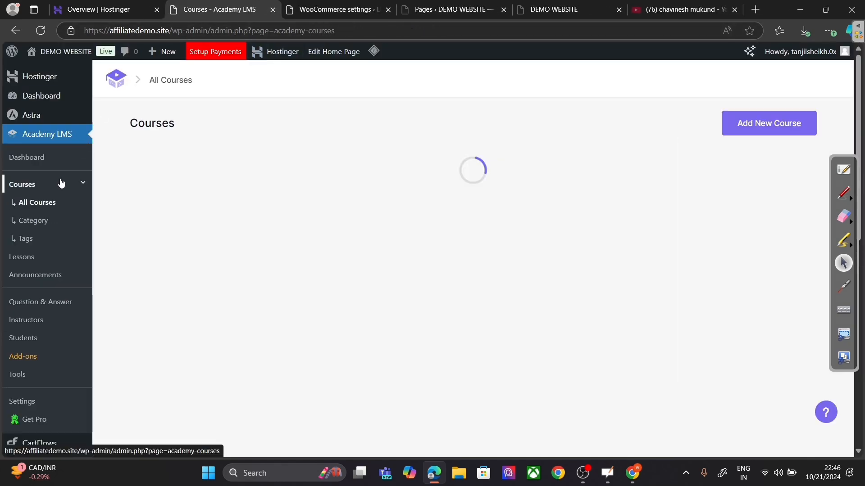
pyautogui.click(199, 251)
pyautogui.scroll(-4, 540, 235)
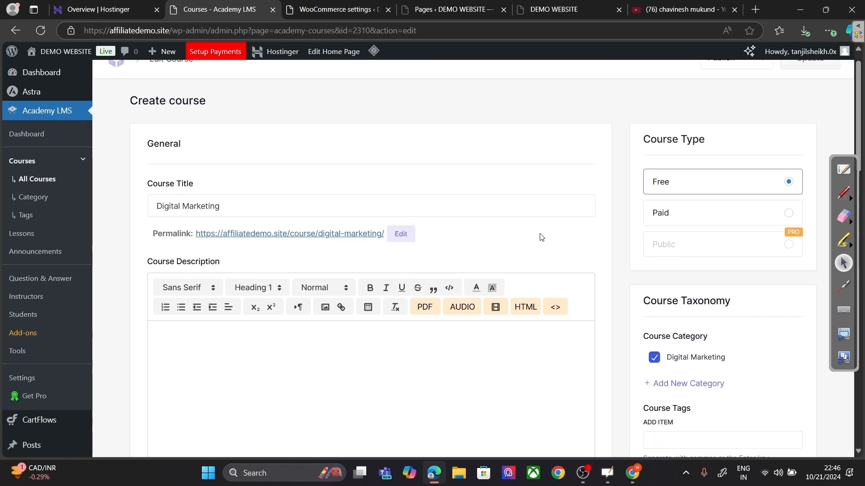
pyautogui.click(706, 77)
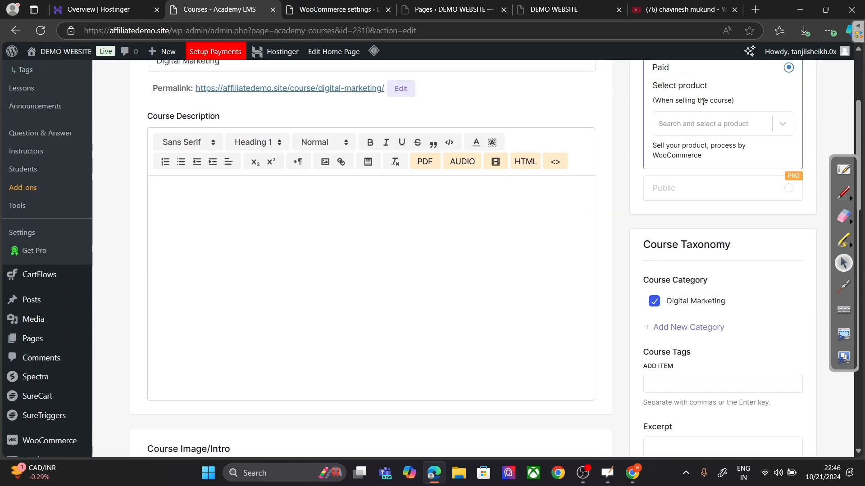
pyautogui.click(692, 129)
pyautogui.click(688, 153)
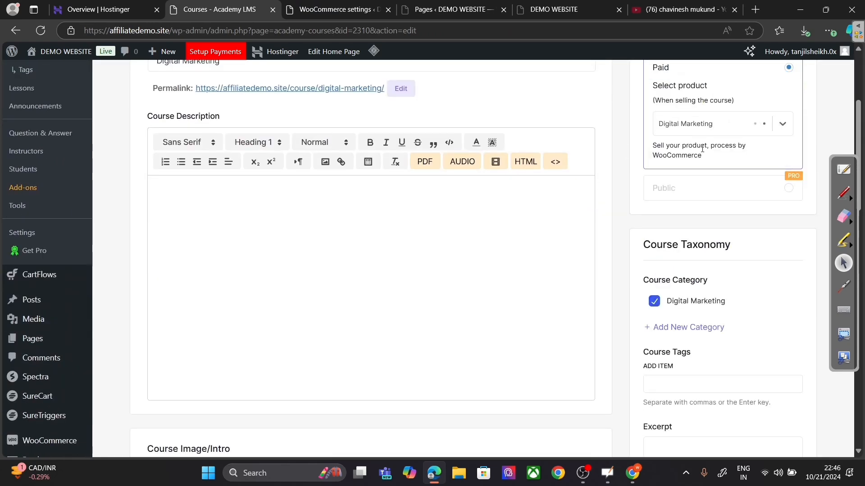
pyautogui.scroll(4, 736, 244)
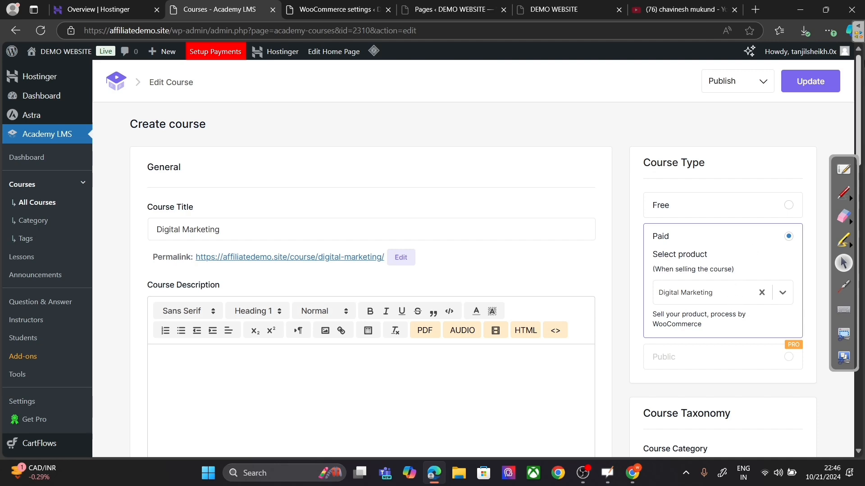
pyautogui.click(802, 86)
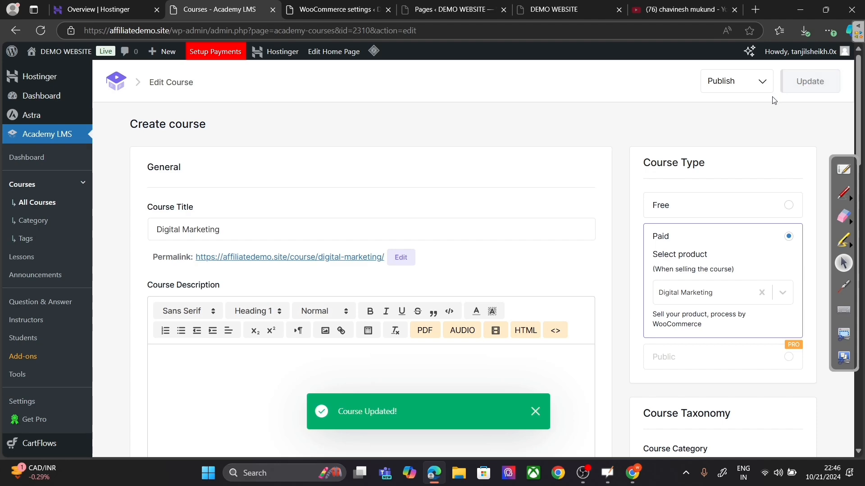
# Step: From the Pages list, view the live Courses page showing Digital Marketing at ₹200, then close it
pyautogui.click(441, 9)
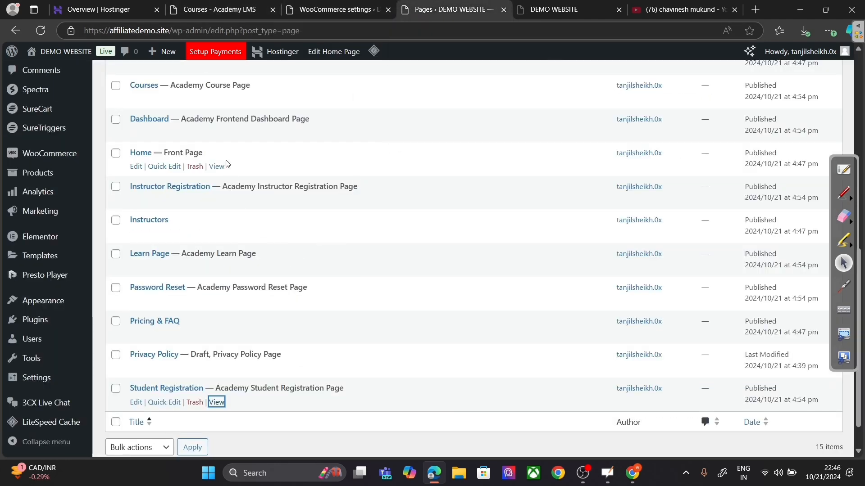
pyautogui.scroll(2, 227, 165)
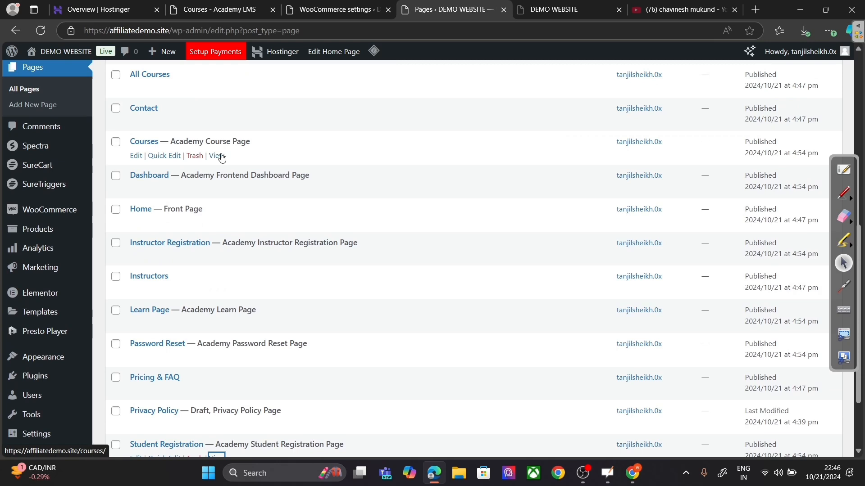
pyautogui.rightClick(210, 157)
pyautogui.click(248, 163)
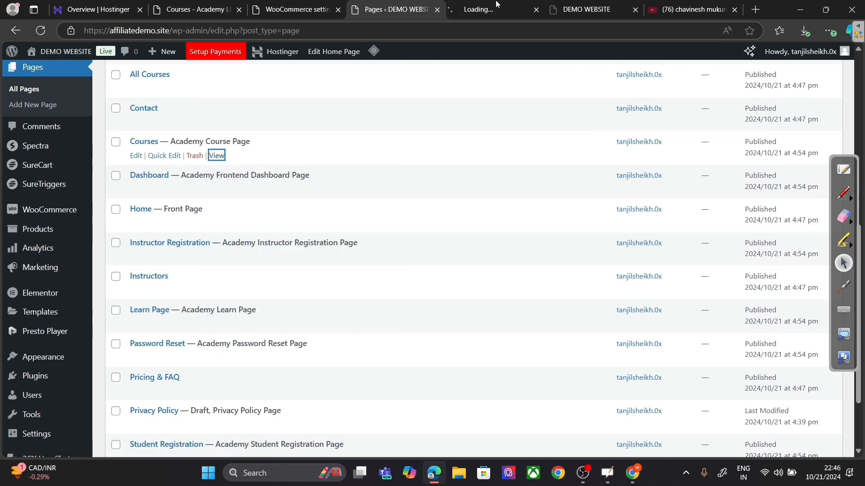
pyautogui.click(495, 5)
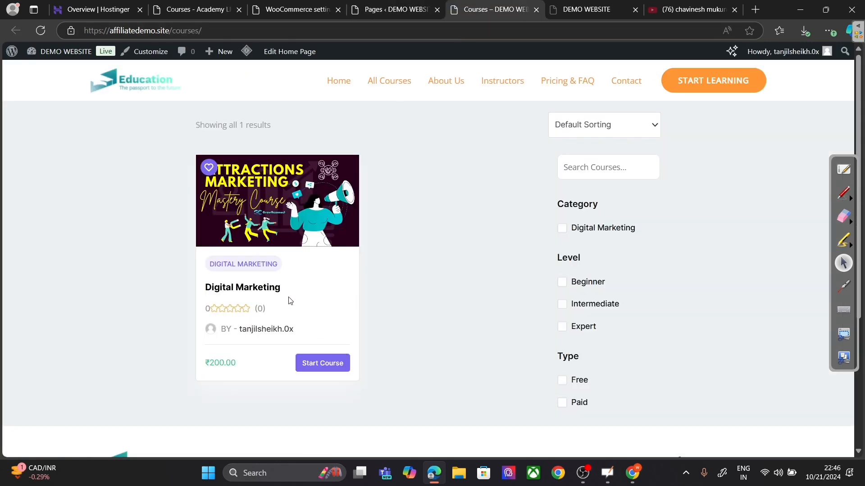
pyautogui.click(536, 10)
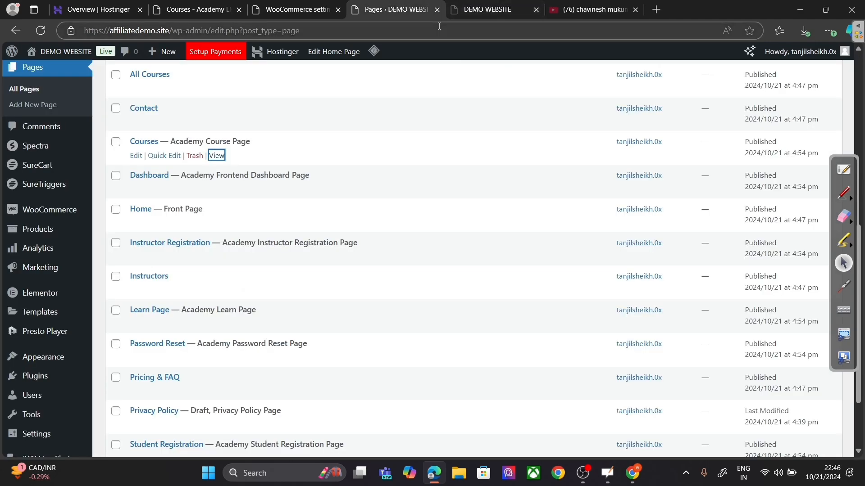
# Step: Load the site's /courses/ page, add Digital Marketing to the cart, and choose Register Now
pyautogui.click(632, 473)
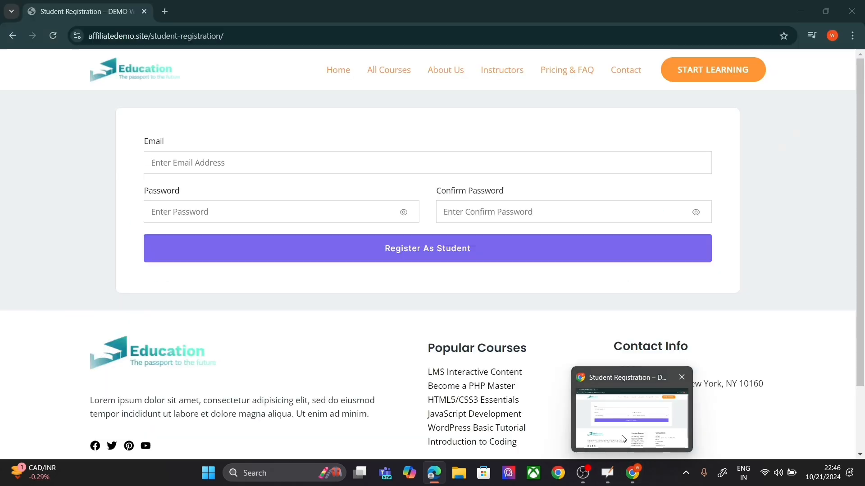
pyautogui.click(405, 79)
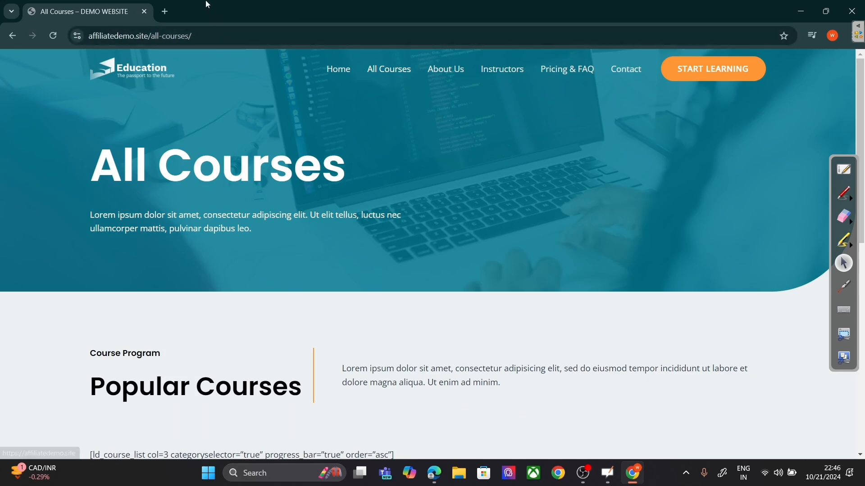
pyautogui.moveTo(193, 36); pyautogui.dragTo(161, 37)
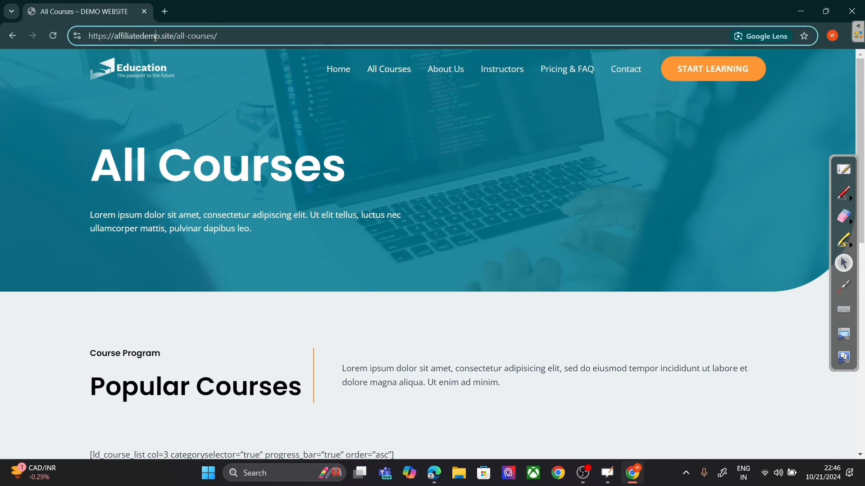
pyautogui.doubleClick(160, 38)
pyautogui.moveTo(176, 36); pyautogui.dragTo(216, 37)
pyautogui.scroll(-5, 512, 203)
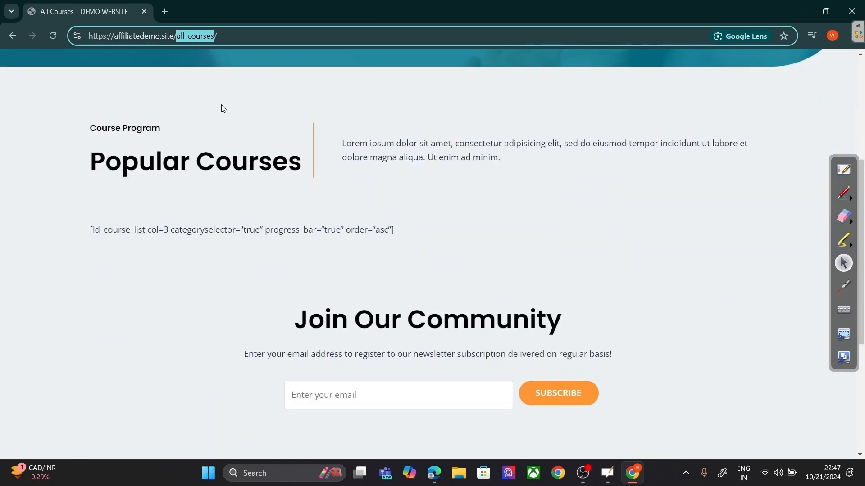
pyautogui.write('course')
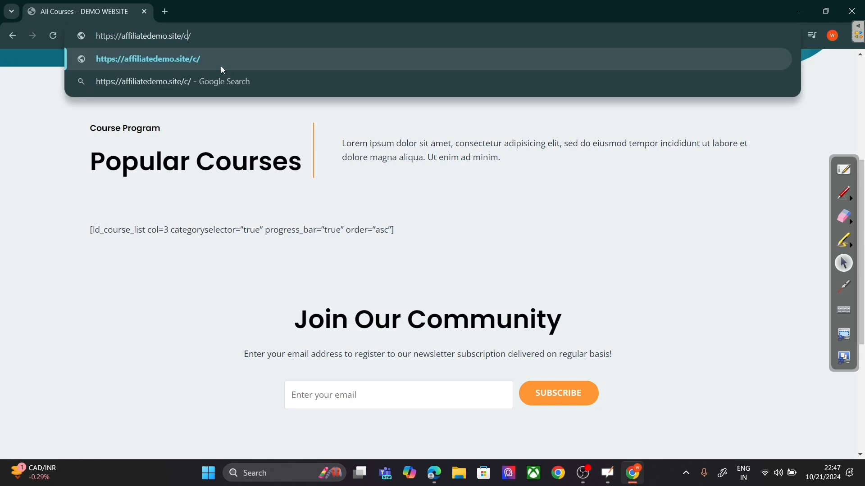
pyautogui.write('s')
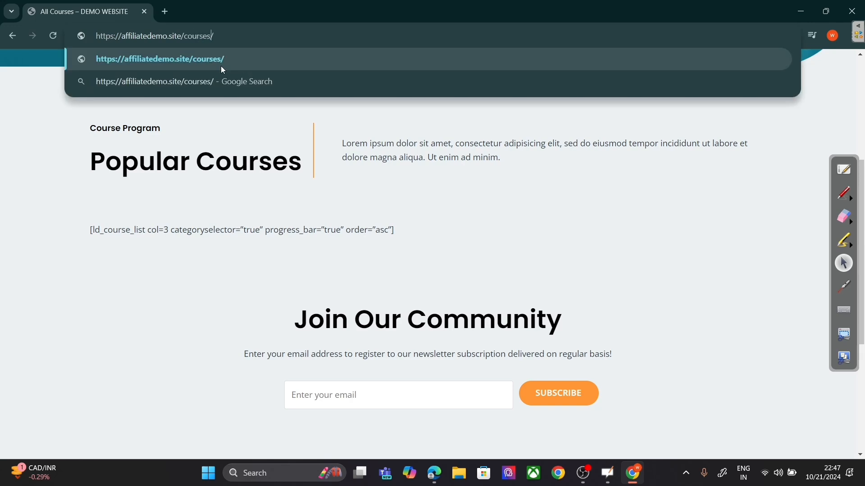
pyautogui.press('Return')
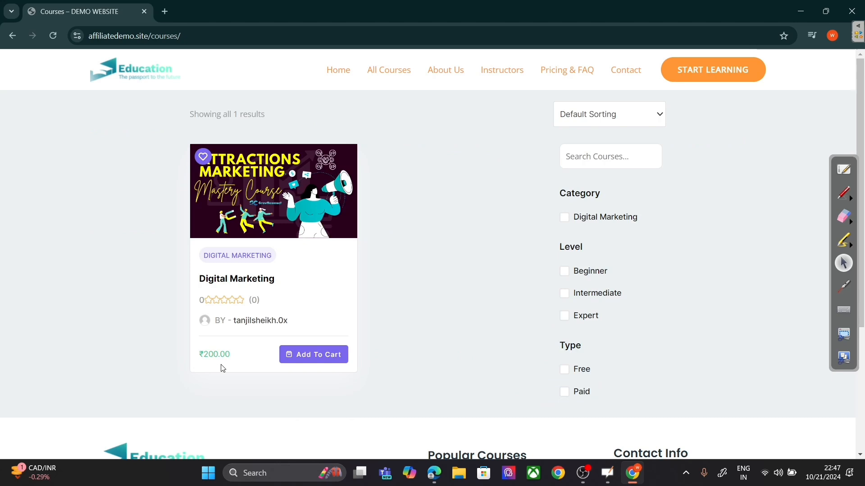
pyautogui.click(306, 355)
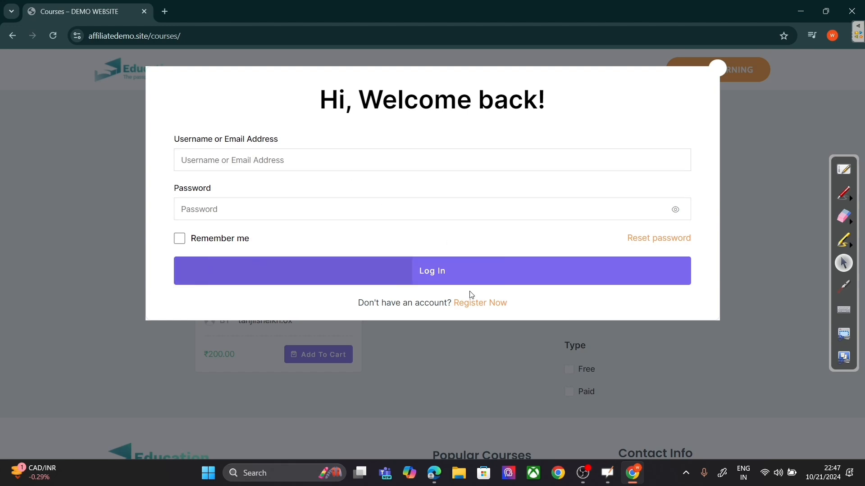
pyautogui.click(471, 303)
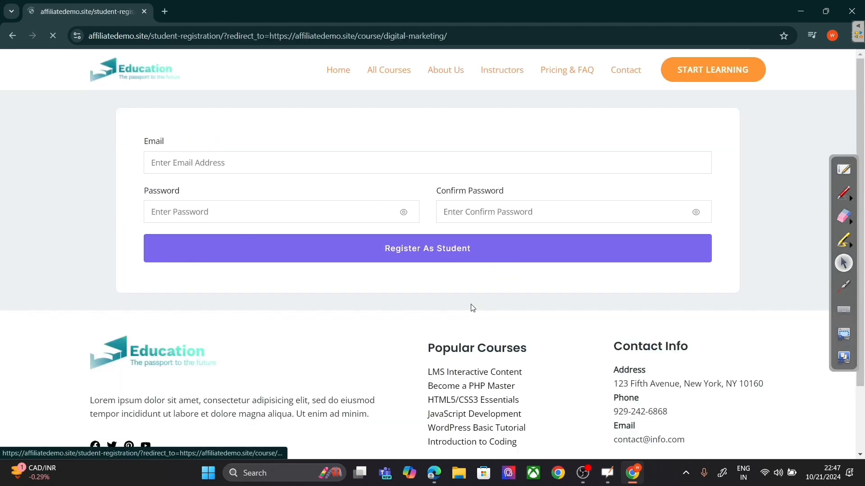
# Step: Register as a student with an email address, a password and its confirmation
pyautogui.click(262, 164)
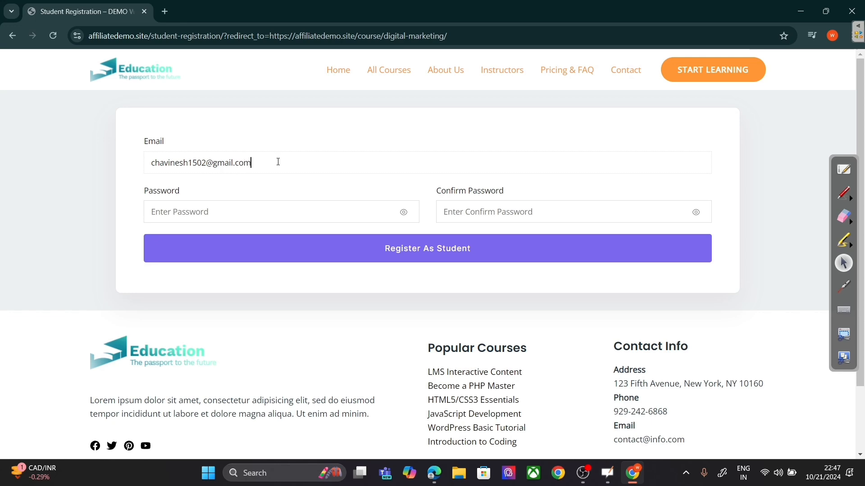
pyautogui.press('Tab')
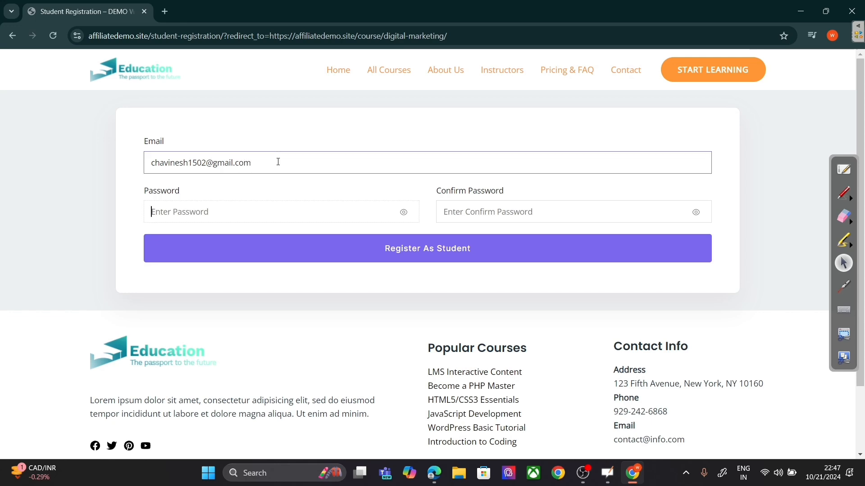
pyautogui.write('1234')
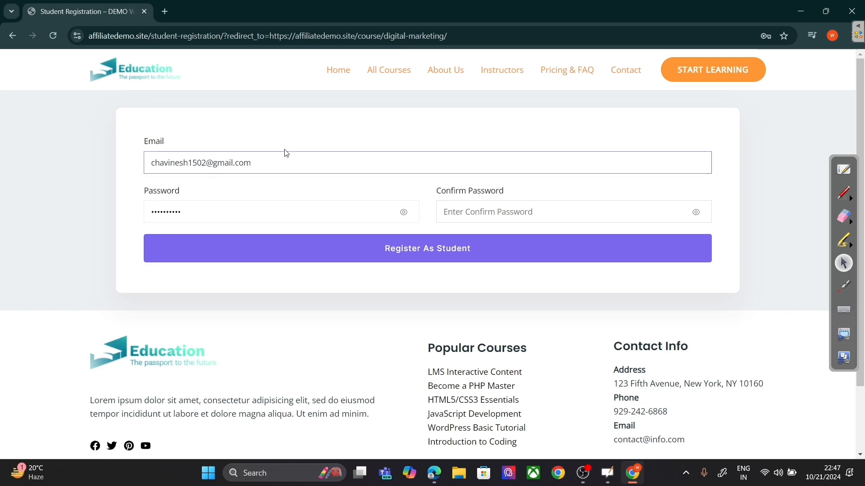
pyautogui.click(460, 206)
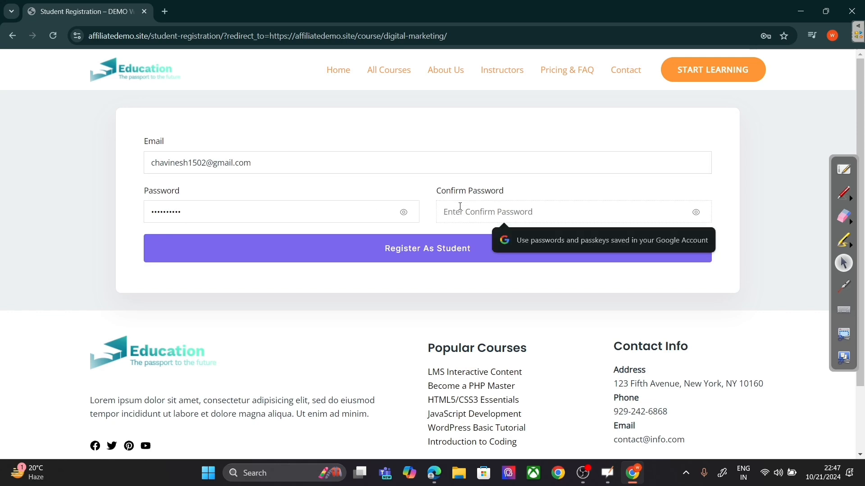
pyautogui.write('12')
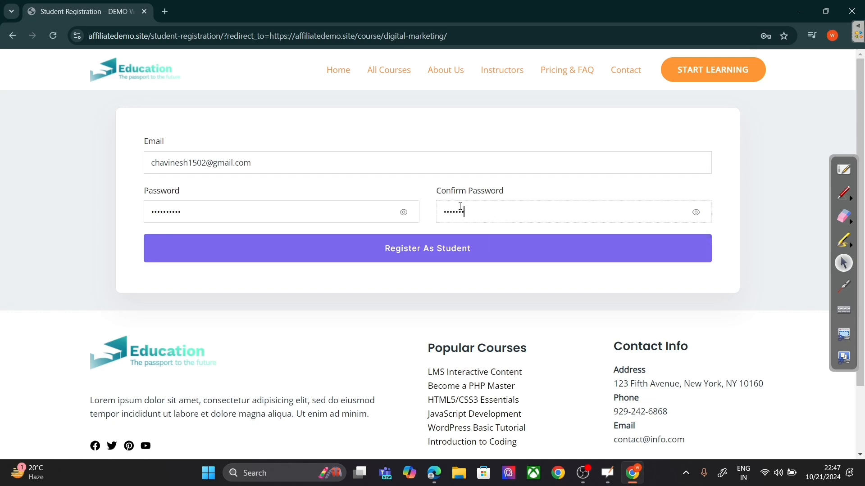
pyautogui.click(453, 244)
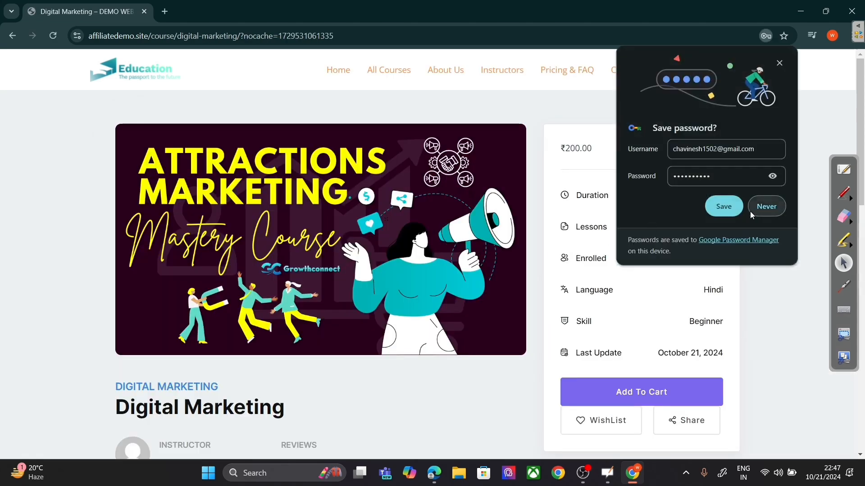
# Step: Decline saving the password, add the Digital Marketing course to the cart, and view the ₹200 cart
pyautogui.click(763, 210)
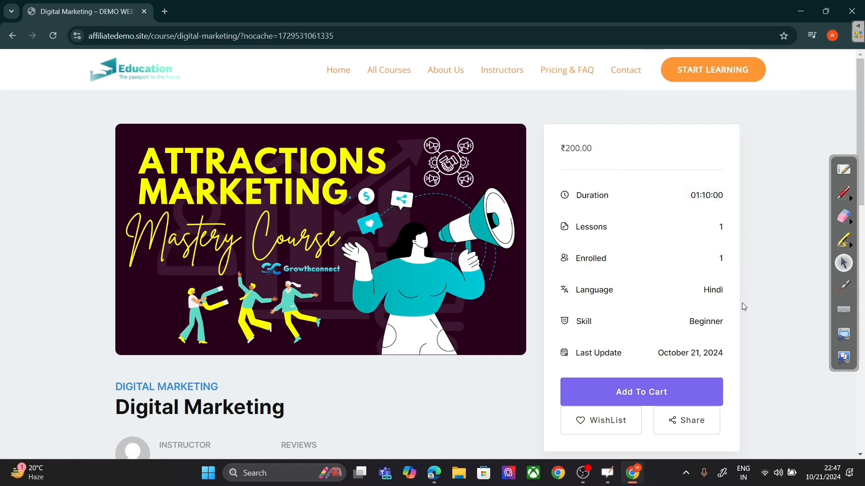
pyautogui.scroll(-7, 742, 303)
pyautogui.scroll(1, 509, 285)
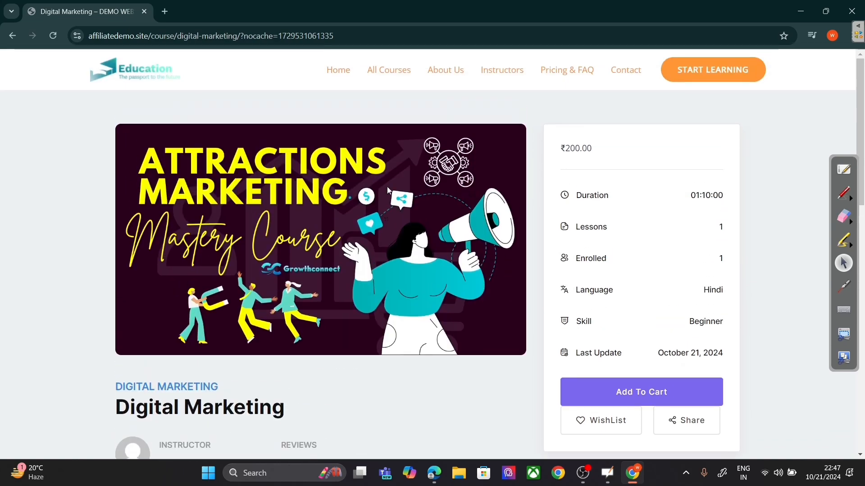
pyautogui.scroll(-5, 525, 256)
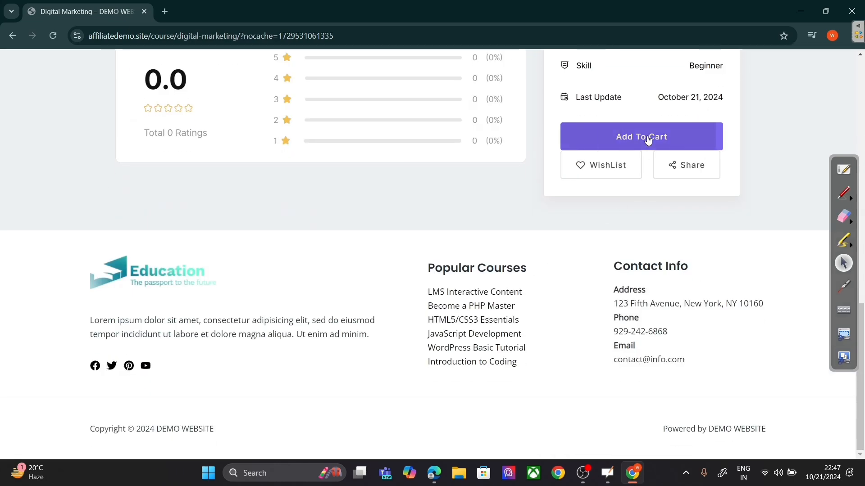
pyautogui.click(648, 141)
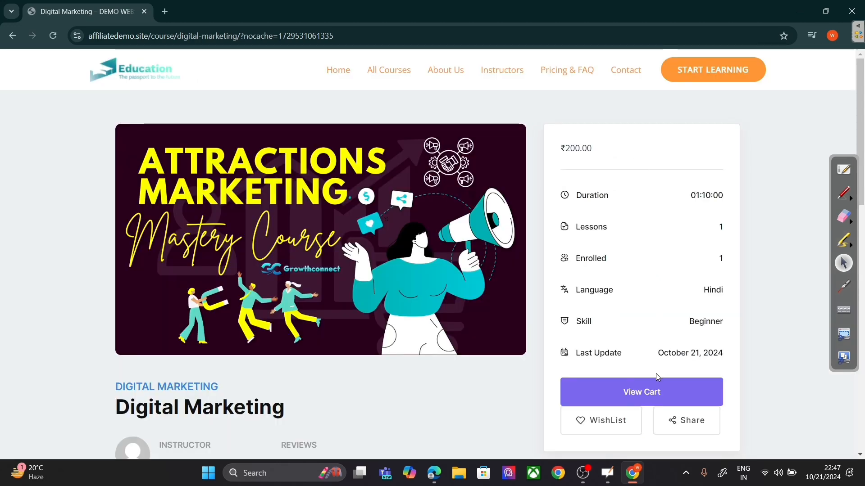
pyautogui.click(649, 392)
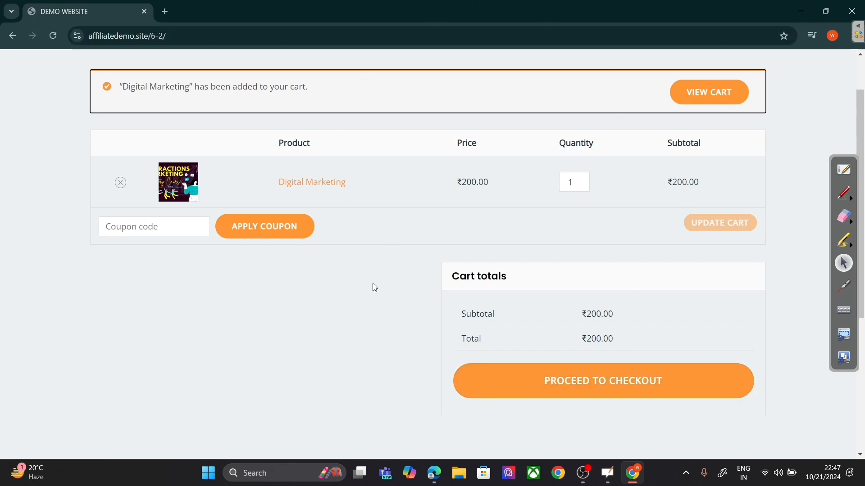
# Step: Proceed to checkout for the ₹200 order and find no payment methods available
pyautogui.click(614, 384)
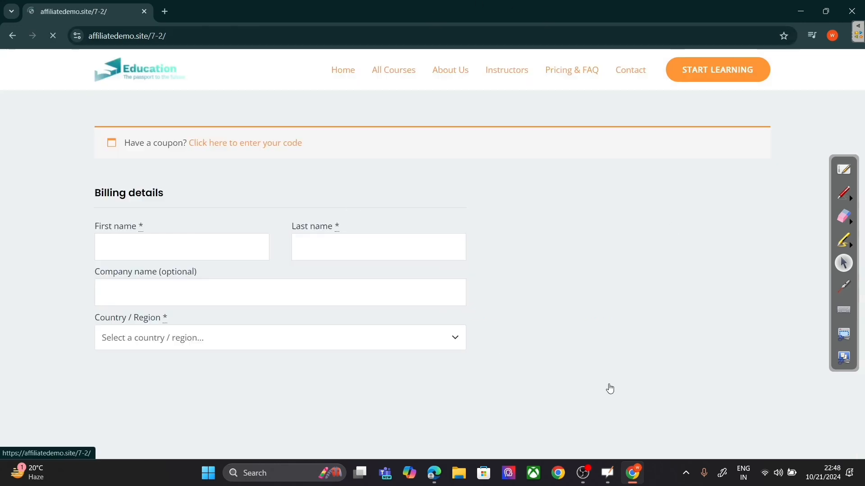
pyautogui.scroll(-3, 314, 296)
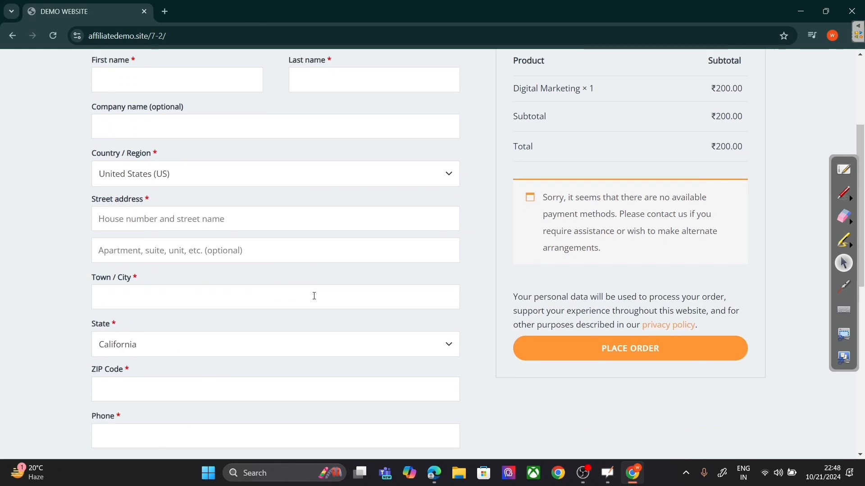
pyautogui.scroll(2, 314, 296)
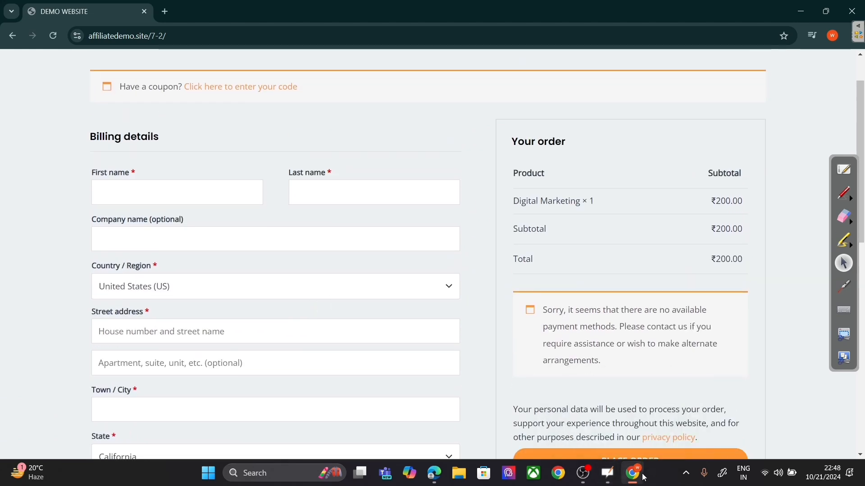
# Step: Review WooCommerce's Payments tab: Direct bank transfer, Check payments and Cash on delivery are all disabled
pyautogui.moveTo(434, 473)
pyautogui.click(411, 438)
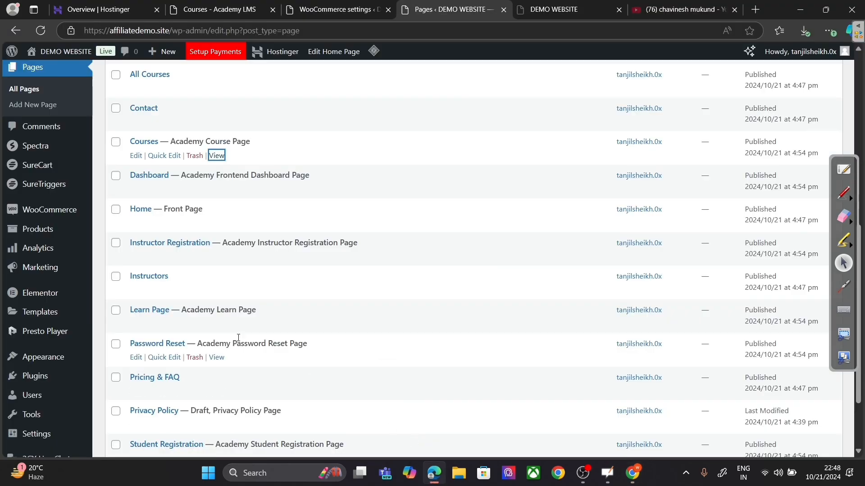
pyautogui.moveTo(71, 210)
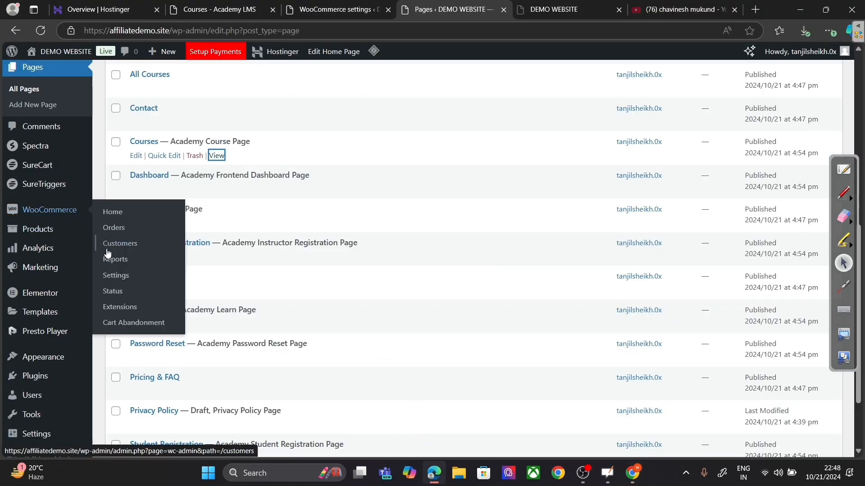
pyautogui.click(120, 275)
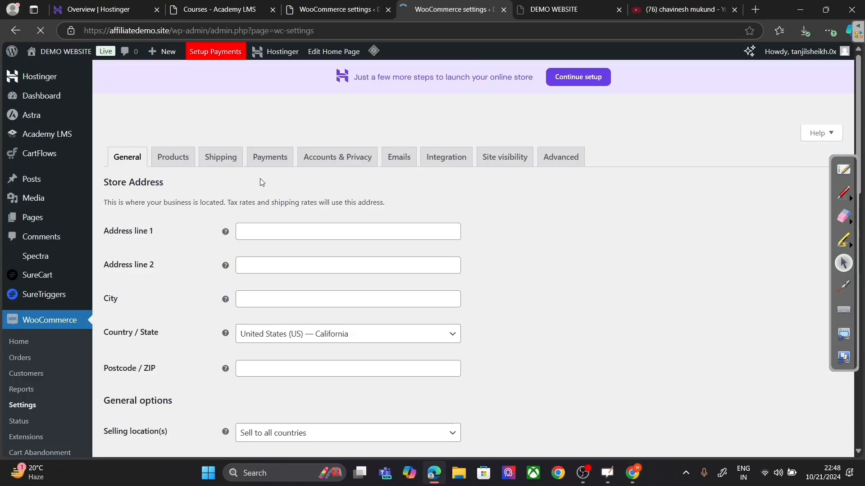
pyautogui.click(271, 162)
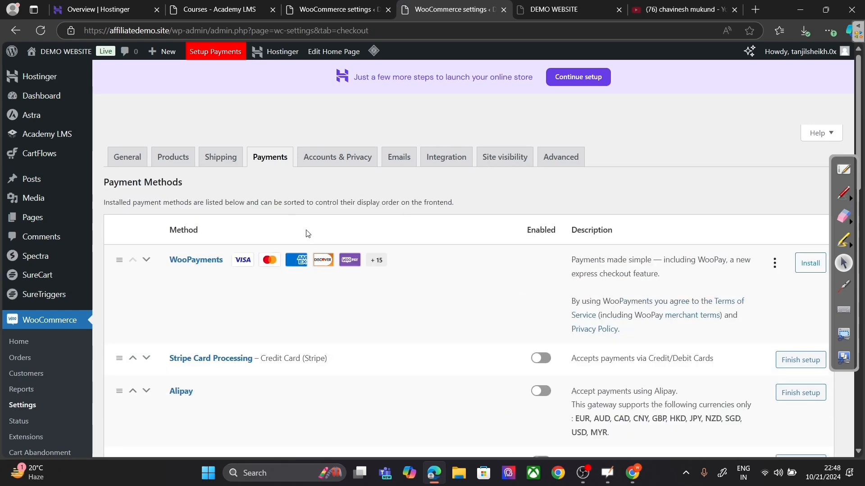
pyautogui.scroll(-5, 377, 293)
pyautogui.scroll(-7, 459, 249)
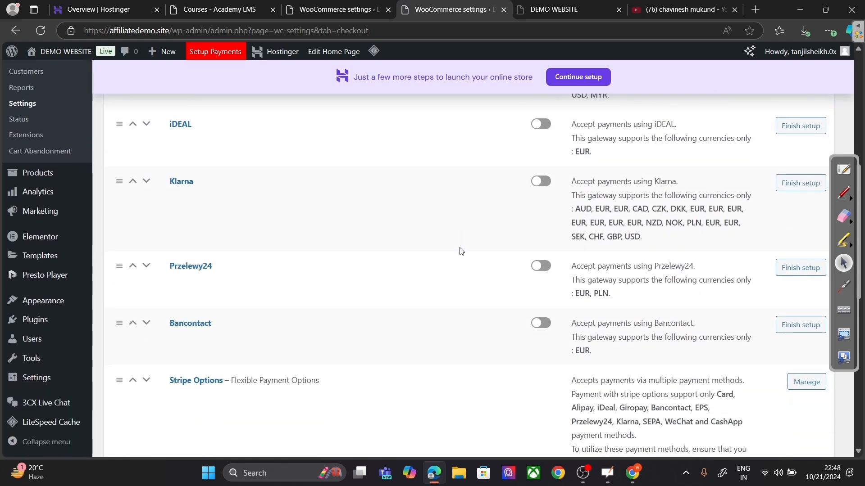
pyautogui.scroll(-5, 461, 251)
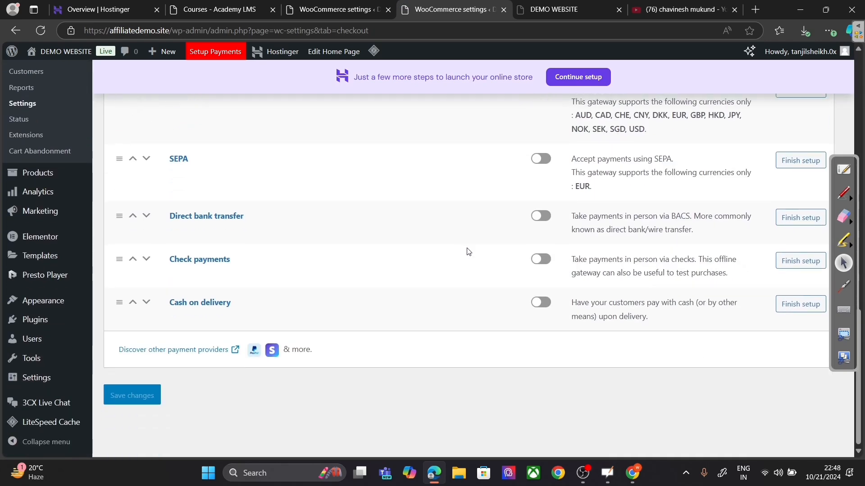
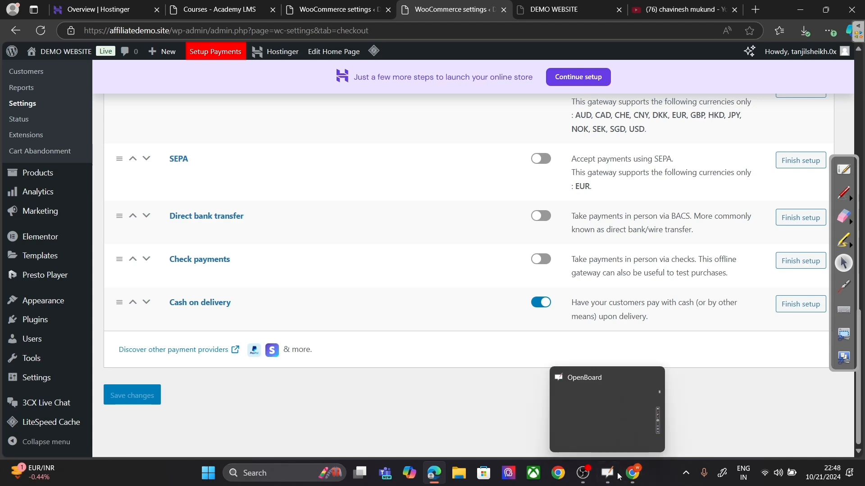
# Step: Reload the checkout page and enter the buyer's first and last name
pyautogui.click(629, 482)
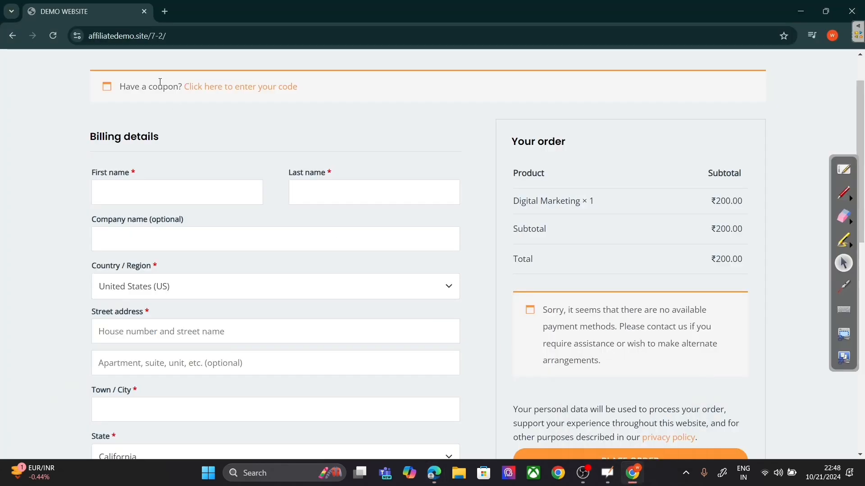
pyautogui.click(51, 41)
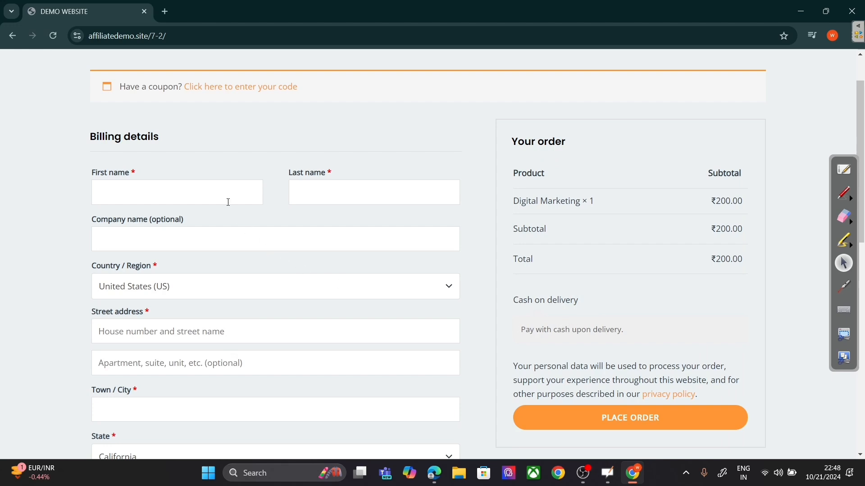
pyautogui.click(228, 202)
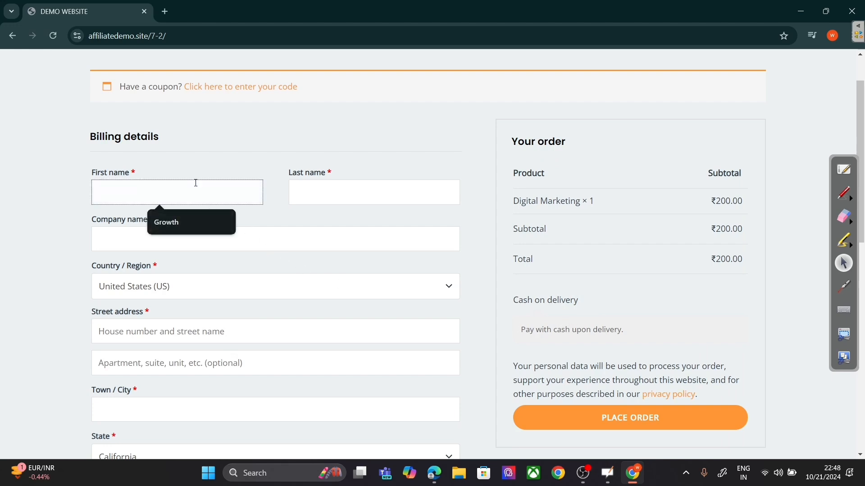
pyautogui.write('Chavi')
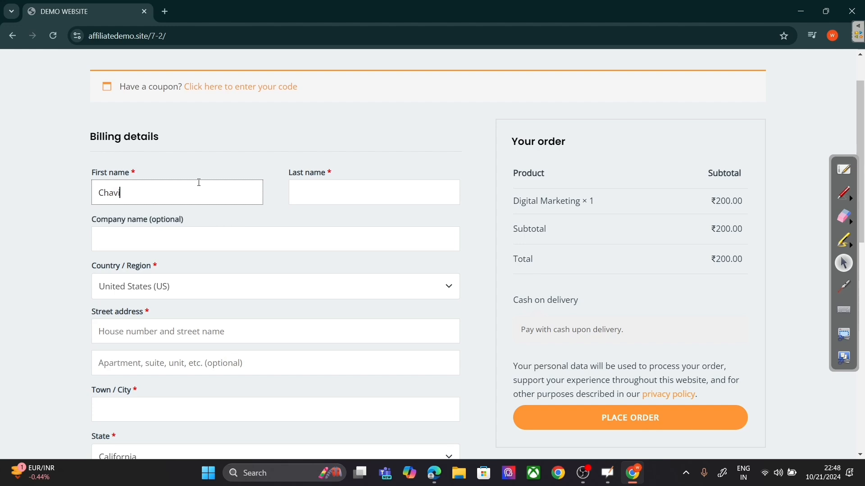
pyautogui.write('nesh')
pyautogui.click(306, 188)
pyautogui.write('Mu')
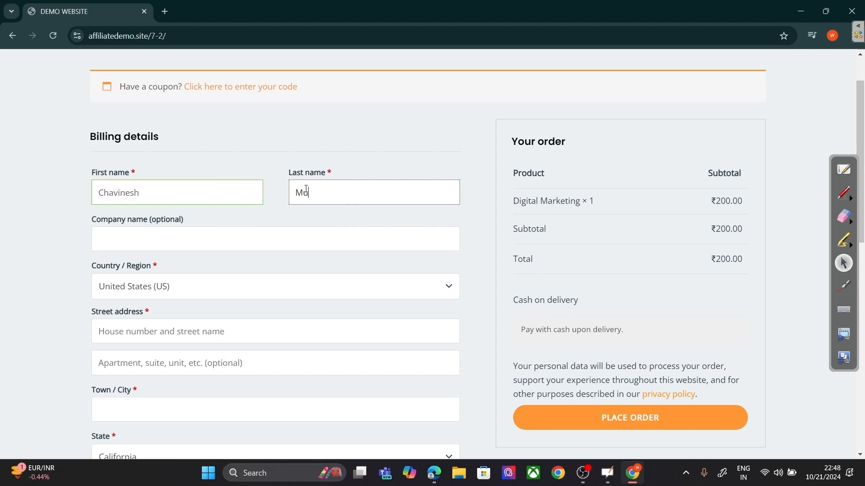
pyautogui.write('kund')
# Step: Fill in the billing street address and town/city fields
pyautogui.click(149, 297)
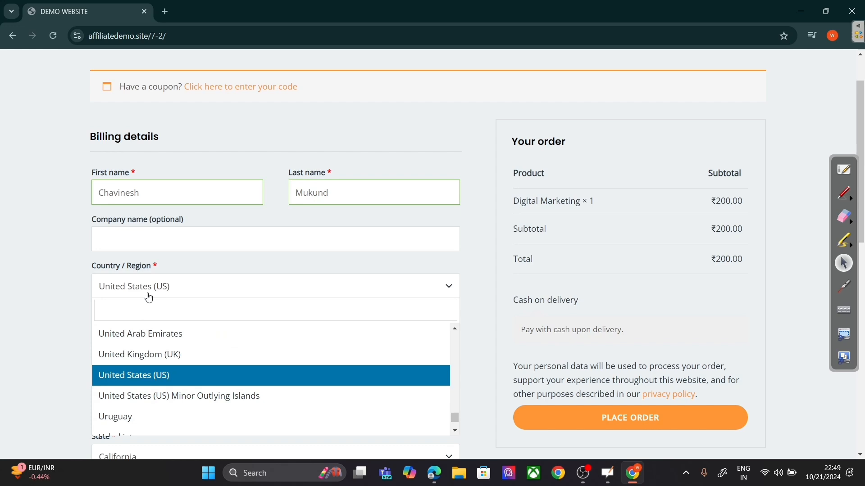
pyautogui.click(149, 298)
pyautogui.click(148, 323)
pyautogui.write('sgdg')
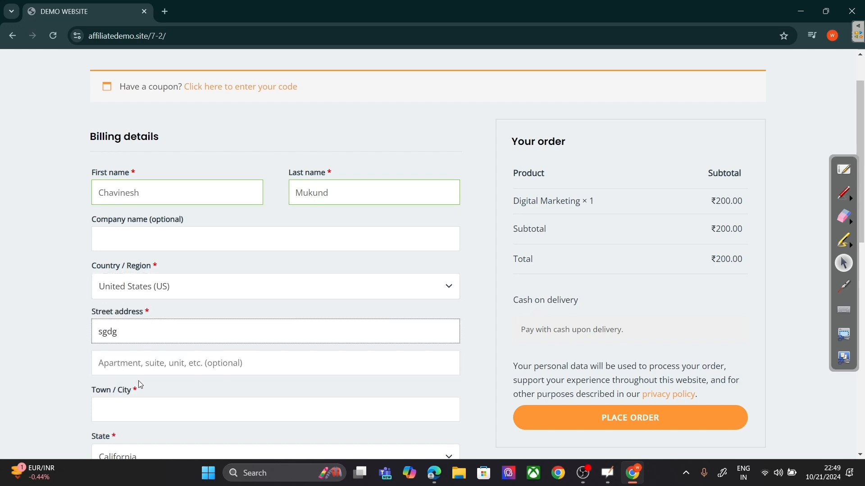
pyautogui.scroll(-2, 141, 385)
pyautogui.click(156, 303)
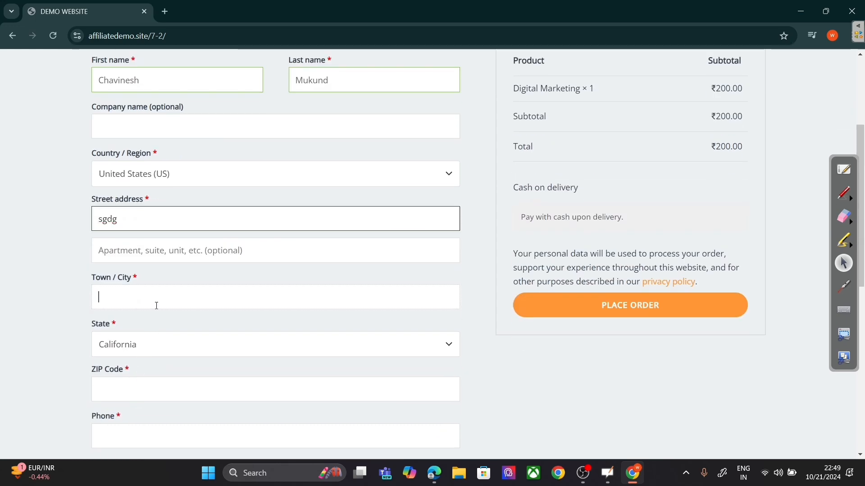
pyautogui.write('ffsaafa')
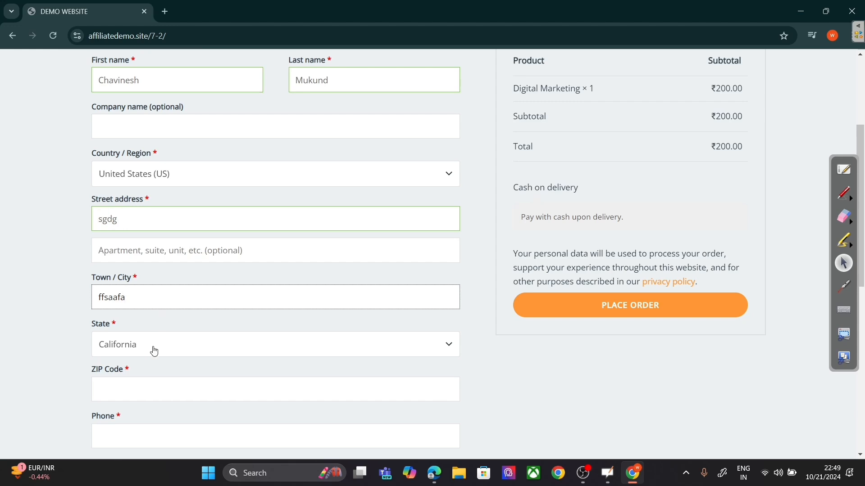
# Step: Set the billing country to India and the state to Jharkhand
pyautogui.click(167, 350)
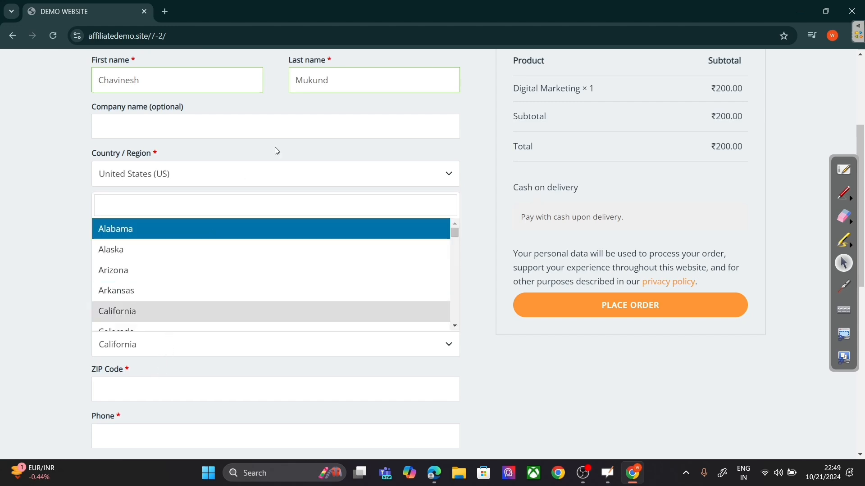
pyautogui.click(167, 175)
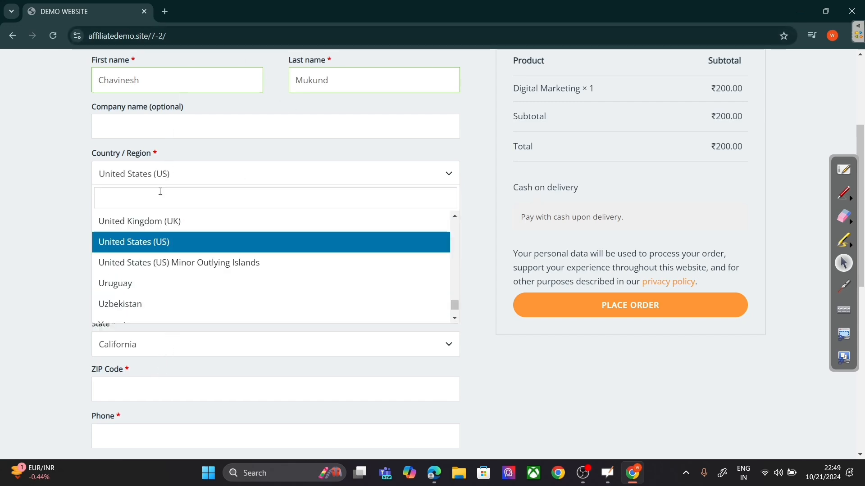
pyautogui.write('in')
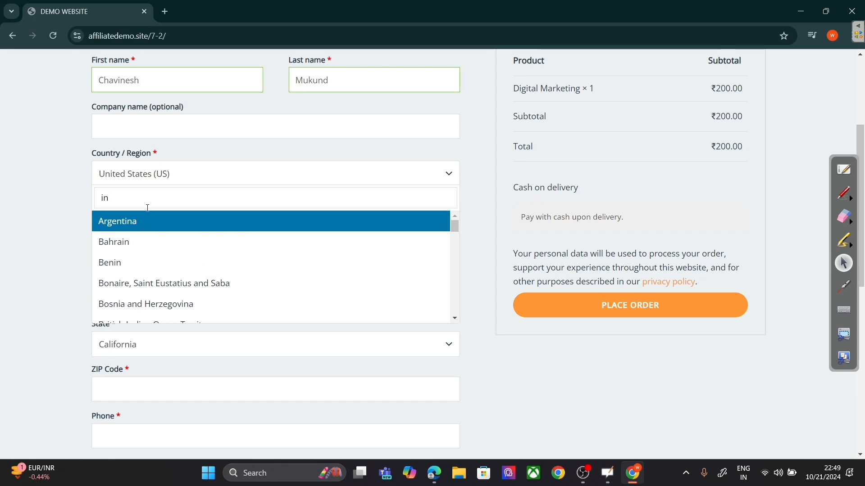
pyautogui.write('di')
pyautogui.click(145, 238)
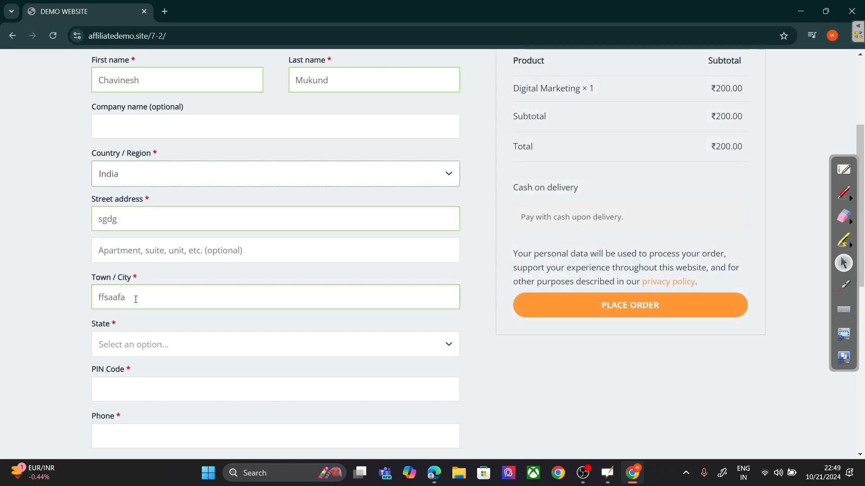
pyautogui.click(122, 345)
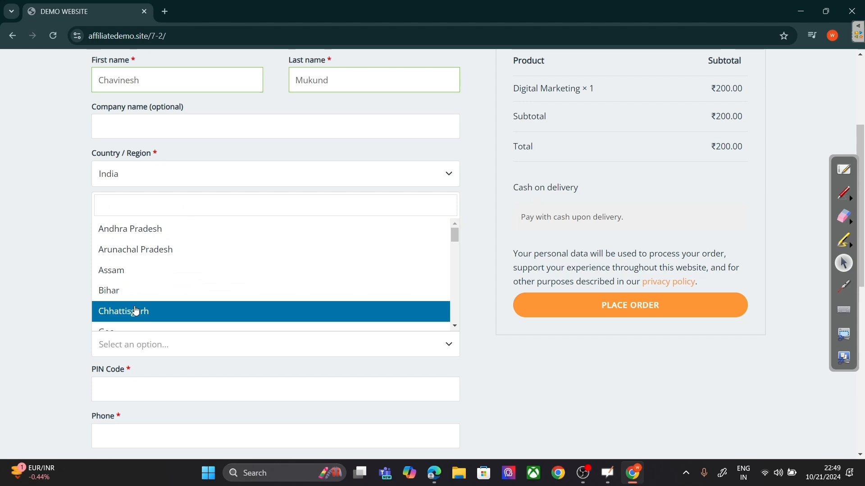
pyautogui.write('jha')
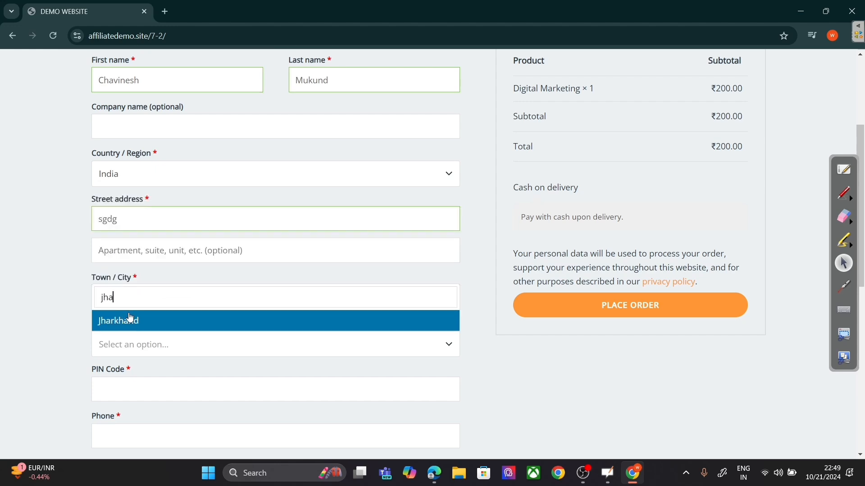
pyautogui.click(129, 321)
# Step: Enter the billing PIN code and phone number
pyautogui.click(137, 389)
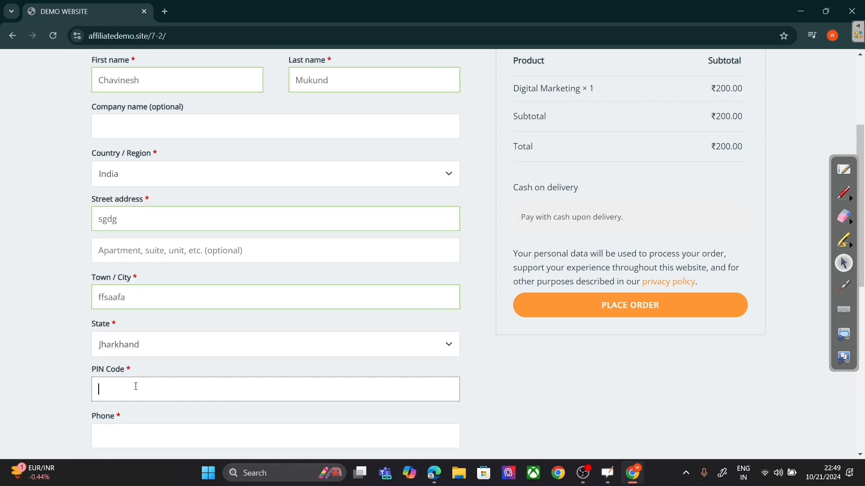
pyautogui.write('834004')
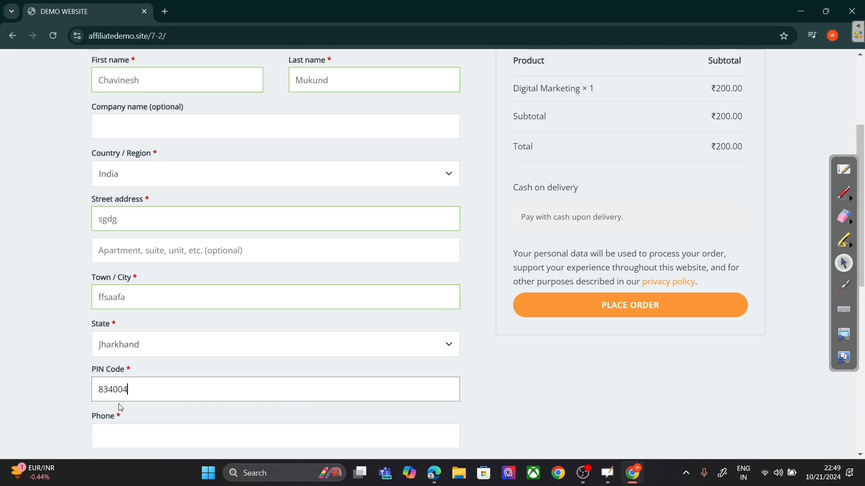
pyautogui.scroll(-5, 120, 408)
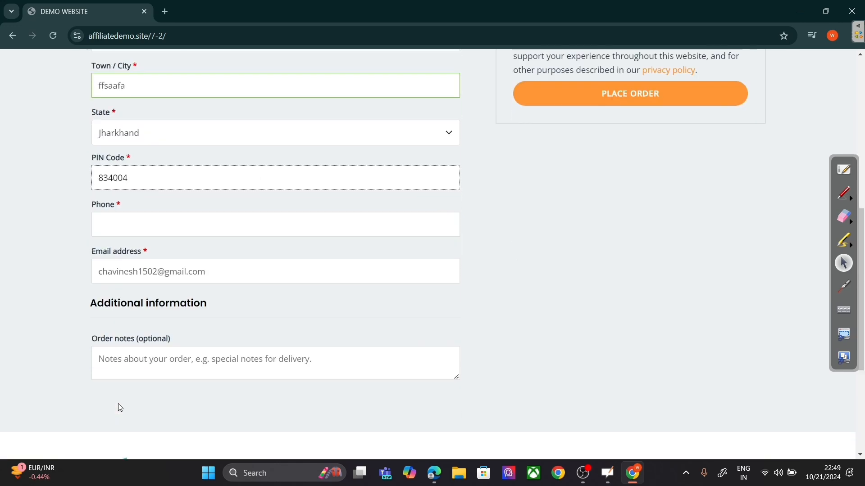
pyautogui.click(165, 212)
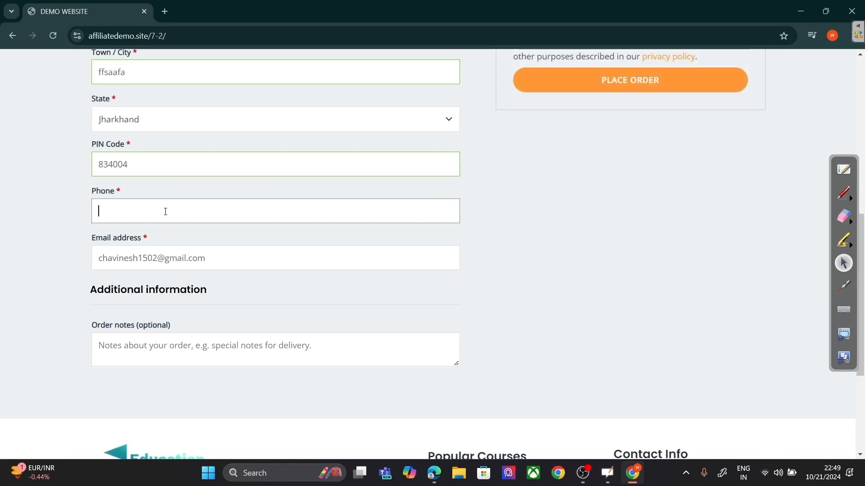
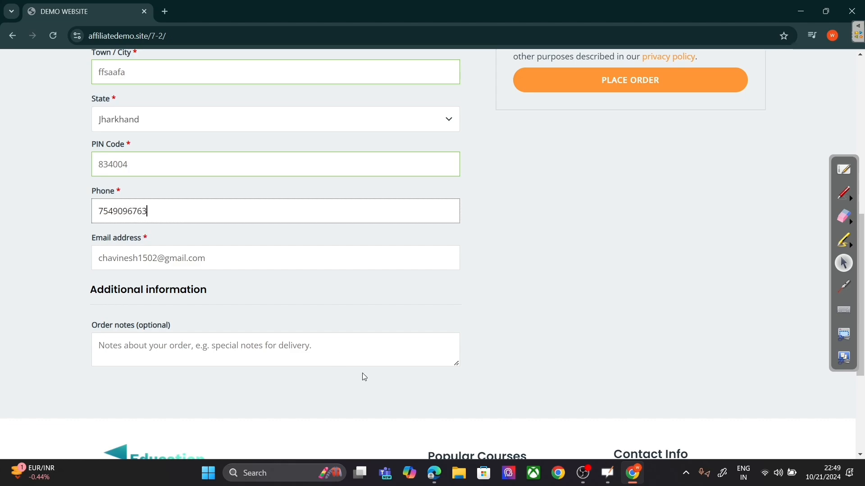
pyautogui.scroll(7, 365, 377)
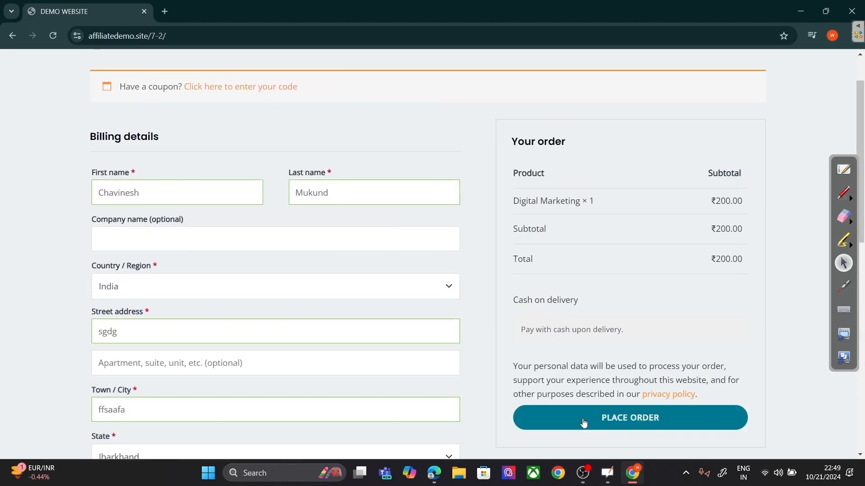
# Step: Place the ₹200 Digital Marketing order and decline saving the address in the browser
pyautogui.click(581, 419)
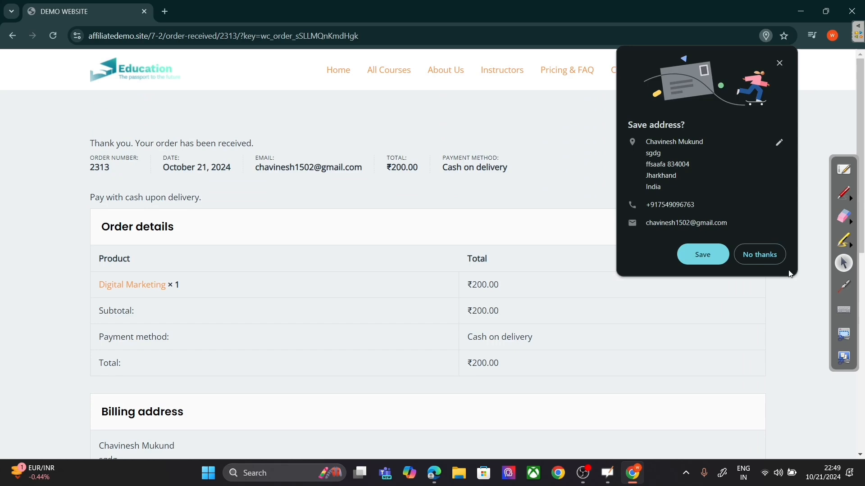
pyautogui.click(761, 257)
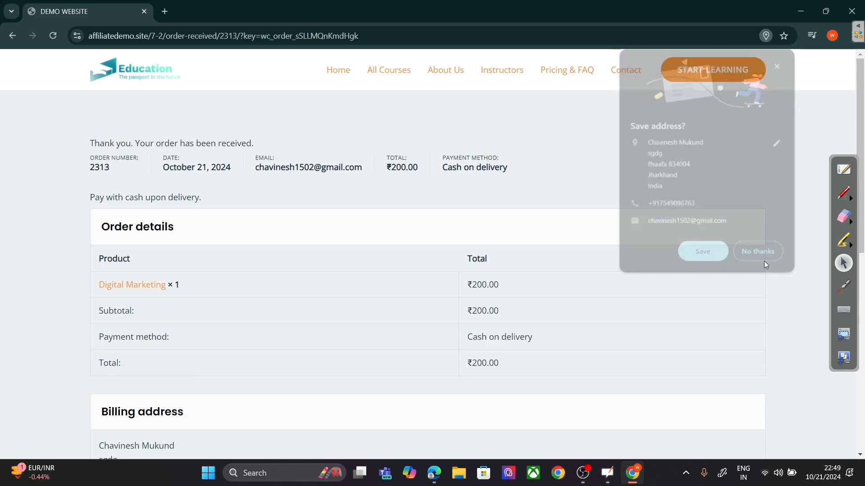
pyautogui.scroll(-4, 394, 386)
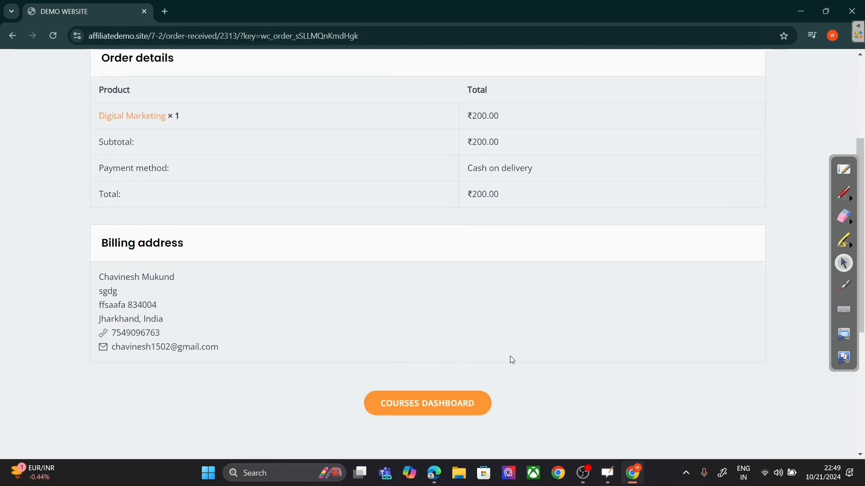
pyautogui.scroll(4, 513, 375)
pyautogui.scroll(-5, 513, 374)
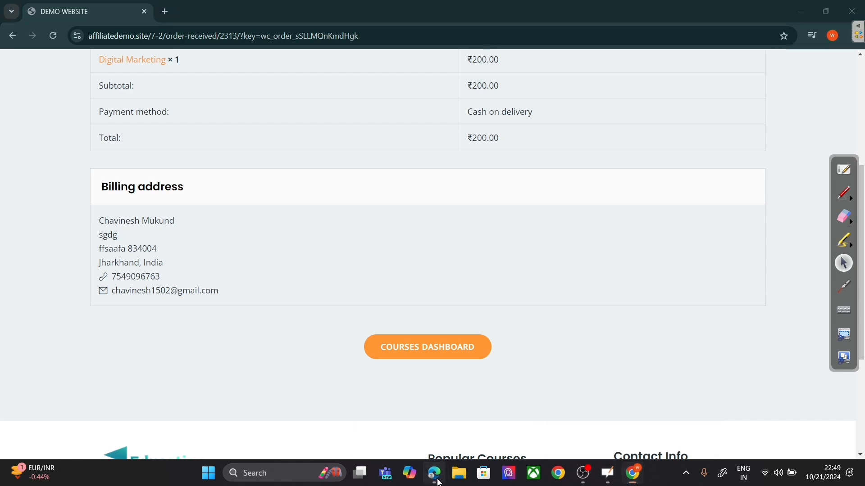
# Step: Open the Courses Dashboard in a new tab, showing 0 enrolled and 0 completed courses
pyautogui.rightClick(442, 341)
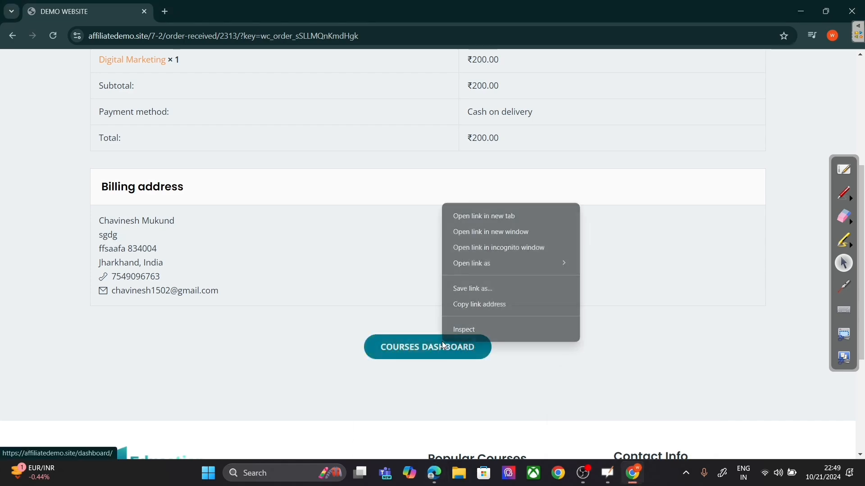
pyautogui.click(490, 225)
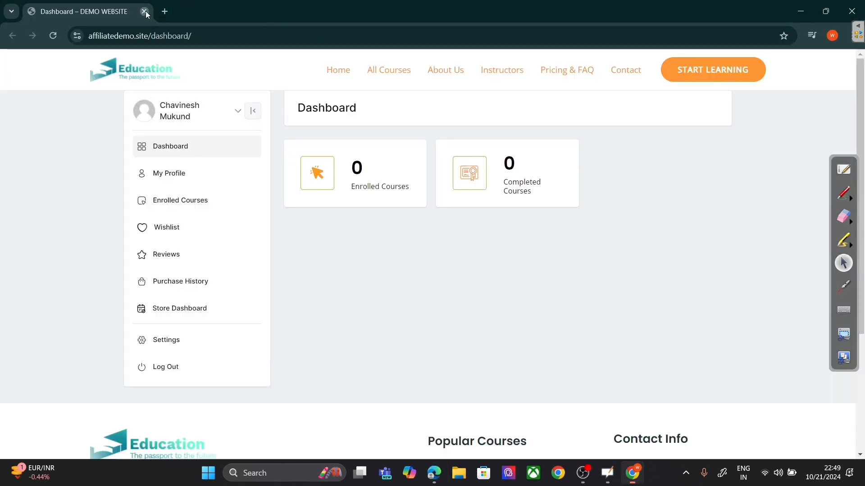
pyautogui.click(143, 11)
pyautogui.rightClick(425, 347)
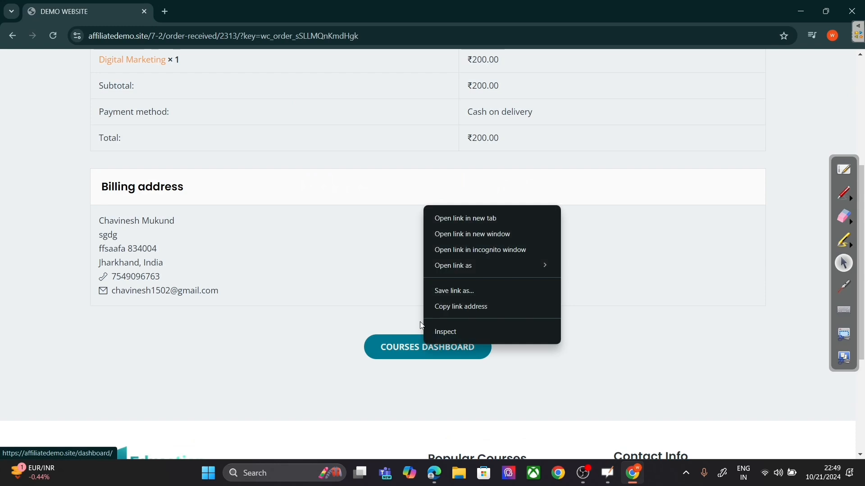
pyautogui.click(460, 218)
pyautogui.hotkey('ctrl', 'Tab')
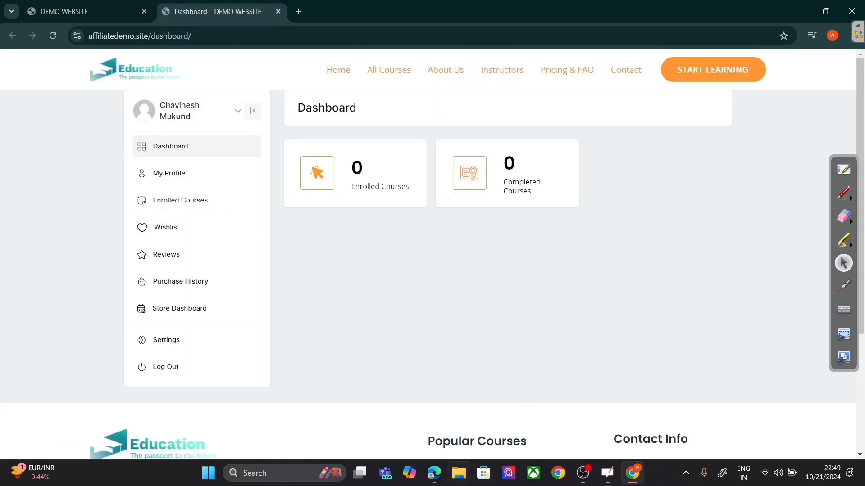
# Step: Mark the Digital Marketing order Completed from the WooCommerce Orders preview, then return to the student dashboard
pyautogui.click(428, 444)
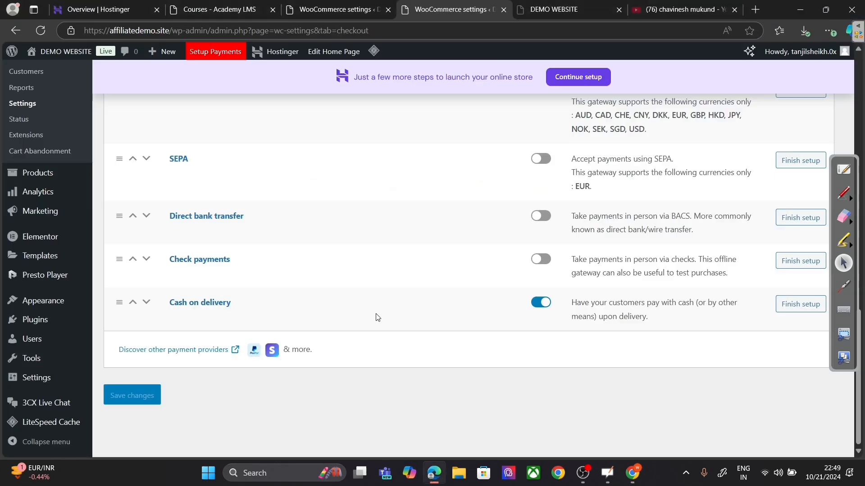
pyautogui.scroll(4, 373, 313)
pyautogui.scroll(-3, 157, 335)
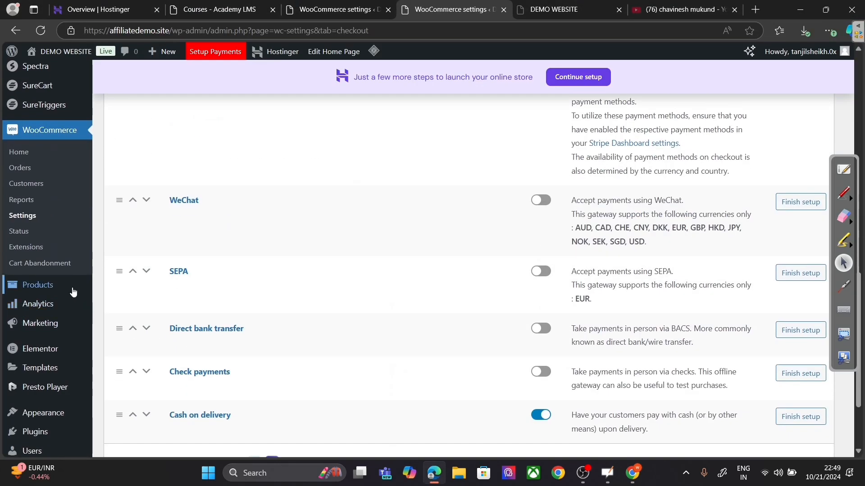
pyautogui.click(47, 168)
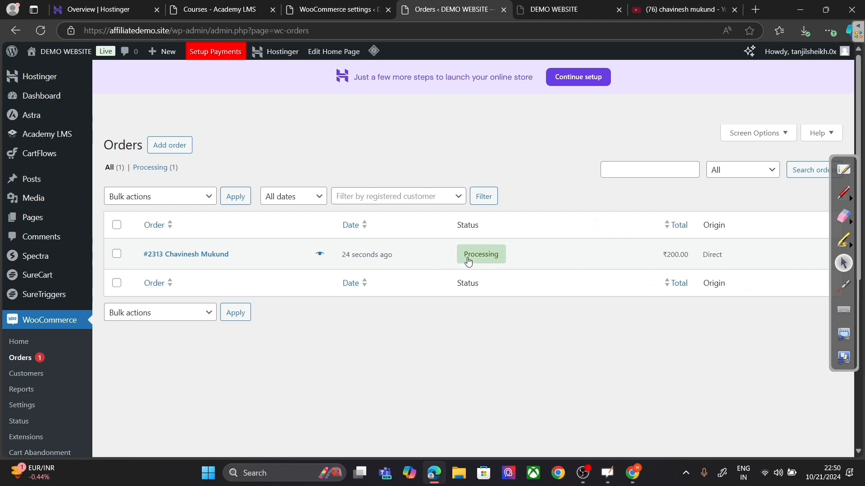
pyautogui.click(320, 254)
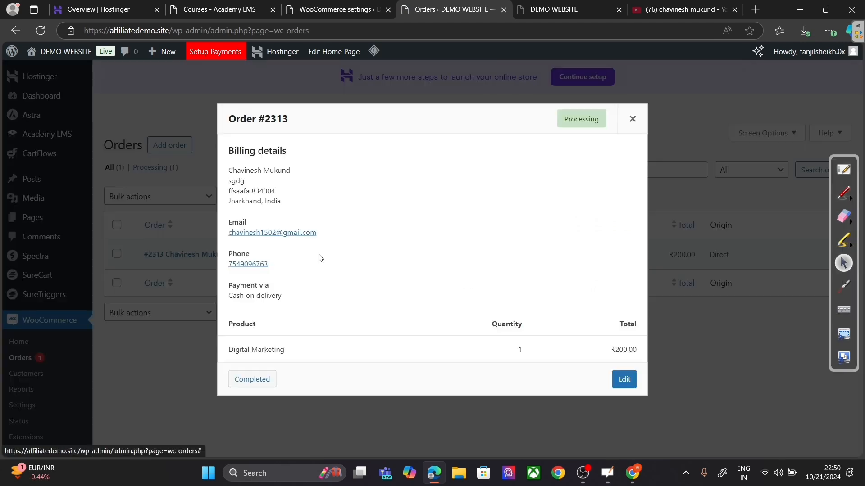
pyautogui.click(250, 379)
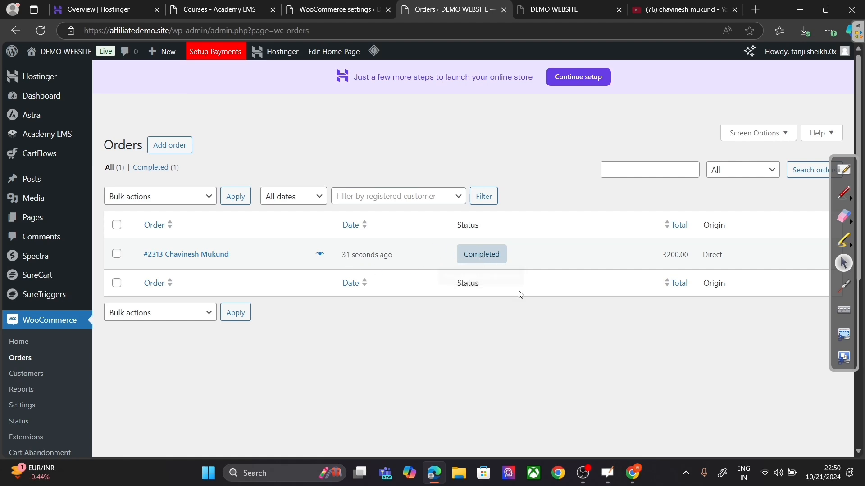
pyautogui.moveTo(632, 473)
pyautogui.click(636, 424)
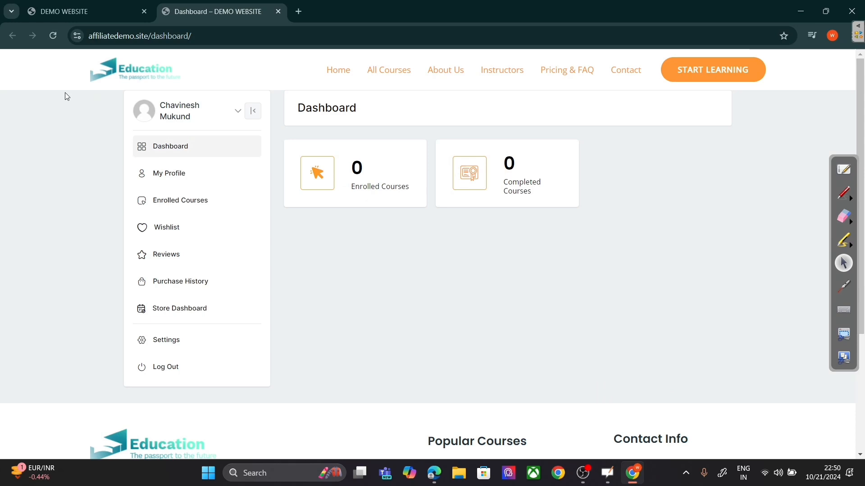
# Step: Reload the student dashboard, start Digital Marketing from Enrolled Courses, then go back
pyautogui.click(46, 37)
pyautogui.click(184, 199)
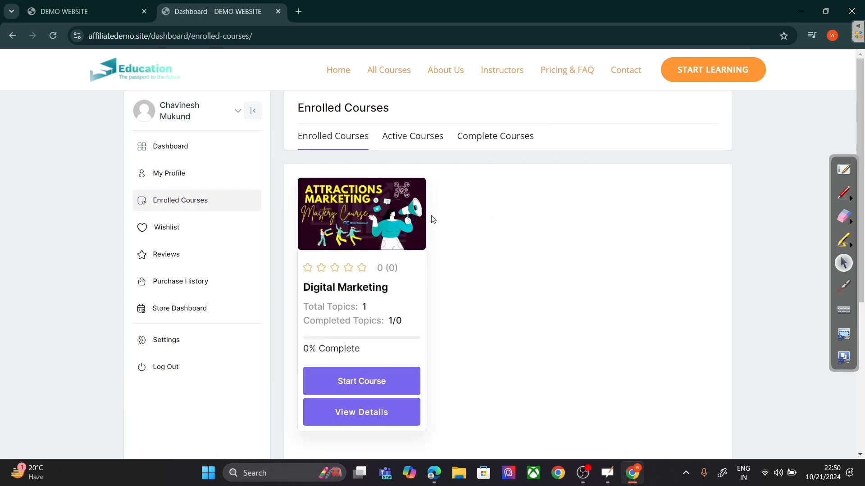
pyautogui.scroll(-2, 495, 276)
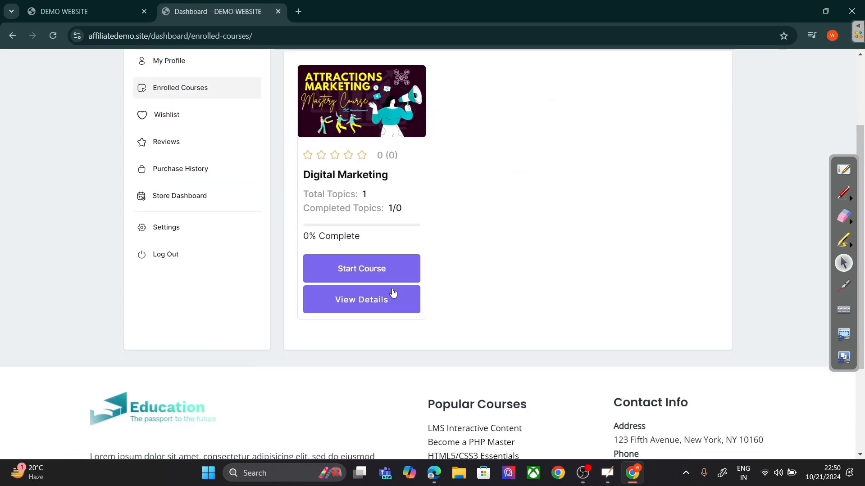
pyautogui.click(369, 273)
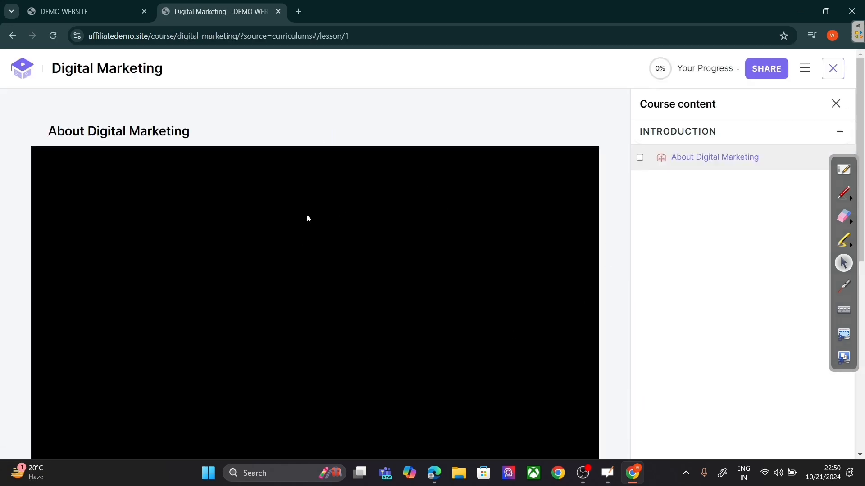
pyautogui.click(10, 36)
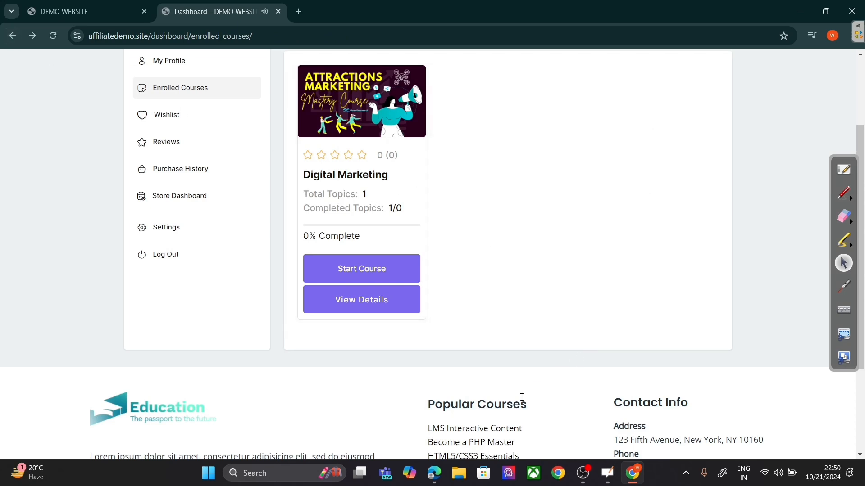
pyautogui.moveTo(433, 472)
pyautogui.click(428, 439)
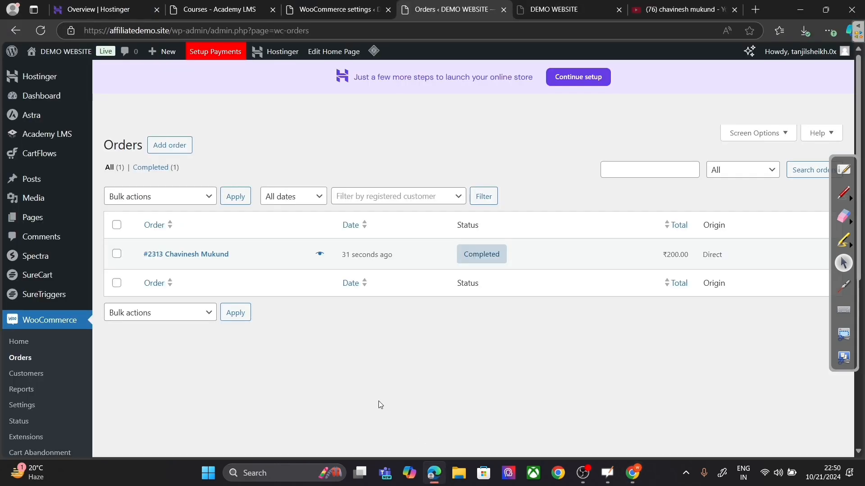
pyautogui.moveTo(64, 143)
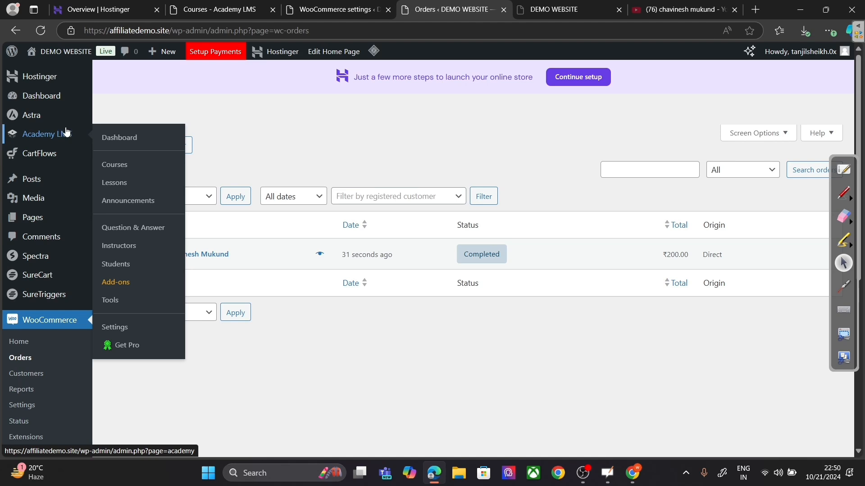
# Step: Review the Academy LMS Pages table in Tools: six pages, IDs 2302–2307, Dashboard to Learn Page
pyautogui.click(130, 299)
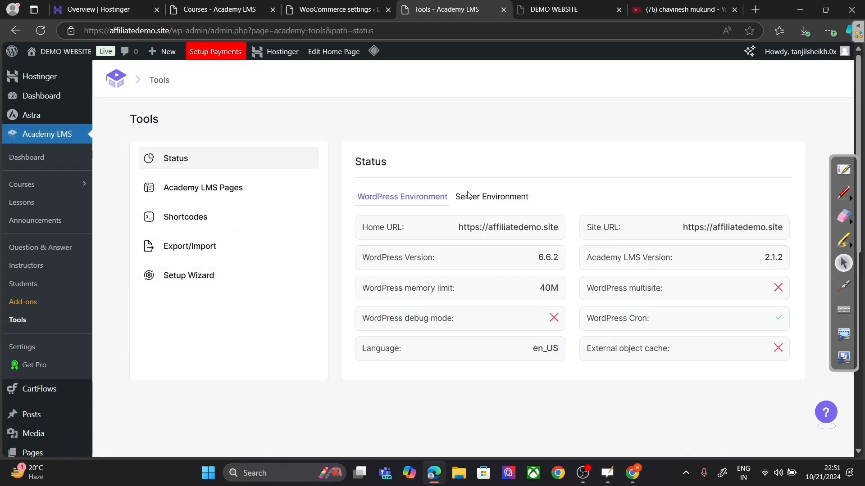
pyautogui.click(252, 191)
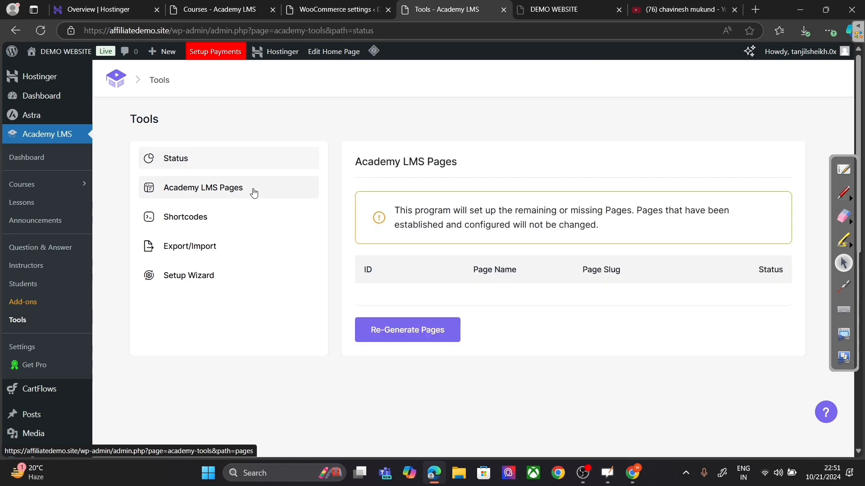
pyautogui.scroll(-3, 577, 275)
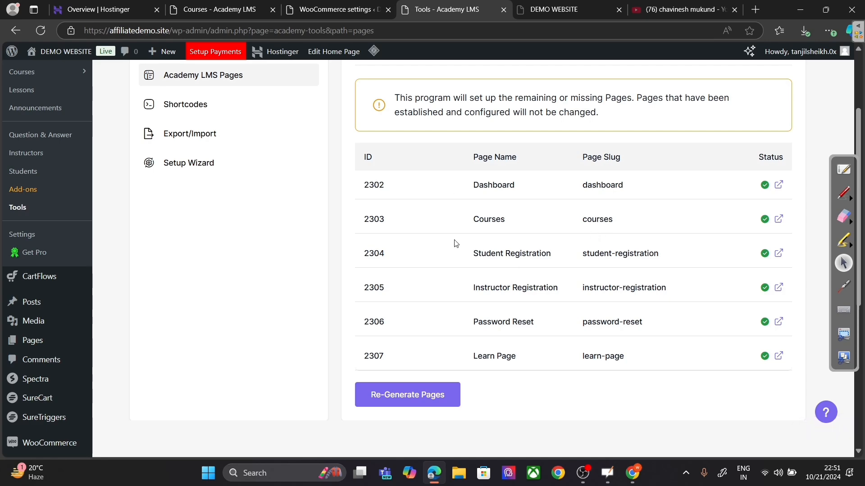
pyautogui.scroll(3, 269, 186)
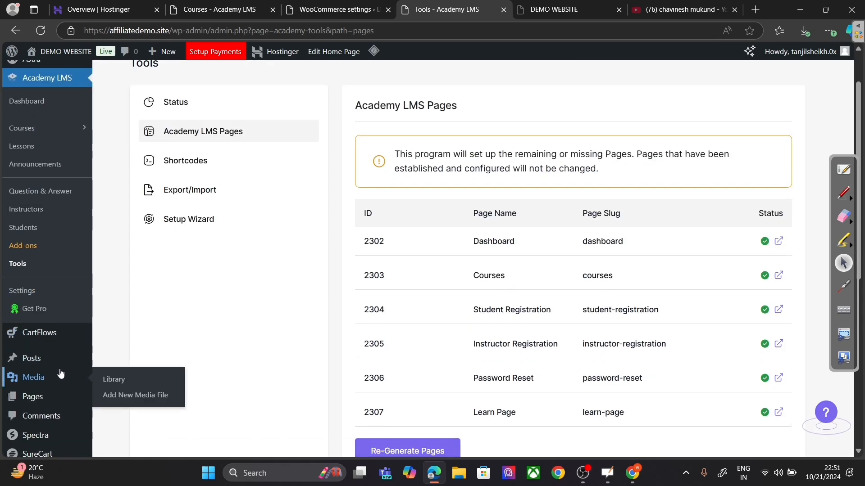
pyautogui.scroll(-2, 46, 380)
# Step: Open All Pages in a new tab and scroll to the Academy pages, all Published
pyautogui.moveTo(46, 396)
pyautogui.rightClick(111, 399)
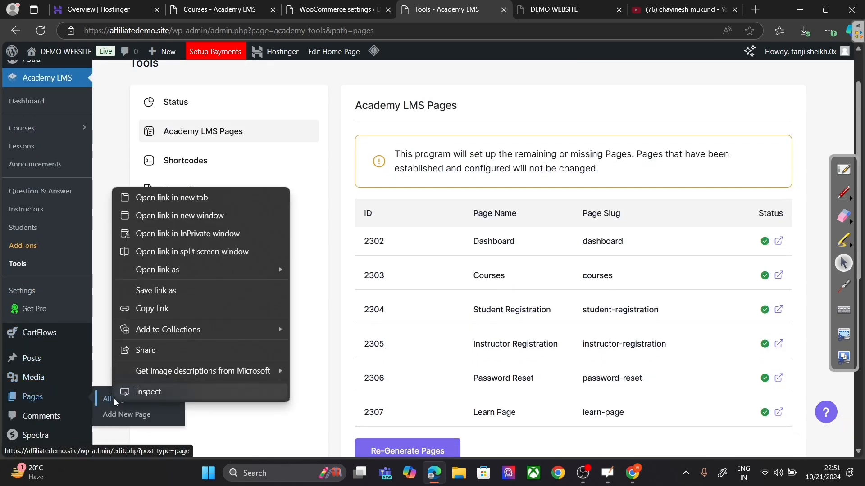
pyautogui.click(171, 197)
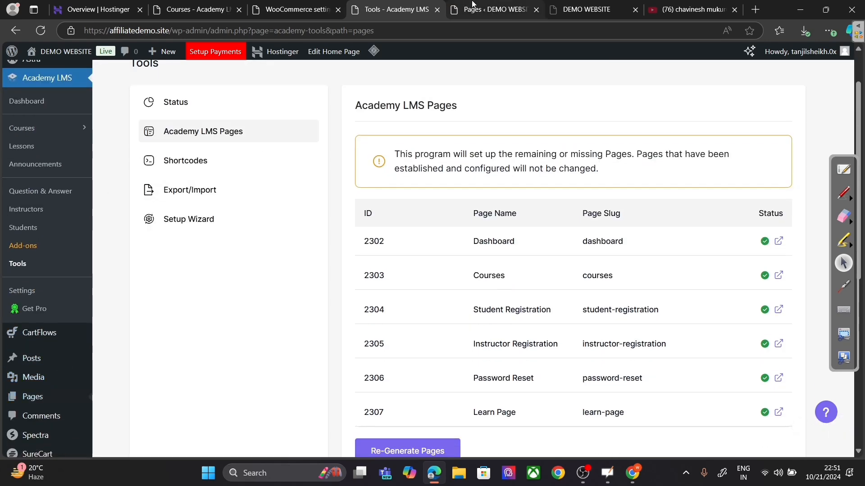
pyautogui.click(472, 6)
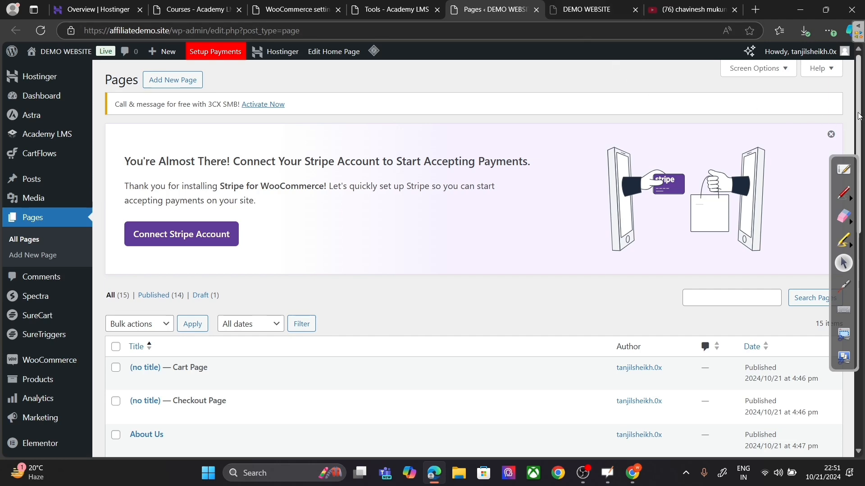
pyautogui.moveTo(858, 115); pyautogui.dragTo(863, 240)
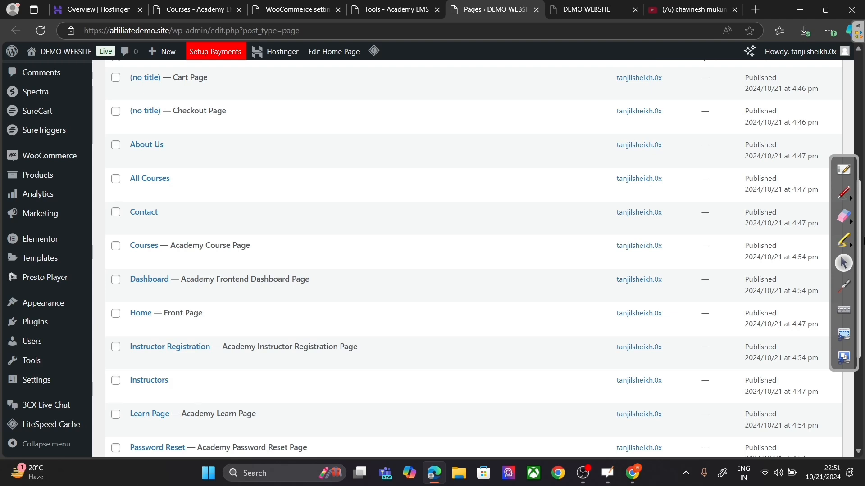
pyautogui.moveTo(863, 240); pyautogui.dragTo(863, 240)
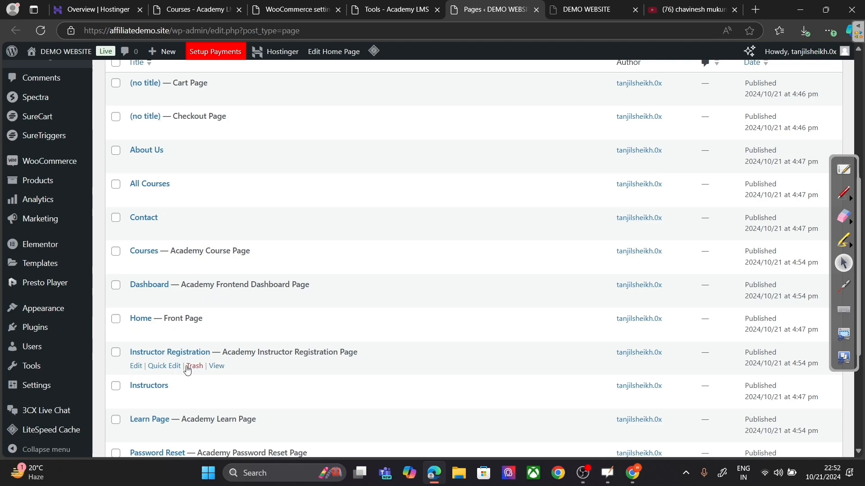
# Step: Trash and permanently delete the Instructor Registration page, then return to the Academy LMS Tools tab
pyautogui.click(194, 366)
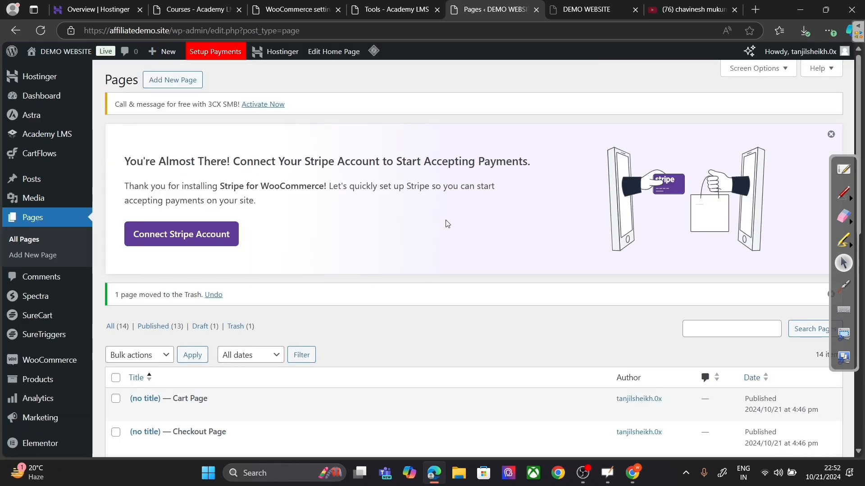
pyautogui.click(380, 7)
pyautogui.hotkey('ctrl', 'Tab')
pyautogui.click(236, 326)
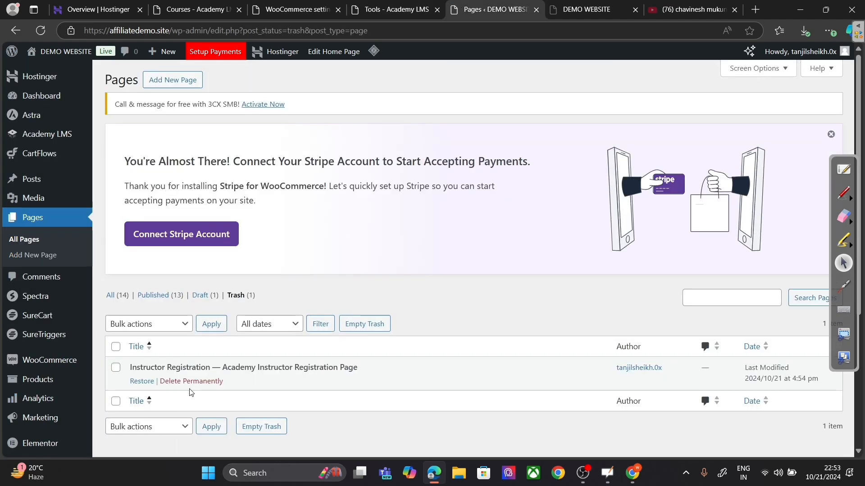
pyautogui.click(193, 383)
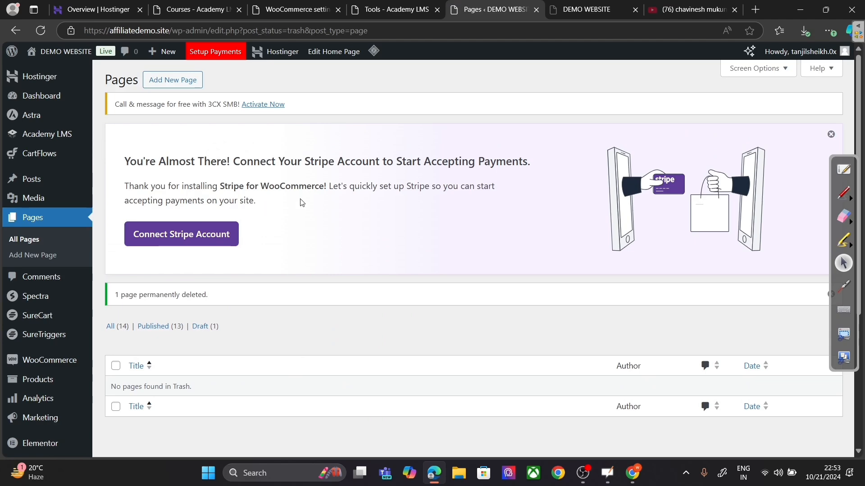
pyautogui.click(411, 3)
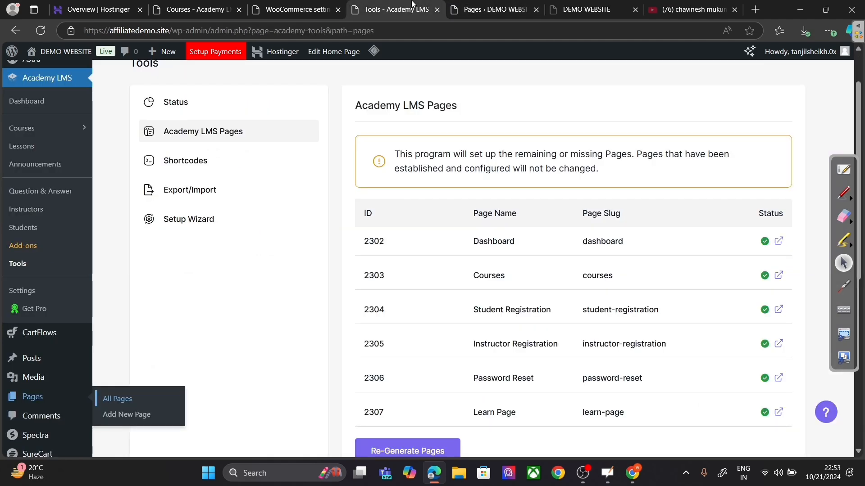
# Step: Regenerate the missing Academy LMS pages from the Tools table and reload to verify them
pyautogui.click(41, 31)
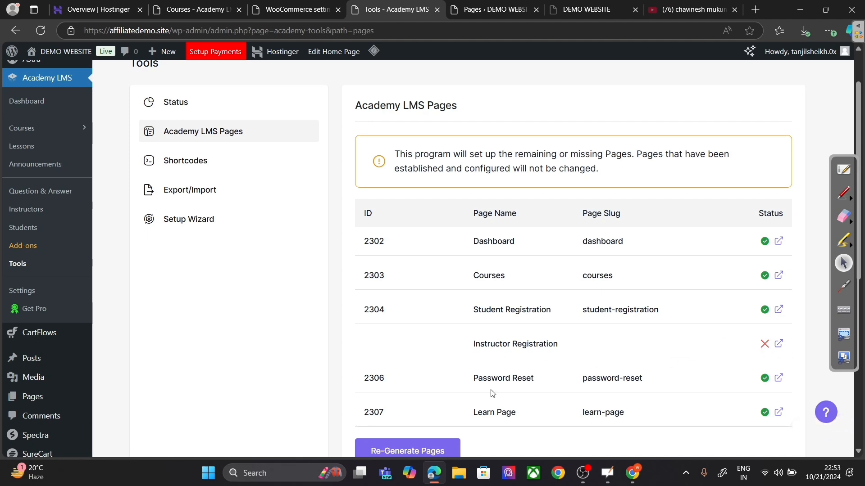
pyautogui.click(430, 450)
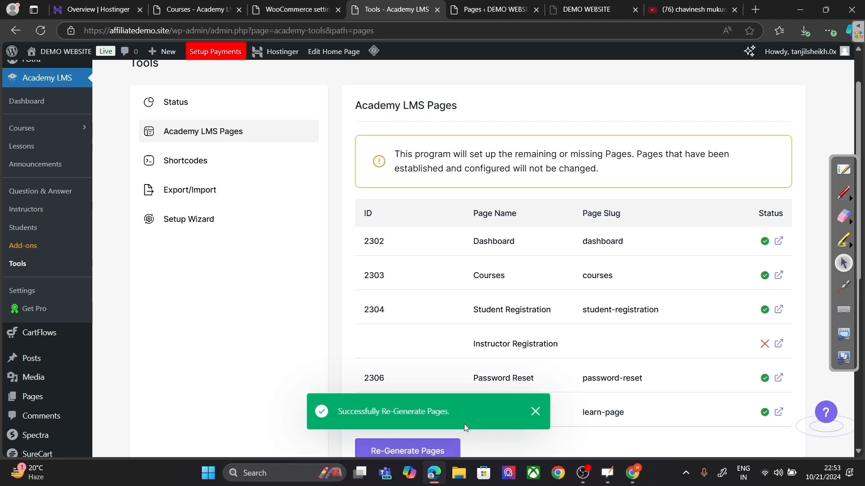
pyautogui.click(42, 32)
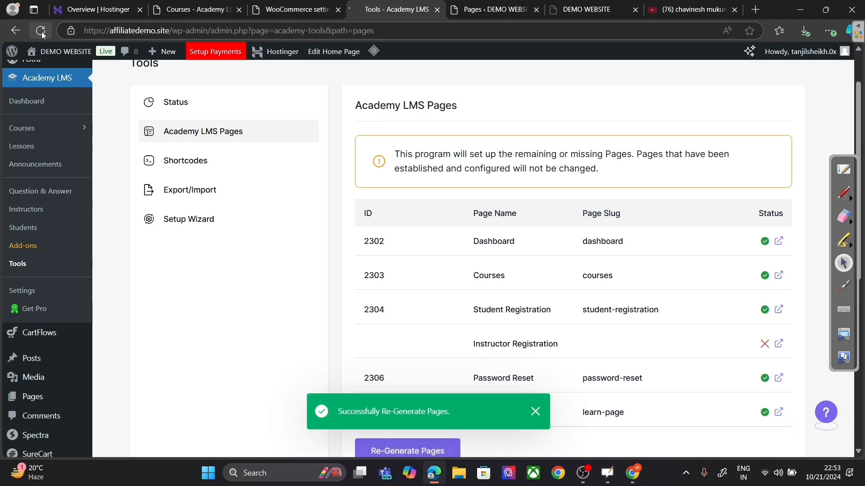
pyautogui.scroll(-3, 551, 293)
pyautogui.scroll(-2, 532, 295)
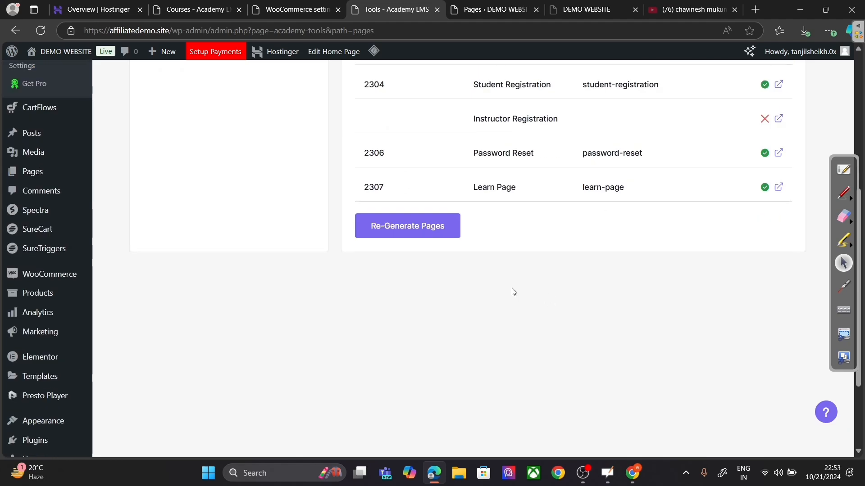
pyautogui.scroll(5, 451, 252)
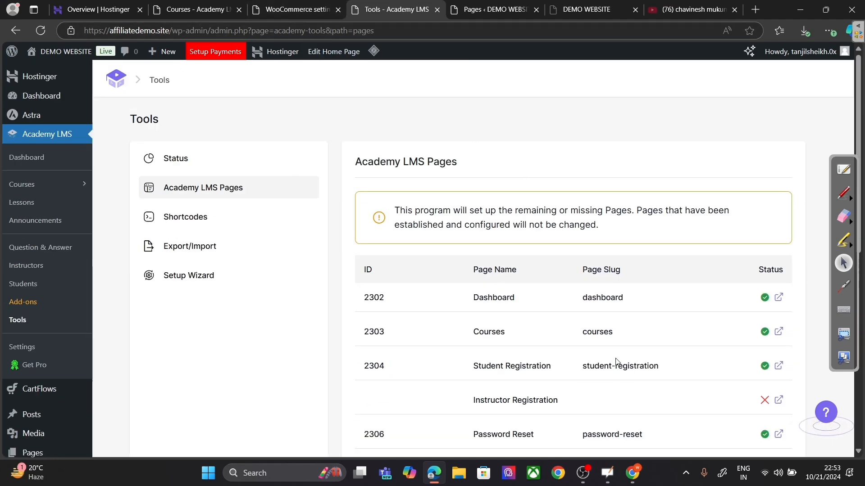
pyautogui.scroll(-3, 612, 355)
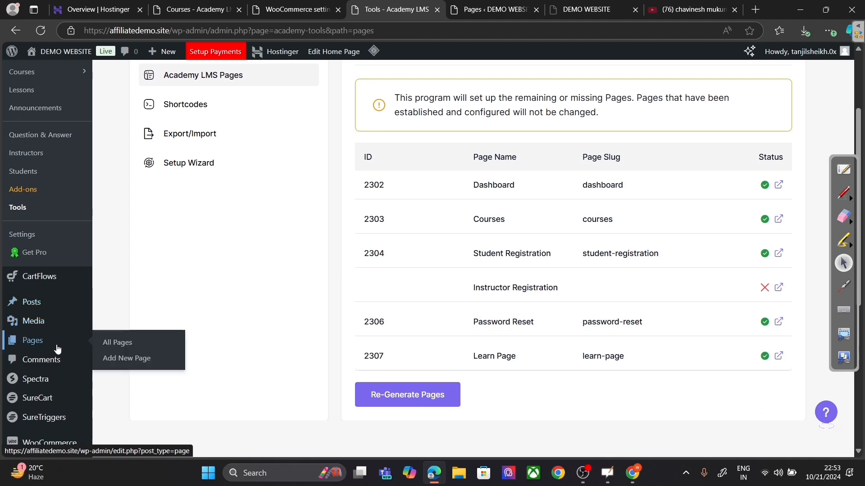
# Step: Scroll through the All Pages list, now showing 15 pages
pyautogui.click(110, 344)
pyautogui.scroll(-8, 295, 326)
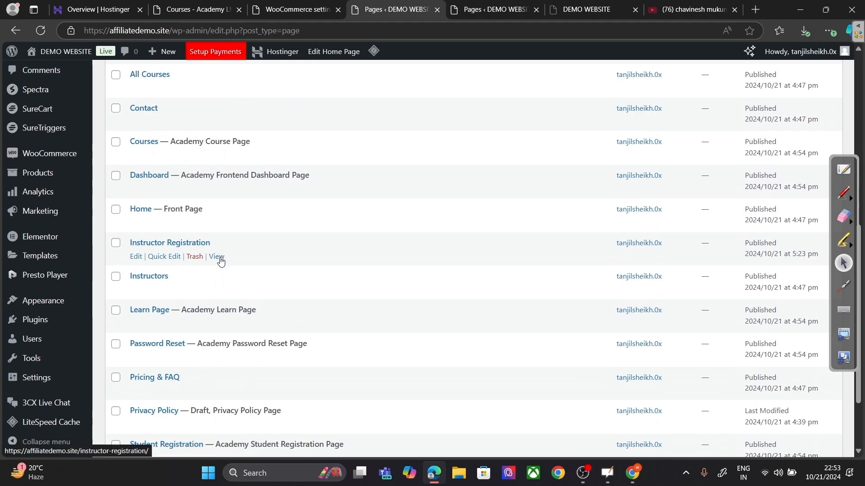
pyautogui.scroll(5, 221, 261)
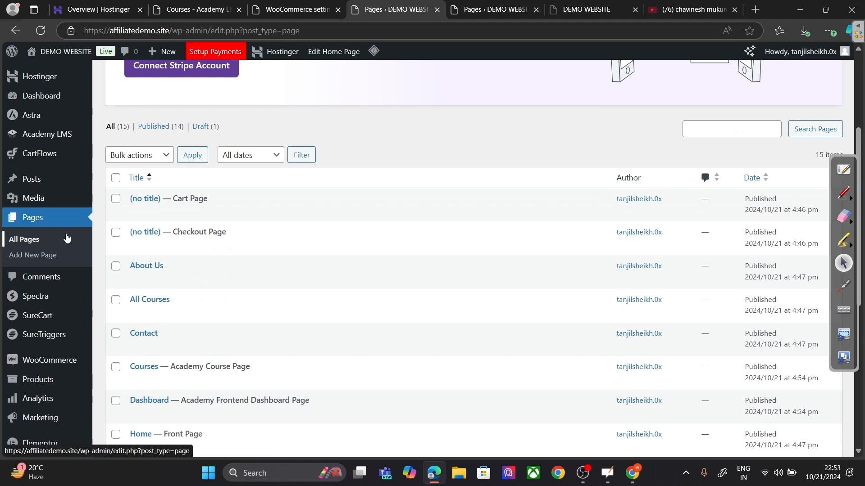
# Step: Set Instructor Registration as the Instructor Page in Academy LMS Settings and save
pyautogui.moveTo(47, 134)
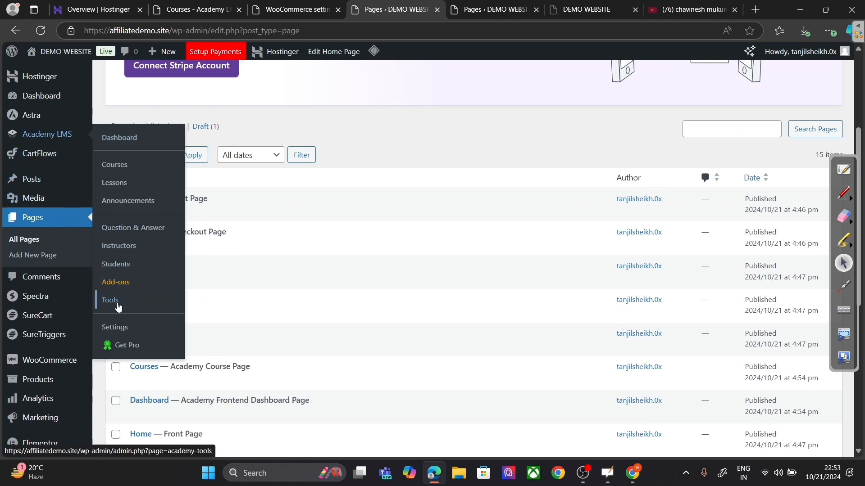
pyautogui.click(113, 328)
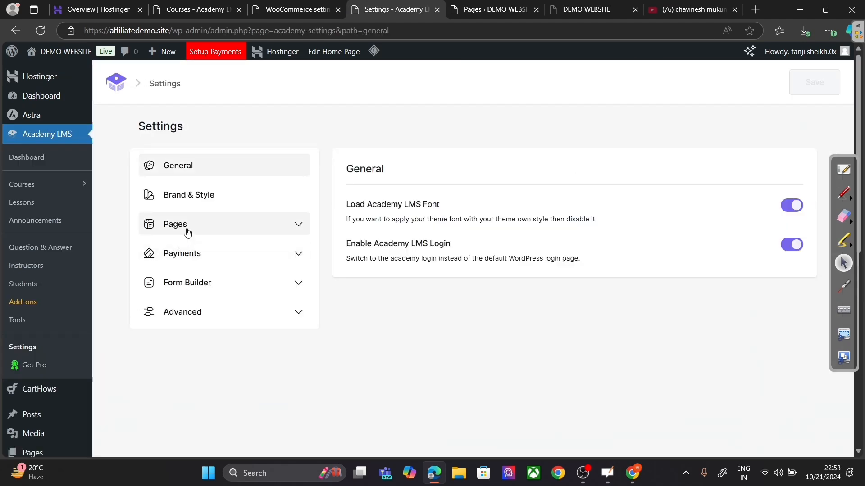
pyautogui.click(187, 232)
pyautogui.click(180, 295)
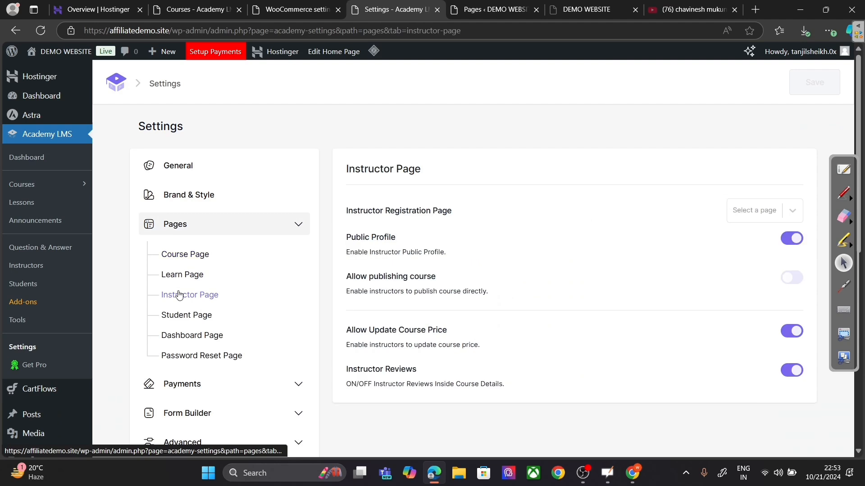
pyautogui.click(760, 217)
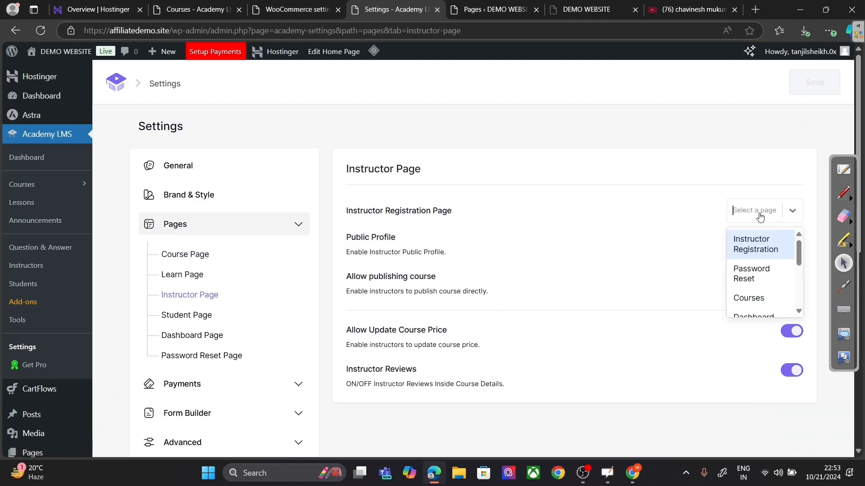
pyautogui.click(753, 249)
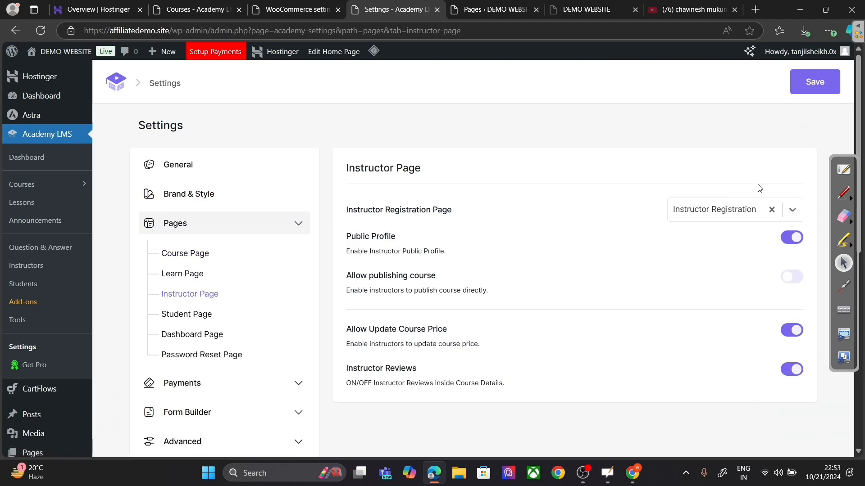
pyautogui.click(809, 90)
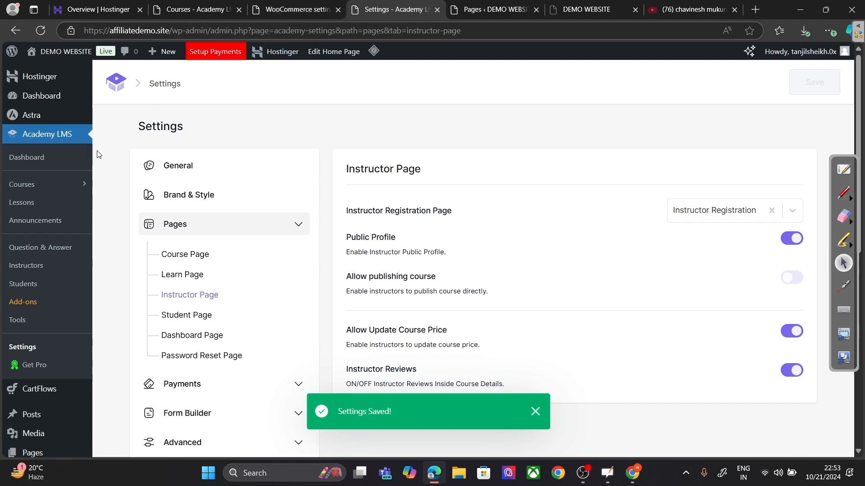
# Step: Check the Academy LMS Pages status in Tools, then show the Shortcodes list
pyautogui.click(31, 320)
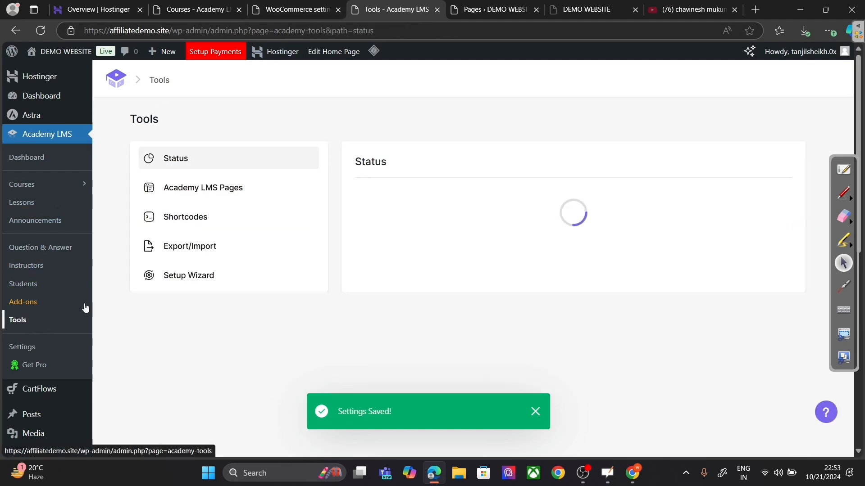
pyautogui.click(231, 196)
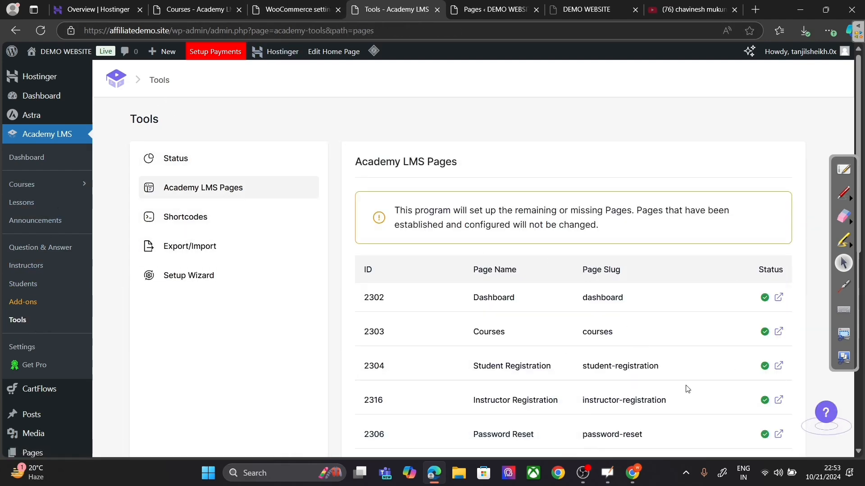
pyautogui.scroll(-3, 636, 310)
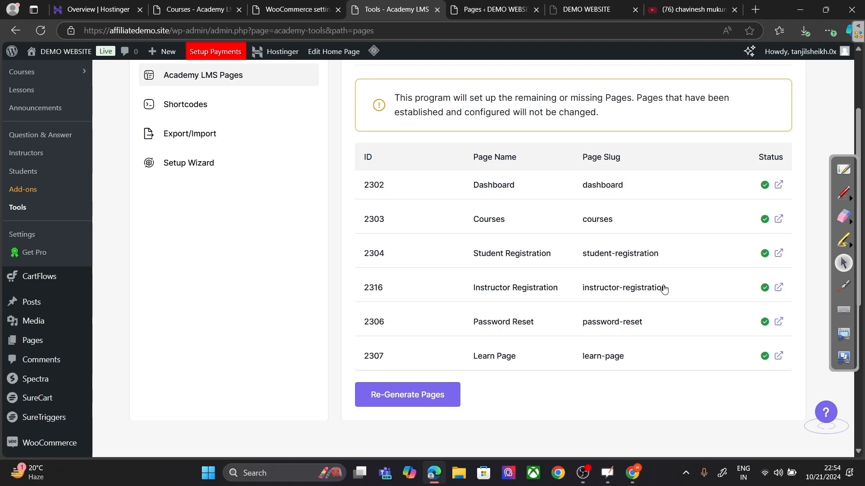
pyautogui.scroll(3, 270, 216)
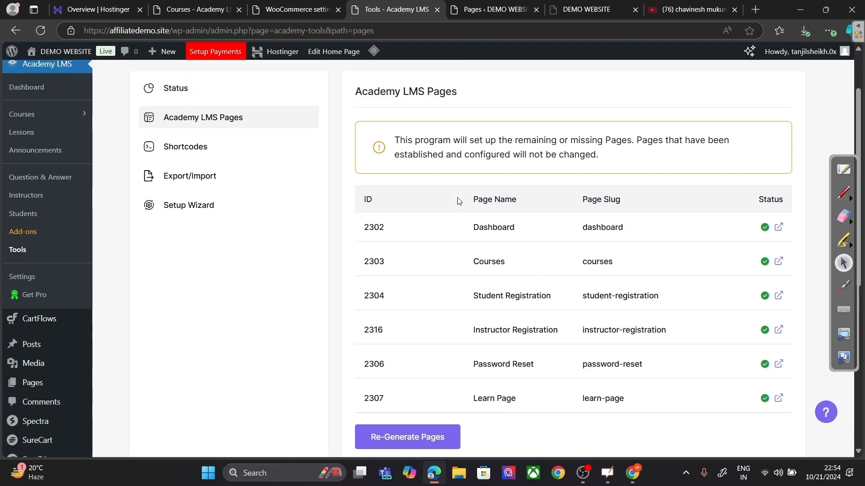
pyautogui.click(253, 223)
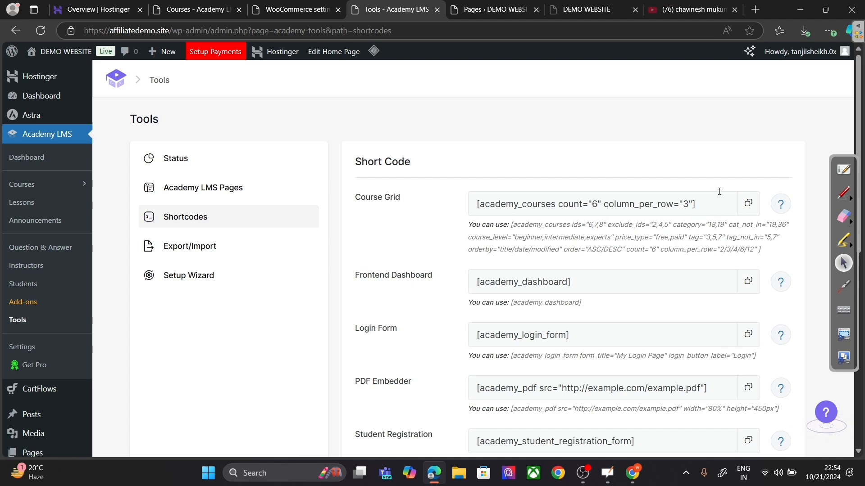
# Step: Copy the Course Grid shortcode and open the Home page for editing from a new Pages tab
pyautogui.click(748, 203)
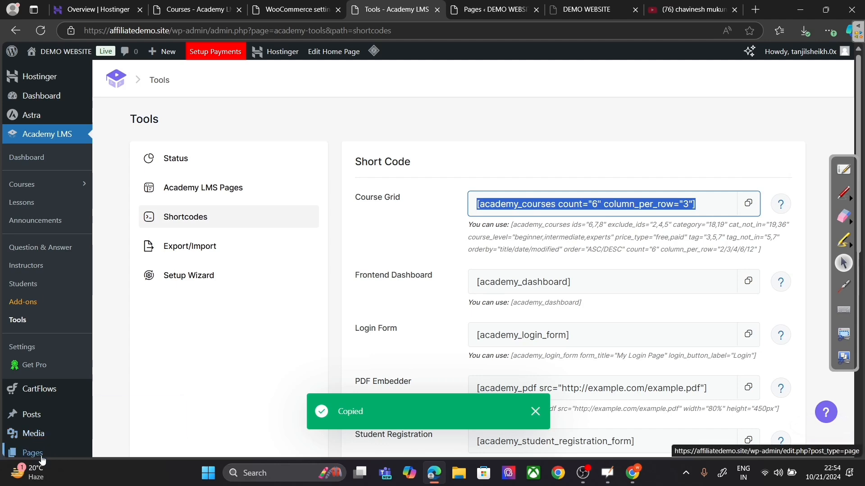
pyautogui.moveTo(42, 456)
pyautogui.rightClick(127, 408)
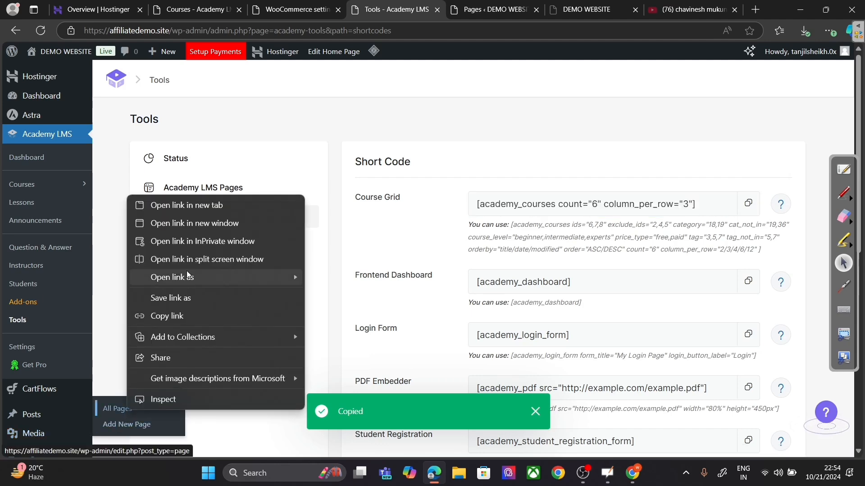
pyautogui.click(188, 209)
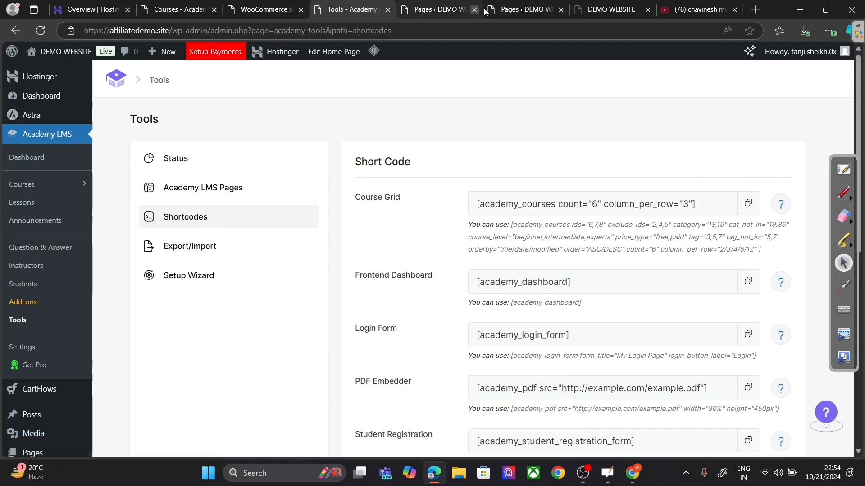
pyautogui.click(499, 12)
pyautogui.scroll(-5, 410, 229)
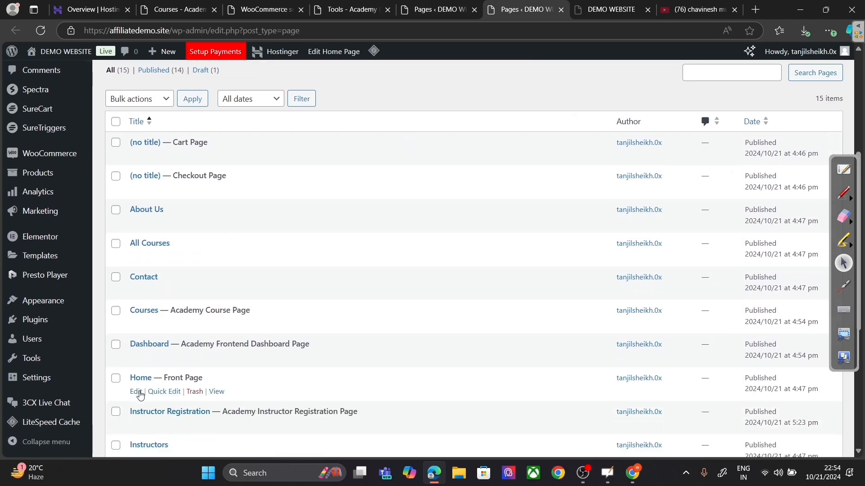
pyautogui.click(135, 391)
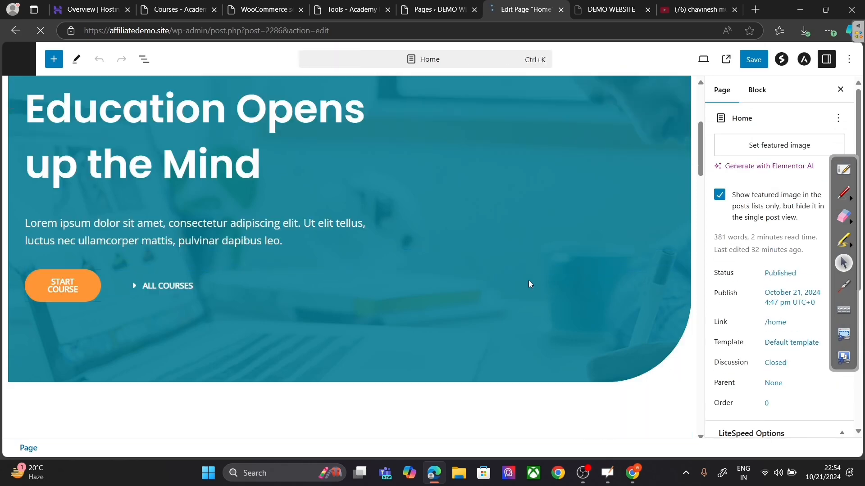
# Step: Replace the Home page's course shortcode with [academy_courses count="6" column_per_row="3"] and save
pyautogui.scroll(-8, 544, 274)
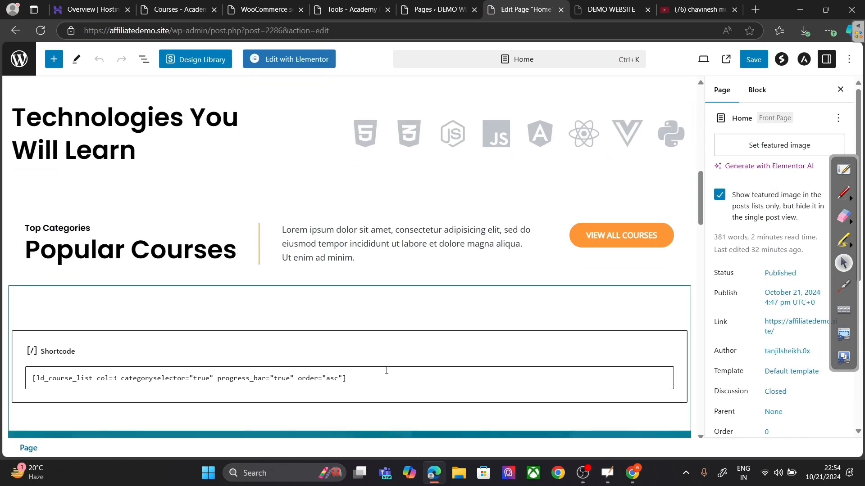
pyautogui.click(383, 379)
pyautogui.hotkey('ctrl', 'a')
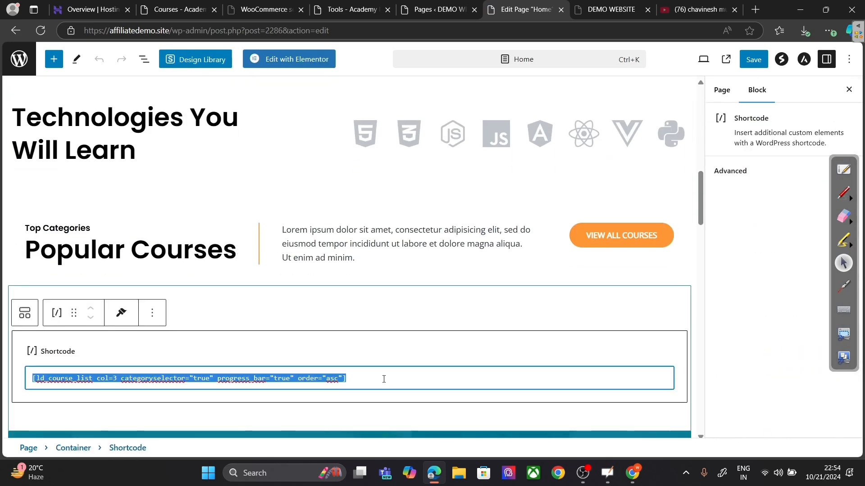
pyautogui.hotkey('ctrl', 'v')
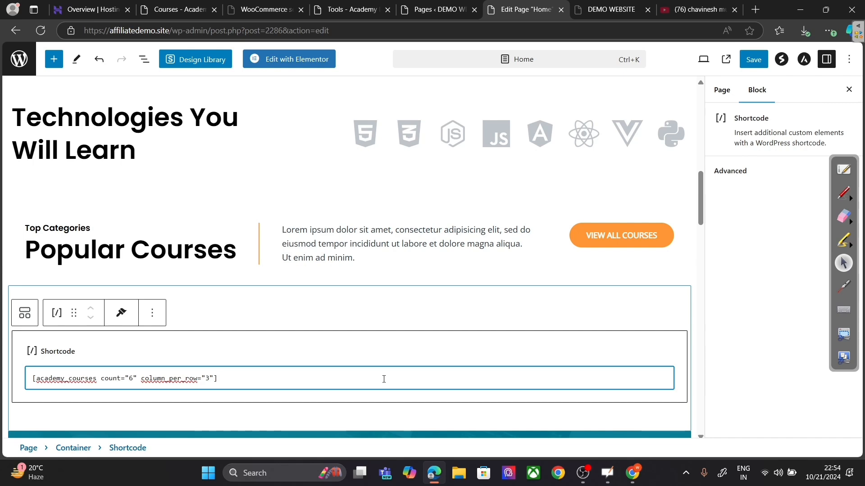
pyautogui.click(754, 57)
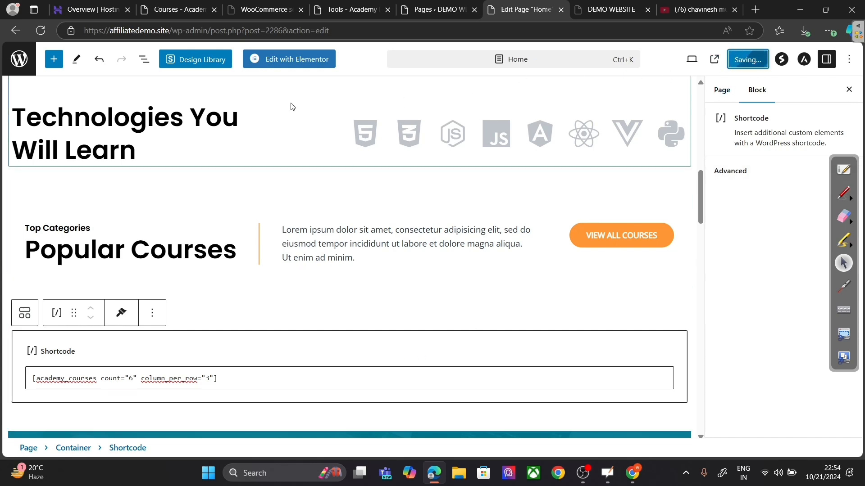
pyautogui.click(19, 59)
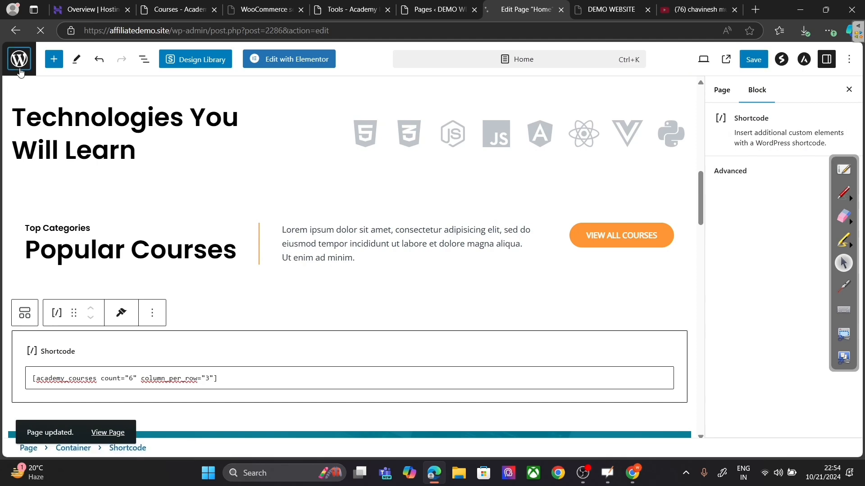
pyautogui.scroll(-5, 321, 386)
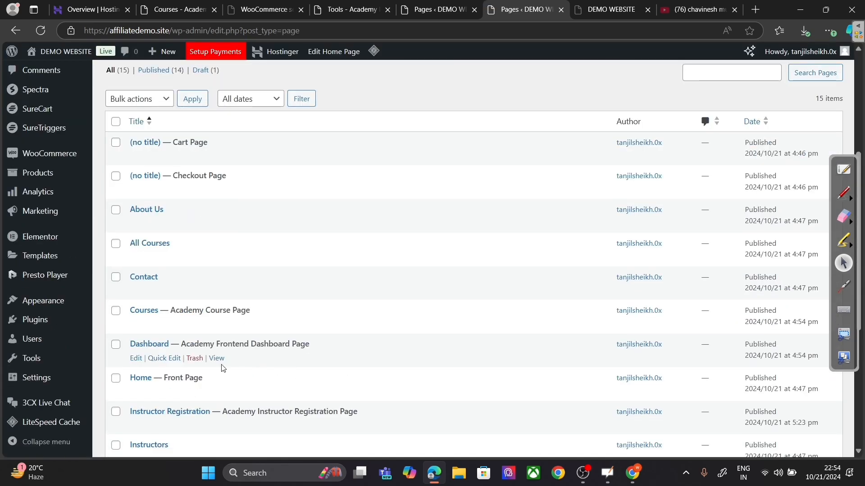
# Step: Scroll through the live homepage to inspect its Popular Courses section
pyautogui.click(217, 392)
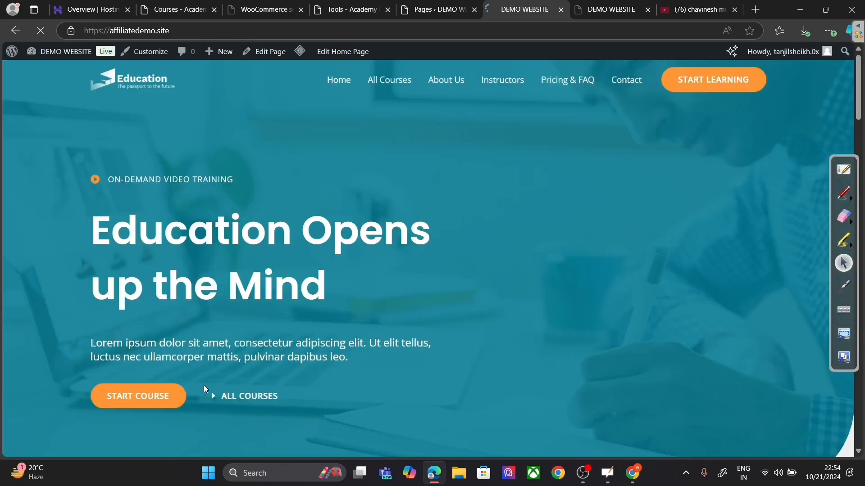
pyautogui.scroll(-6, 331, 348)
pyautogui.scroll(-8, 331, 349)
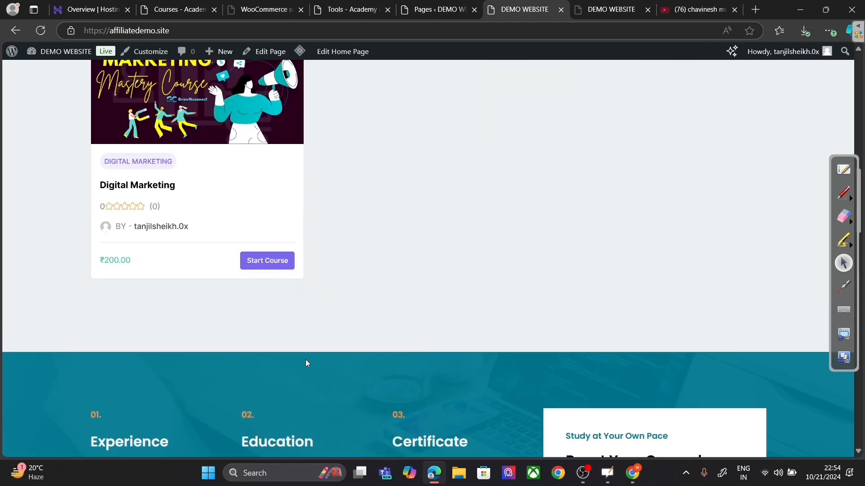
pyautogui.scroll(-5, 436, 270)
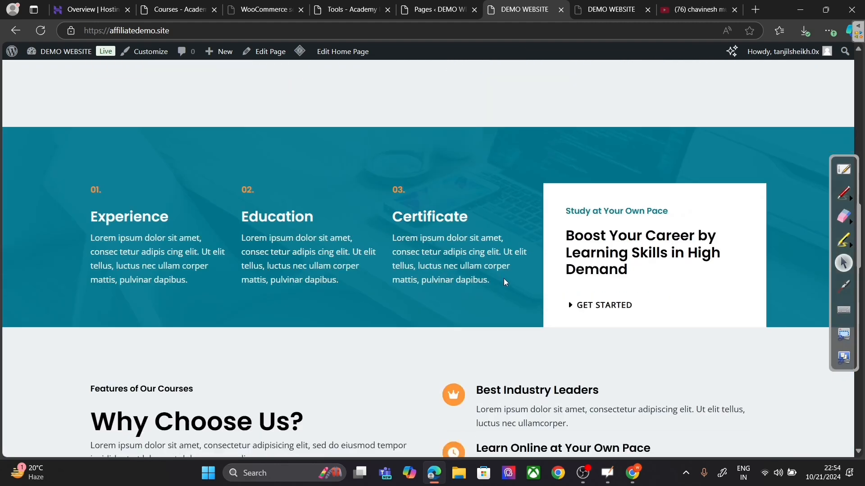
pyautogui.scroll(-5, 504, 282)
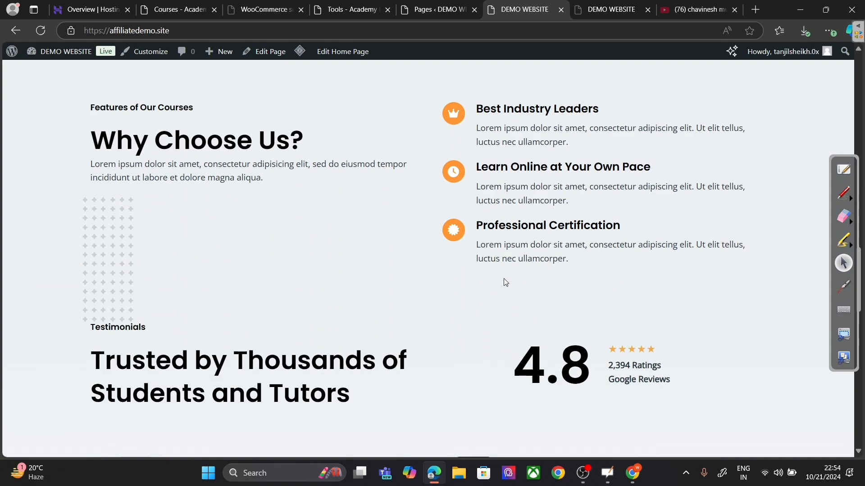
pyautogui.scroll(10, 504, 279)
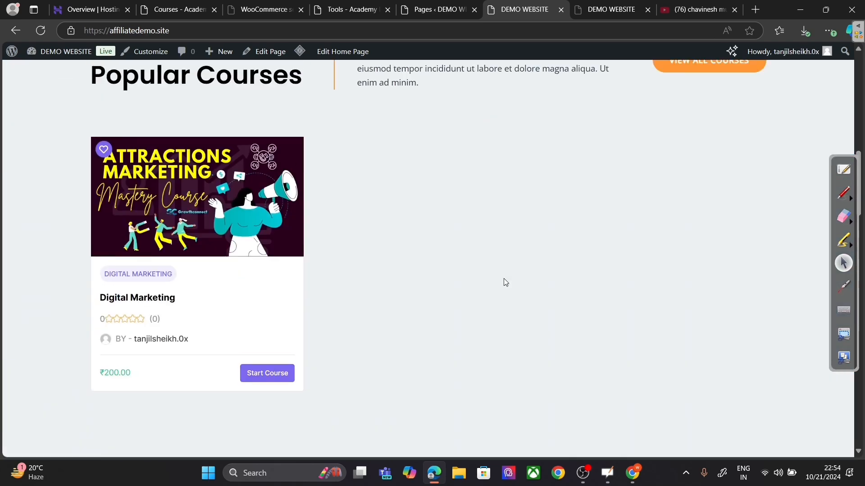
pyautogui.scroll(5, 505, 282)
pyautogui.scroll(5, 503, 278)
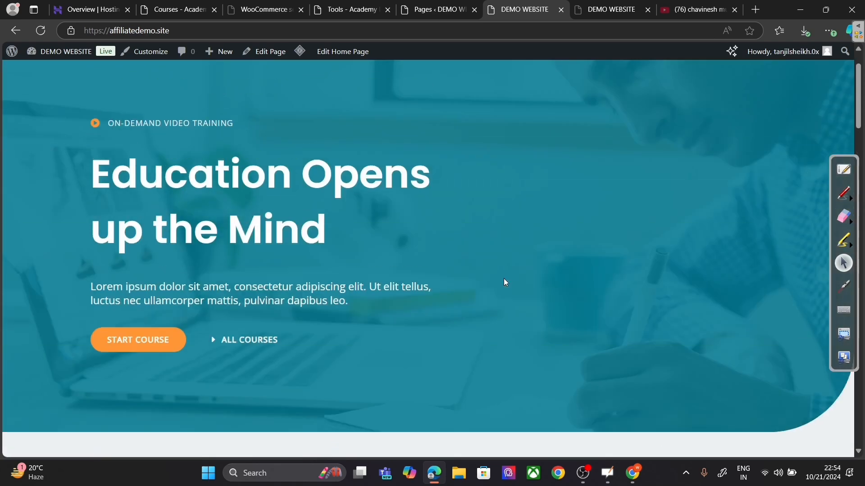
pyautogui.scroll(-6, 504, 282)
pyautogui.scroll(-5, 342, 320)
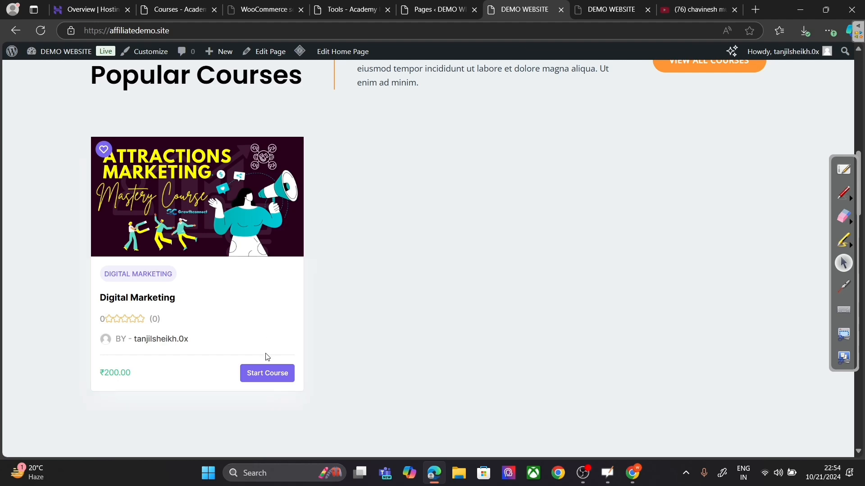
pyautogui.scroll(5, 363, 324)
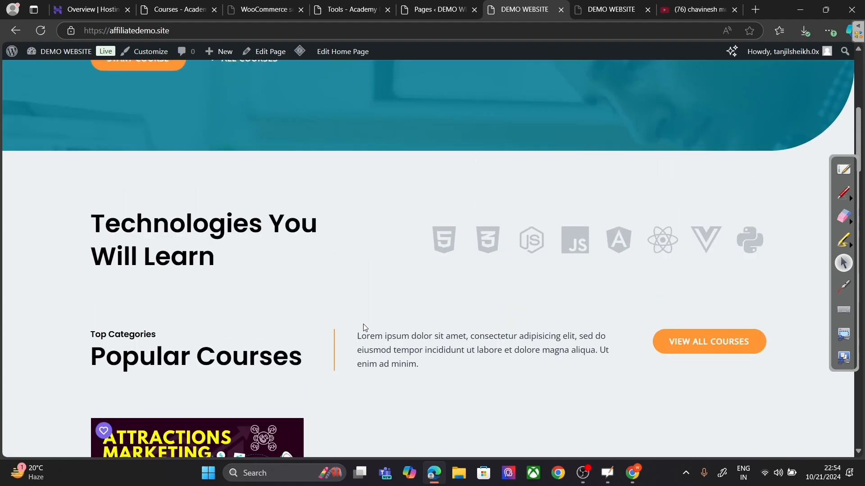
pyautogui.scroll(5, 363, 323)
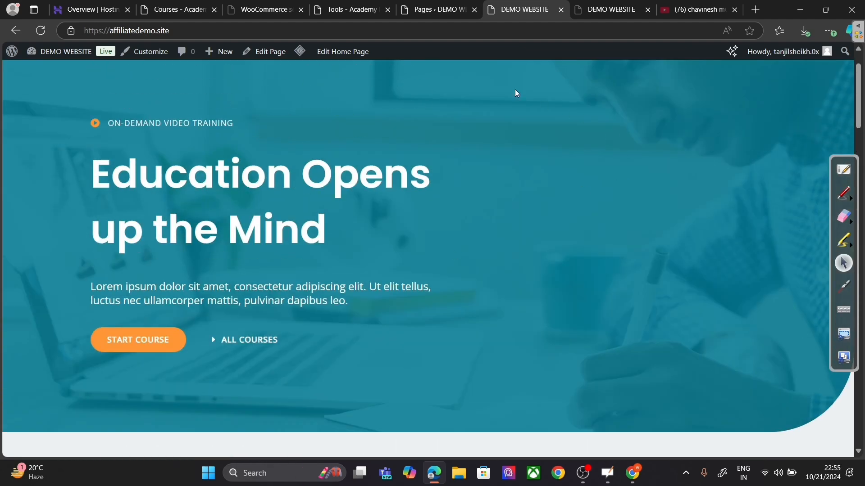
pyautogui.scroll(2, 613, 207)
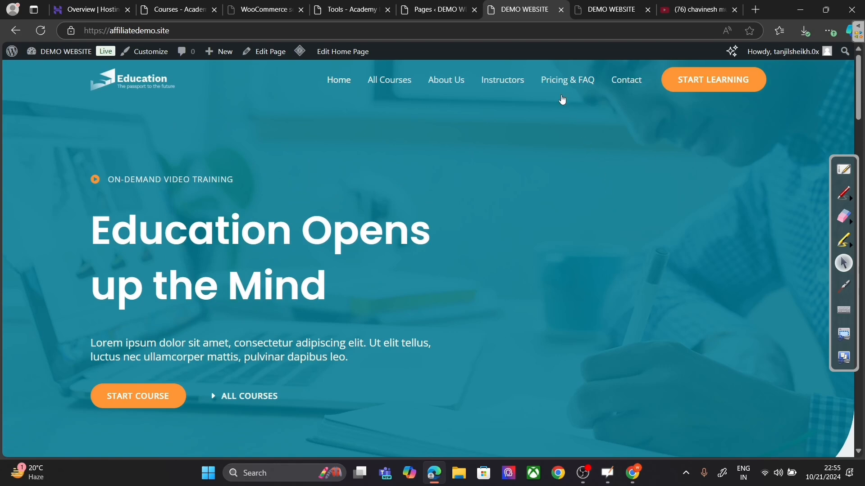
# Step: Open the site's All Courses page and scroll through it
pyautogui.click(392, 85)
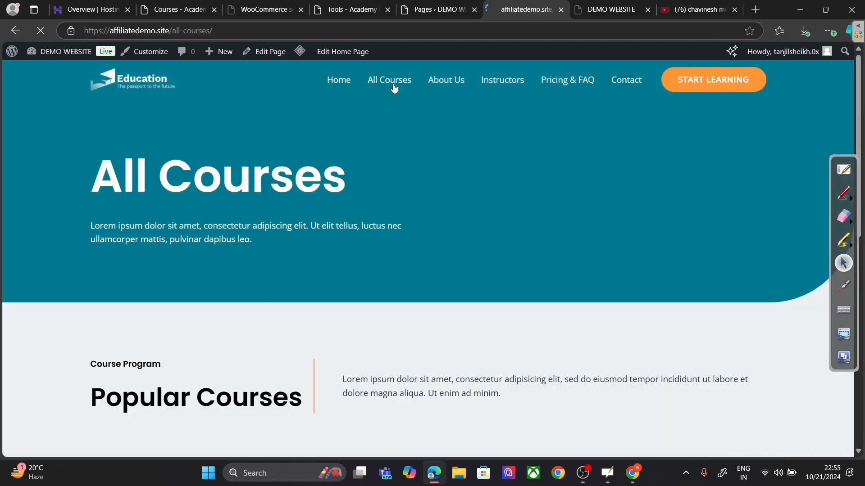
pyautogui.scroll(-5, 460, 202)
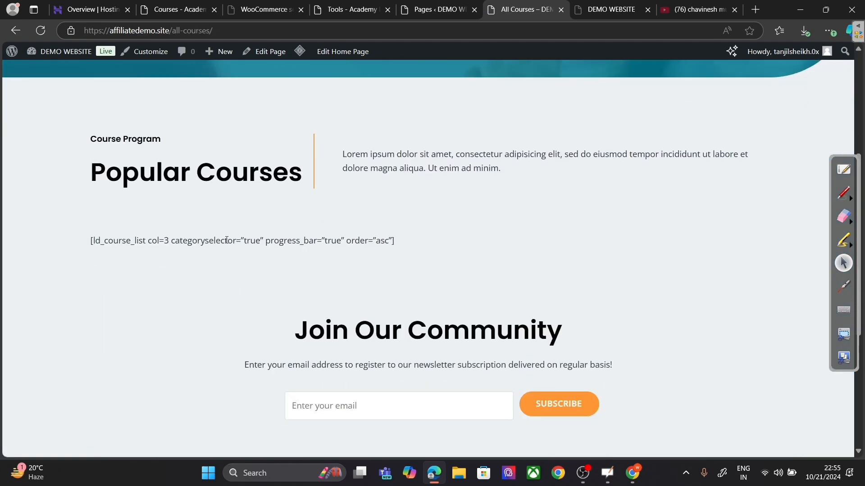
pyautogui.scroll(5, 396, 242)
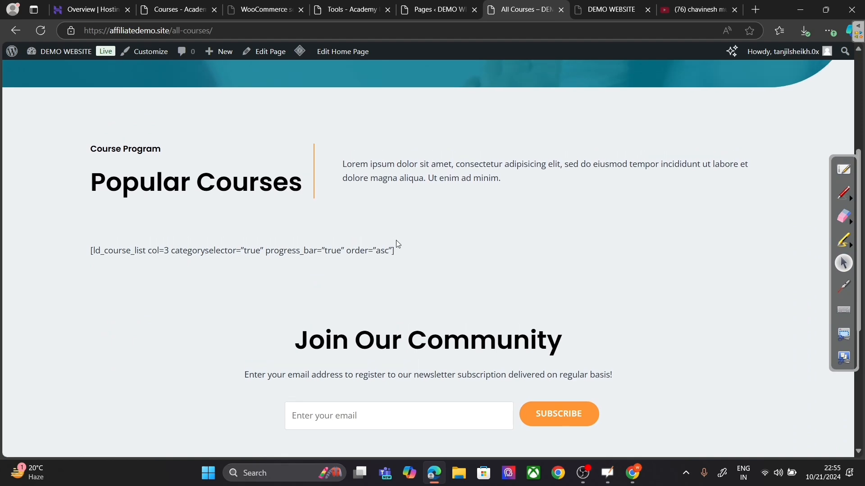
# Step: View the lesson Export/Import options in Academy LMS Tools
pyautogui.click(425, 10)
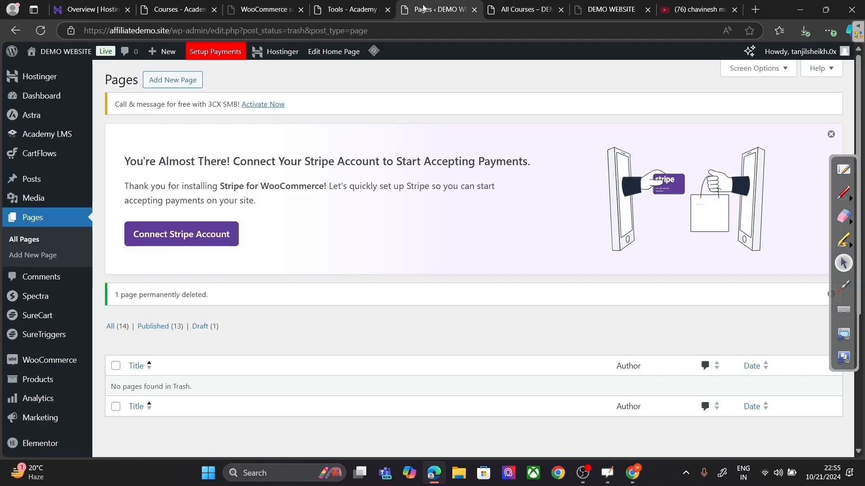
pyautogui.click(350, 13)
pyautogui.click(224, 244)
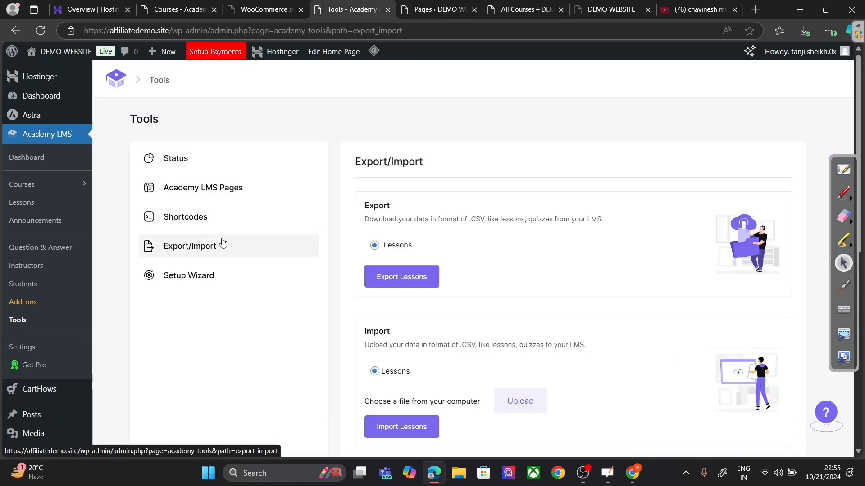
pyautogui.scroll(-3, 504, 243)
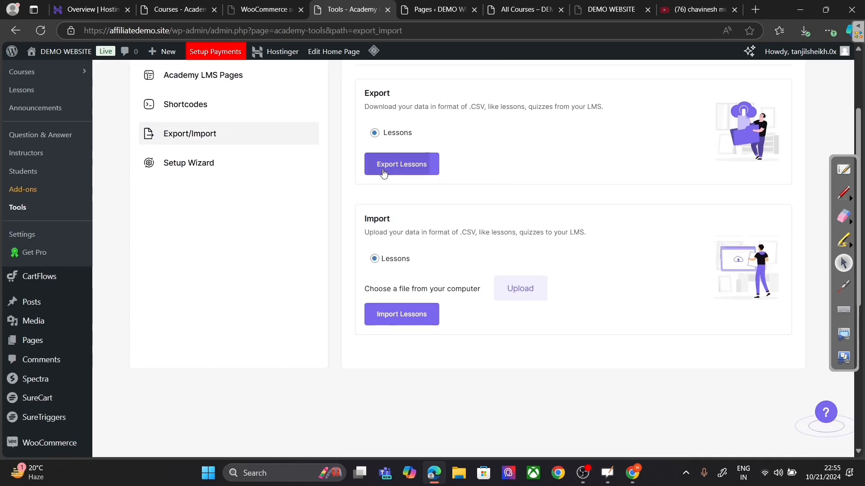
pyautogui.scroll(3, 274, 197)
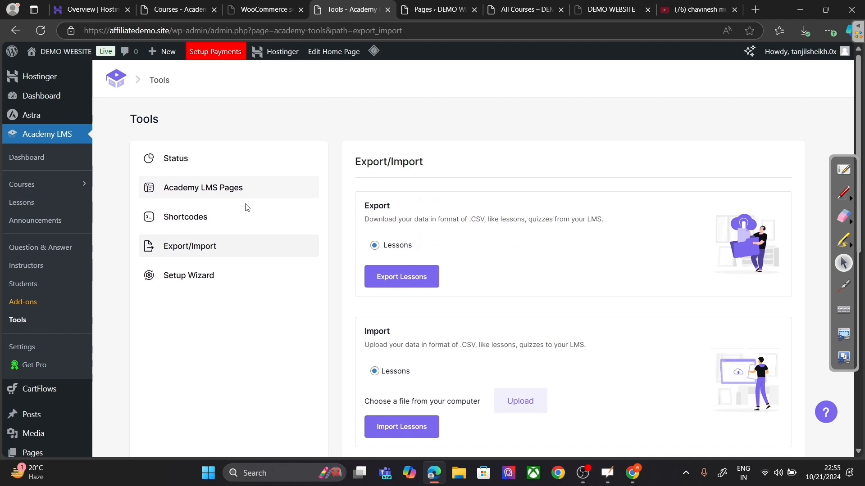
# Step: Run the Academy LMS Setup Wizard, skip to the dashboard, and return to Tools
pyautogui.click(196, 280)
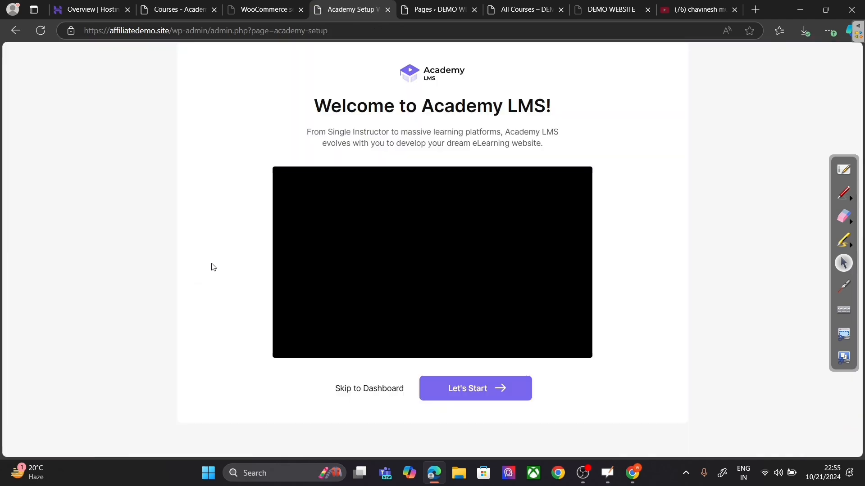
pyautogui.click(381, 390)
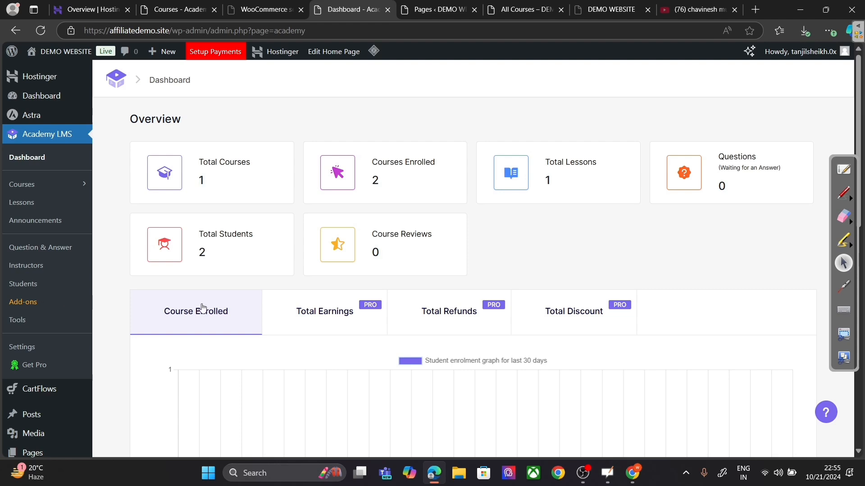
pyautogui.click(36, 320)
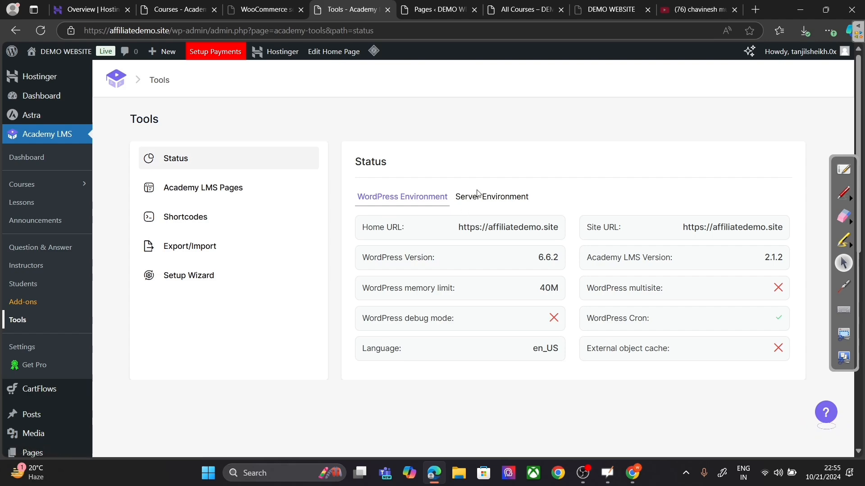
# Step: Browse the Tools Pages, Shortcodes and Export/Import sections, ending on Export/Import
pyautogui.click(239, 183)
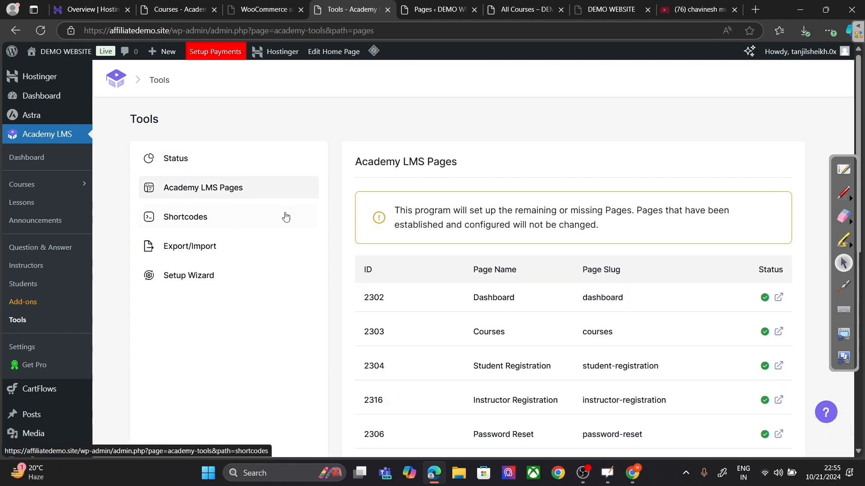
pyautogui.click(188, 215)
pyautogui.scroll(-5, 380, 244)
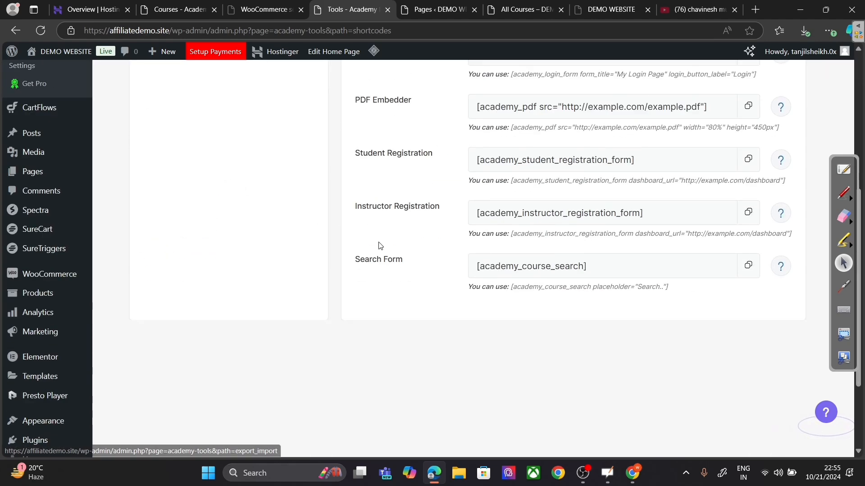
pyautogui.scroll(5, 196, 243)
pyautogui.click(197, 243)
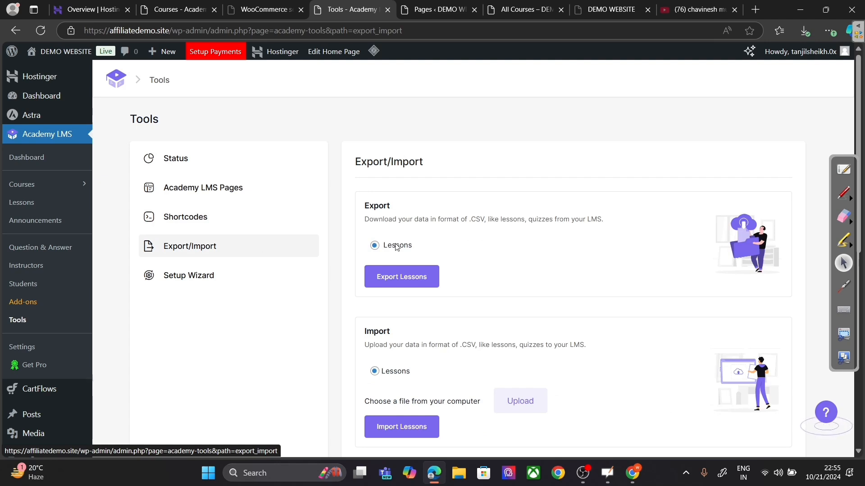
pyautogui.click(187, 217)
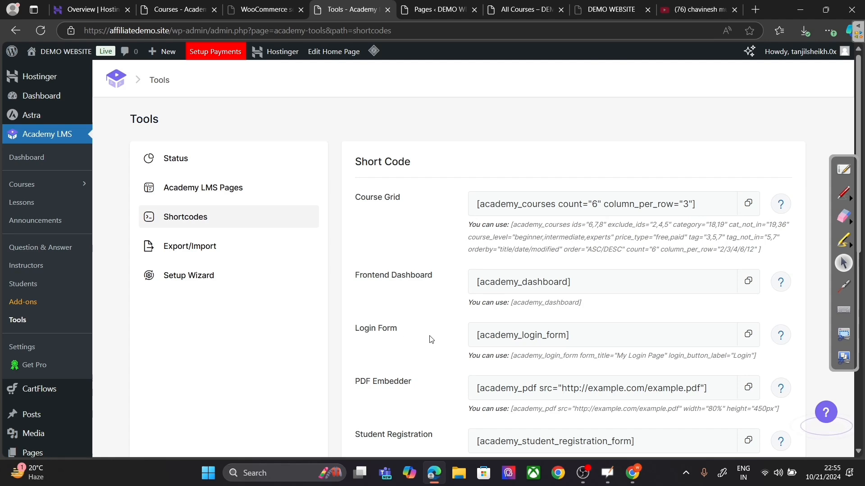
pyautogui.scroll(-1, 432, 340)
pyautogui.scroll(-2, 435, 339)
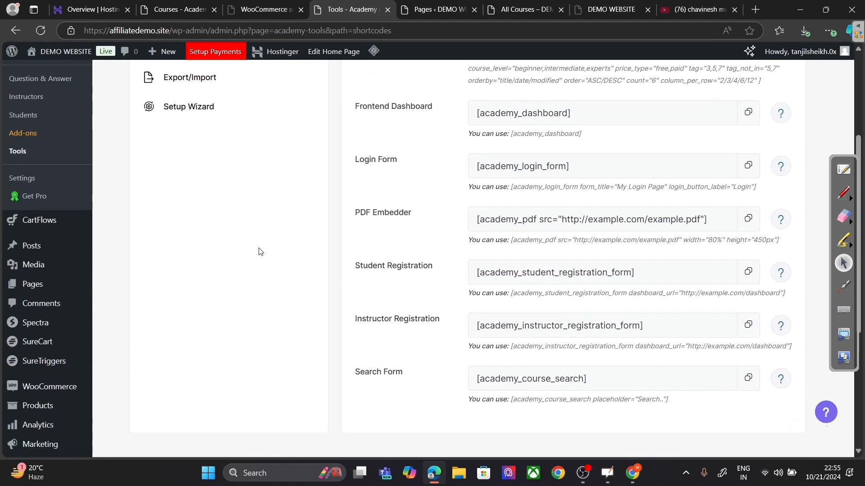
pyautogui.scroll(3, 259, 251)
pyautogui.click(229, 252)
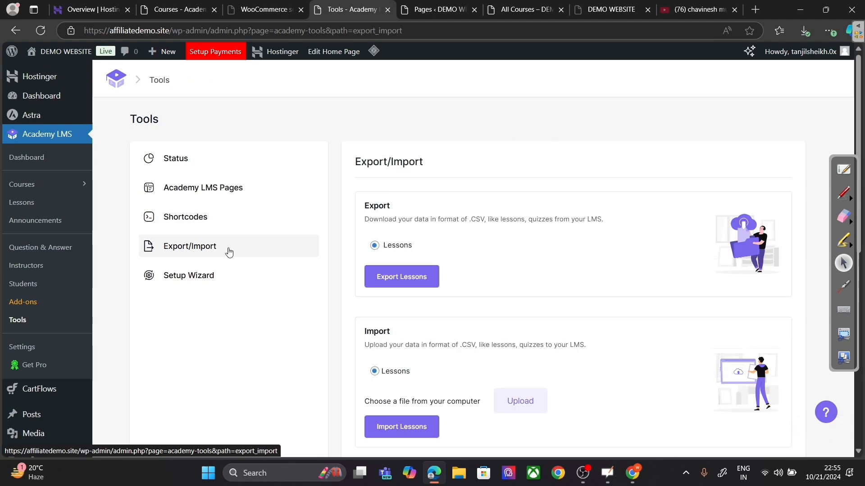
# Step: Filter Academy LMS Add-ons to Pro, listing WooCommerce Subscriptions, Advanced Analytics and Assignments
pyautogui.click(39, 307)
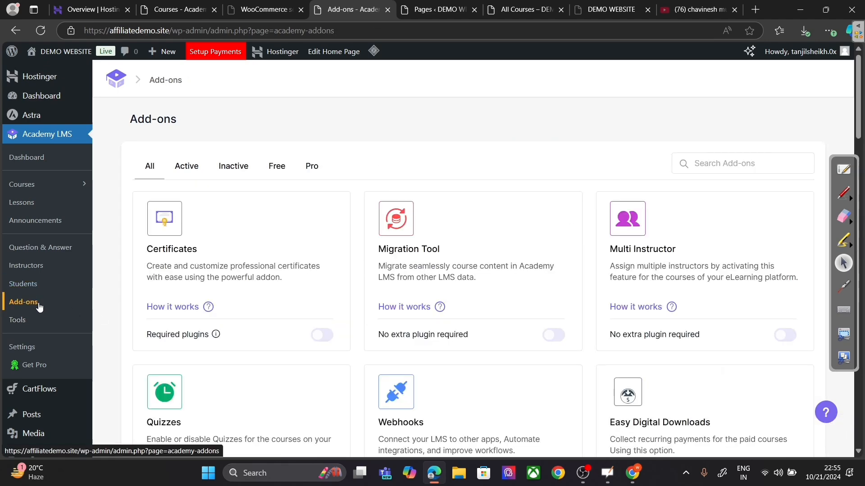
pyautogui.click(17, 320)
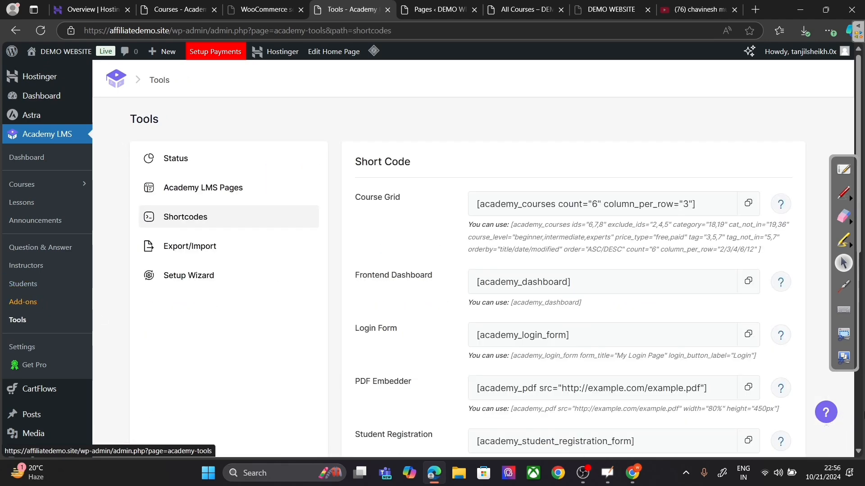
pyautogui.click(24, 308)
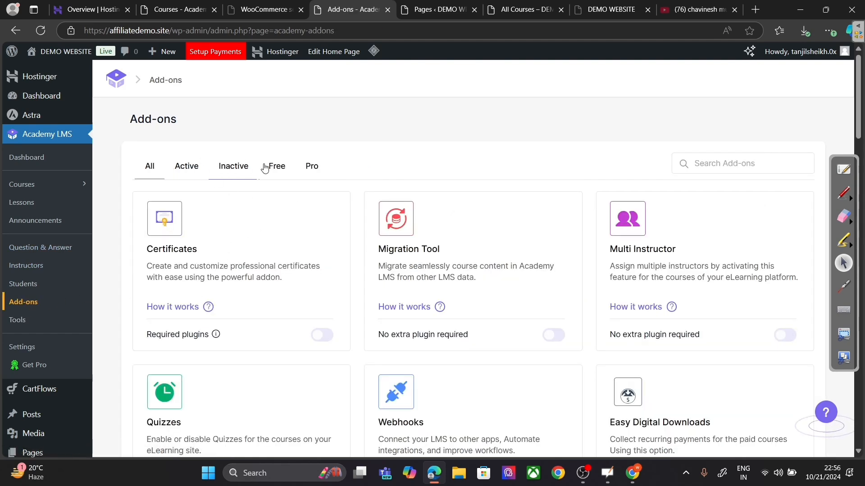
pyautogui.scroll(-5, 294, 230)
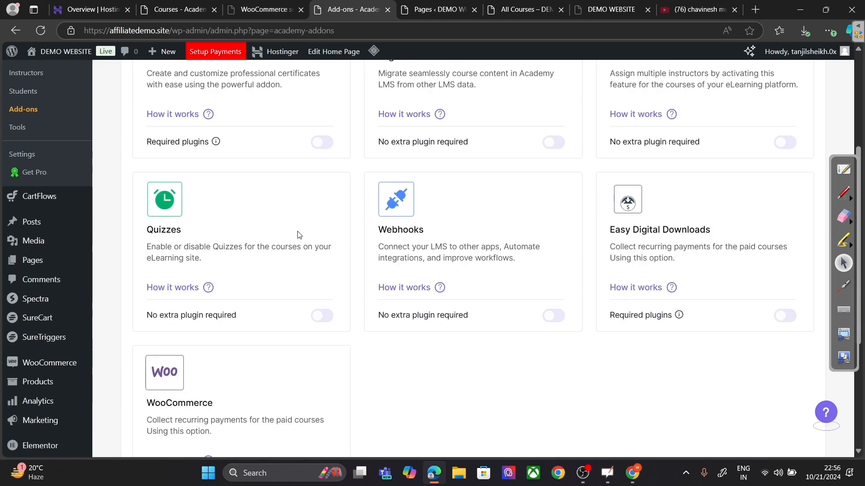
pyautogui.scroll(5, 301, 238)
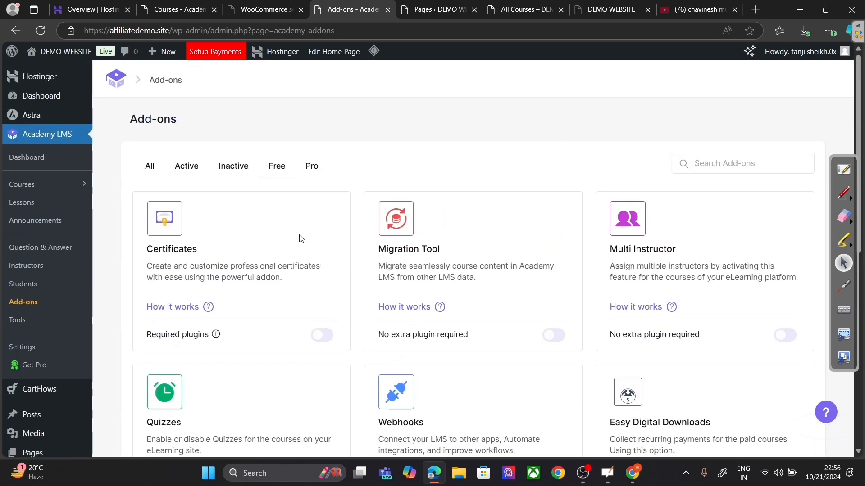
pyautogui.click(307, 172)
pyautogui.scroll(-13, 383, 225)
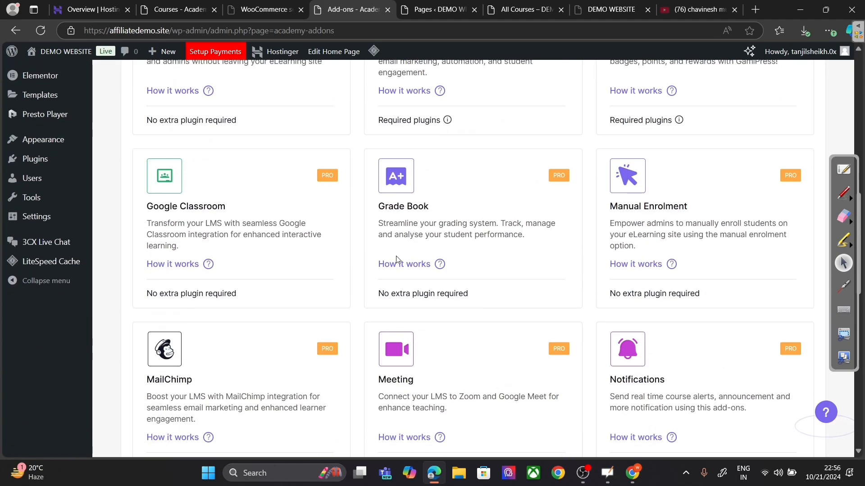
pyautogui.scroll(-8, 397, 259)
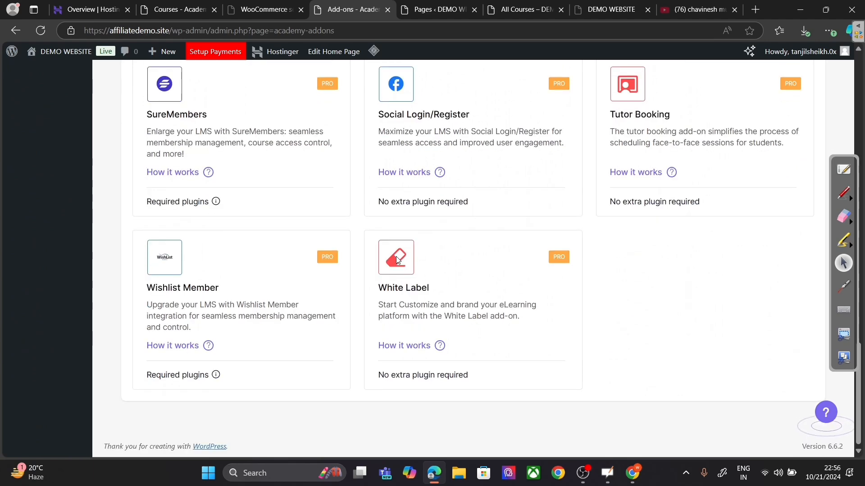
pyautogui.scroll(20, 398, 259)
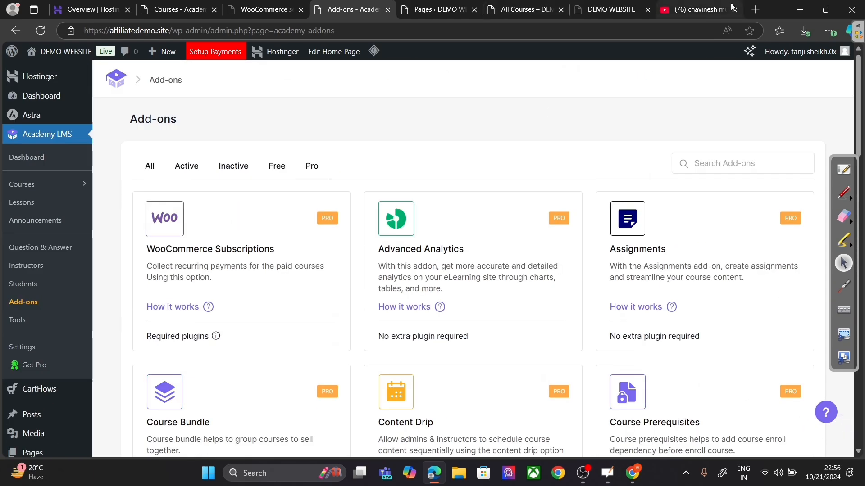
# Step: Search Bing in a new tab for 'academy lms plugin'
pyautogui.click(755, 9)
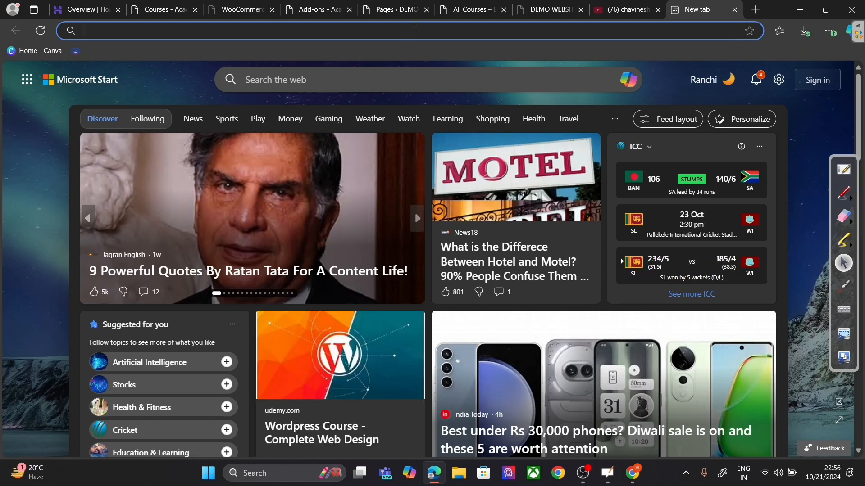
pyautogui.write('academ')
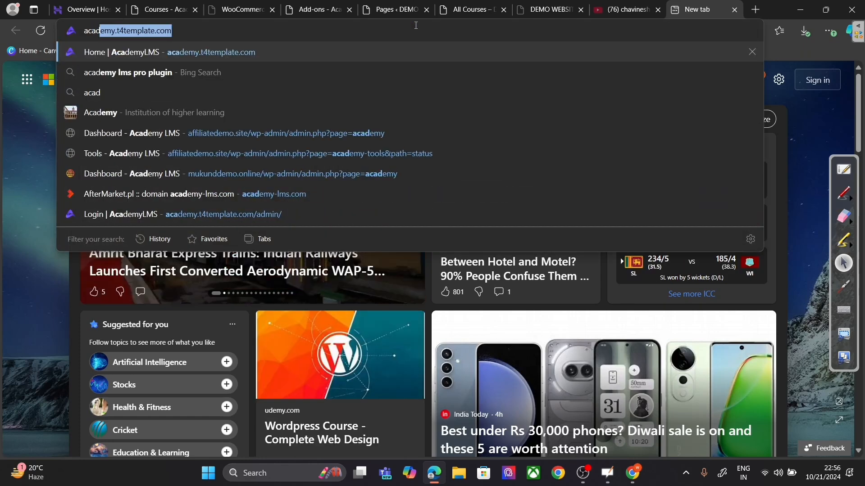
pyautogui.write('y ;m')
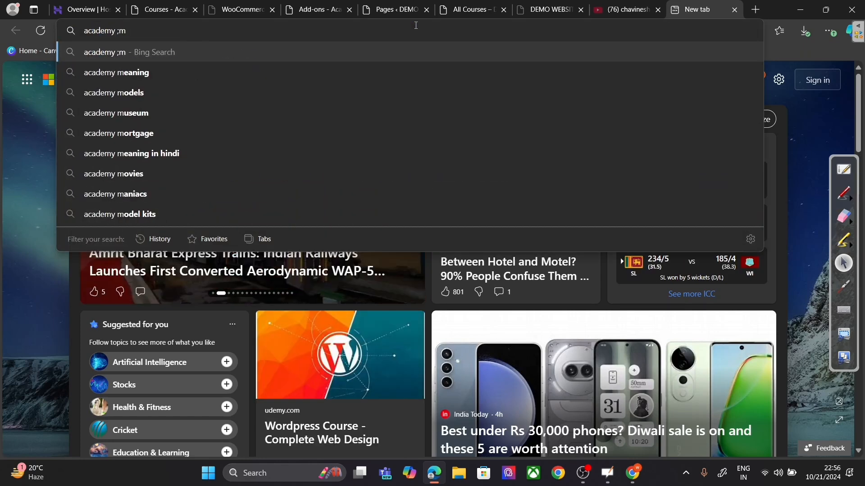
pyautogui.press('BackSpace')
pyautogui.press('BackSpace')
pyautogui.write('lms')
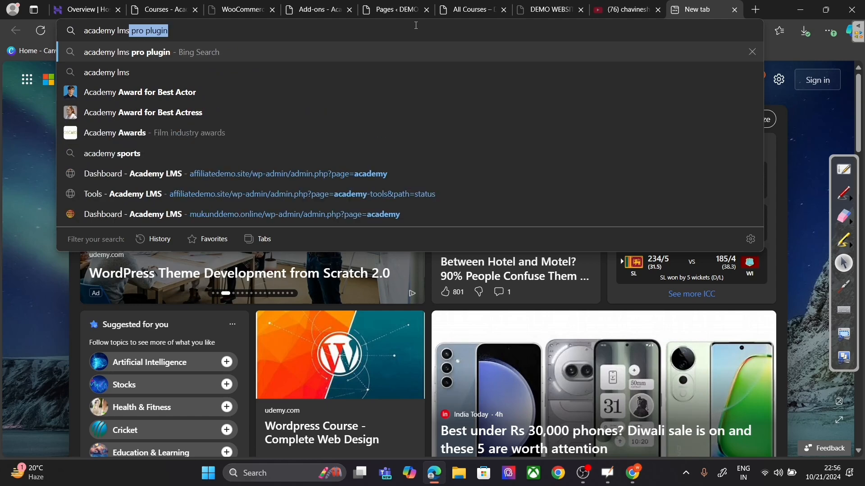
pyautogui.write(' plugin')
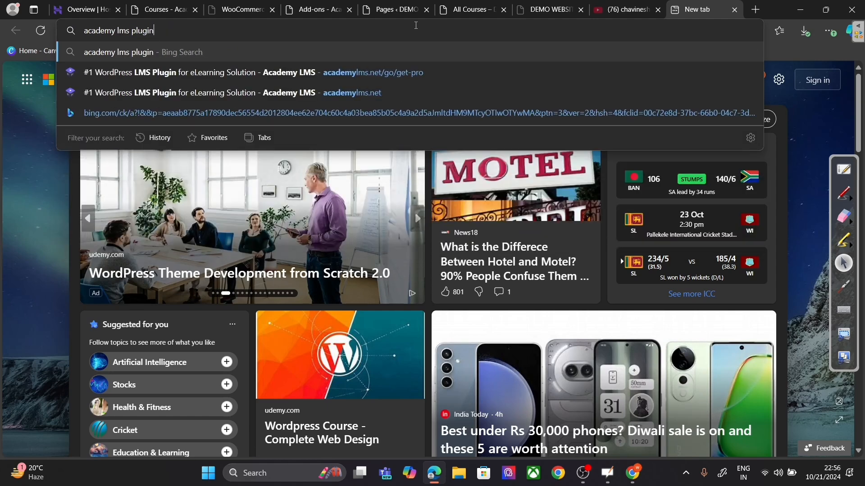
pyautogui.press('Return')
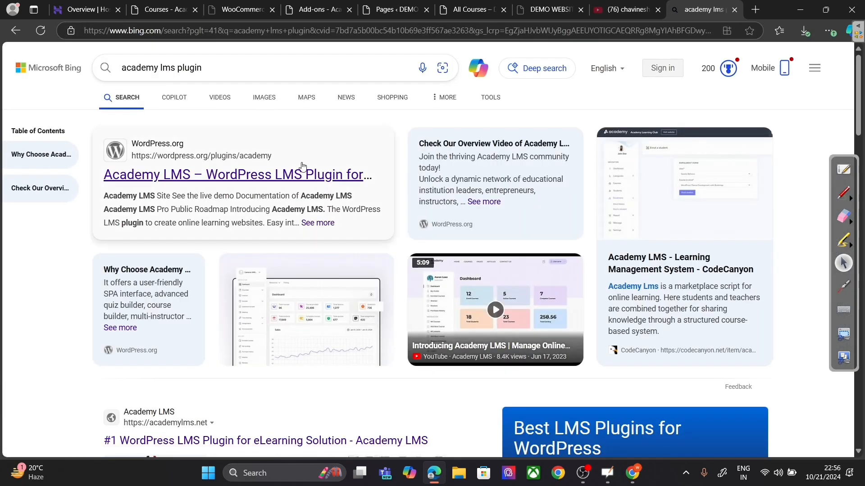
# Step: Look at the WordPress.org Academy LMS plugin page, then return to the search results
pyautogui.click(305, 177)
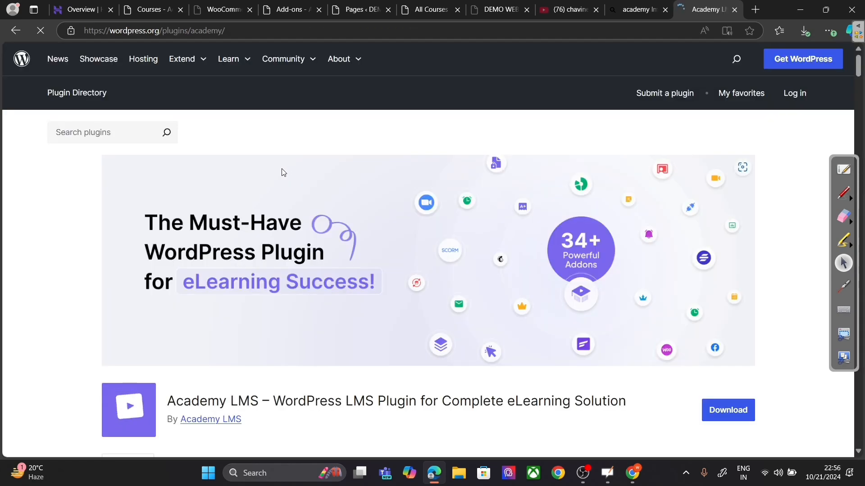
pyautogui.scroll(-3, 302, 206)
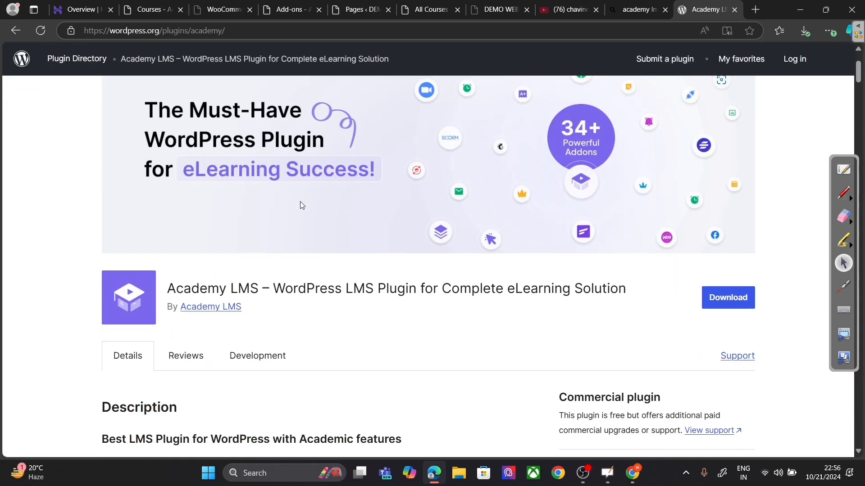
pyautogui.click(20, 32)
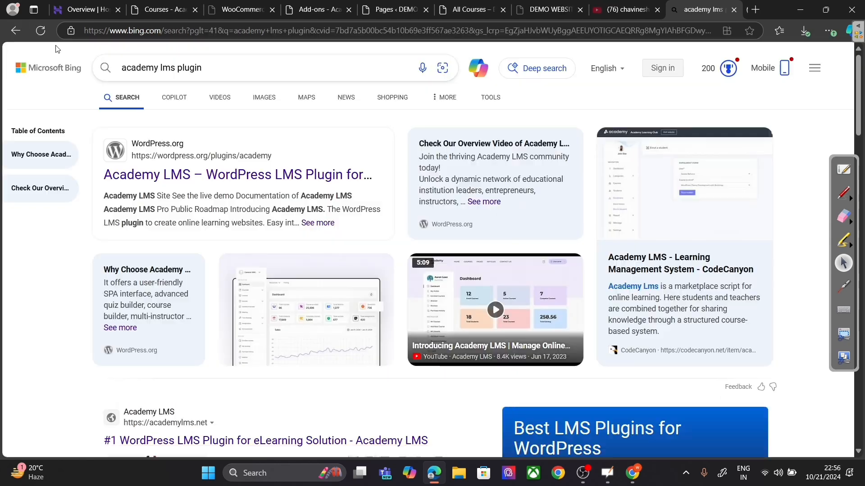
pyautogui.scroll(-5, 334, 213)
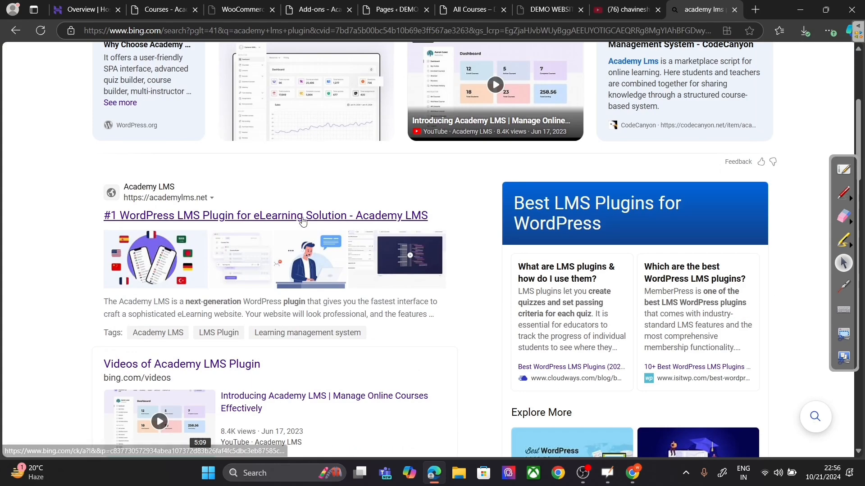
# Step: Glance at academylms.net and its pricing page, then close it back to the results
pyautogui.click(302, 218)
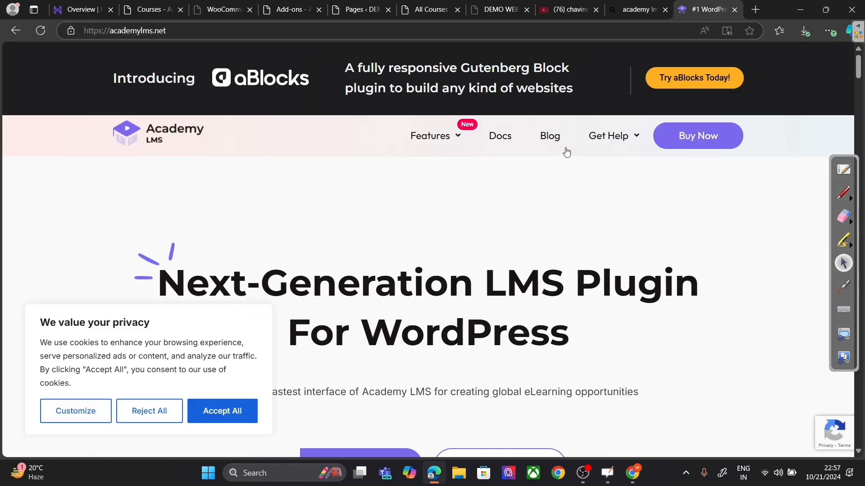
pyautogui.scroll(-3, 576, 151)
pyautogui.scroll(3, 577, 151)
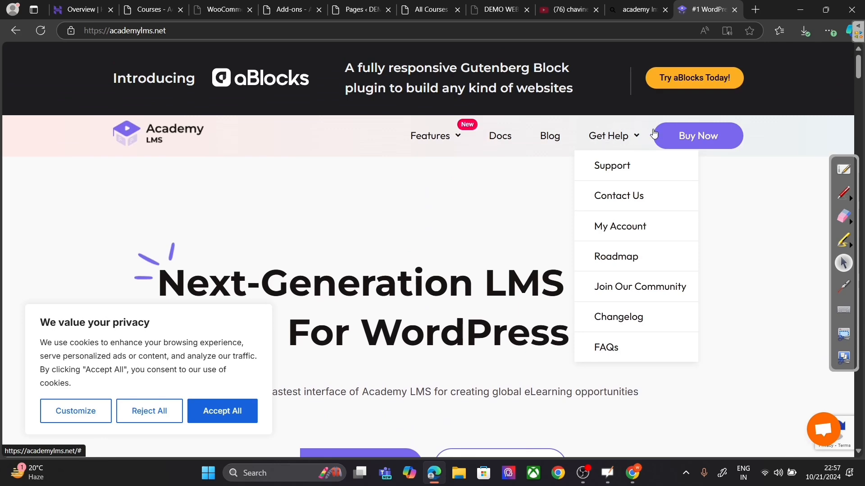
pyautogui.click(702, 139)
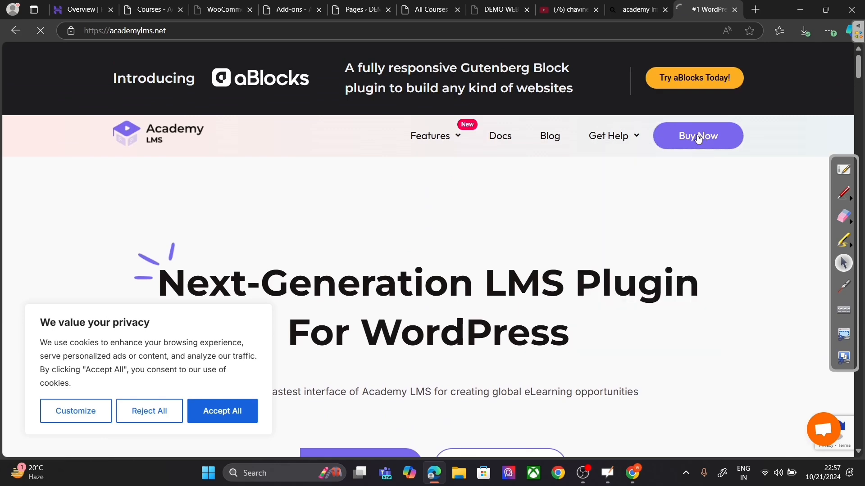
pyautogui.scroll(-10, 527, 162)
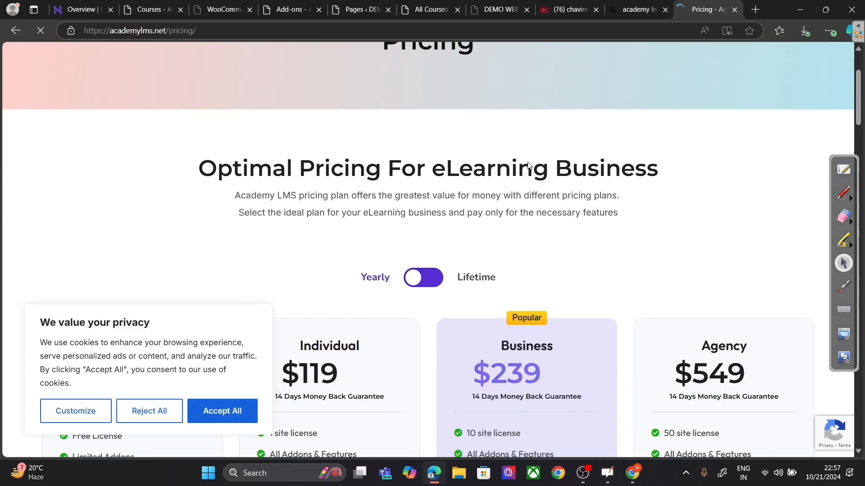
pyautogui.scroll(-3, 377, 166)
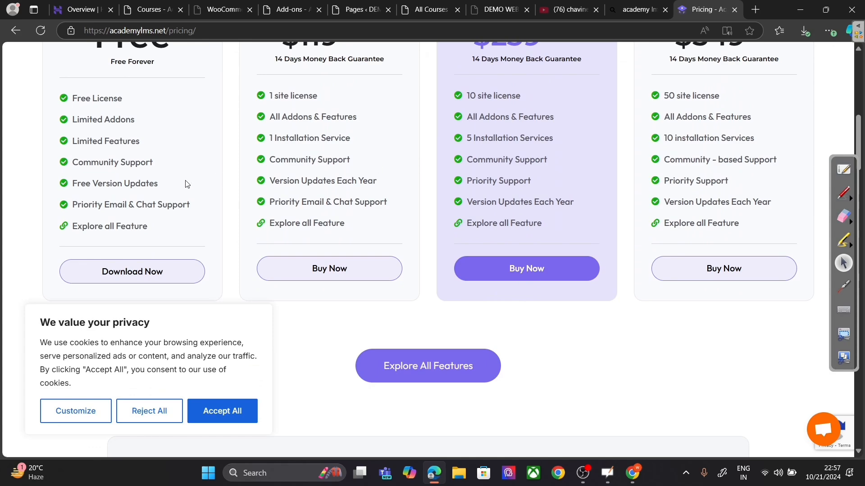
pyautogui.scroll(3, 187, 184)
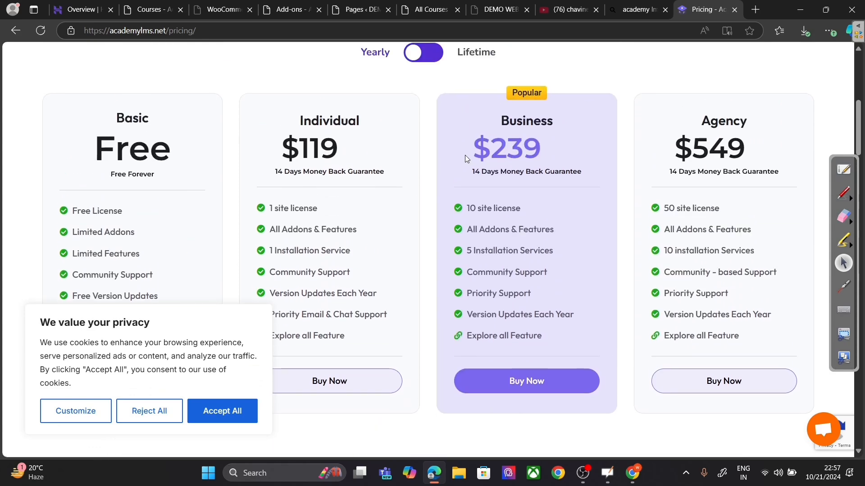
pyautogui.scroll(9, 466, 158)
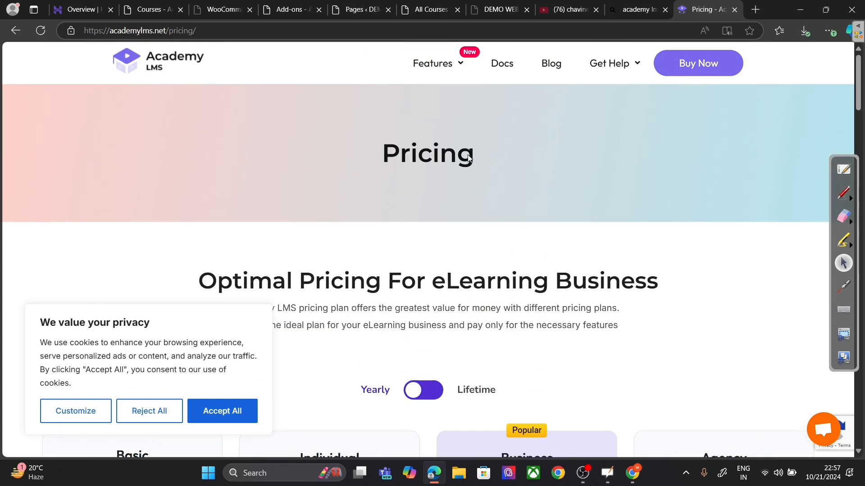
pyautogui.click(7, 33)
pyautogui.click(15, 31)
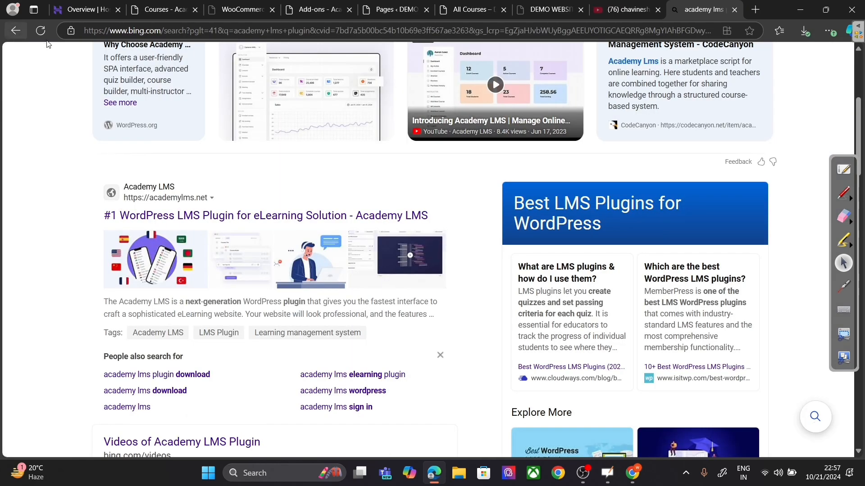
pyautogui.scroll(-3, 281, 129)
pyautogui.scroll(5, 281, 129)
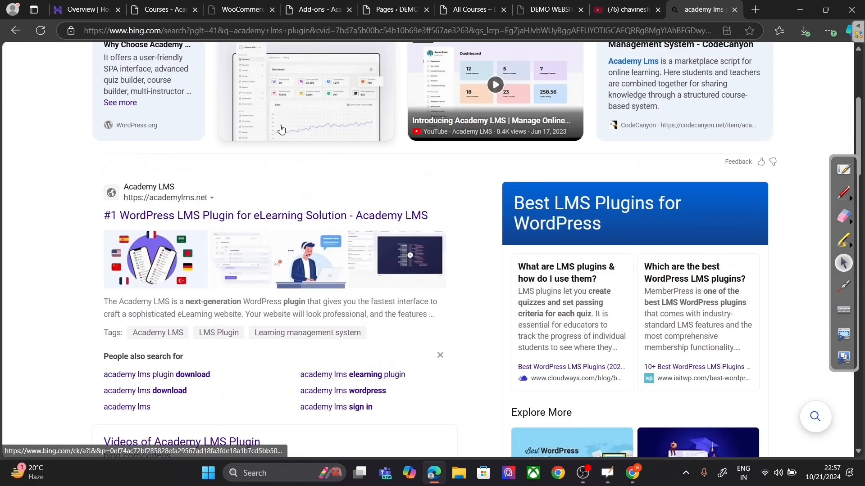
# Step: Reopen academylms.net pricing and compare Lifetime with Yearly plan prices, ending on Yearly
pyautogui.click(284, 211)
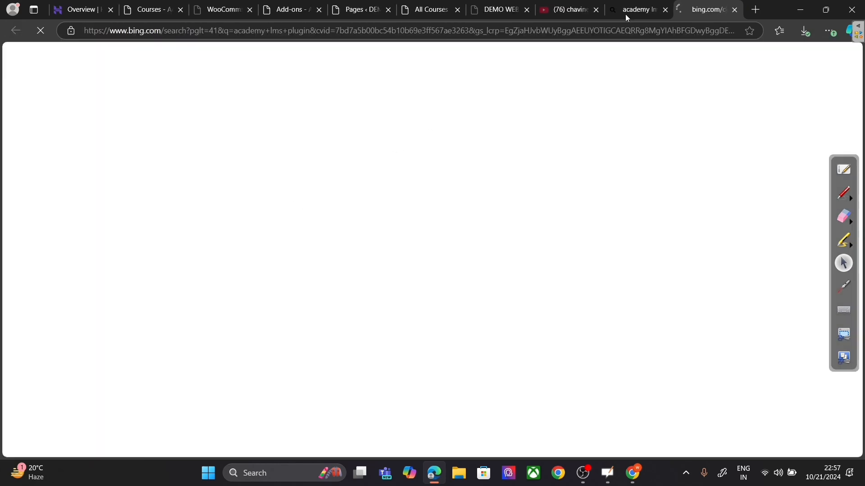
pyautogui.click(665, 10)
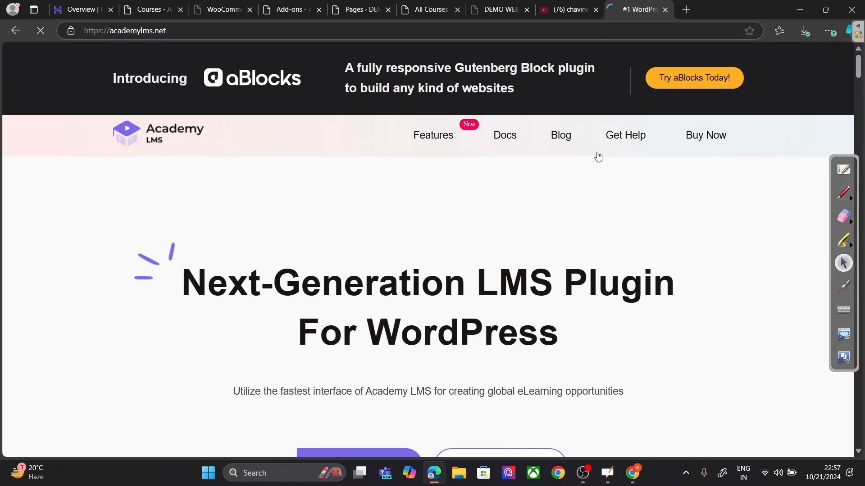
pyautogui.moveTo(593, 186)
pyautogui.scroll(-6, 546, 179)
pyautogui.scroll(6, 539, 179)
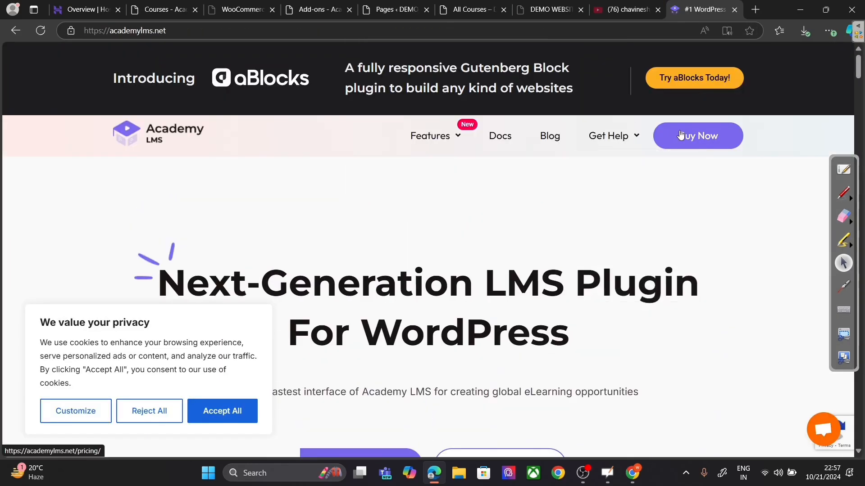
pyautogui.click(687, 137)
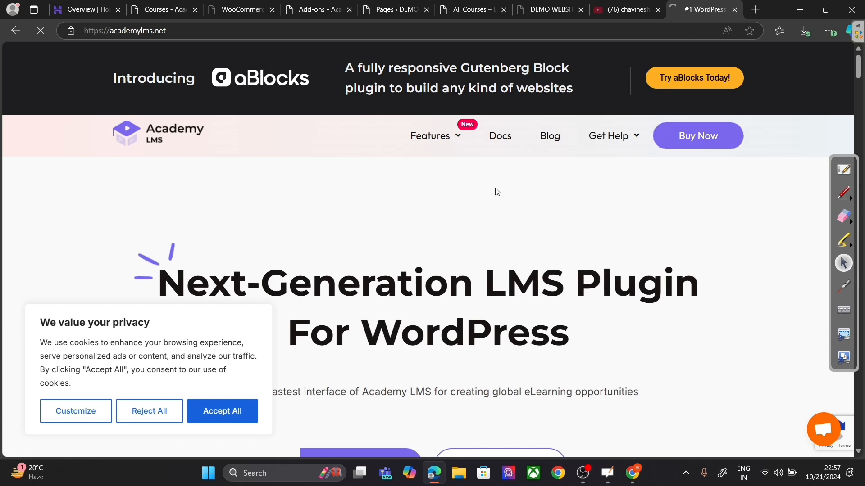
pyautogui.scroll(-9, 493, 193)
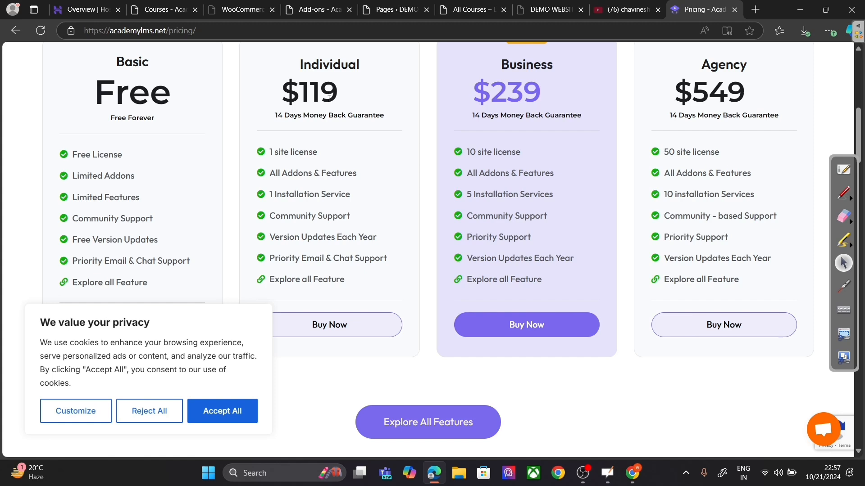
pyautogui.scroll(1, 322, 114)
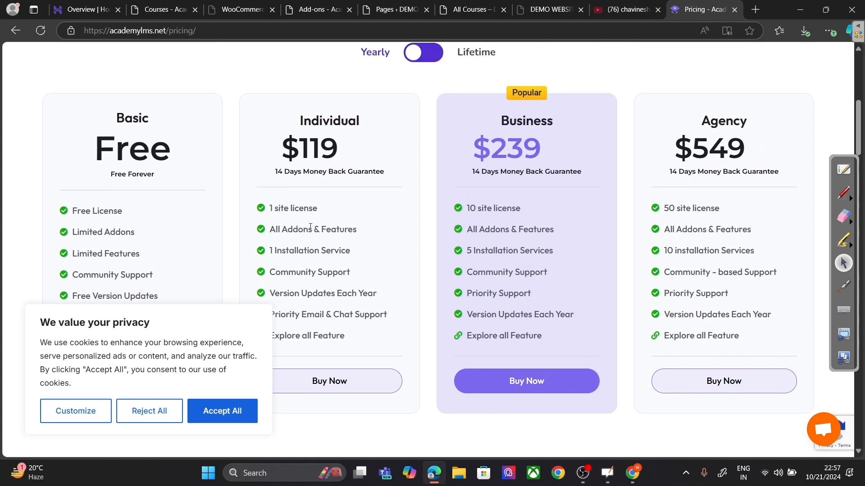
pyautogui.click(426, 56)
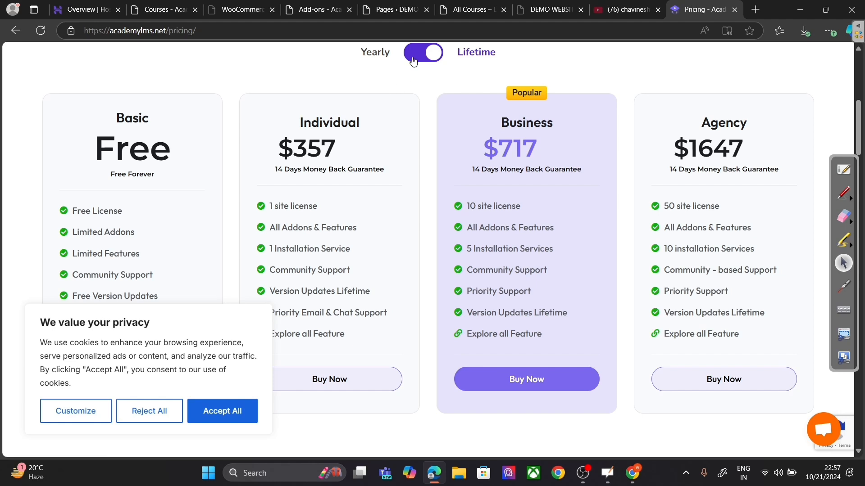
pyautogui.click(413, 59)
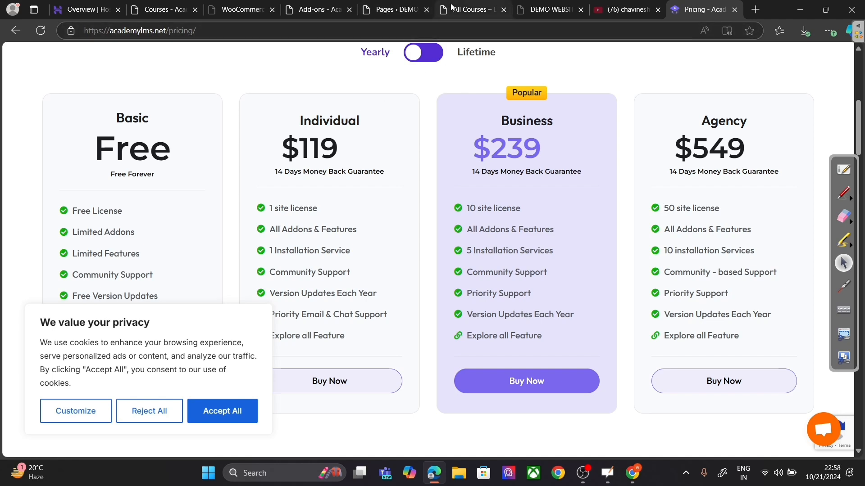
# Step: List the free add-ons and try enabling Certificates, which requires the aBlocks plugin
pyautogui.click(383, 10)
pyautogui.click(318, 9)
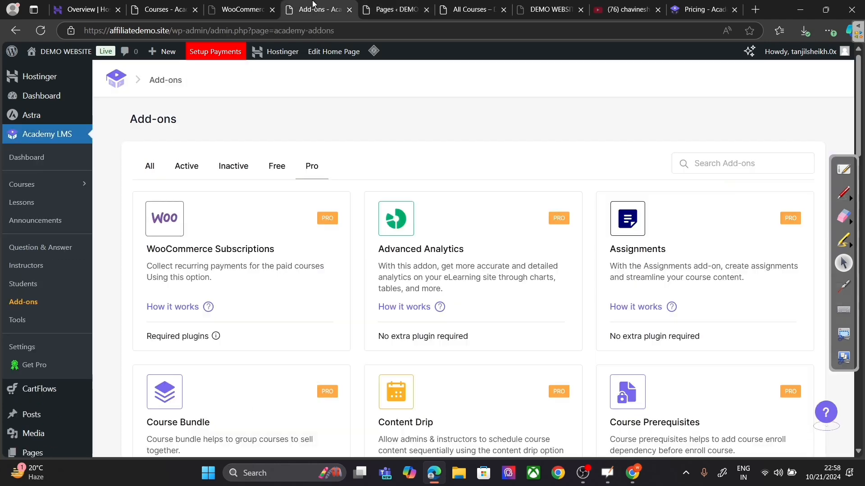
pyautogui.click(279, 170)
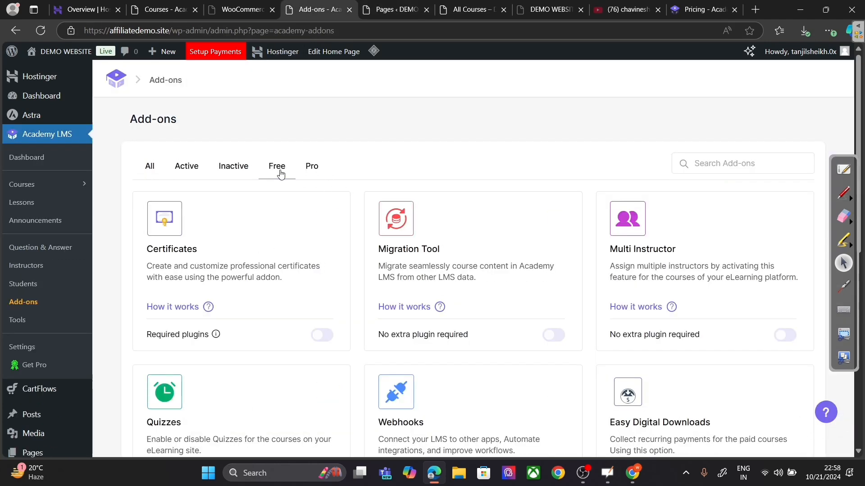
pyautogui.click(323, 335)
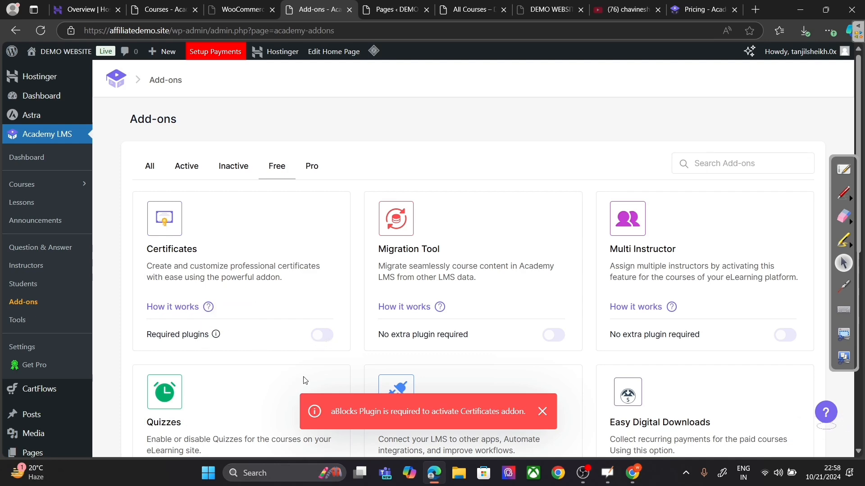
# Step: Return to the WordPress Pages admin and head for the Plugins menu
pyautogui.click(398, 6)
pyautogui.scroll(-4, 29, 290)
pyautogui.moveTo(41, 321)
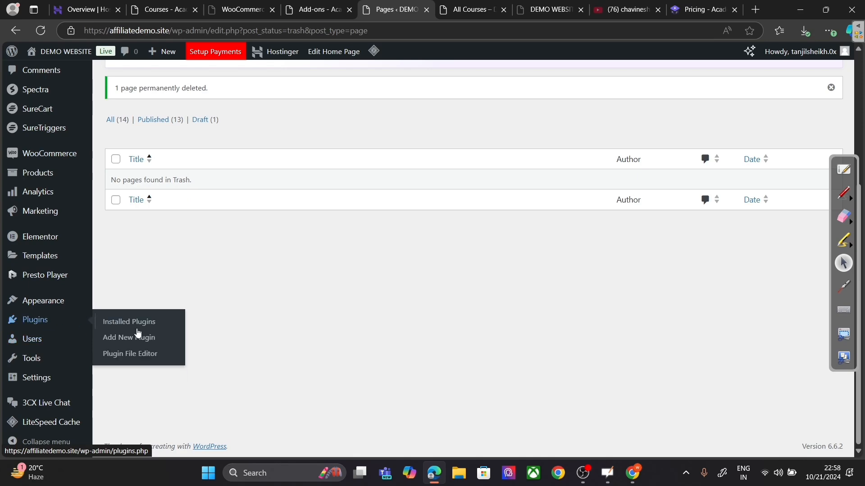
# Step: Search plugins for 'aBlock', then install and activate aBlocks – WordPress Gutenberg Blocks
pyautogui.click(143, 340)
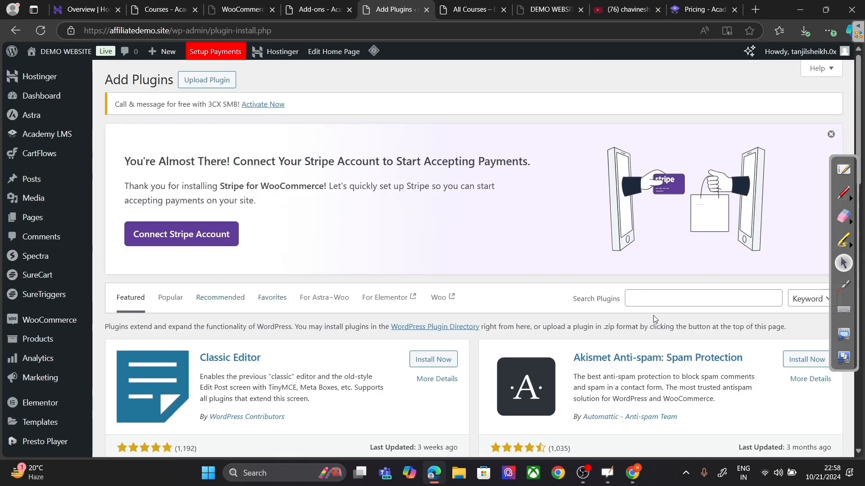
pyautogui.click(657, 300)
pyautogui.write('aBlock')
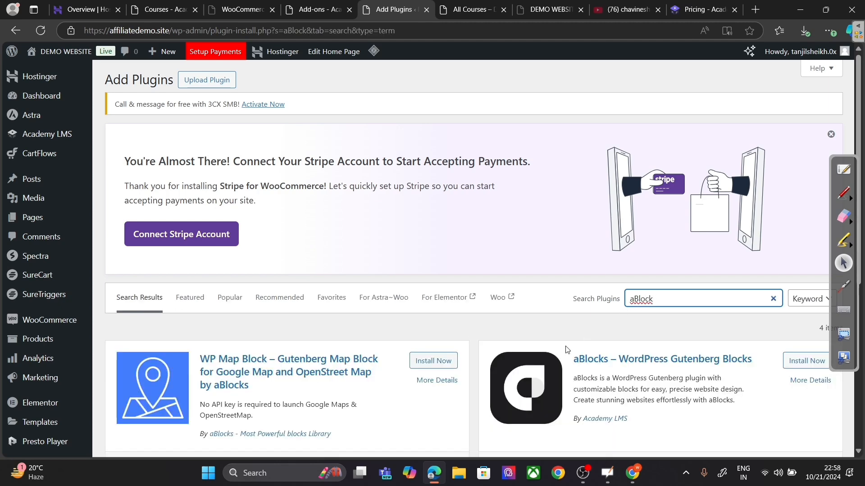
pyautogui.click(807, 361)
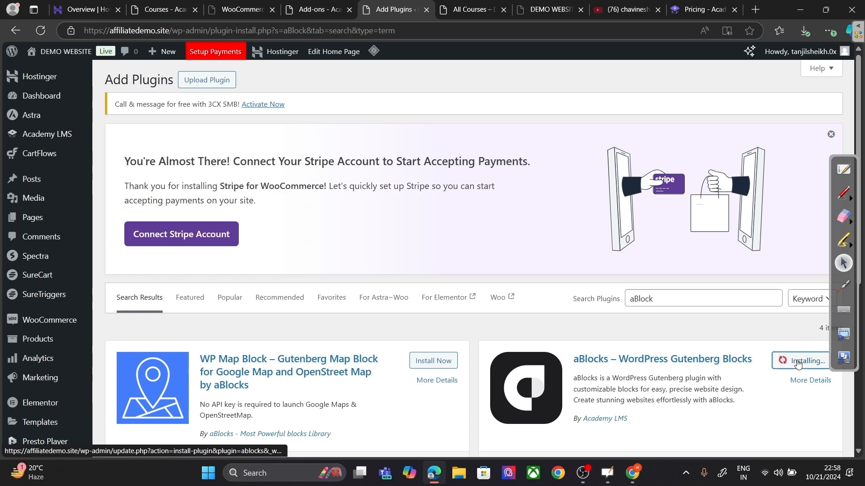
pyautogui.scroll(-1, 706, 364)
pyautogui.scroll(-3, 706, 364)
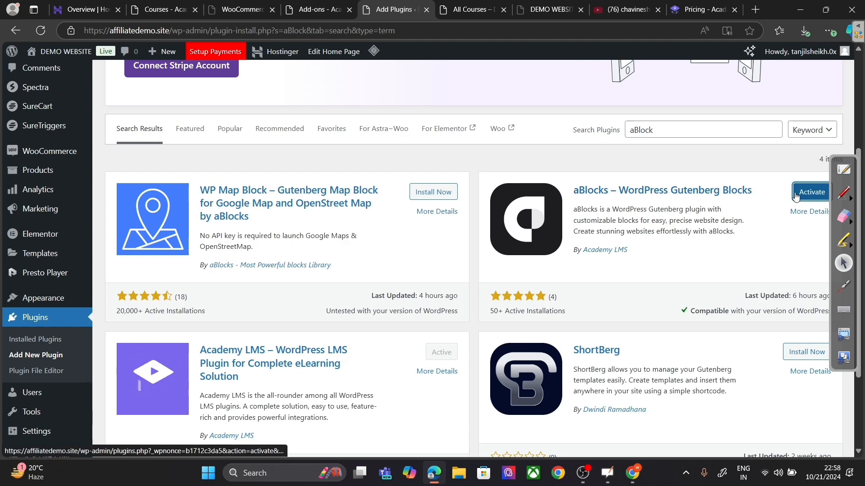
pyautogui.click(800, 194)
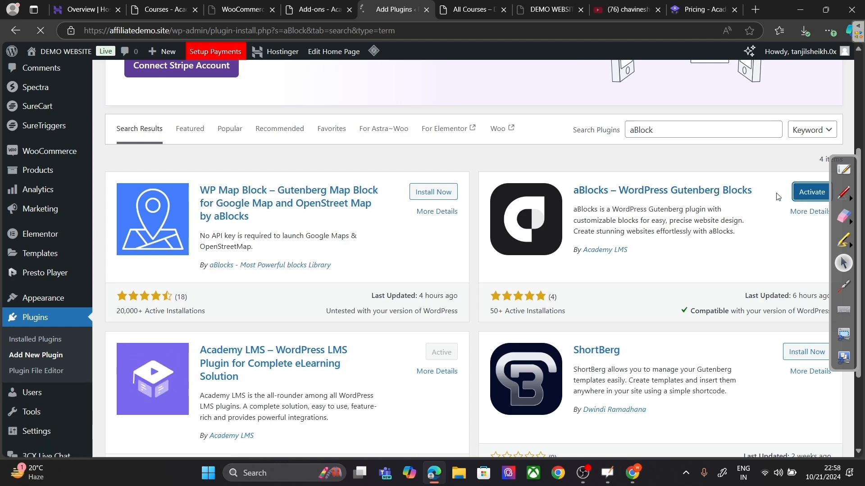
# Step: Show all add-ons, switch Certificates on, and open the All Certificates list
pyautogui.click(315, 9)
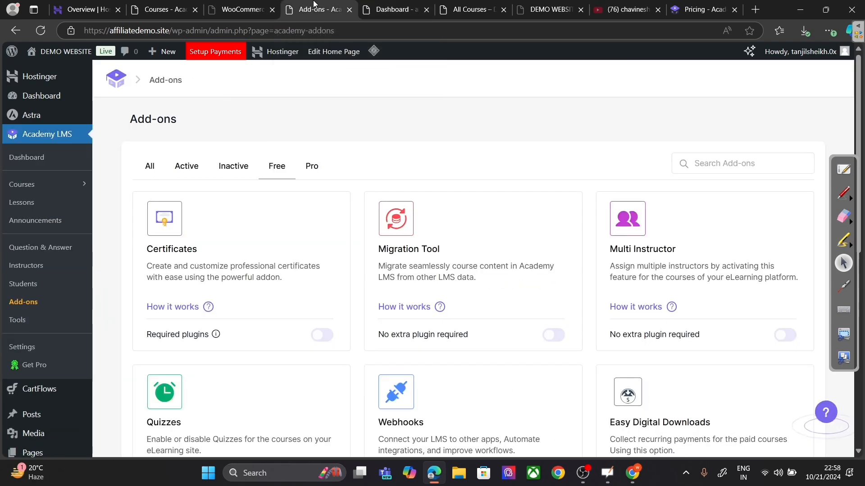
pyautogui.click(41, 30)
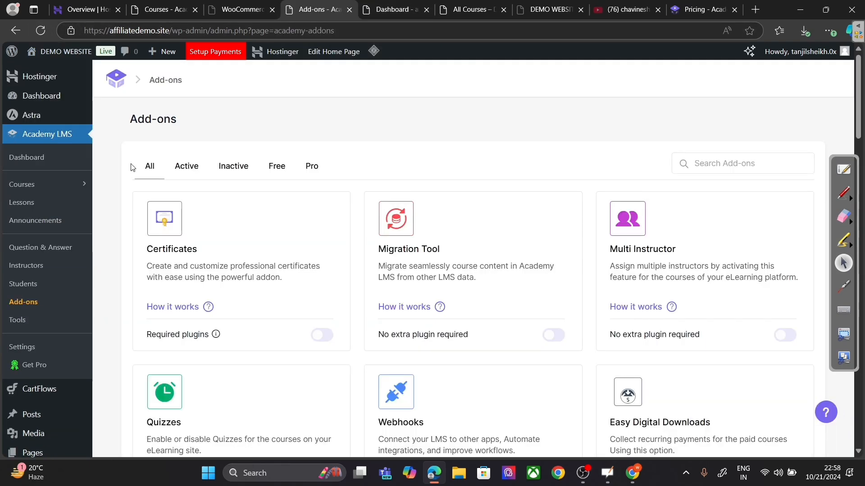
pyautogui.click(314, 338)
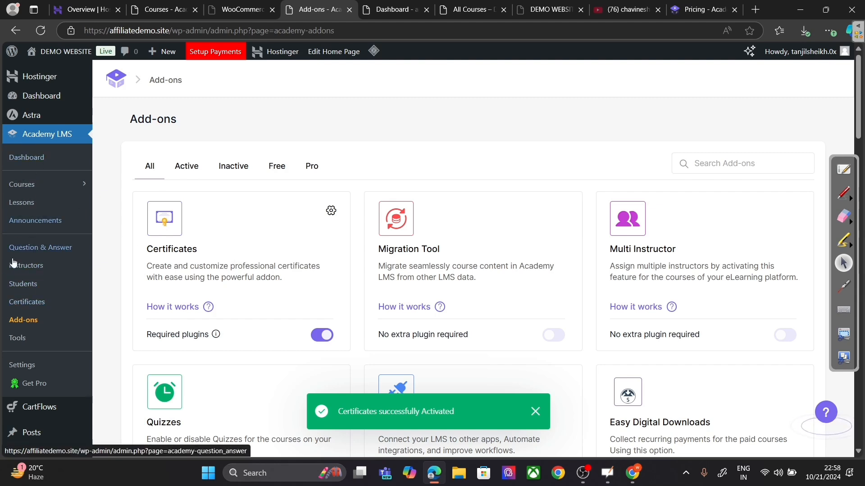
pyautogui.click(18, 307)
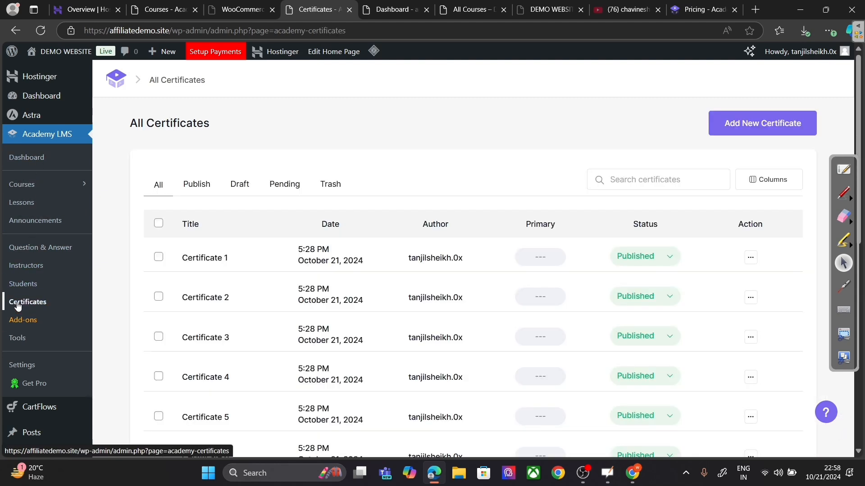
pyautogui.click(778, 122)
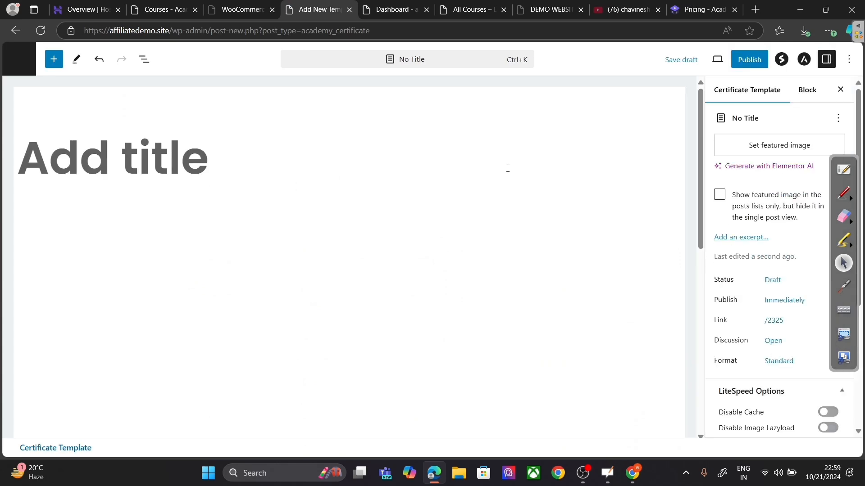
pyautogui.scroll(-5, 508, 172)
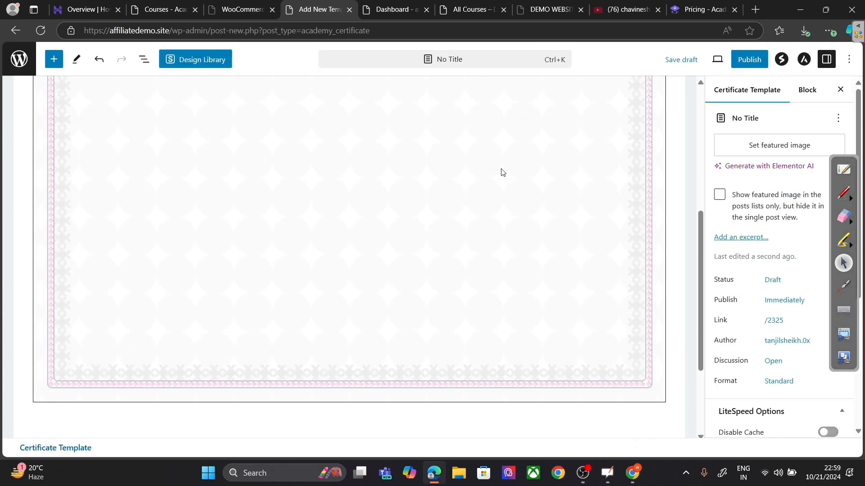
pyautogui.click(502, 172)
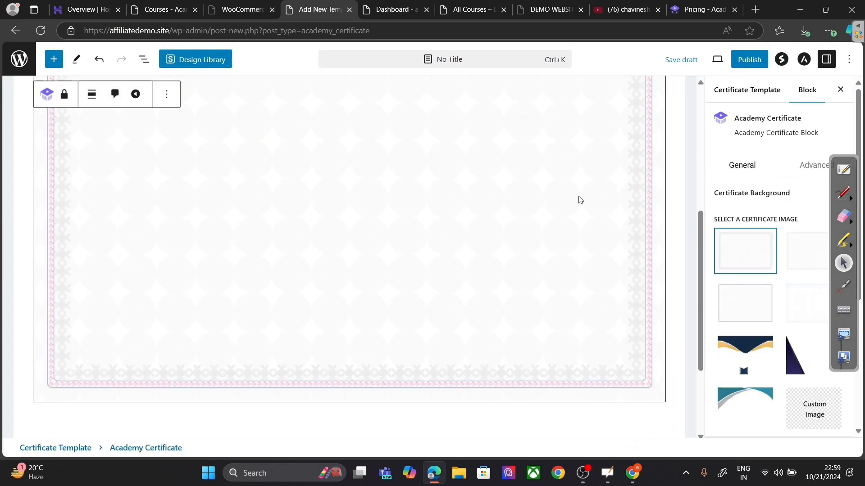
pyautogui.scroll(-3, 633, 207)
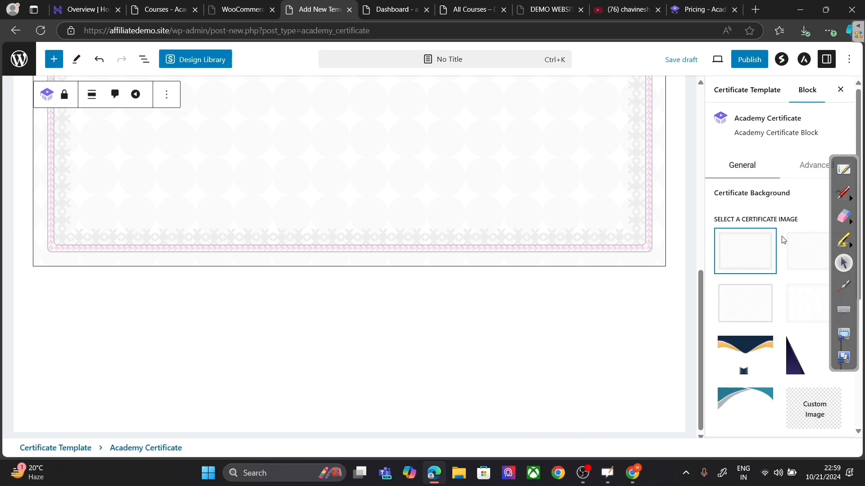
pyautogui.scroll(-4, 782, 240)
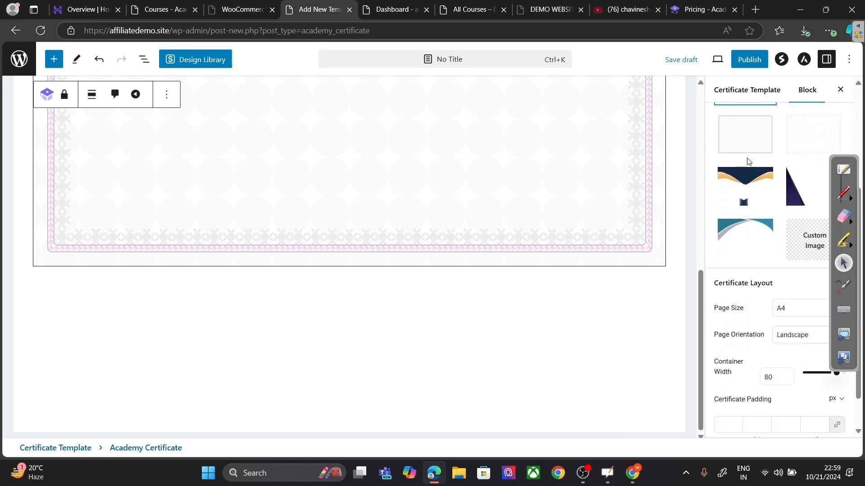
pyautogui.click(759, 183)
pyautogui.click(796, 185)
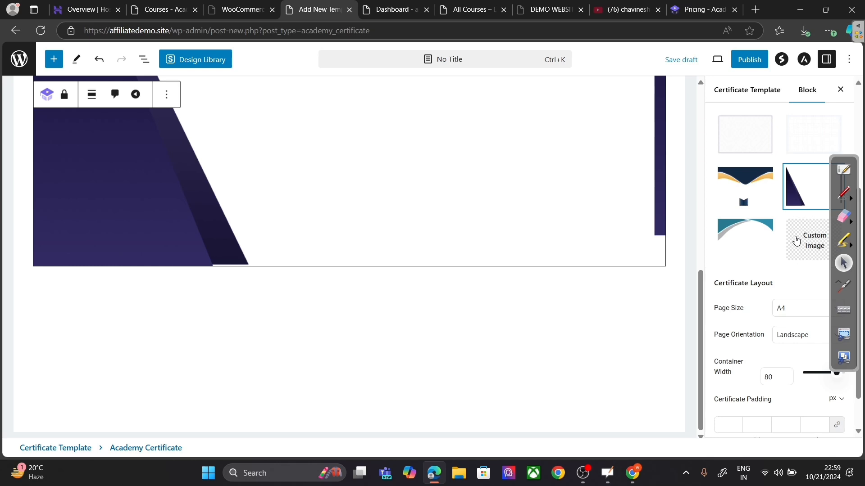
pyautogui.moveTo(700, 318); pyautogui.dragTo(741, 122)
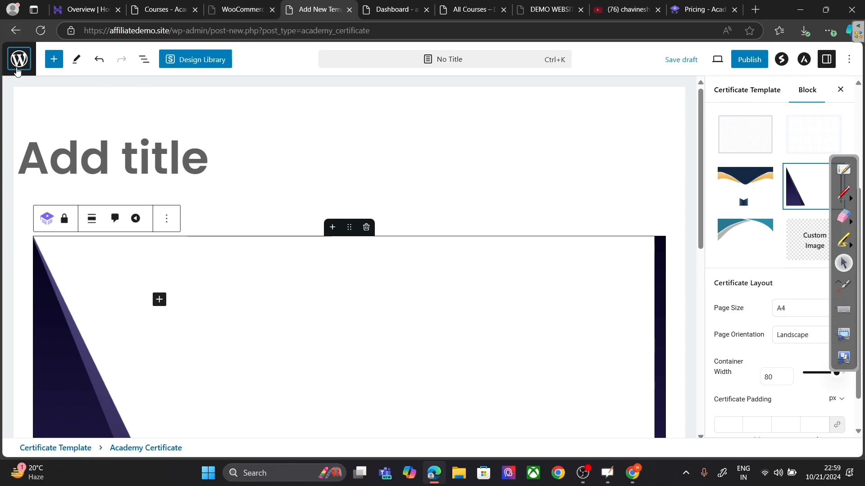
pyautogui.click(18, 66)
pyautogui.click(487, 92)
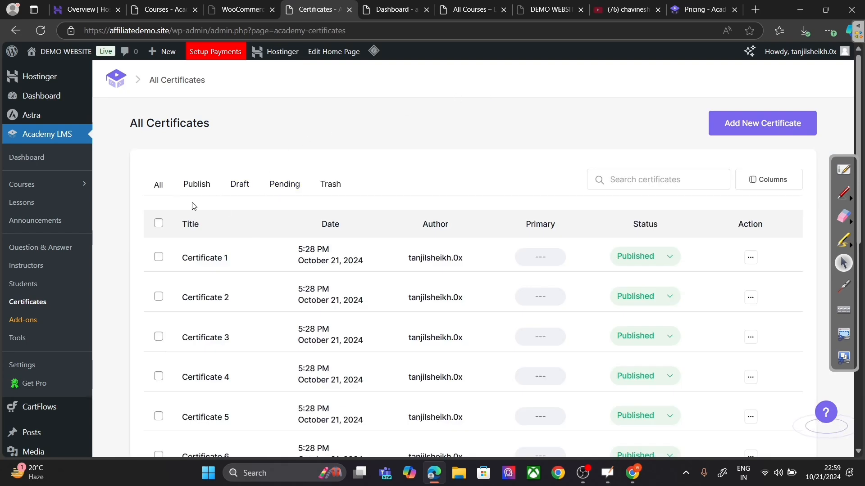
# Step: Turn on the Migration Tool add-on and reload the Add-ons page
pyautogui.click(43, 319)
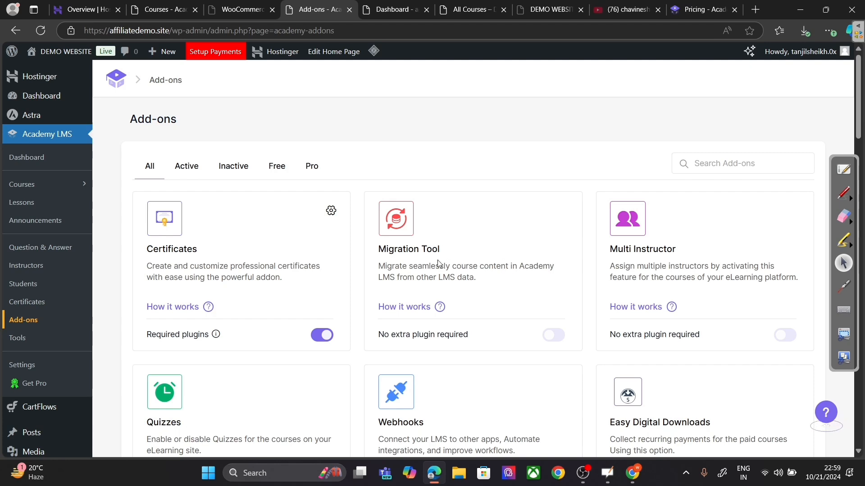
pyautogui.click(553, 336)
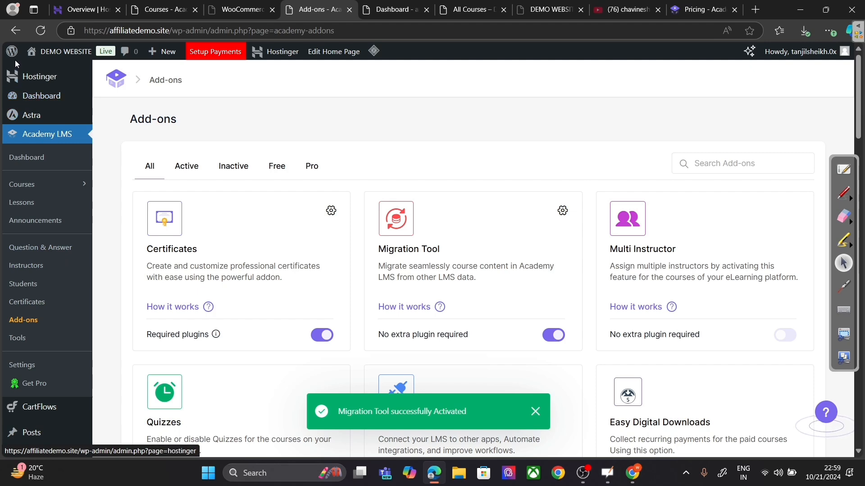
pyautogui.click(38, 31)
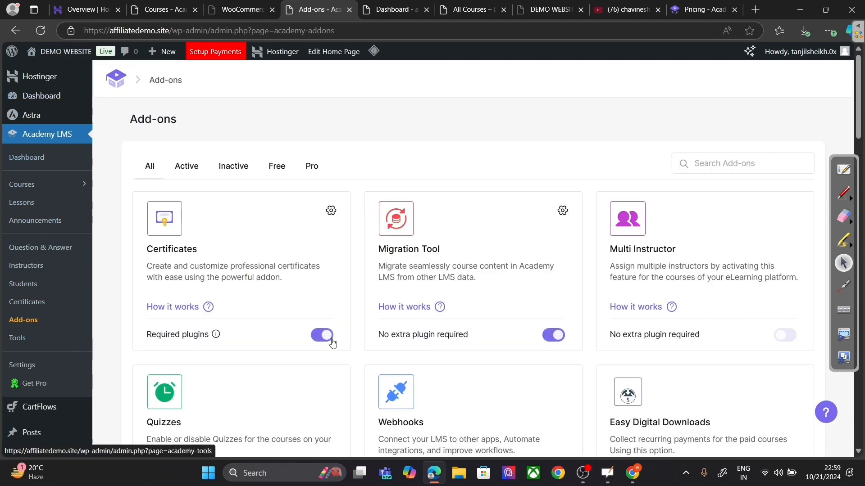
# Step: Read the Migration Tool 'How it works' guide on academylms.net
pyautogui.click(440, 308)
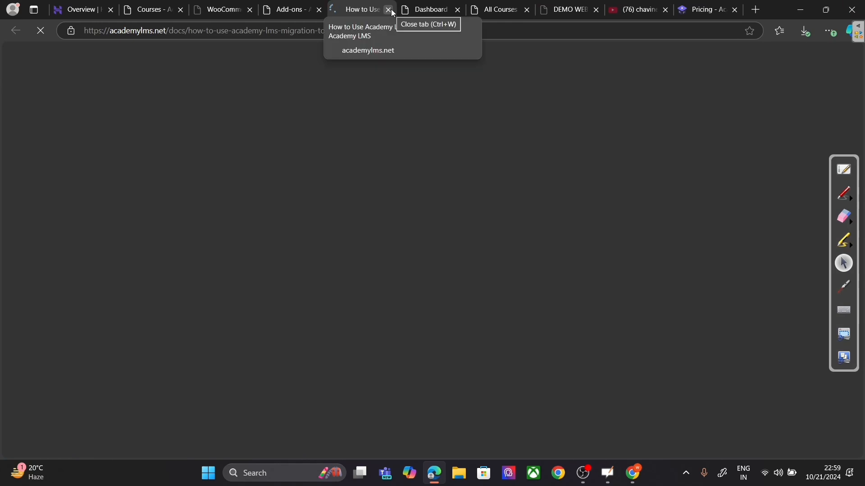
pyautogui.scroll(-1, 708, 236)
pyautogui.scroll(-8, 708, 237)
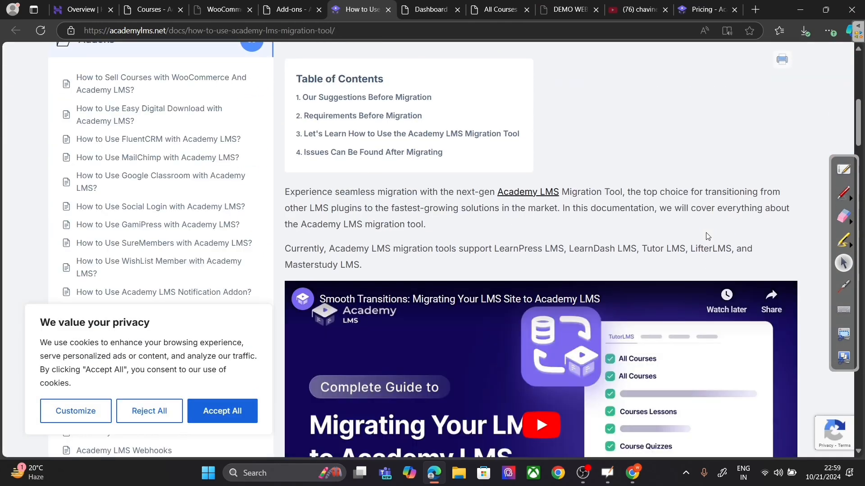
pyautogui.scroll(-15, 706, 235)
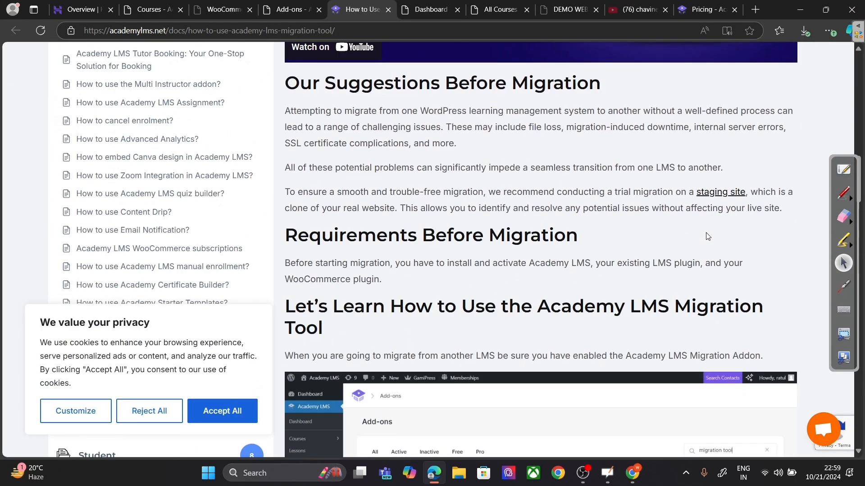
pyautogui.scroll(-6, 708, 236)
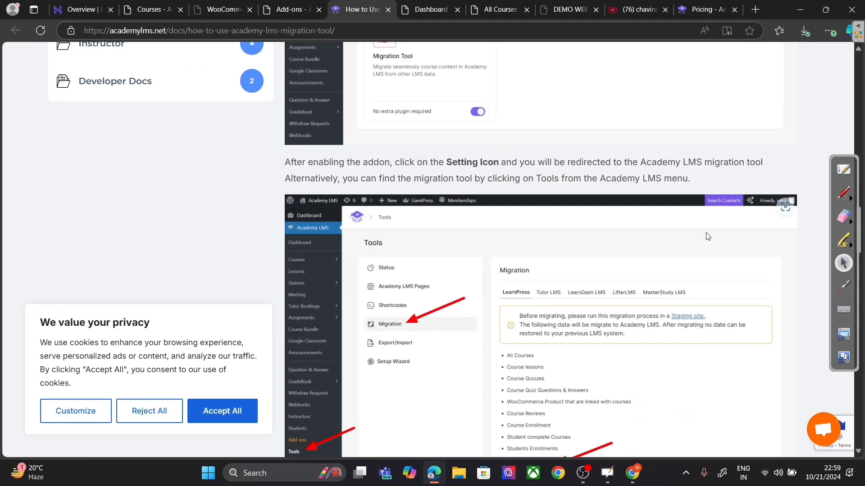
pyautogui.scroll(-3, 708, 236)
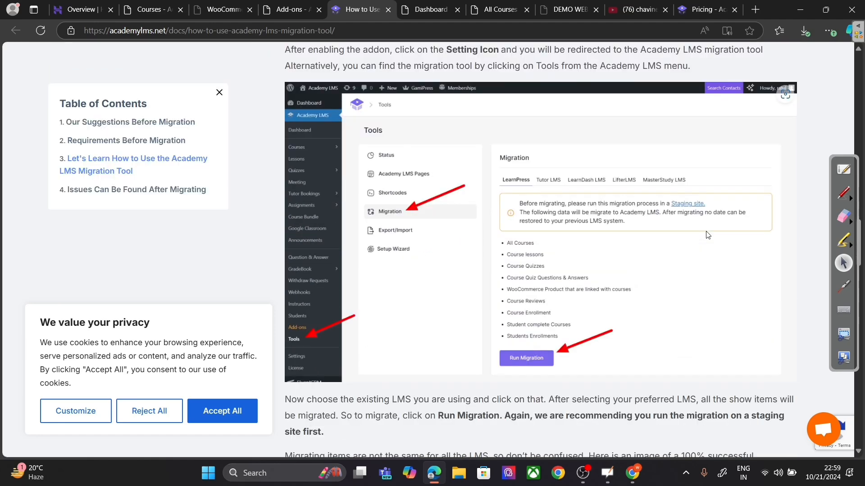
pyautogui.scroll(8, 706, 235)
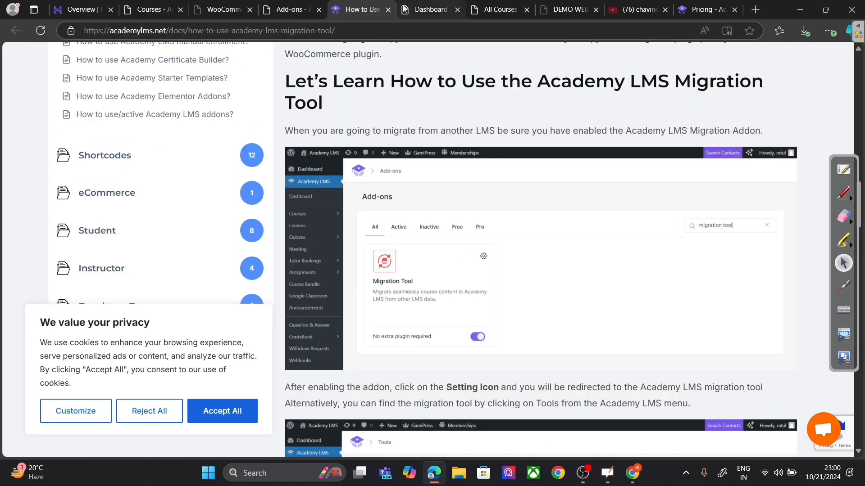
# Step: Open Tools > Migration and compare what Tutor LMS, LearnDash and MasterStudy migrations cover
pyautogui.click(388, 11)
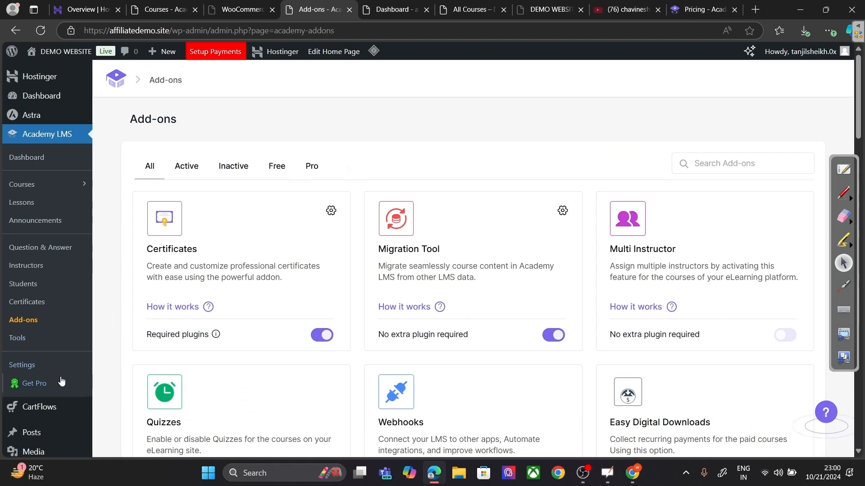
pyautogui.click(37, 340)
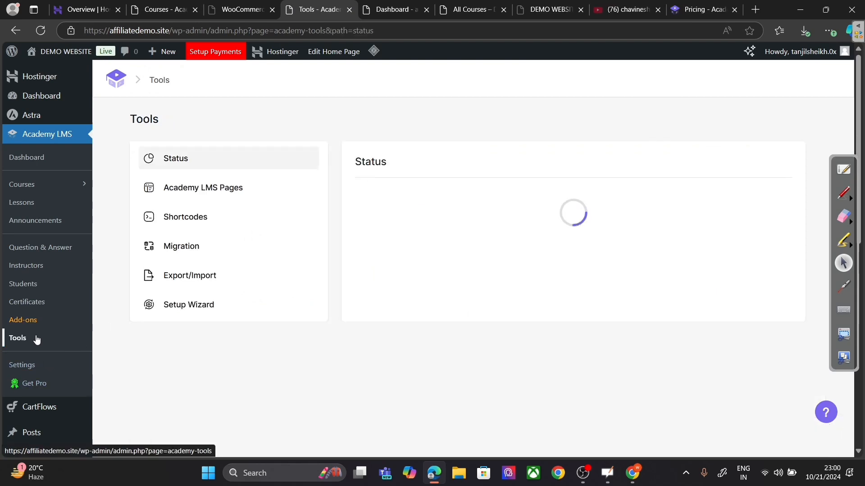
pyautogui.click(211, 255)
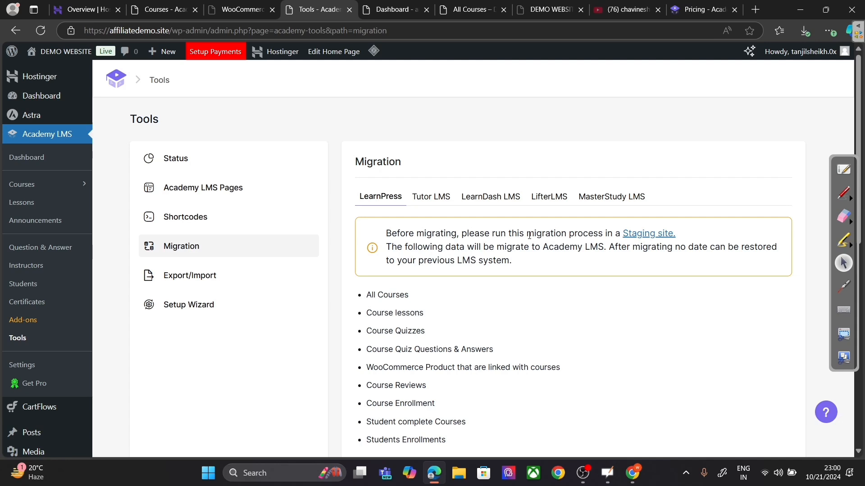
pyautogui.click(432, 204)
pyautogui.click(492, 196)
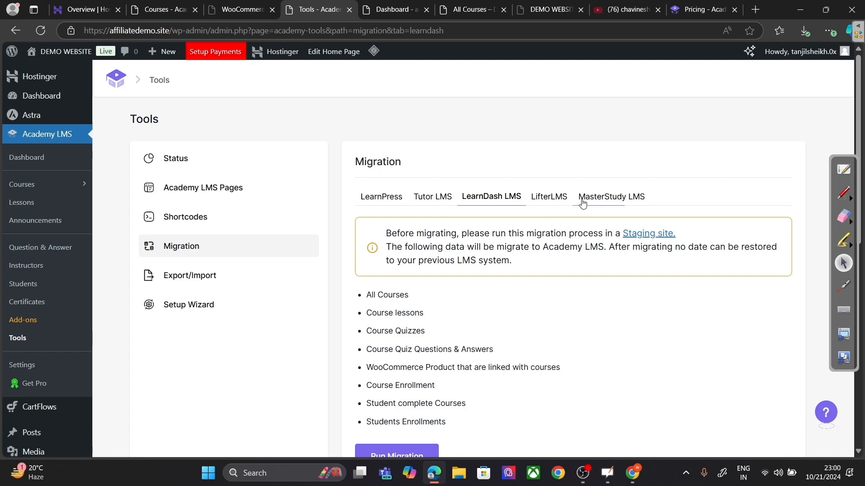
pyautogui.click(605, 203)
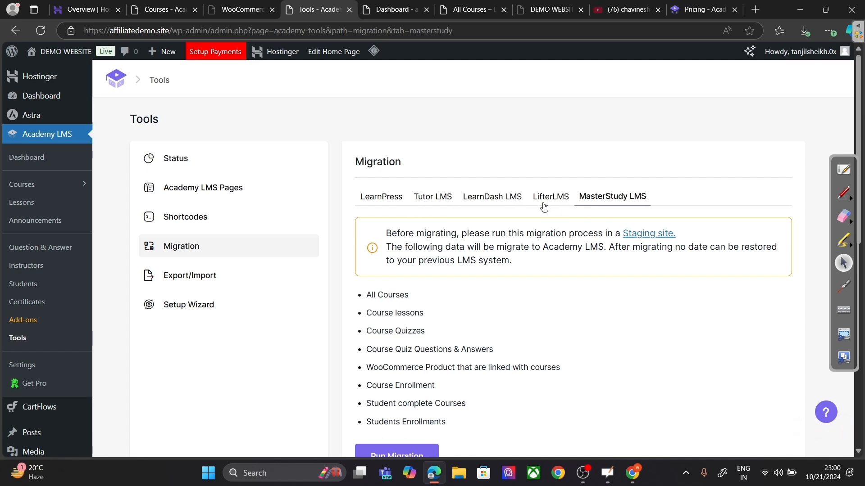
pyautogui.click(443, 196)
pyautogui.scroll(-6, 604, 266)
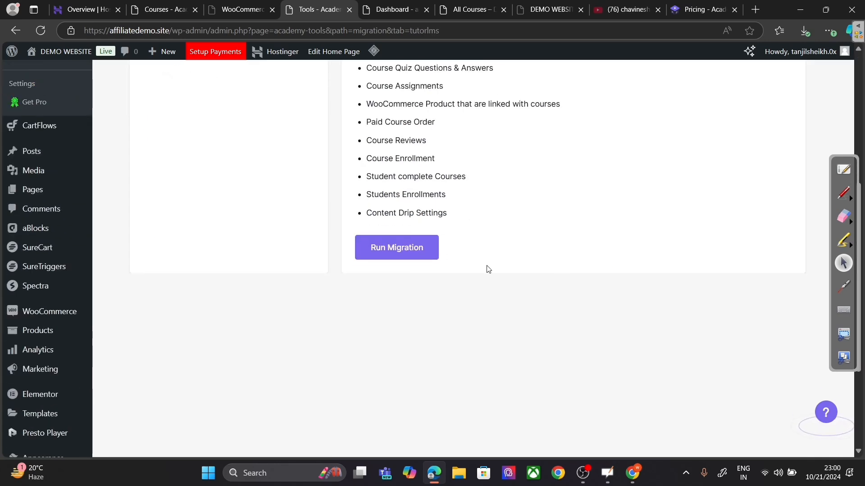
# Step: Run the Tutor LMS migration and confirm it with OK
pyautogui.click(421, 249)
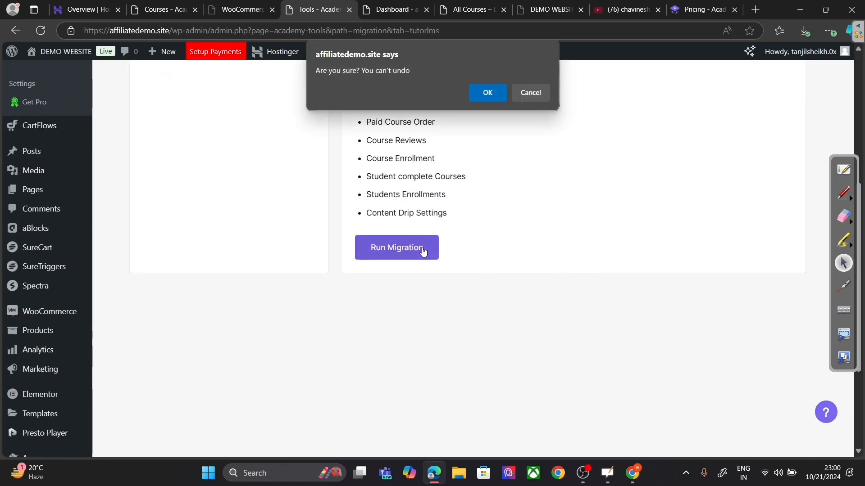
pyautogui.click(476, 86)
pyautogui.scroll(6, 574, 239)
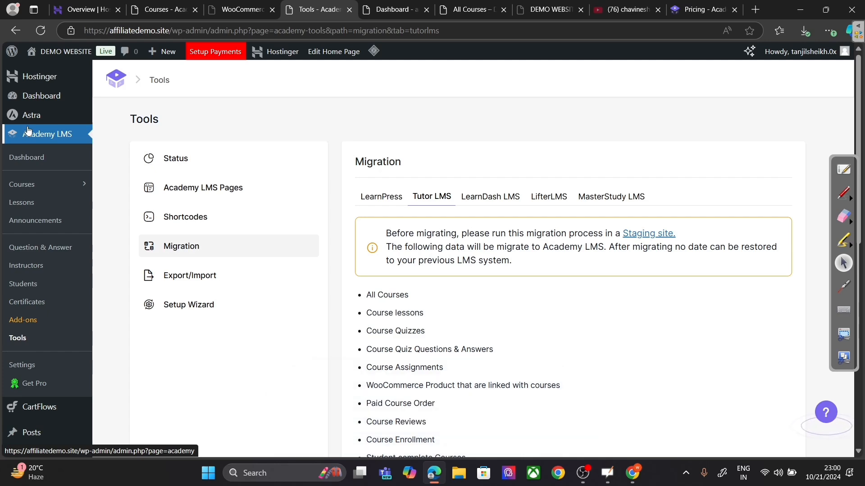
pyautogui.scroll(-3, 486, 359)
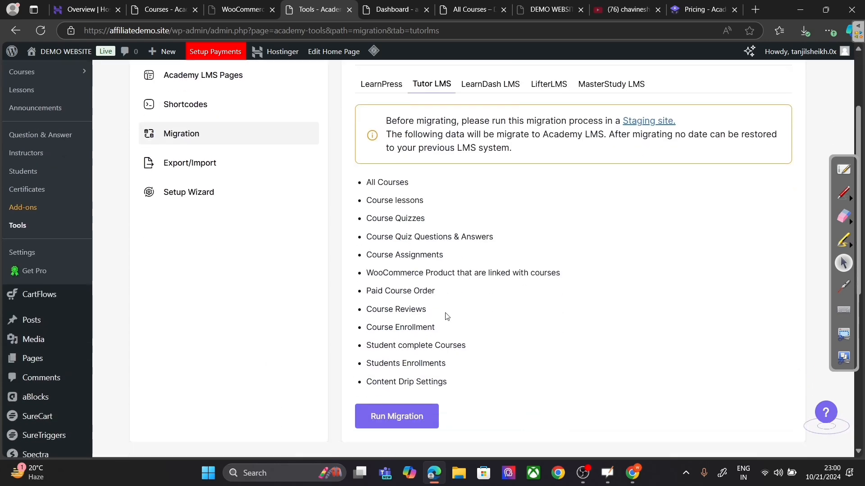
pyautogui.scroll(3, 436, 233)
pyautogui.scroll(-3, 389, 262)
pyautogui.scroll(3, 414, 360)
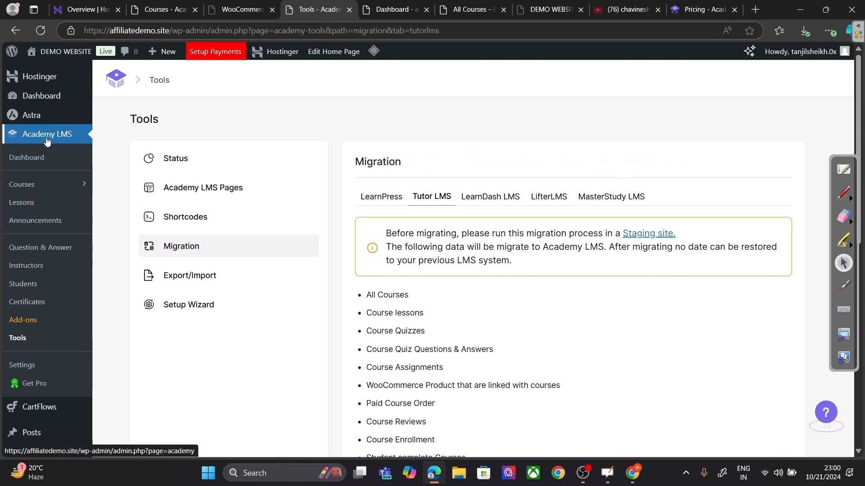
# Step: Turn on the Quizzes add-on on the Academy LMS Add-ons page
pyautogui.click(39, 325)
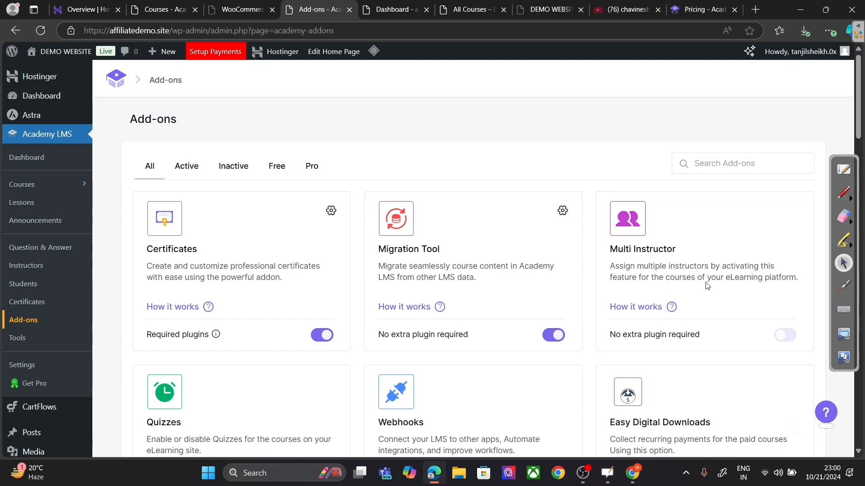
pyautogui.scroll(-3, 735, 315)
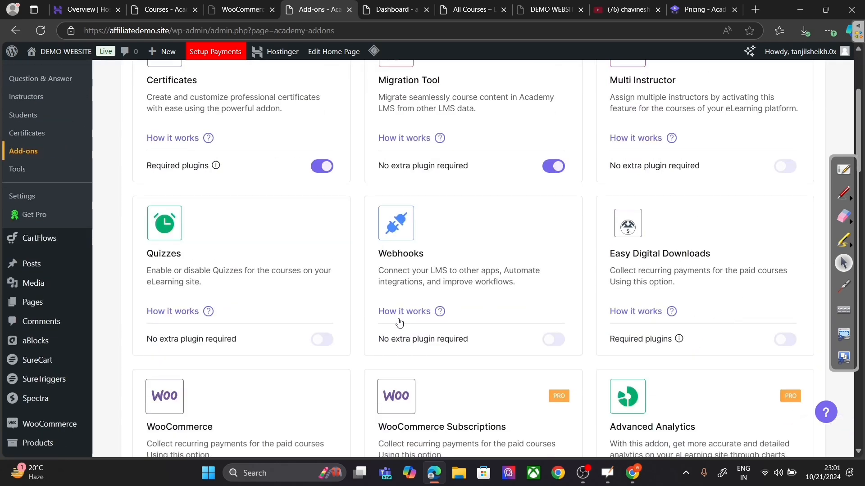
pyautogui.click(329, 341)
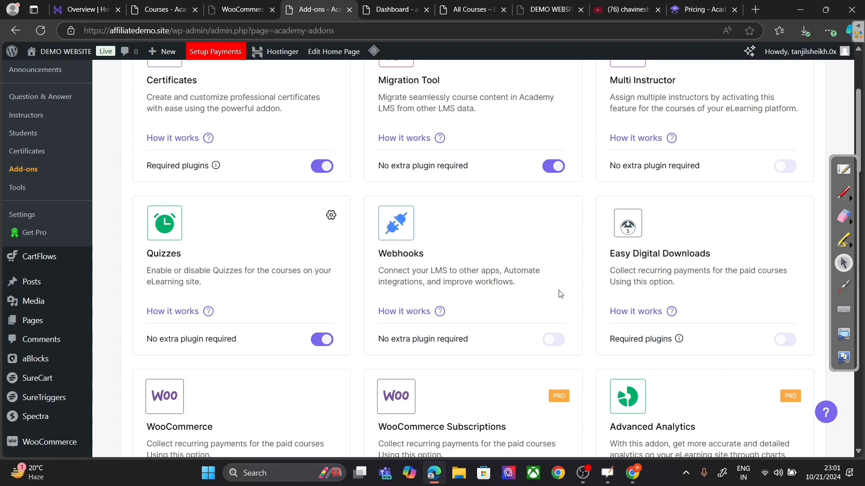
pyautogui.scroll(-5, 570, 317)
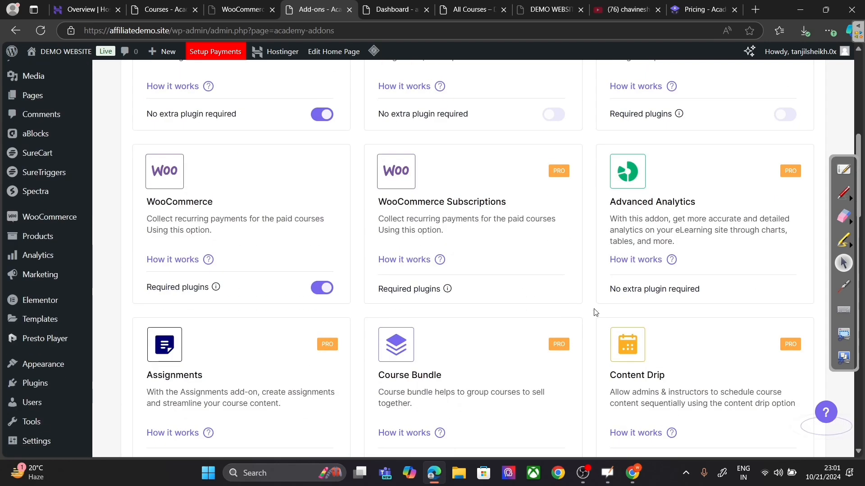
pyautogui.scroll(7, 595, 312)
# Step: Filter the add-ons list to show only the free add-ons
pyautogui.click(276, 115)
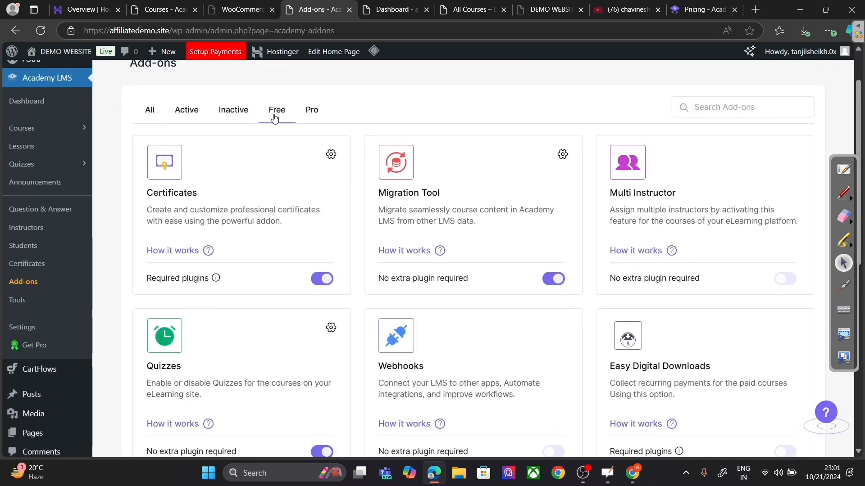
pyautogui.scroll(-4, 565, 269)
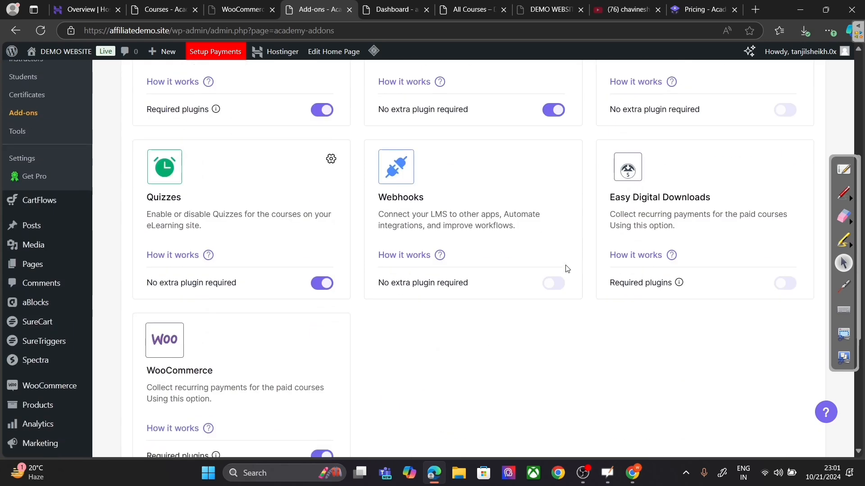
pyautogui.scroll(-2, 453, 301)
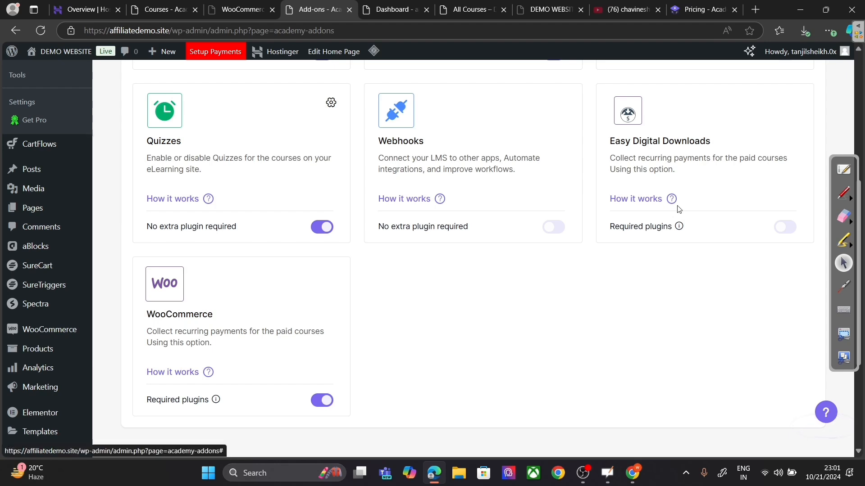
pyautogui.moveTo(680, 228)
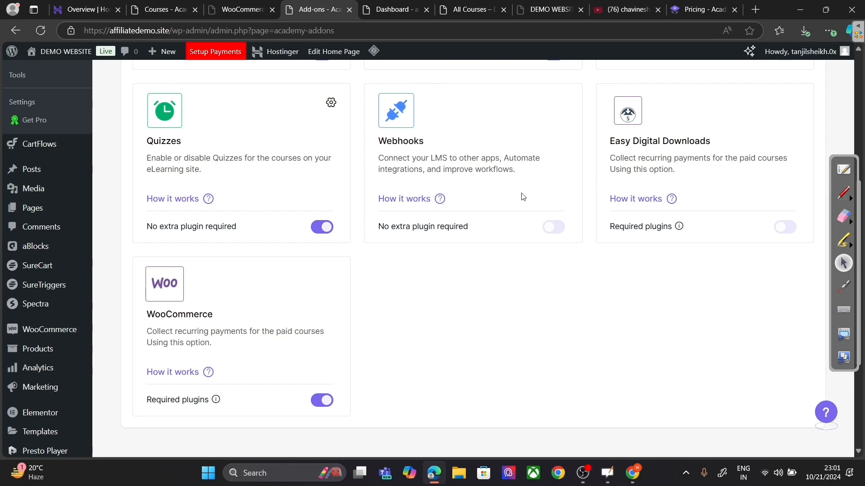
pyautogui.scroll(6, 480, 216)
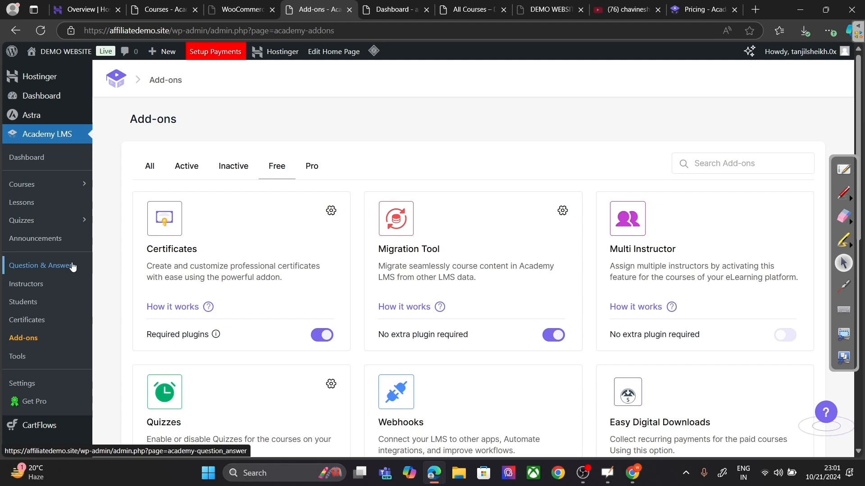
# Step: Create a new quiz from the Quizzes list and title it 'Digital Marketing Quiz'
pyautogui.click(23, 221)
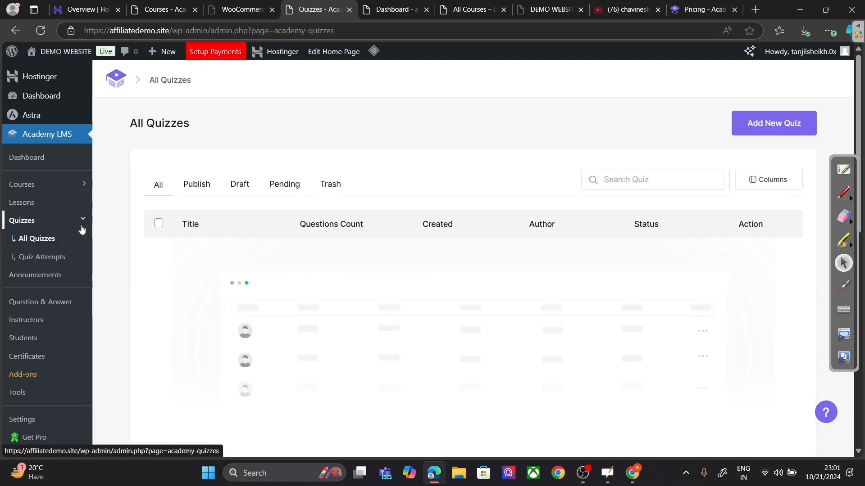
pyautogui.click(791, 118)
pyautogui.click(267, 186)
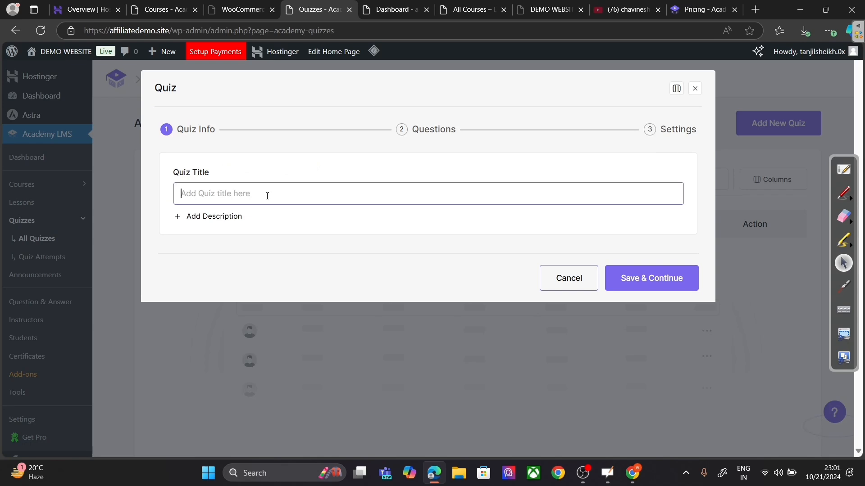
pyautogui.write('Wha')
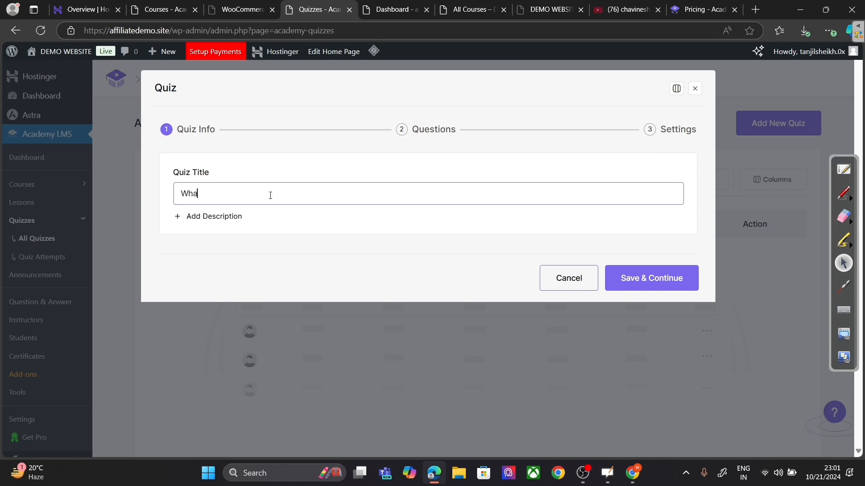
pyautogui.write('t Is ')
pyautogui.write('Digital')
pyautogui.write(' Ma')
pyautogui.press('BackSpace')
pyautogui.press('BackSpace')
pyautogui.press('BackSpace')
pyautogui.press('BackSpace')
pyautogui.press('BackSpace')
pyautogui.press('BackSpace')
pyautogui.press('BackSpace')
pyautogui.press('BackSpace')
pyautogui.press('BackSpace')
pyautogui.press('BackSpace')
pyautogui.press('BackSpace')
pyautogui.press('BackSpace')
pyautogui.press('BackSpace')
pyautogui.press('BackSpace')
pyautogui.press('BackSpace')
pyautogui.press('BackSpace')
pyautogui.press('BackSpace')
pyautogui.write('Digital Marketing Qiz')
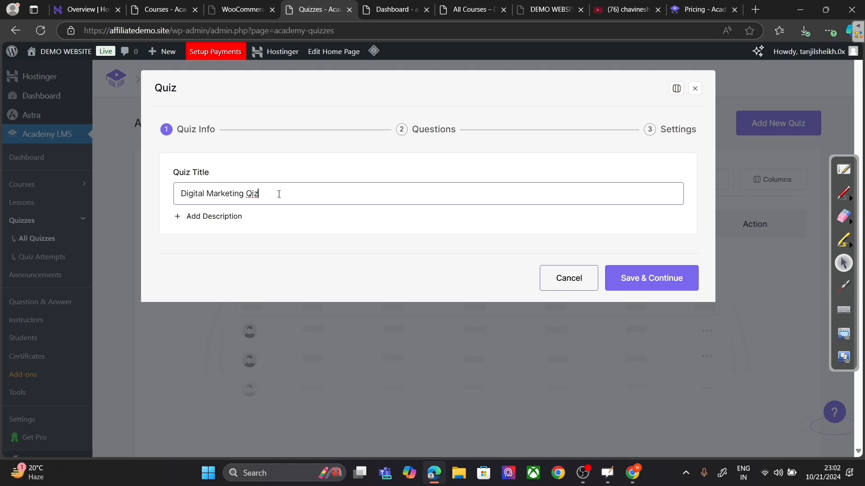
pyautogui.press('BackSpace')
pyautogui.press('BackSpace')
pyautogui.write('uiz')
# Step: Save the quiz info and start a new question titled 'What is Digital Marketing?'
pyautogui.click(629, 276)
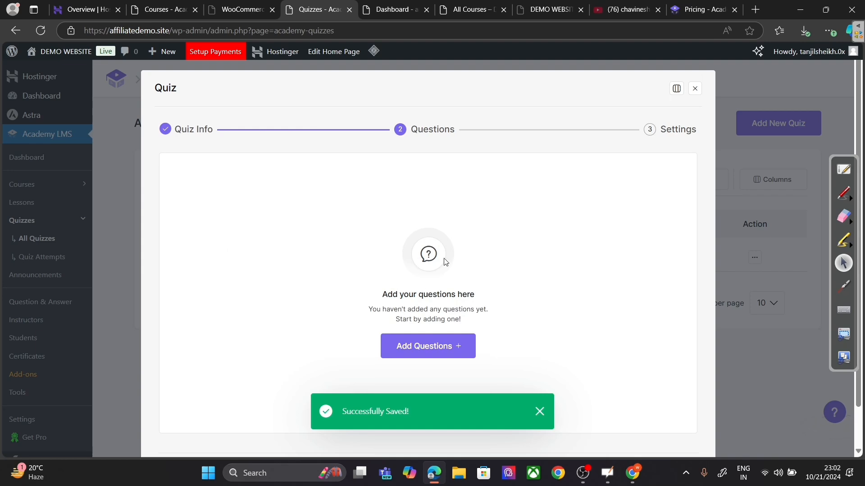
pyautogui.scroll(-1, 537, 233)
pyautogui.click(444, 301)
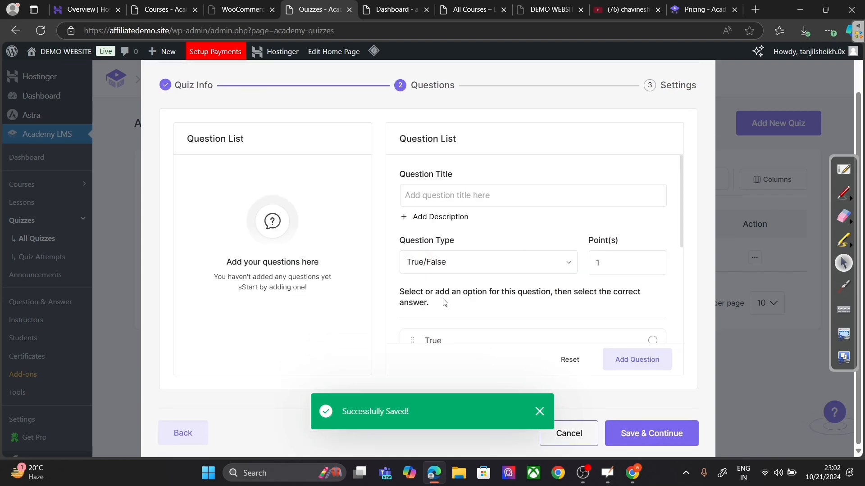
pyautogui.click(501, 195)
pyautogui.write('What is')
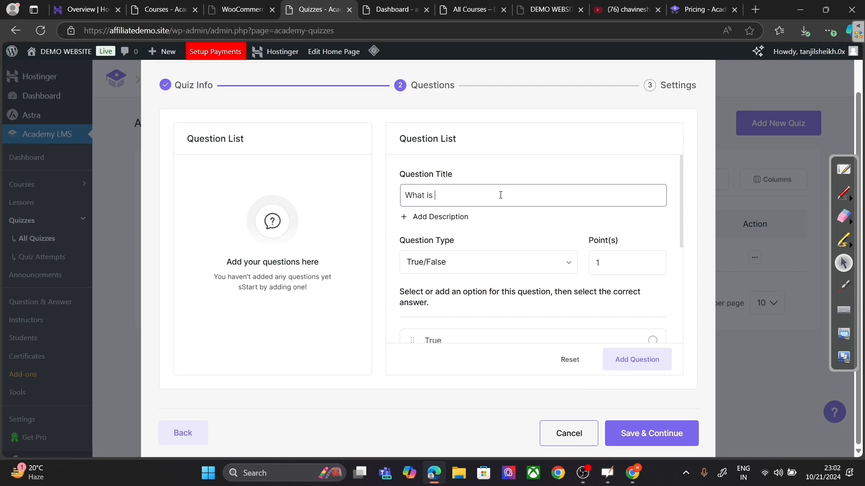
pyautogui.write(' Digital Marketing?')
# Step: Keep the question's type as True/False
pyautogui.click(497, 261)
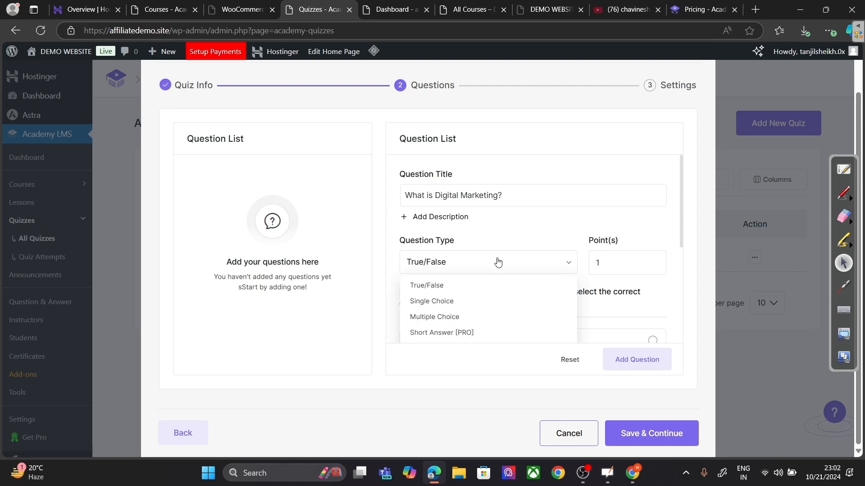
pyautogui.click(480, 285)
pyautogui.scroll(-3, 589, 289)
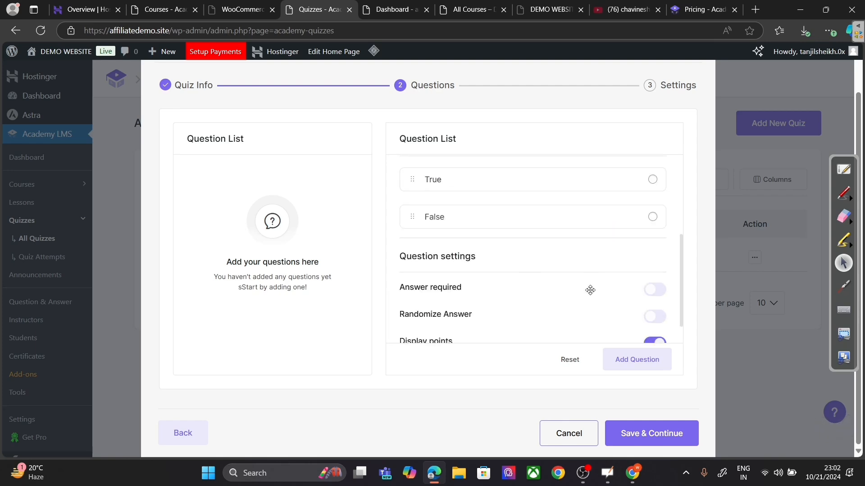
pyautogui.scroll(2, 583, 295)
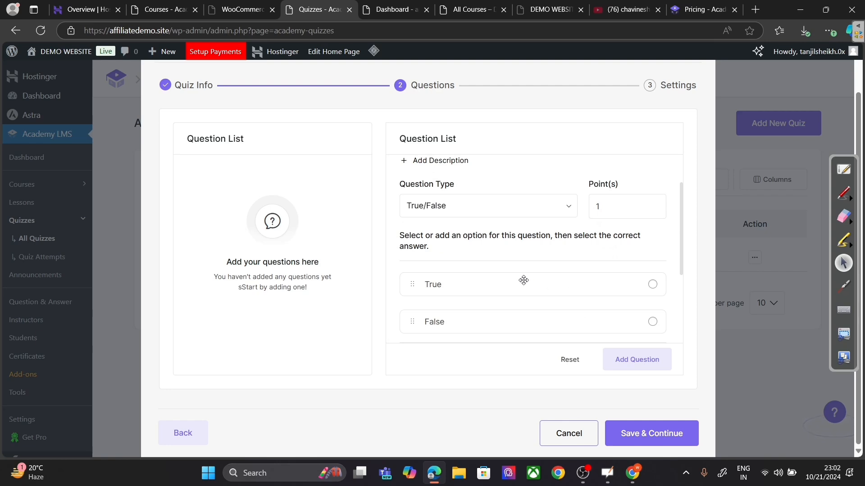
pyautogui.scroll(1, 495, 255)
pyautogui.scroll(1, 495, 255)
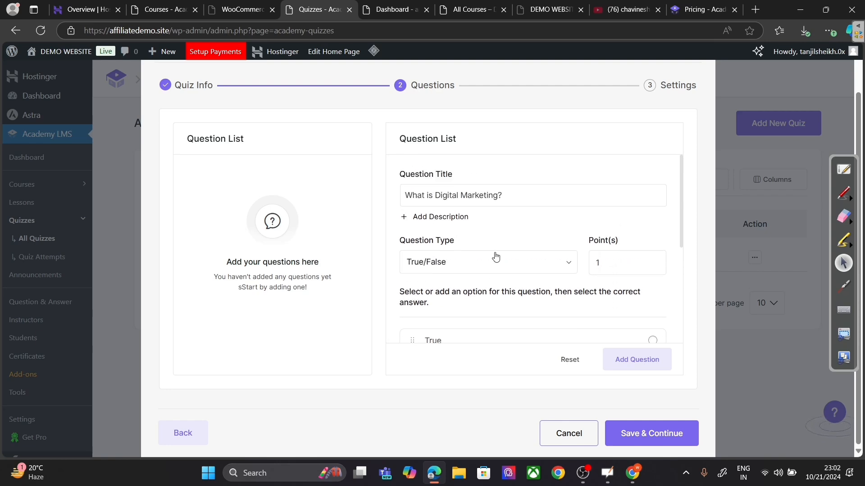
pyautogui.scroll(-2, 496, 256)
pyautogui.scroll(2, 500, 229)
pyautogui.click(511, 203)
# Step: Try the Single Choice and Short Answer question types, then attempt Save & Continue
pyautogui.click(490, 266)
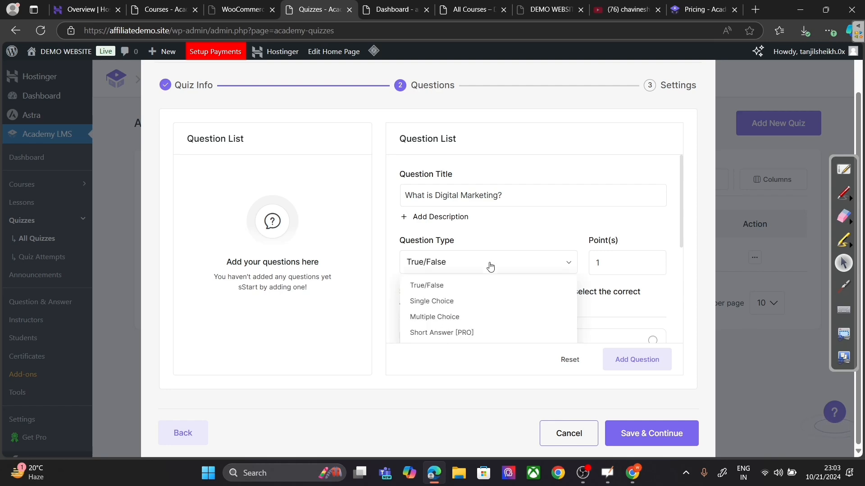
pyautogui.click(482, 301)
pyautogui.scroll(-3, 491, 293)
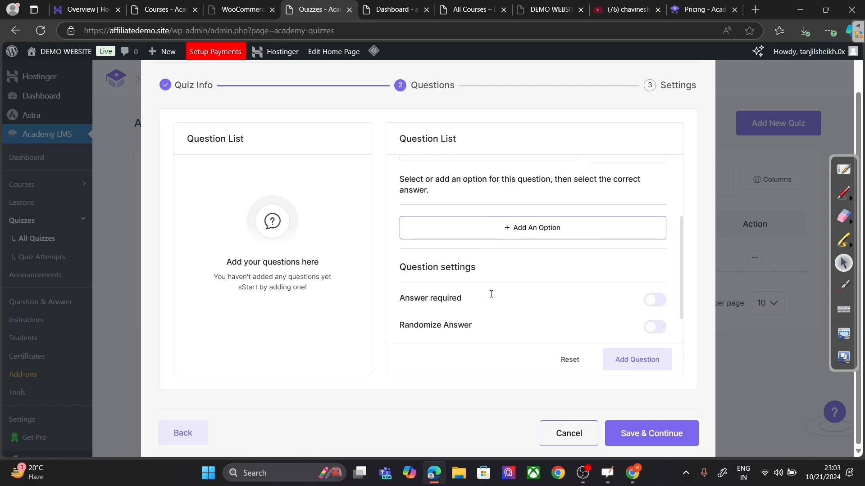
pyautogui.click(504, 234)
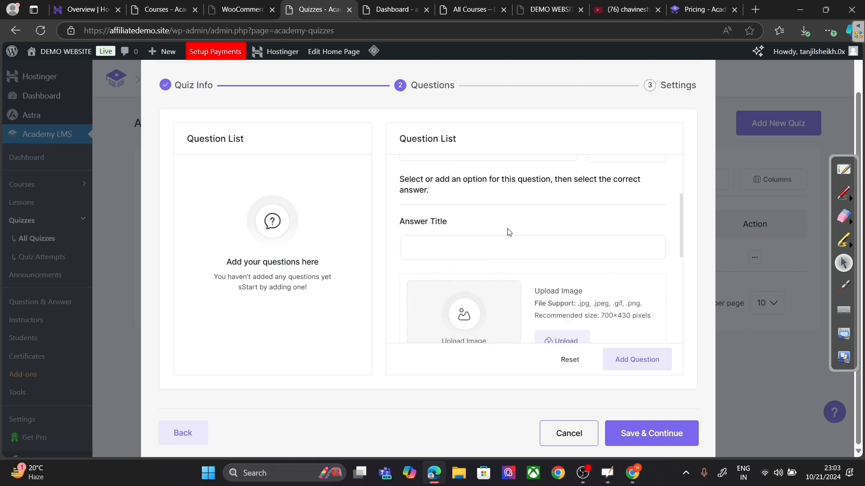
pyautogui.scroll(3, 511, 265)
pyautogui.click(508, 263)
pyautogui.scroll(-2, 491, 311)
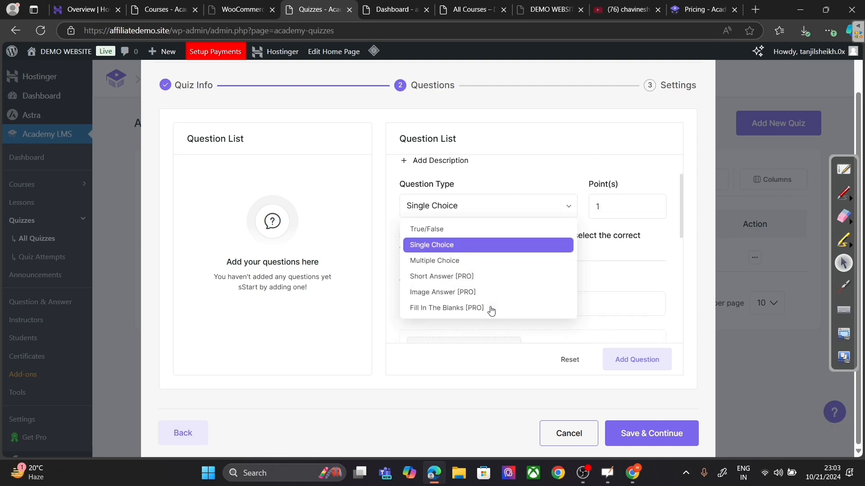
pyautogui.click(473, 287)
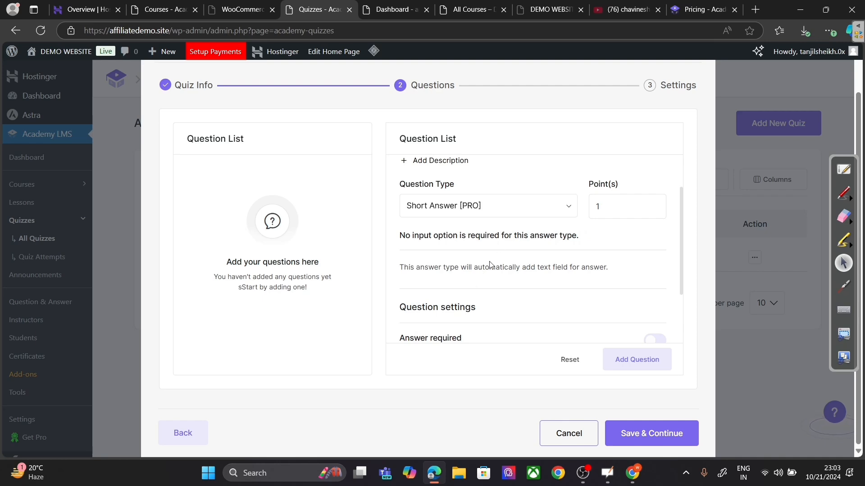
pyautogui.click(637, 434)
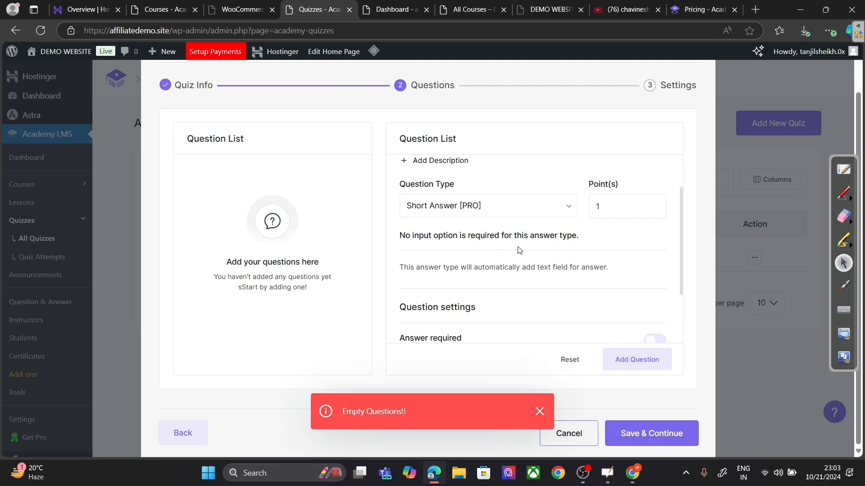
pyautogui.scroll(2, 471, 259)
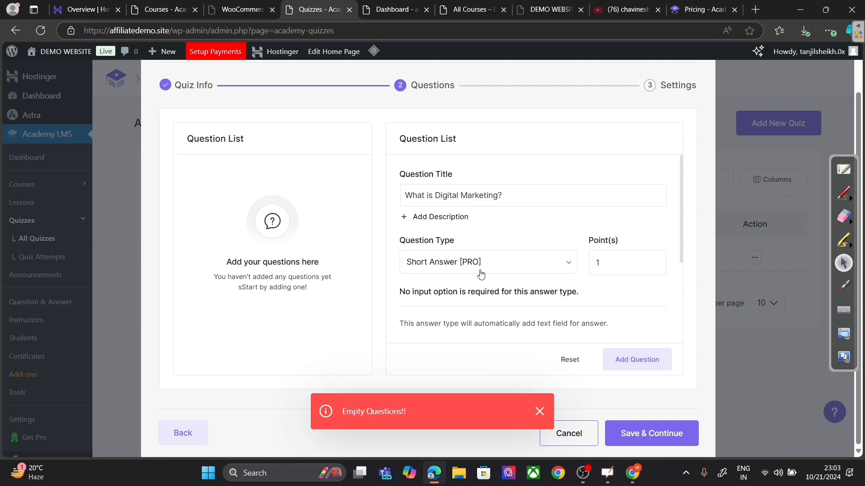
# Step: Make the question Single Choice and add a first answer option 'SABC'
pyautogui.click(480, 270)
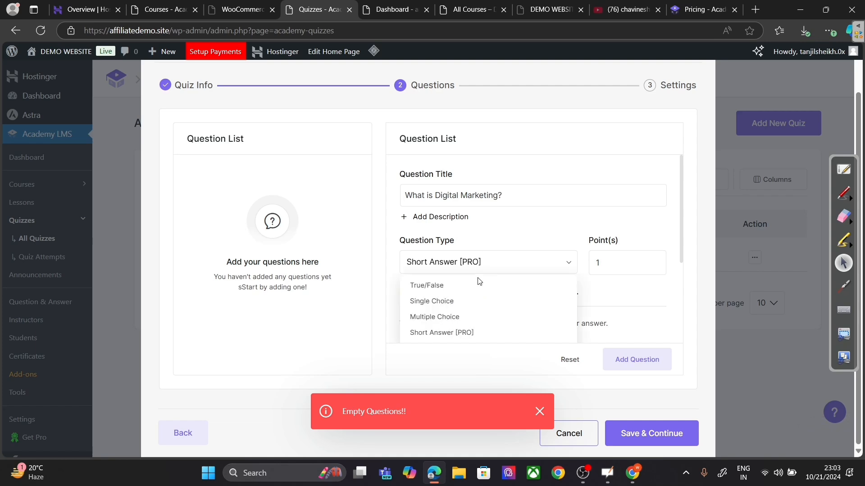
pyautogui.click(457, 309)
pyautogui.scroll(-3, 480, 311)
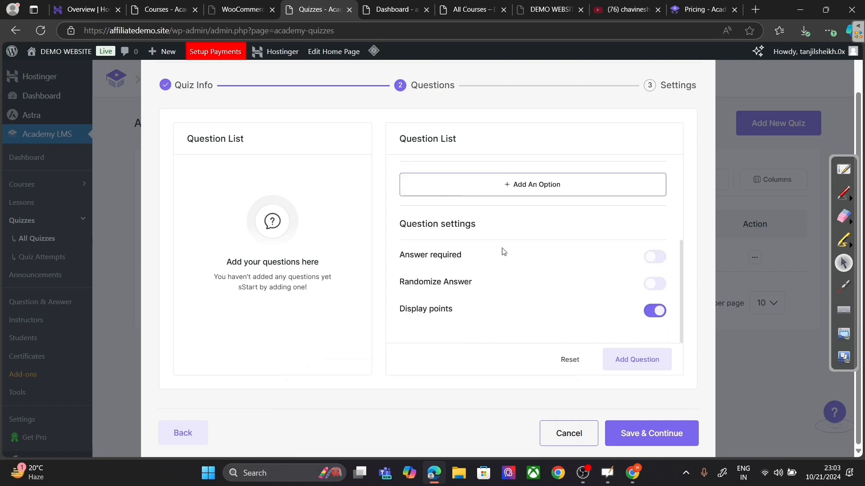
pyautogui.click(527, 192)
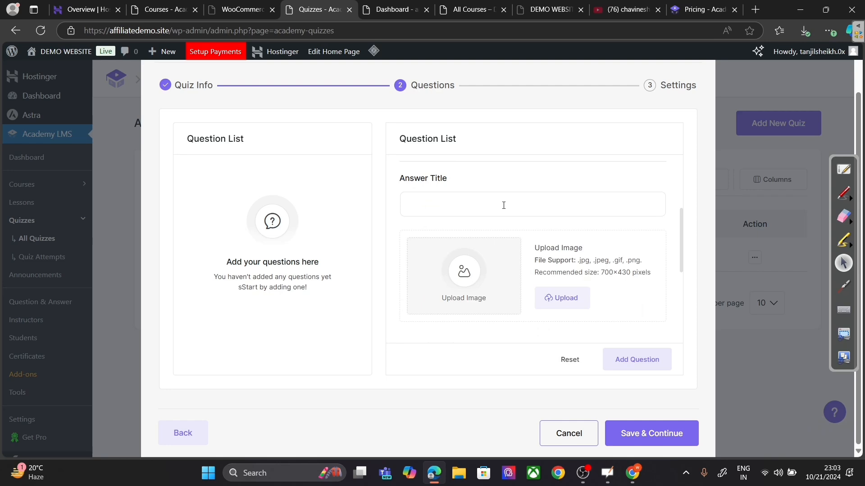
pyautogui.write('SABCF')
pyautogui.scroll(-5, 509, 212)
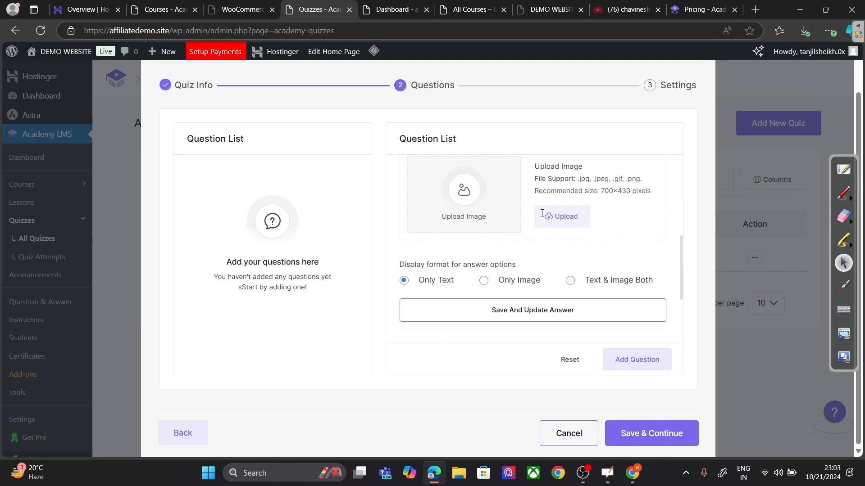
pyautogui.click(526, 226)
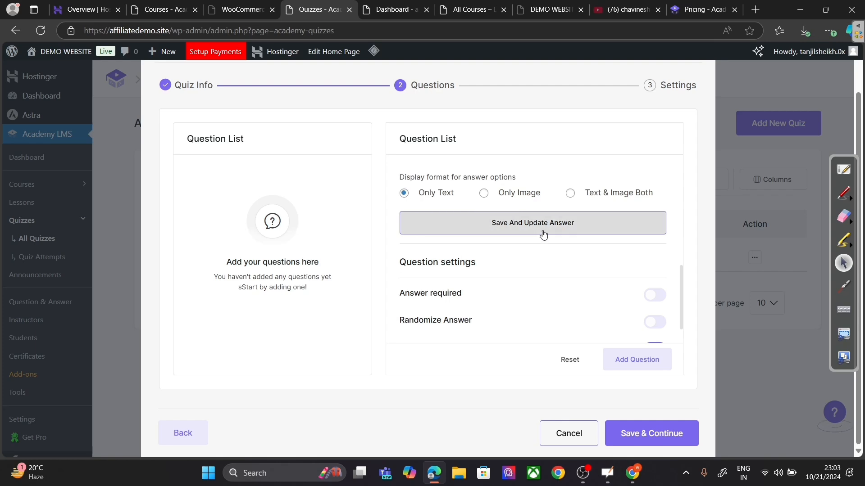
# Step: Add a second answer option 'GSHKSVK' and mark 'SABC' as the correct answer
pyautogui.scroll(3, 549, 234)
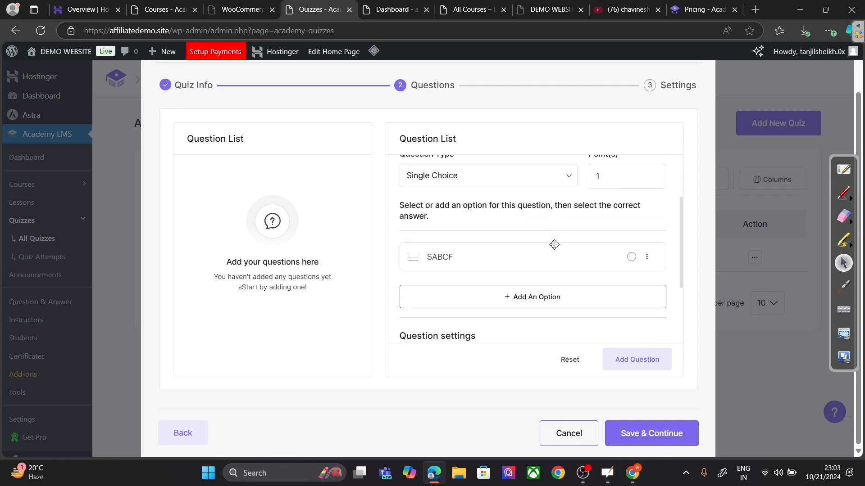
pyautogui.click(543, 297)
pyautogui.scroll(-3, 547, 284)
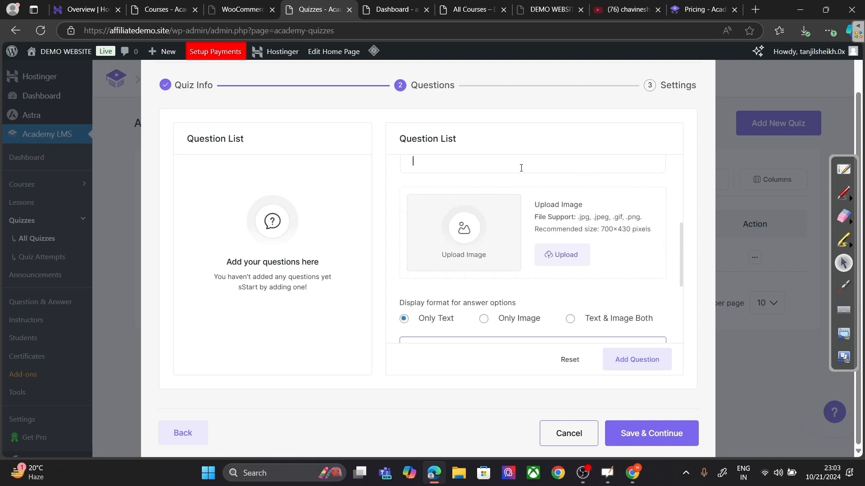
pyautogui.write('GSHKSVK')
pyautogui.scroll(-3, 541, 180)
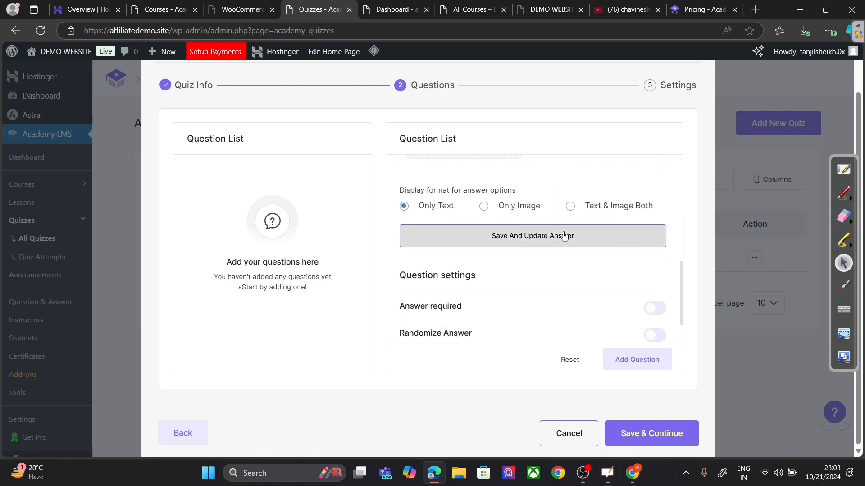
pyautogui.click(565, 235)
pyautogui.scroll(2, 645, 237)
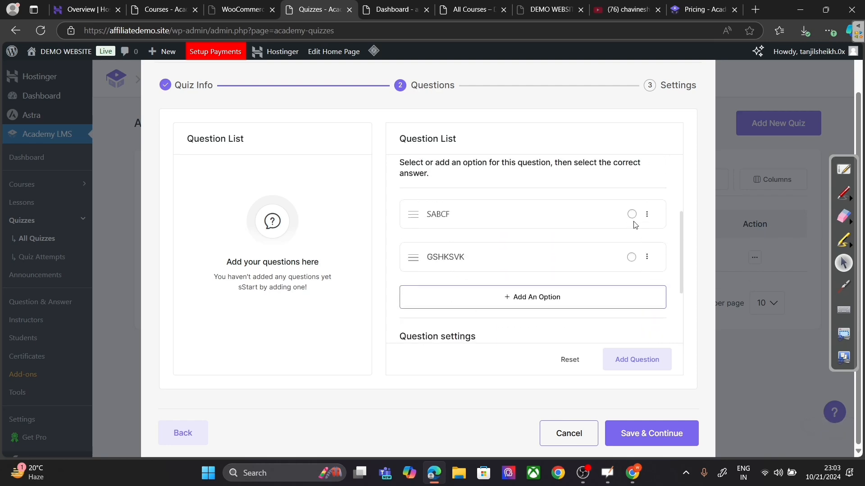
pyautogui.click(632, 219)
# Step: Make an answer required, add the question to the quiz, and continue to settings
pyautogui.scroll(-2, 557, 243)
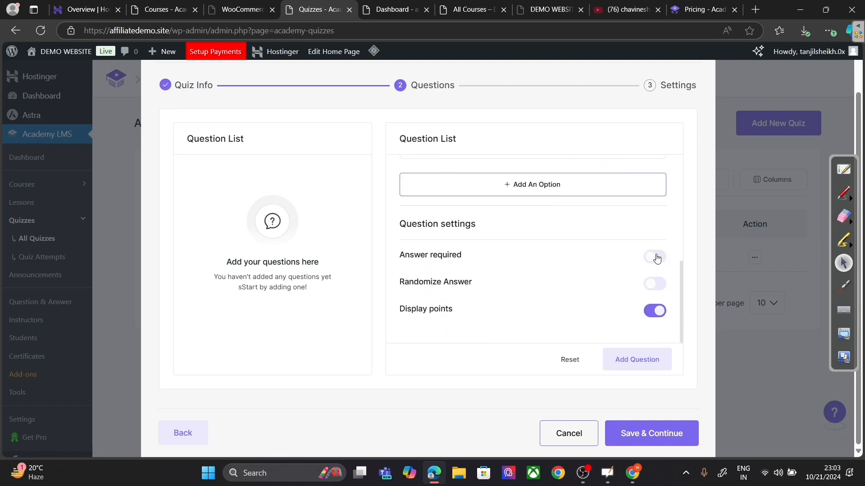
pyautogui.click(656, 257)
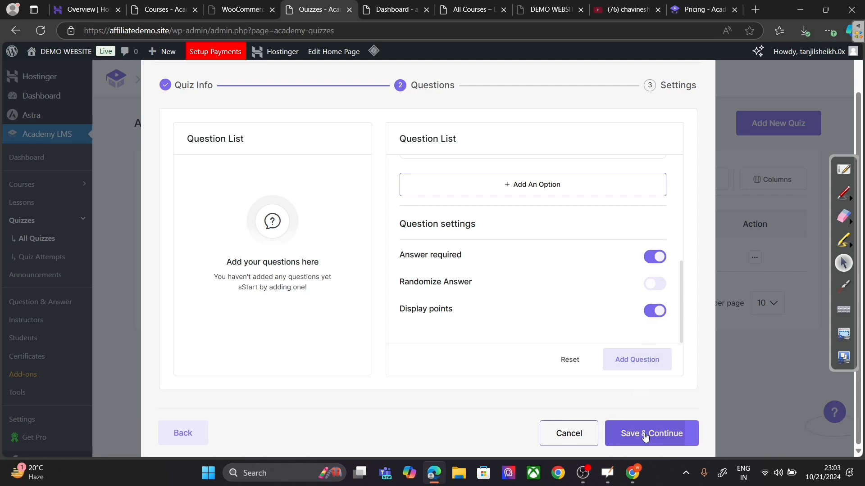
pyautogui.click(649, 368)
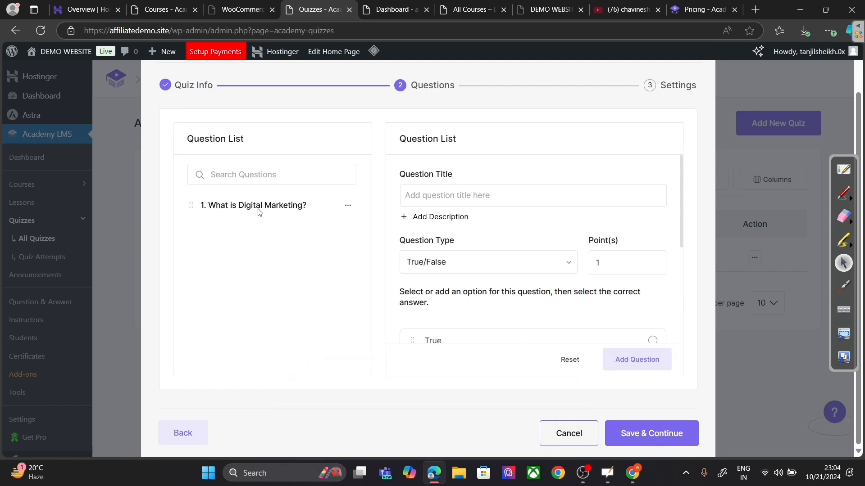
pyautogui.click(463, 196)
pyautogui.click(665, 433)
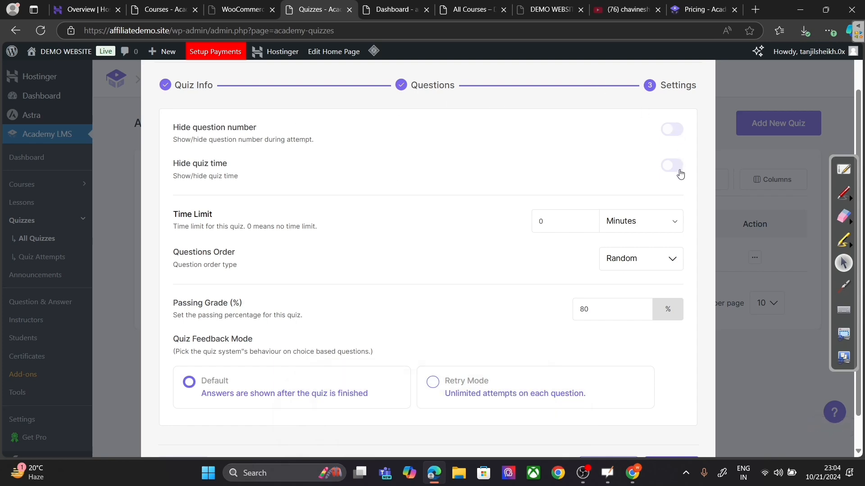
# Step: Set a 1-minute time limit, keep Random question order, and finish the quiz
pyautogui.click(587, 220)
pyautogui.click(651, 267)
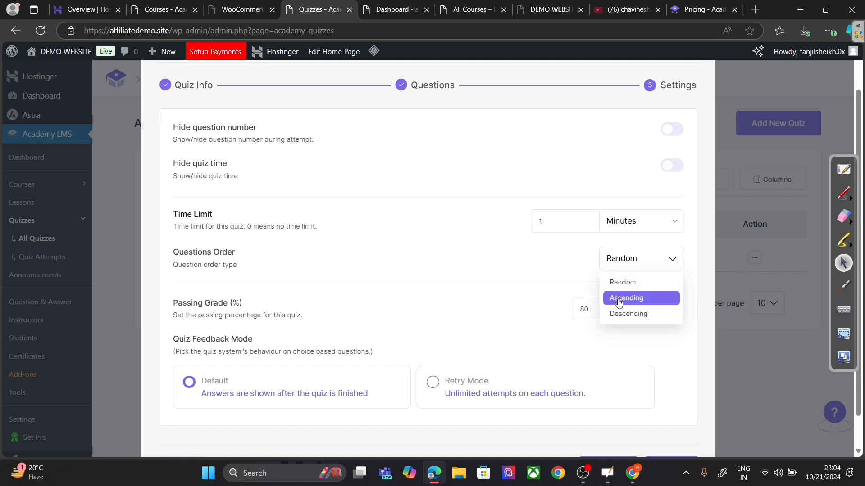
pyautogui.click(546, 286)
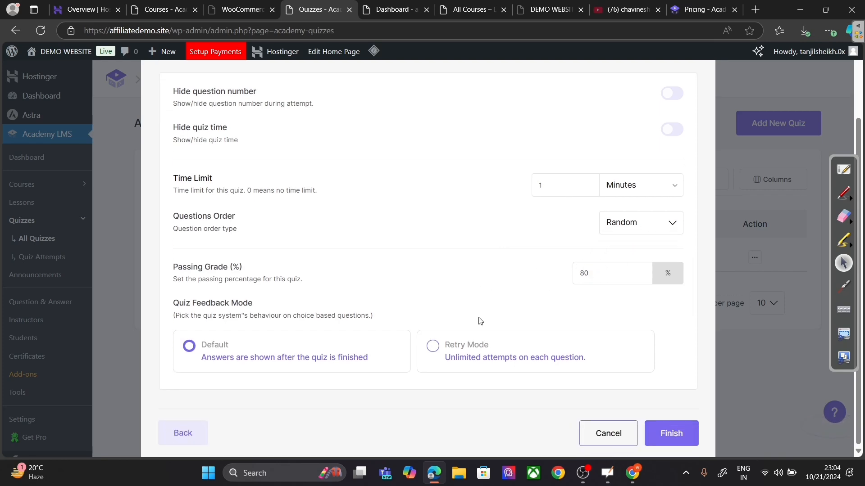
pyautogui.scroll(-1, 480, 321)
pyautogui.click(670, 432)
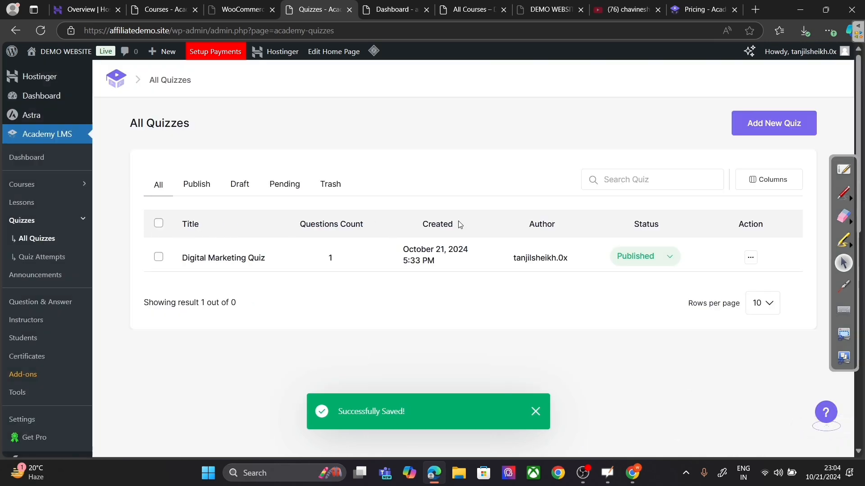
# Step: Open the Digital Marketing course in the course editor
pyautogui.click(751, 258)
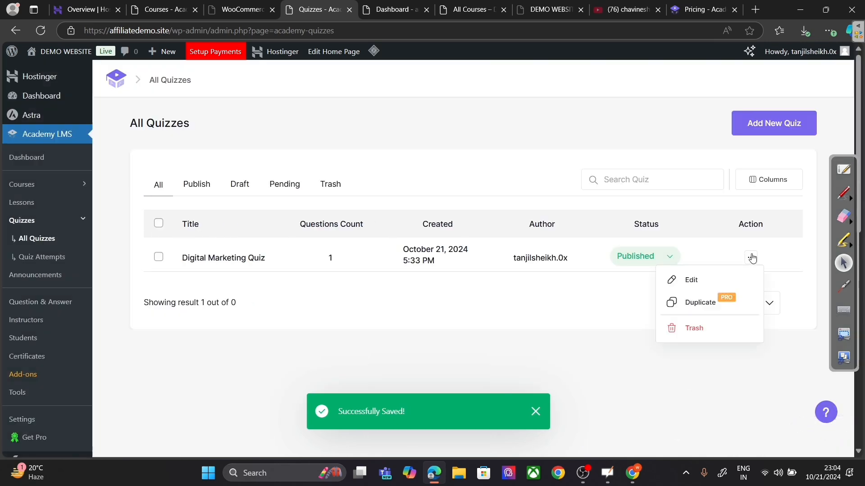
pyautogui.click(50, 185)
pyautogui.click(233, 251)
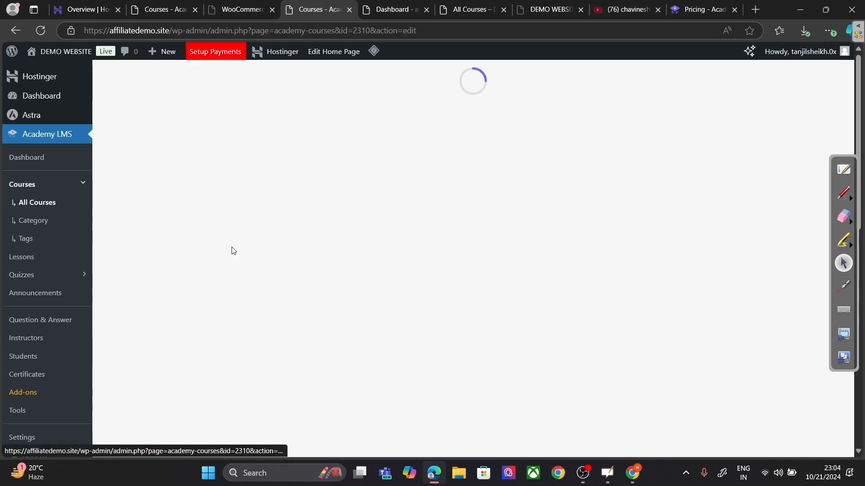
pyautogui.scroll(-15, 293, 264)
pyautogui.scroll(-7, 300, 269)
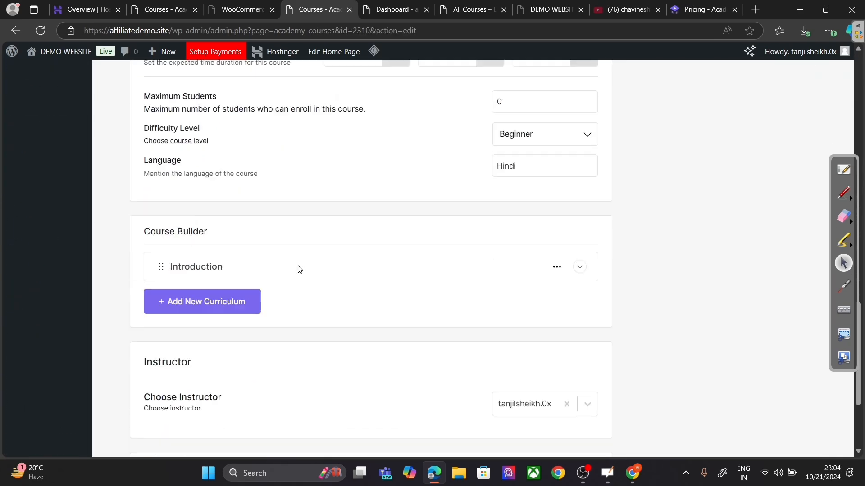
pyautogui.scroll(8, 314, 263)
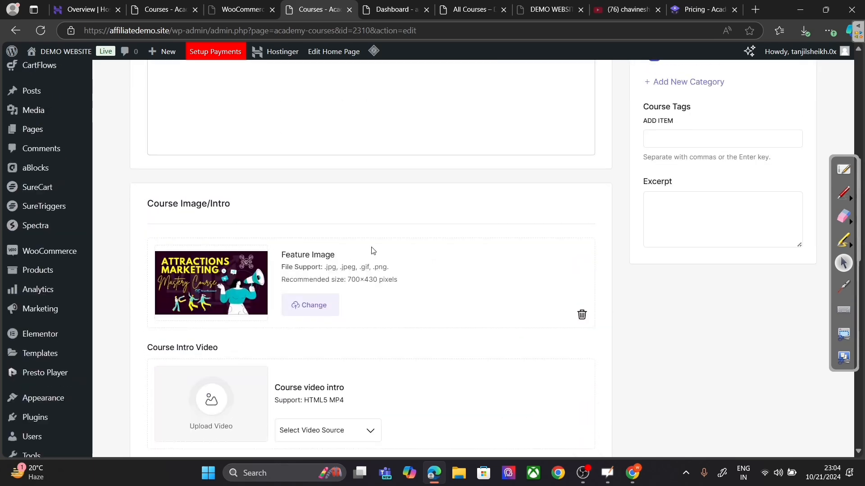
pyautogui.scroll(-15, 373, 251)
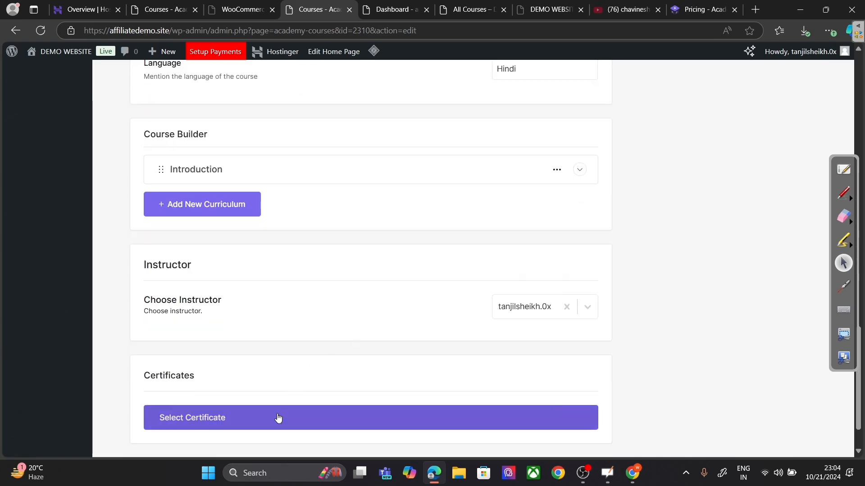
# Step: Open the About Digital Marketing lesson from the Introduction section and close it unchanged
pyautogui.click(292, 175)
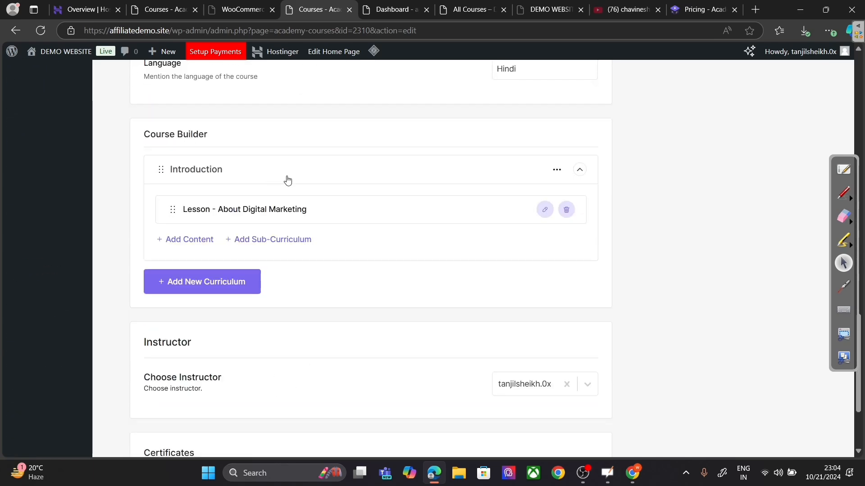
pyautogui.click(544, 210)
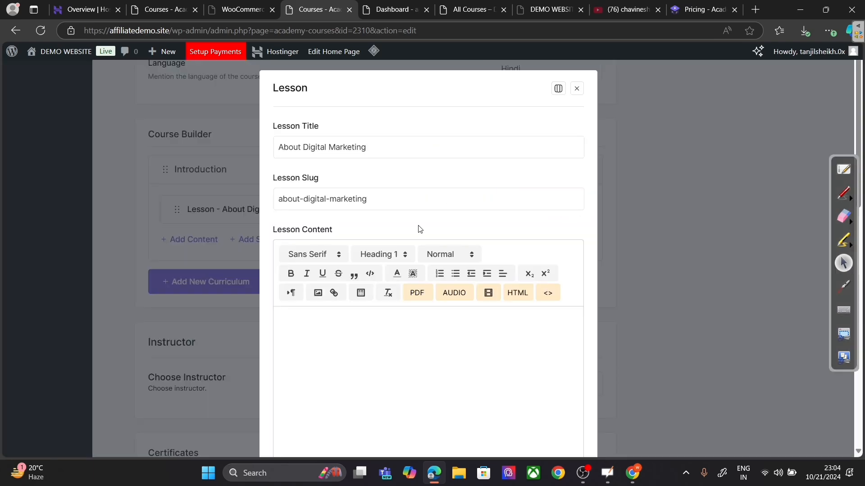
pyautogui.scroll(-10, 420, 229)
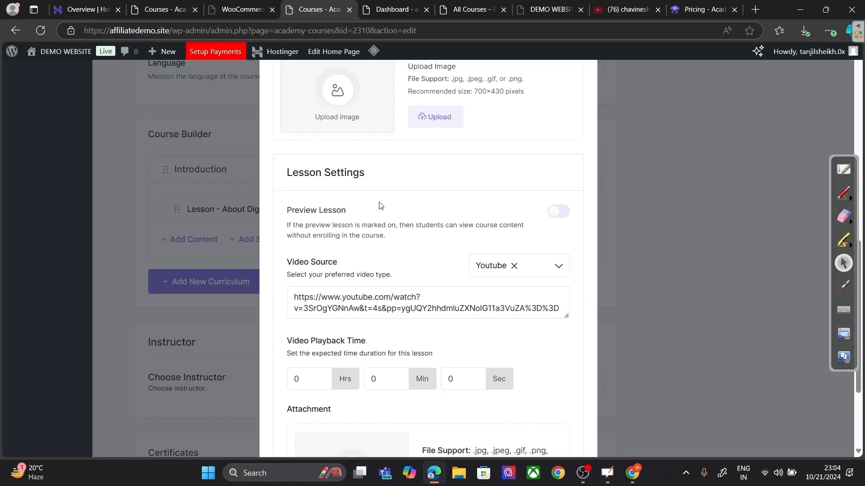
pyautogui.scroll(10, 381, 208)
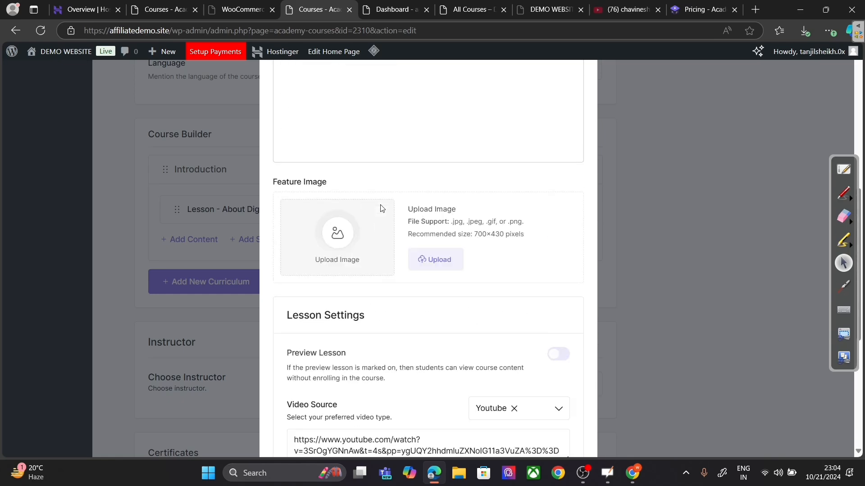
pyautogui.scroll(3, 382, 208)
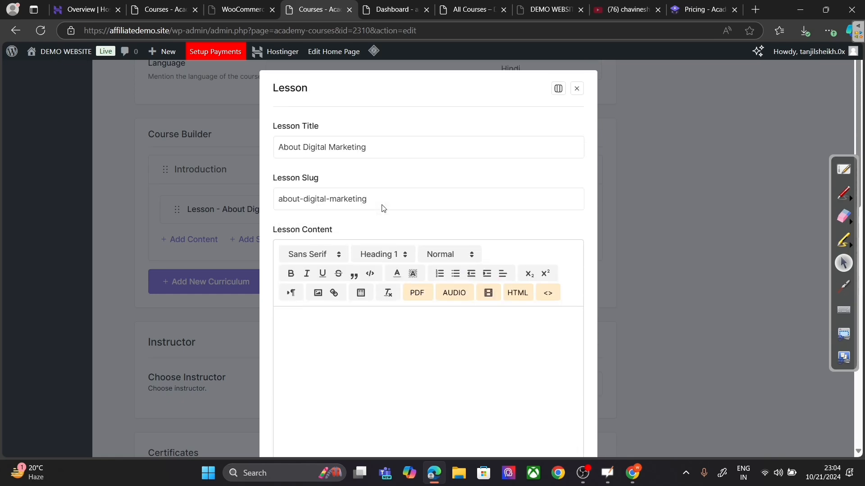
pyautogui.click(575, 89)
# Step: Review the course's Additional Info and General settings, then bring up All Quizzes
pyautogui.scroll(3, 544, 170)
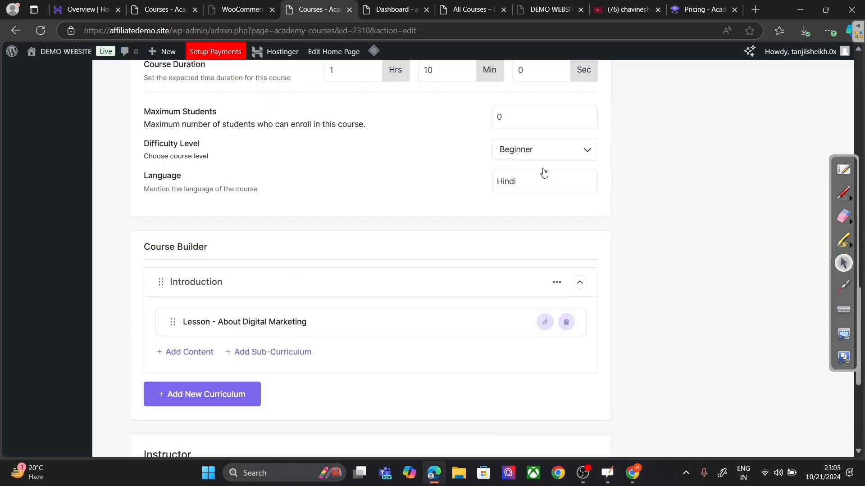
pyautogui.scroll(10, 544, 171)
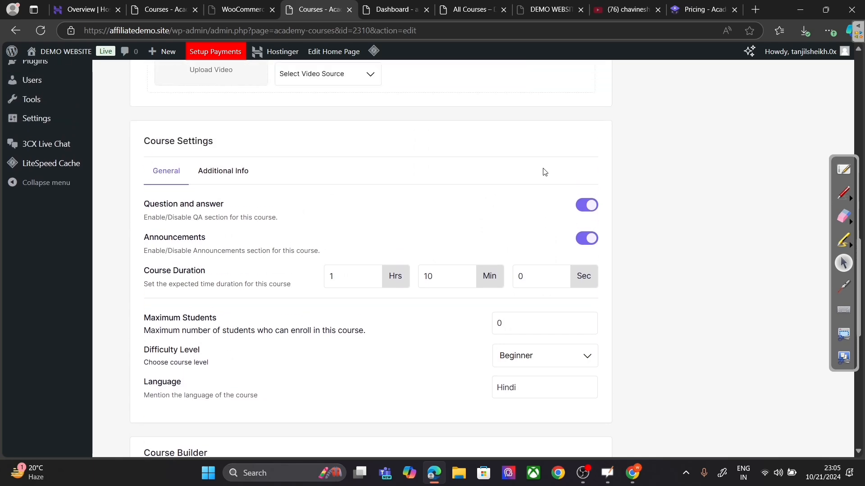
pyautogui.scroll(-6, 544, 171)
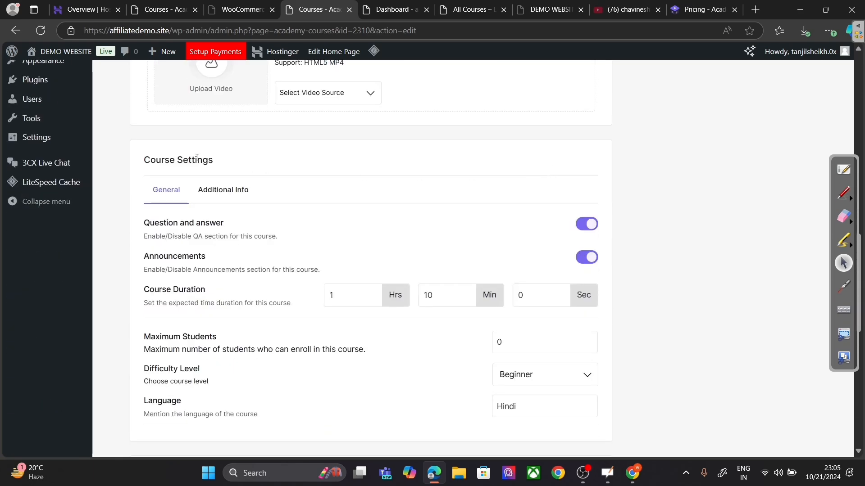
pyautogui.click(200, 189)
pyautogui.click(166, 189)
pyautogui.scroll(9, 775, 196)
pyautogui.scroll(5, 787, 187)
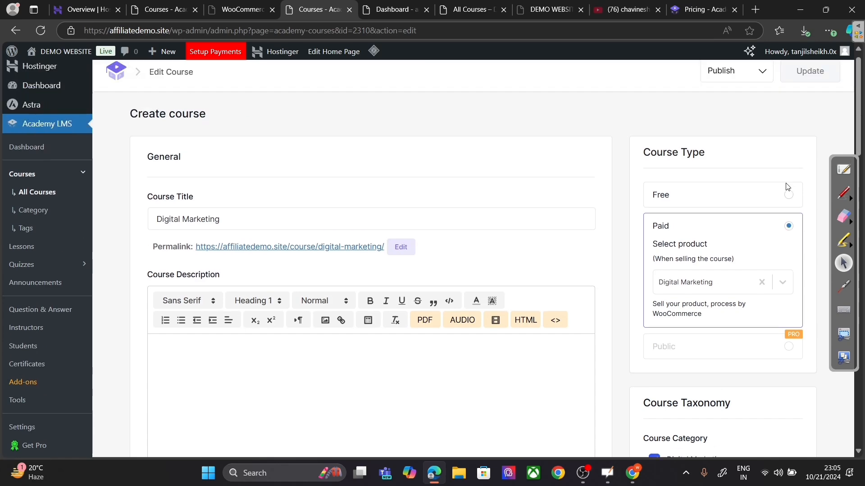
pyautogui.scroll(-3, 787, 188)
pyautogui.scroll(-20, 787, 187)
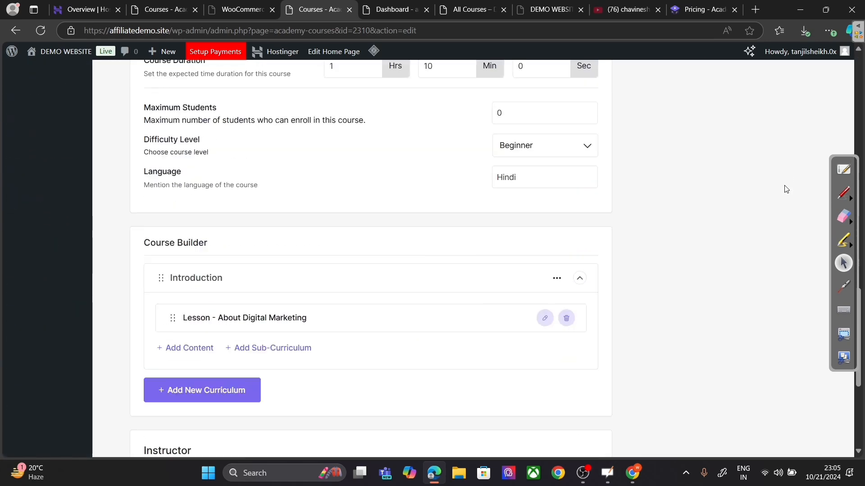
pyautogui.scroll(-2, 786, 189)
pyautogui.scroll(20, 786, 187)
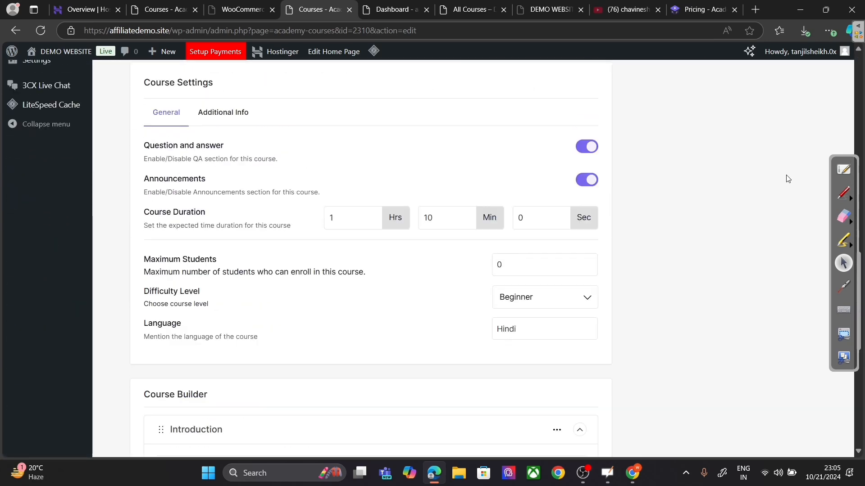
pyautogui.scroll(4, 787, 177)
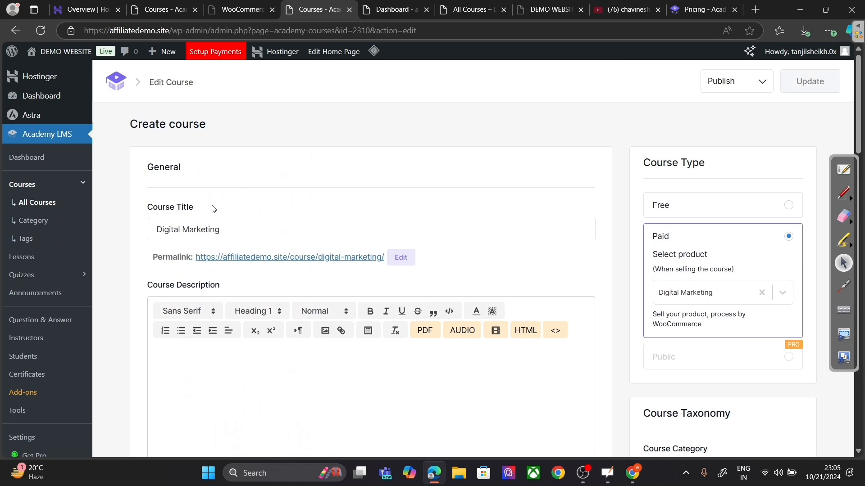
pyautogui.click(35, 277)
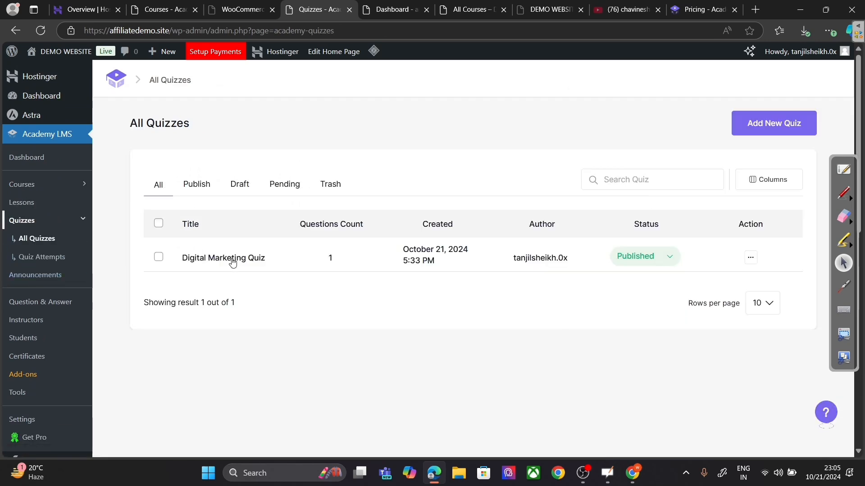
# Step: Re-save Digital Marketing Quiz through Quiz Info and Questions, keep Default feedback mode, and finish
pyautogui.click(254, 258)
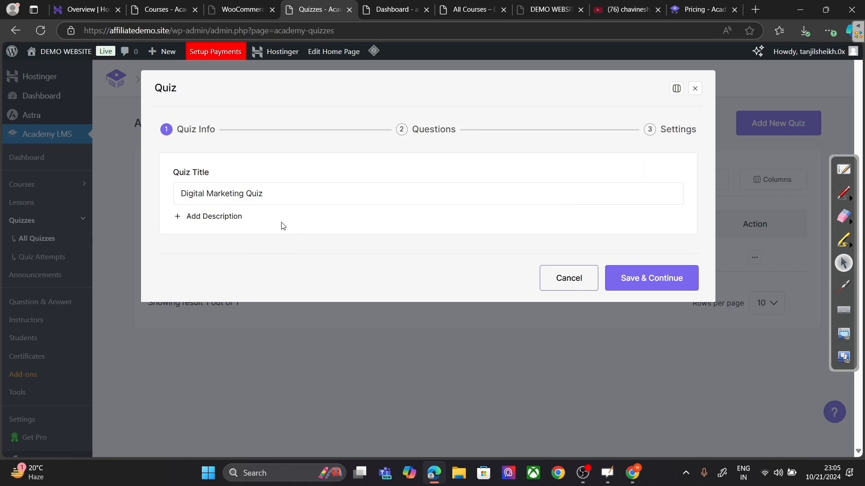
pyautogui.click(631, 278)
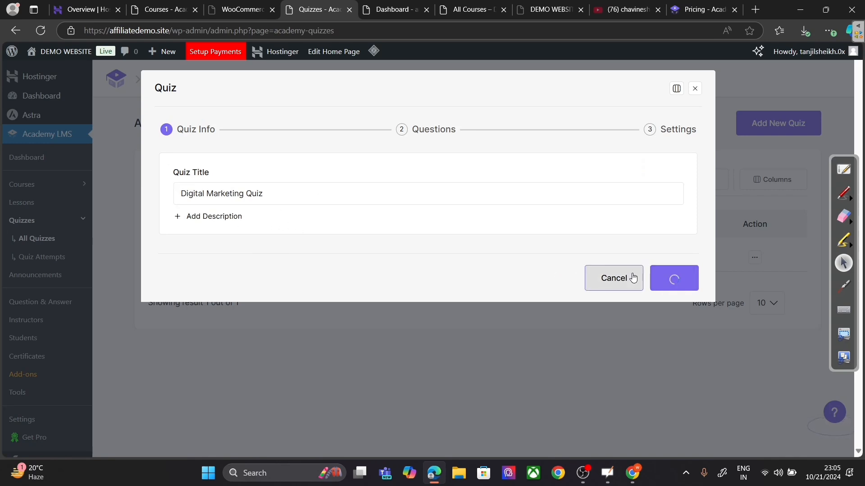
pyautogui.scroll(-4, 655, 272)
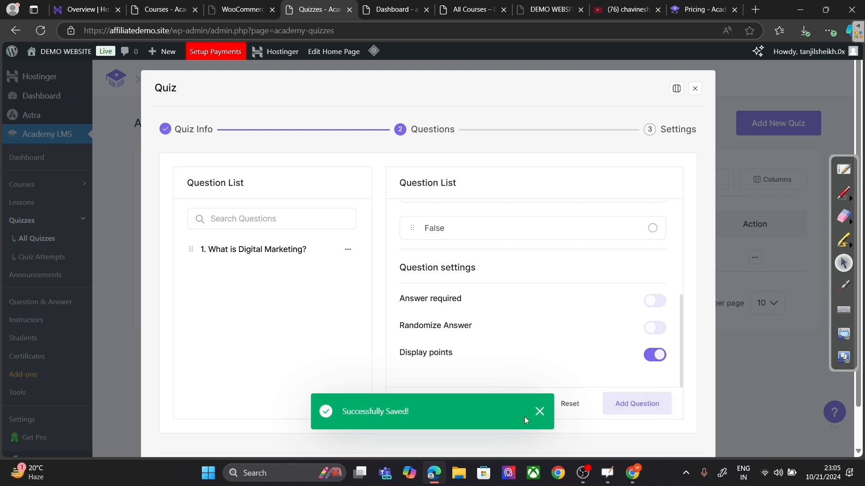
pyautogui.click(540, 412)
pyautogui.scroll(-1, 566, 409)
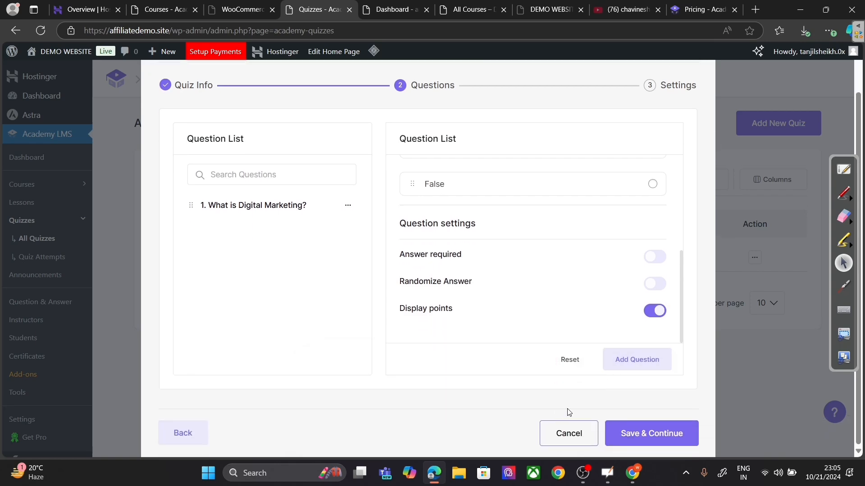
pyautogui.click(631, 433)
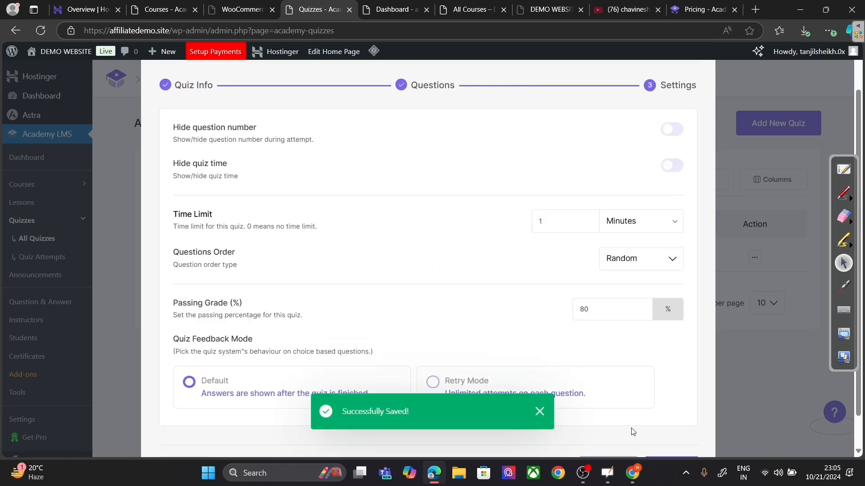
pyautogui.scroll(-1, 558, 396)
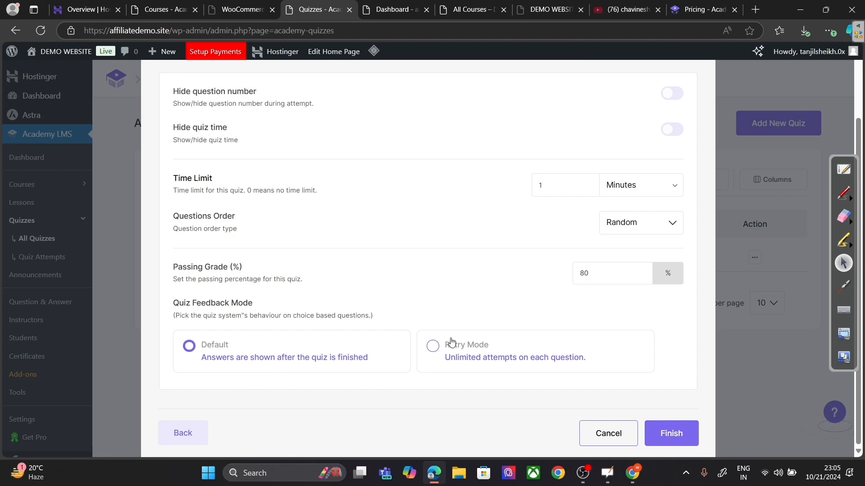
pyautogui.click(433, 351)
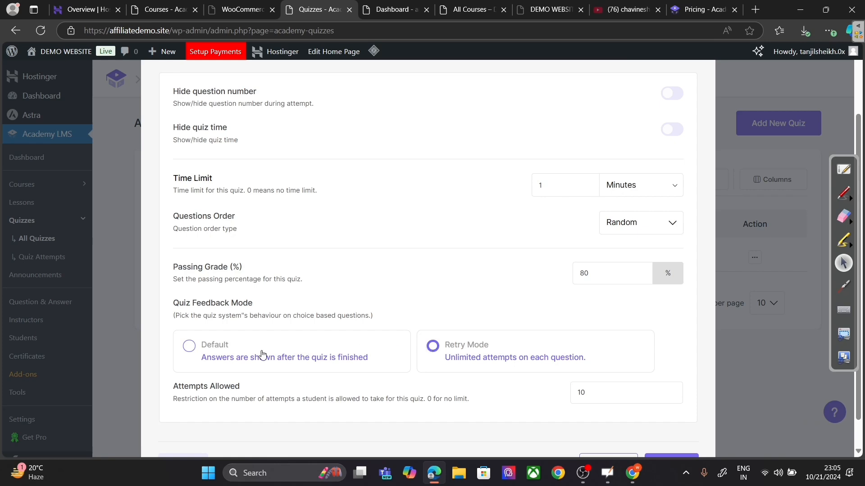
pyautogui.click(246, 356)
pyautogui.click(671, 434)
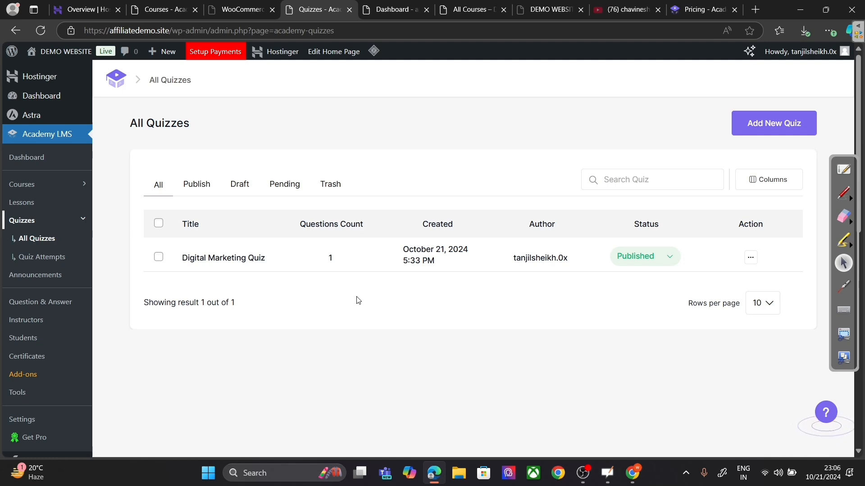
# Step: Visit the live homepage via DEMO WEBSITE, scroll through it, then return to the admin tab
pyautogui.click(387, 9)
pyautogui.click(59, 50)
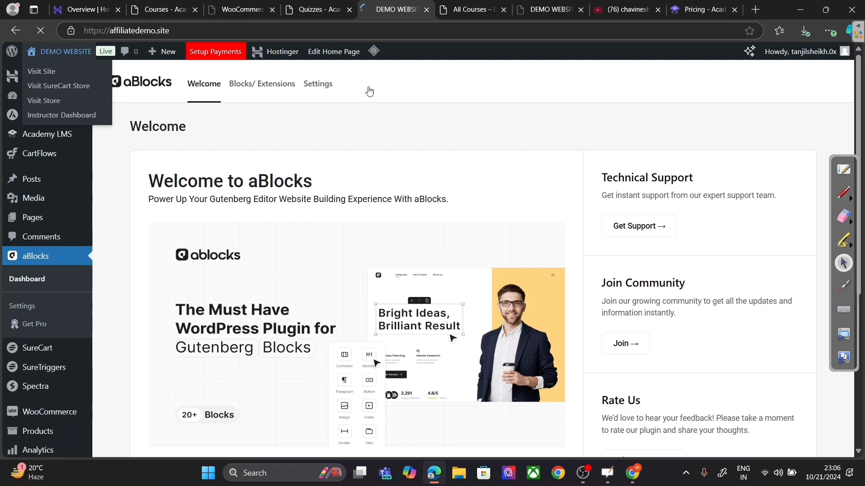
pyautogui.scroll(-5, 514, 122)
pyautogui.scroll(-15, 517, 127)
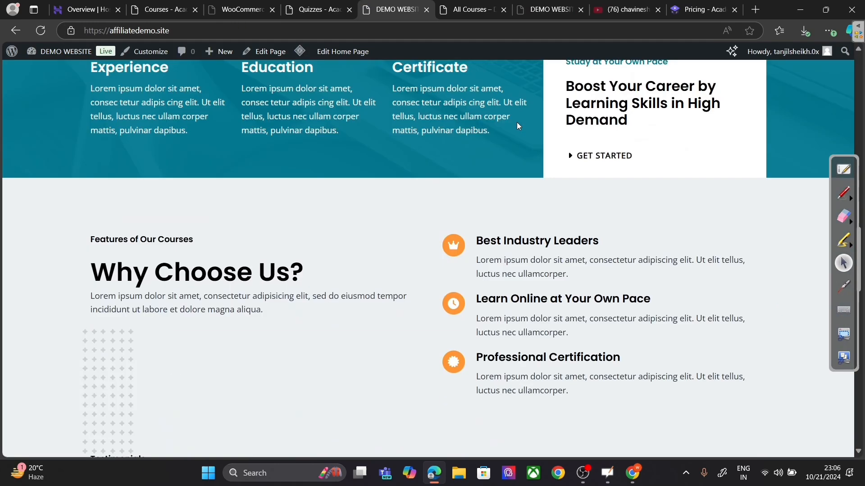
pyautogui.scroll(-3, 519, 126)
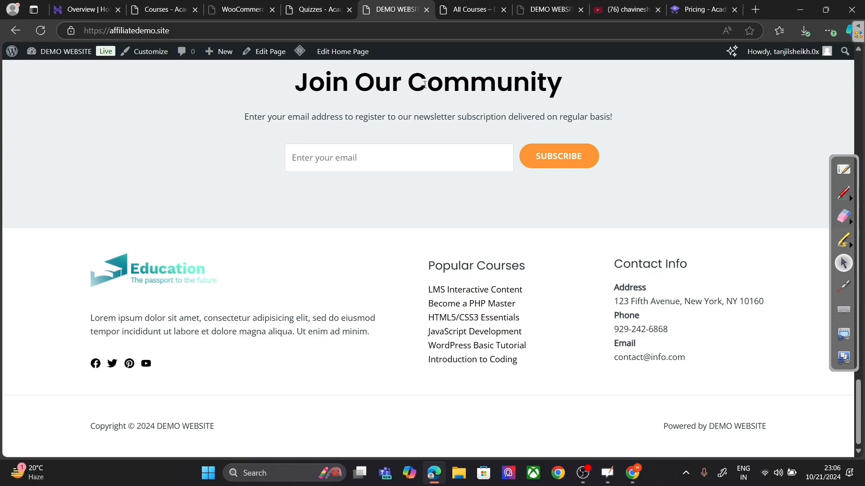
pyautogui.scroll(20, 415, 83)
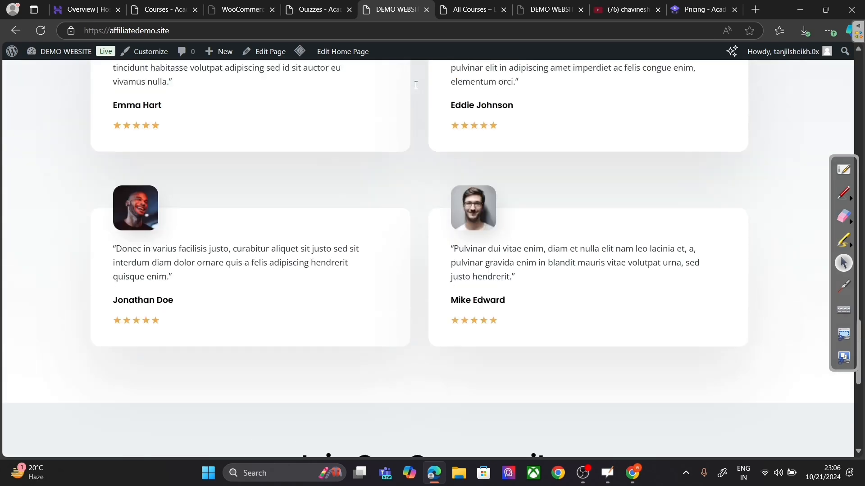
pyautogui.scroll(4, 415, 84)
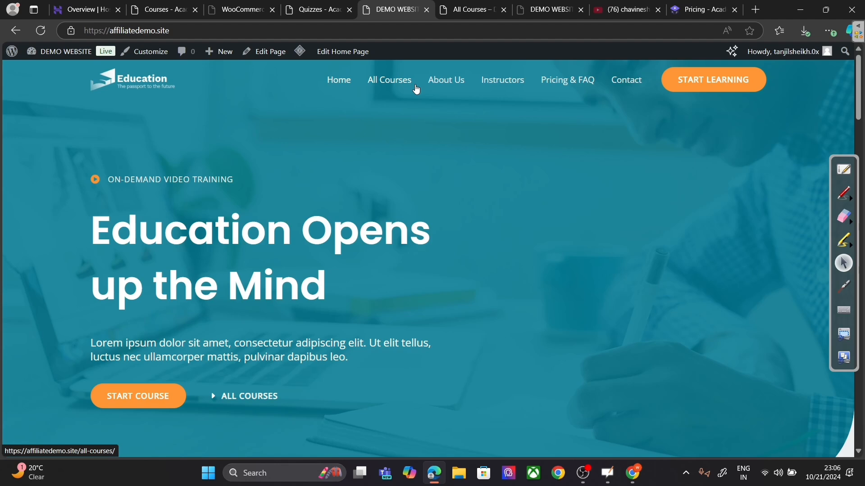
pyautogui.click(339, 7)
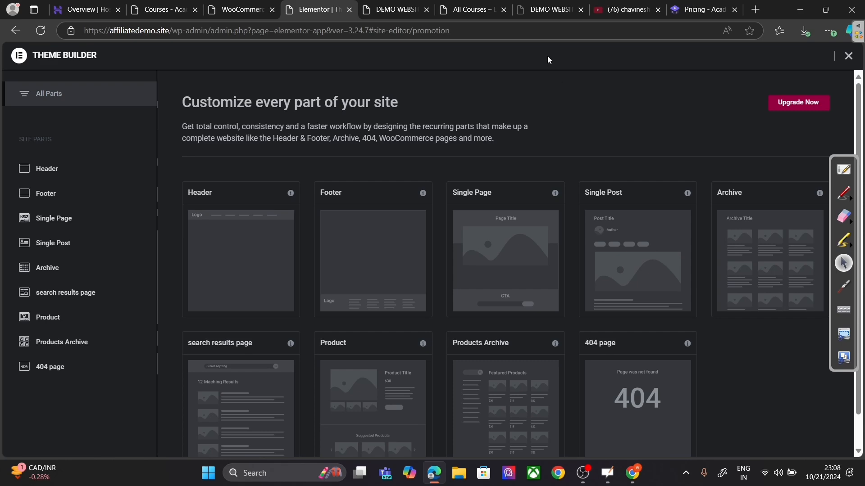
# Step: Scroll the live homepage to the ₹200.00 Digital Marketing card under Popular Courses
pyautogui.click(213, 7)
pyautogui.click(381, 5)
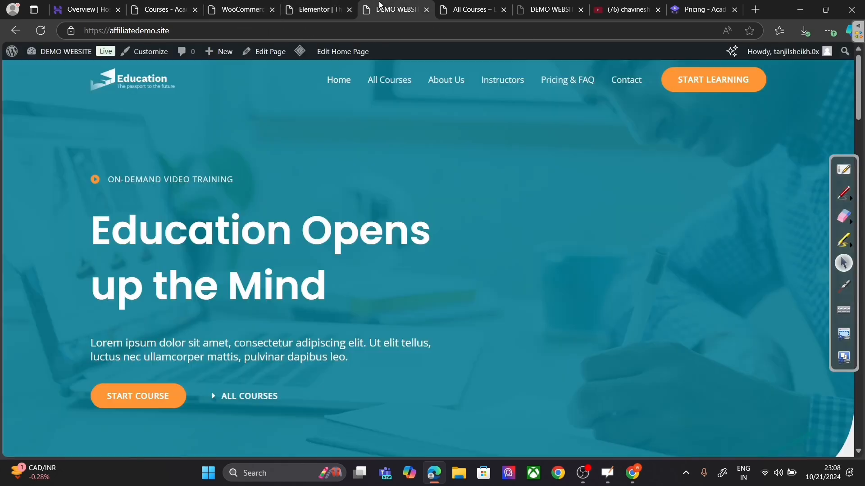
pyautogui.scroll(-10, 664, 203)
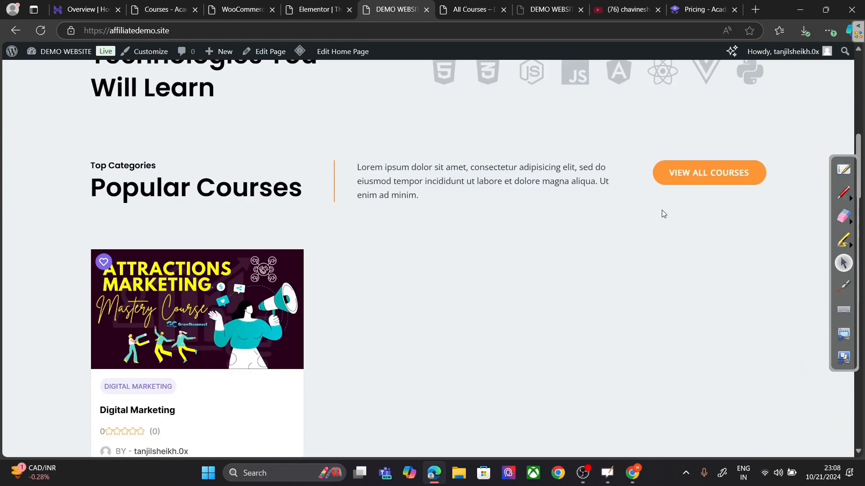
pyautogui.scroll(-10, 663, 212)
pyautogui.scroll(3, 661, 211)
pyautogui.scroll(-2, 662, 209)
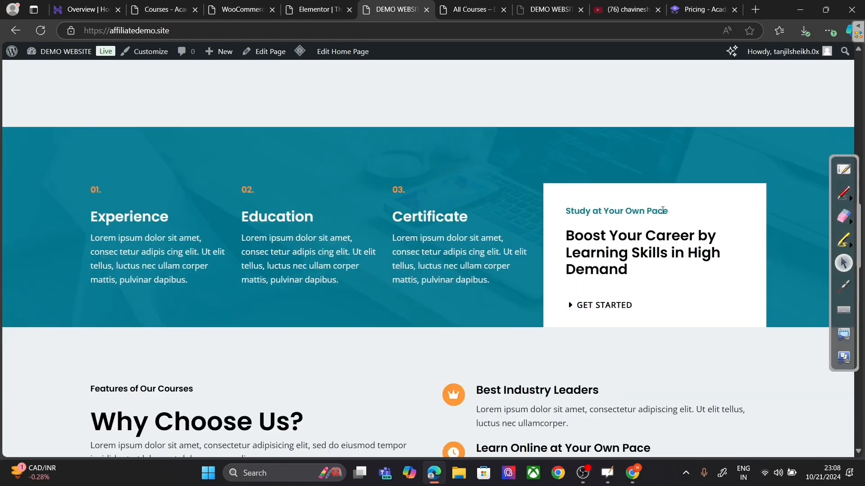
pyautogui.scroll(6, 662, 211)
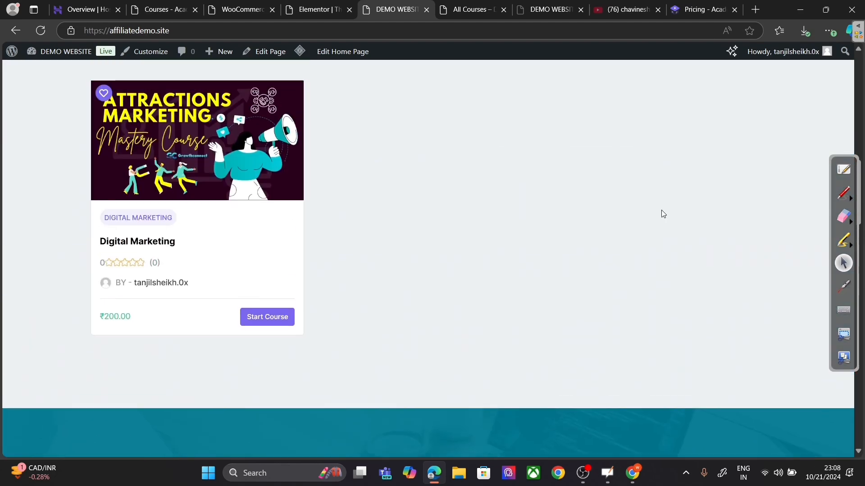